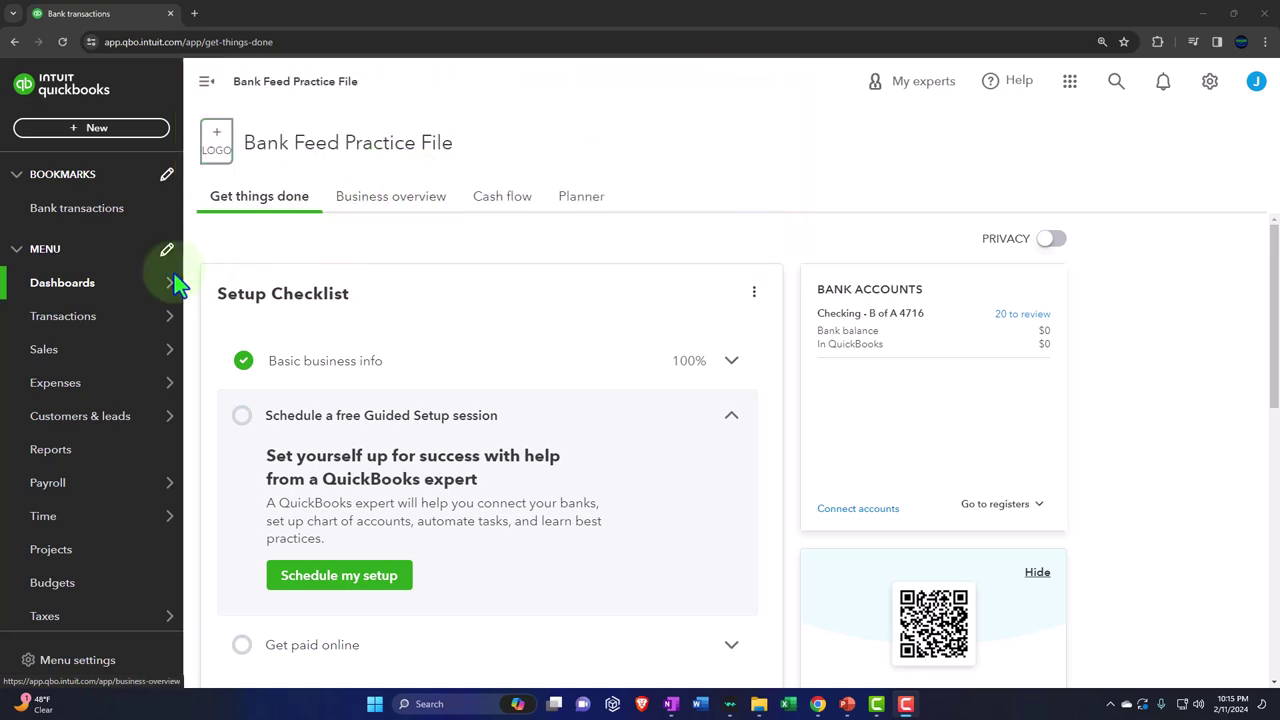
# Open the chart of accounts and review the full list of accounts and their types.
pyautogui.click(66, 320)
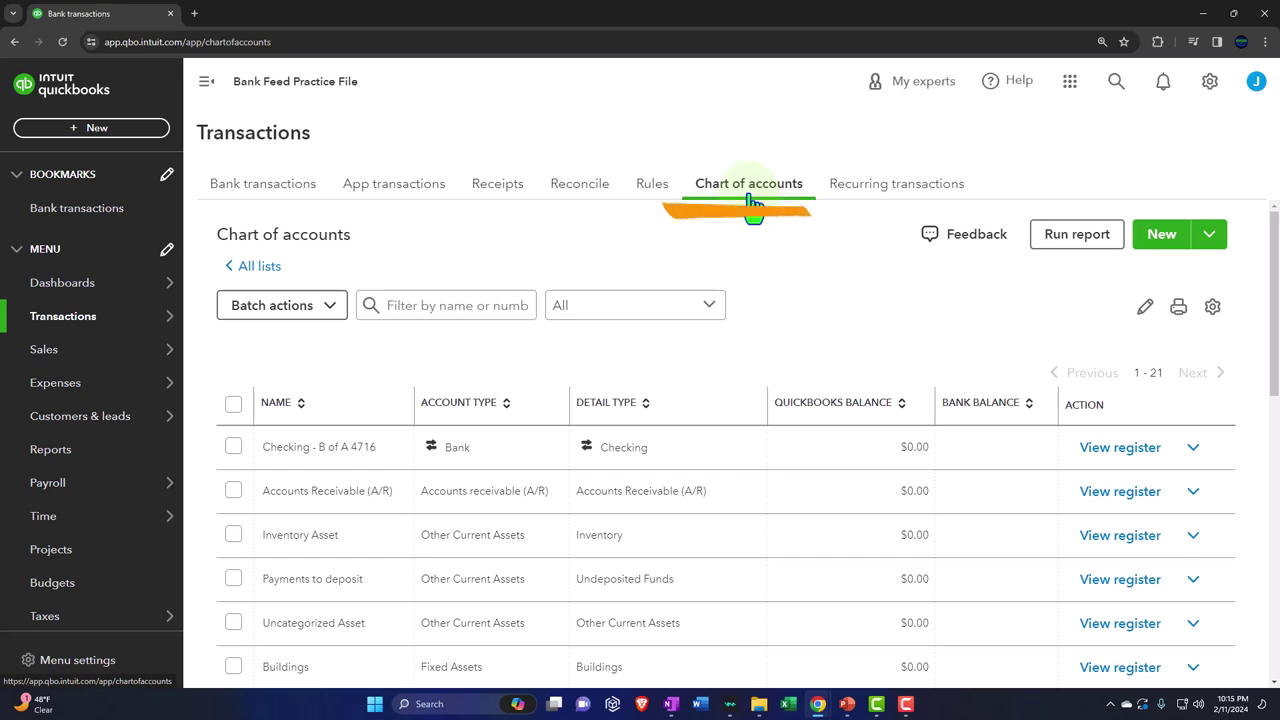
pyautogui.scroll(-2, 752, 257)
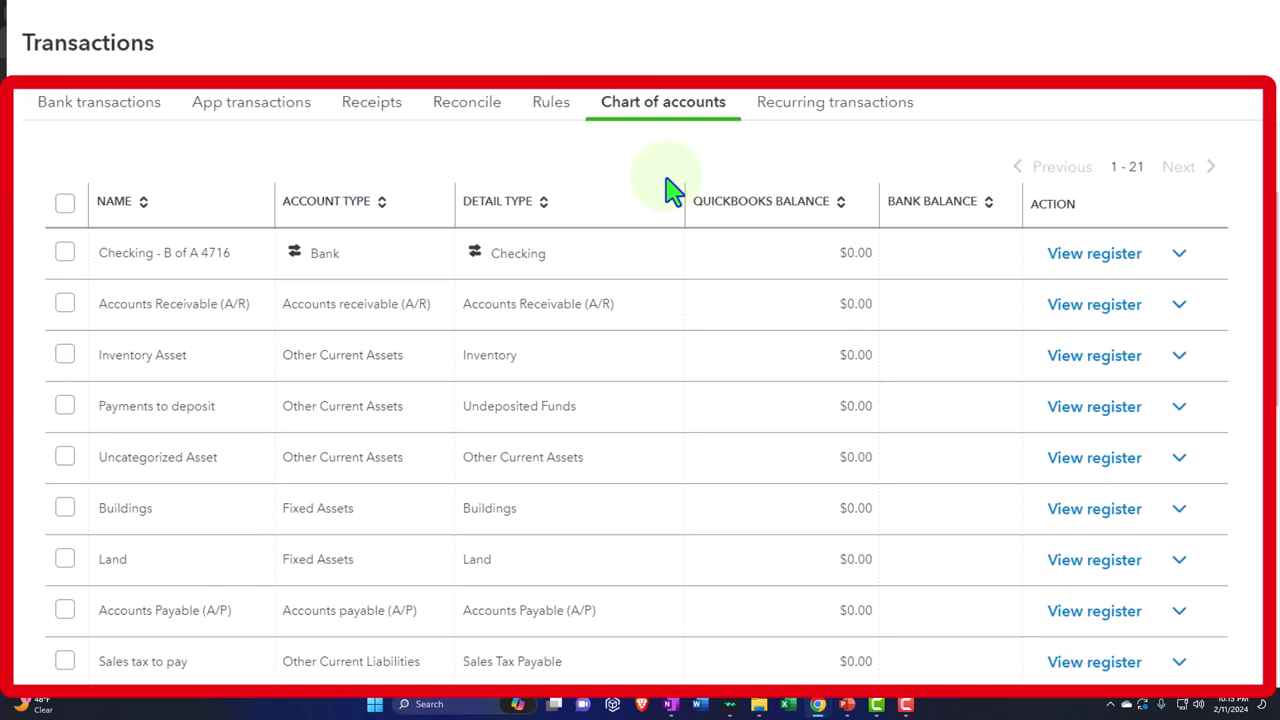
pyautogui.scroll(-6, 670, 257)
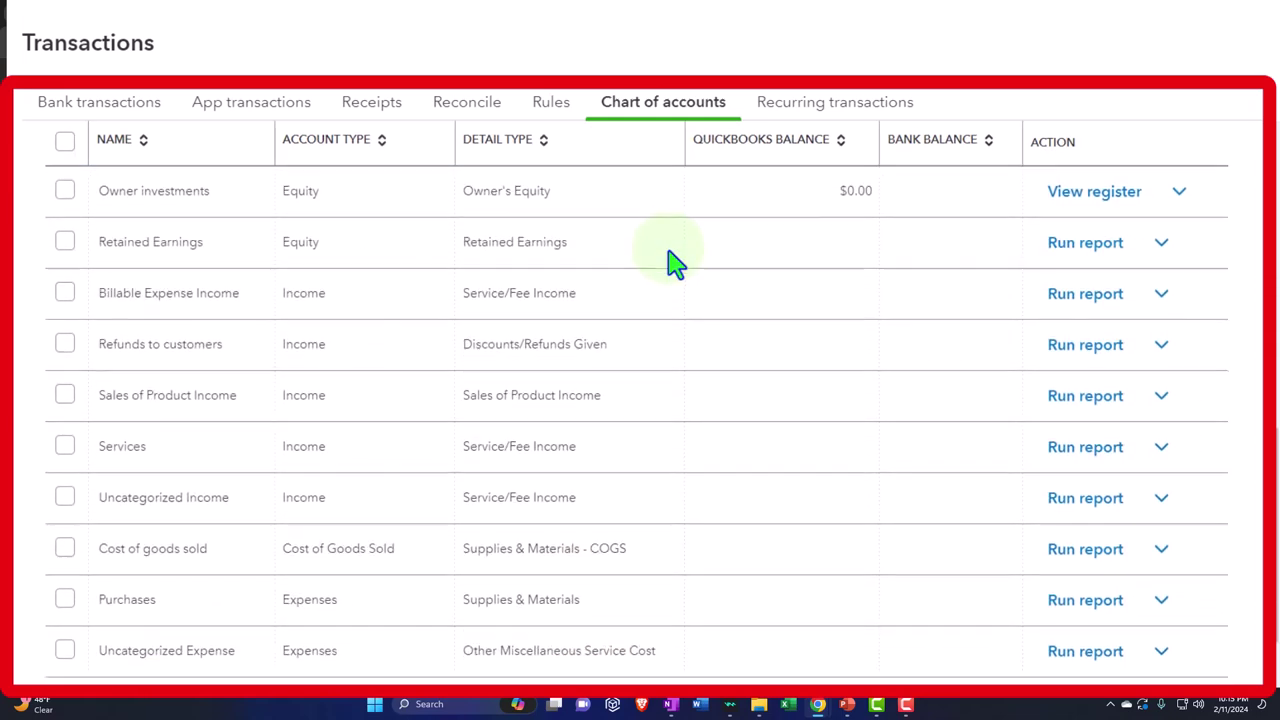
pyautogui.scroll(-2, 676, 262)
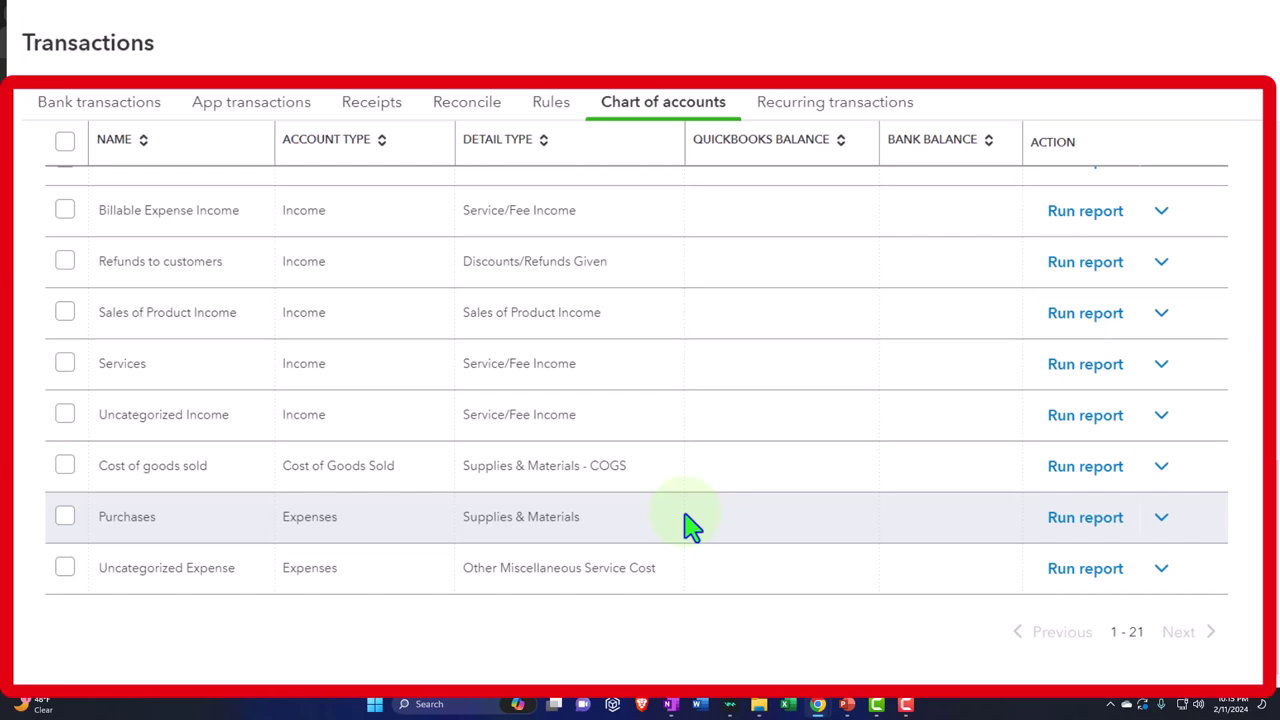
pyautogui.scroll(10, 688, 523)
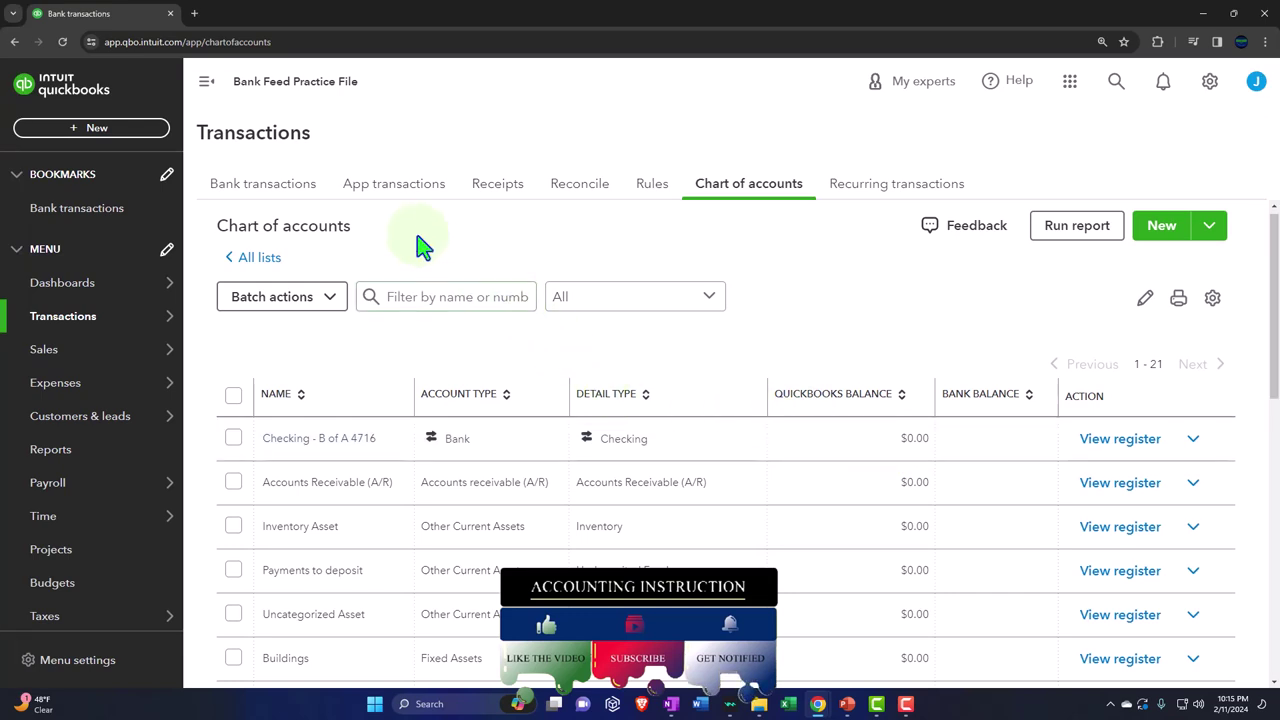
# Open the bank transactions with the side navigation collapsed and look over the checking account's transactions for review.
pyautogui.click(260, 185)
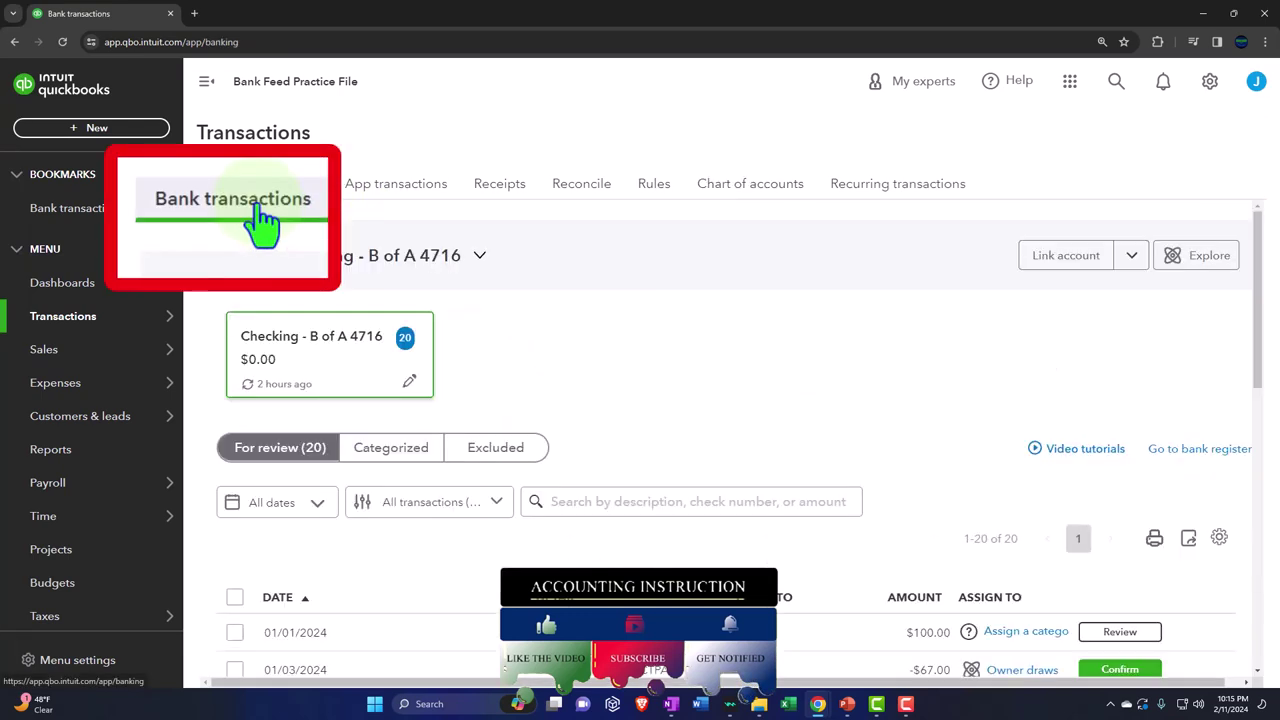
pyautogui.click(206, 81)
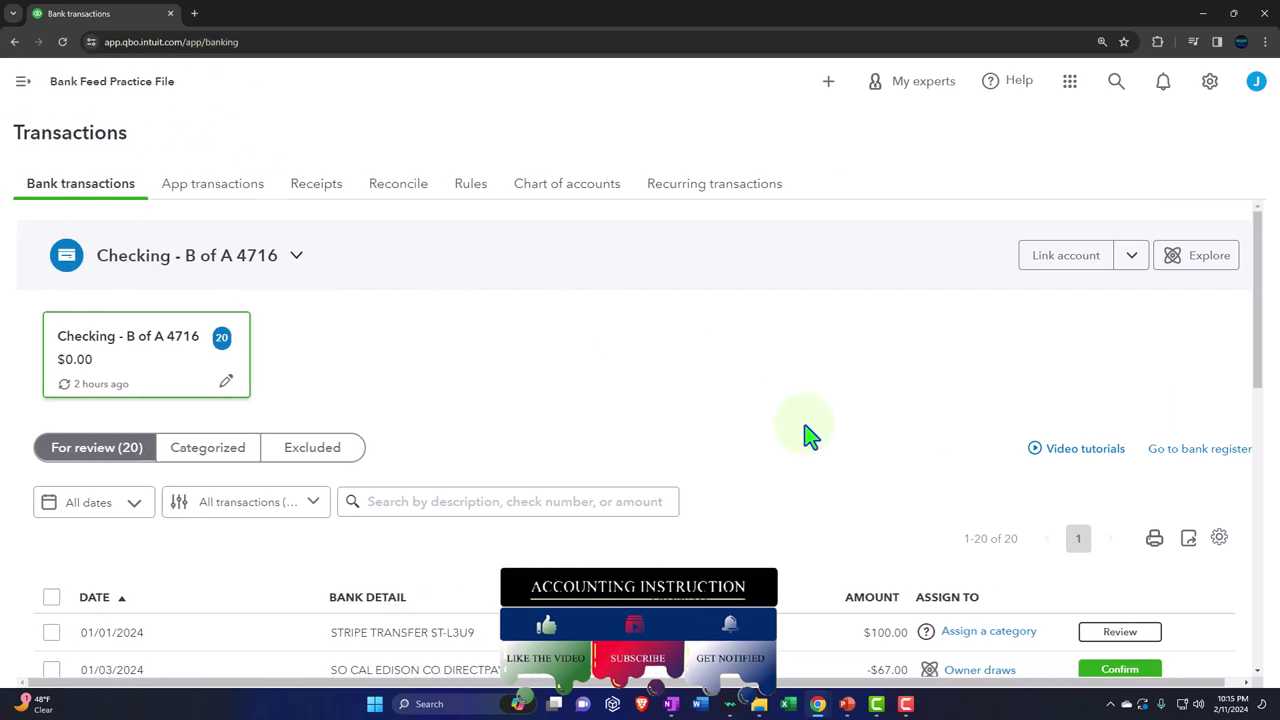
pyautogui.scroll(-3, 810, 435)
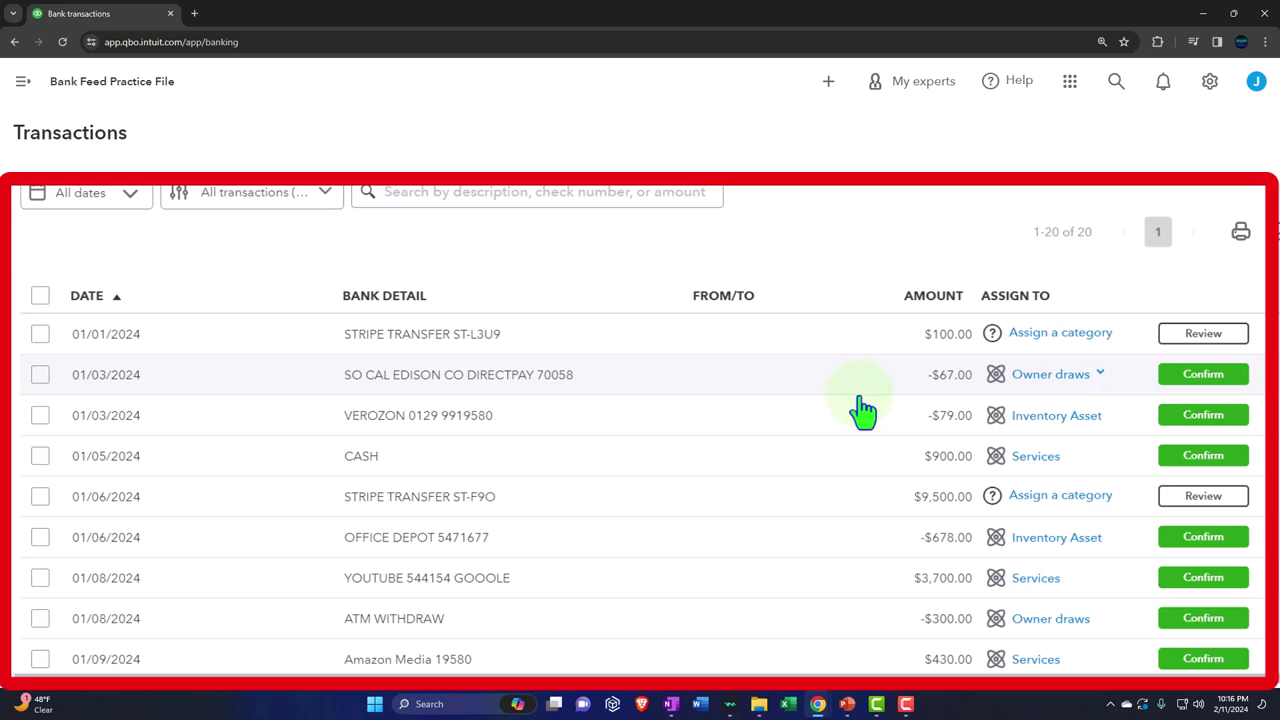
pyautogui.scroll(-2, 850, 400)
pyautogui.scroll(1, 765, 270)
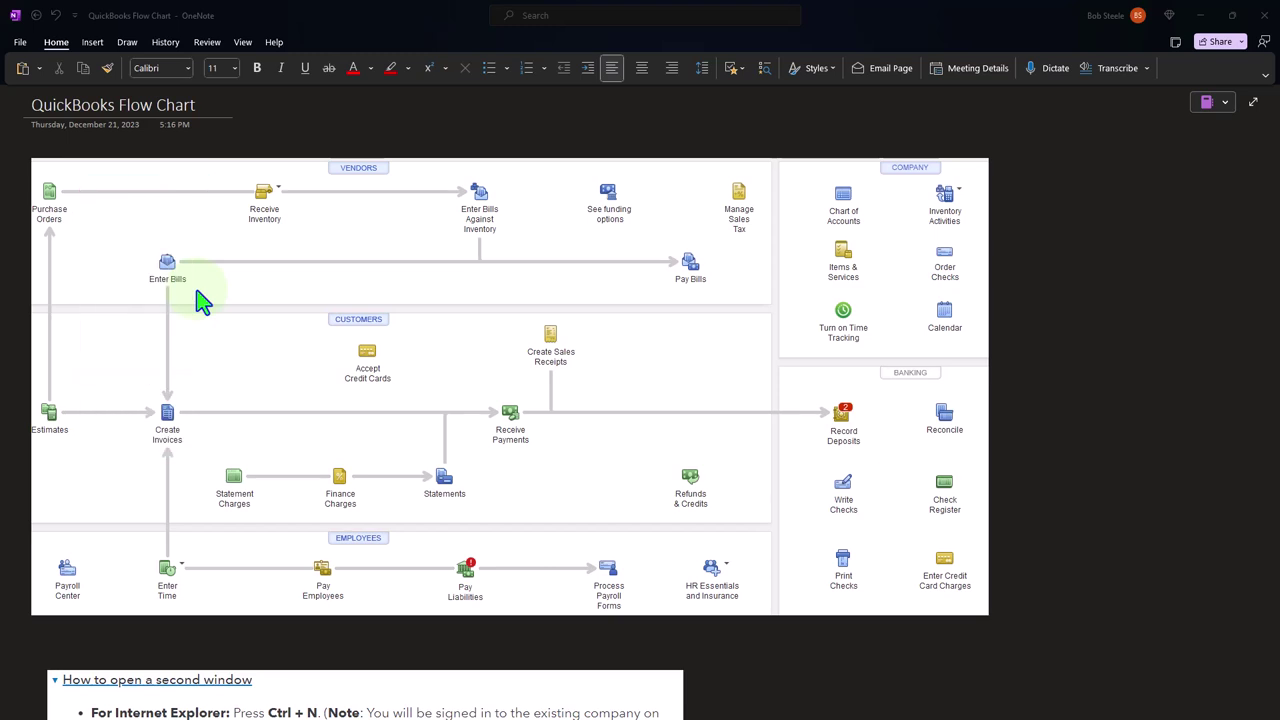
# Switch from OneNote back to QuickBooks and inspect the date filter options for the transactions for review.
pyautogui.click(1200, 15)
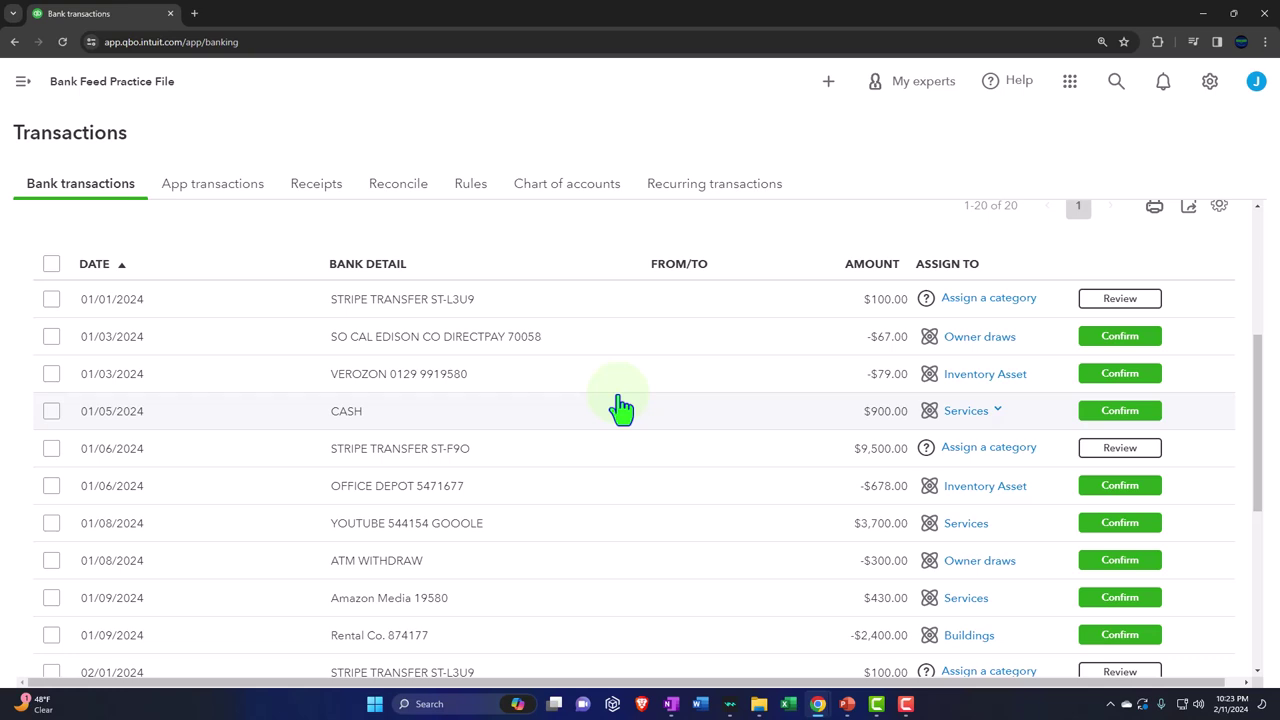
pyautogui.scroll(2, 611, 408)
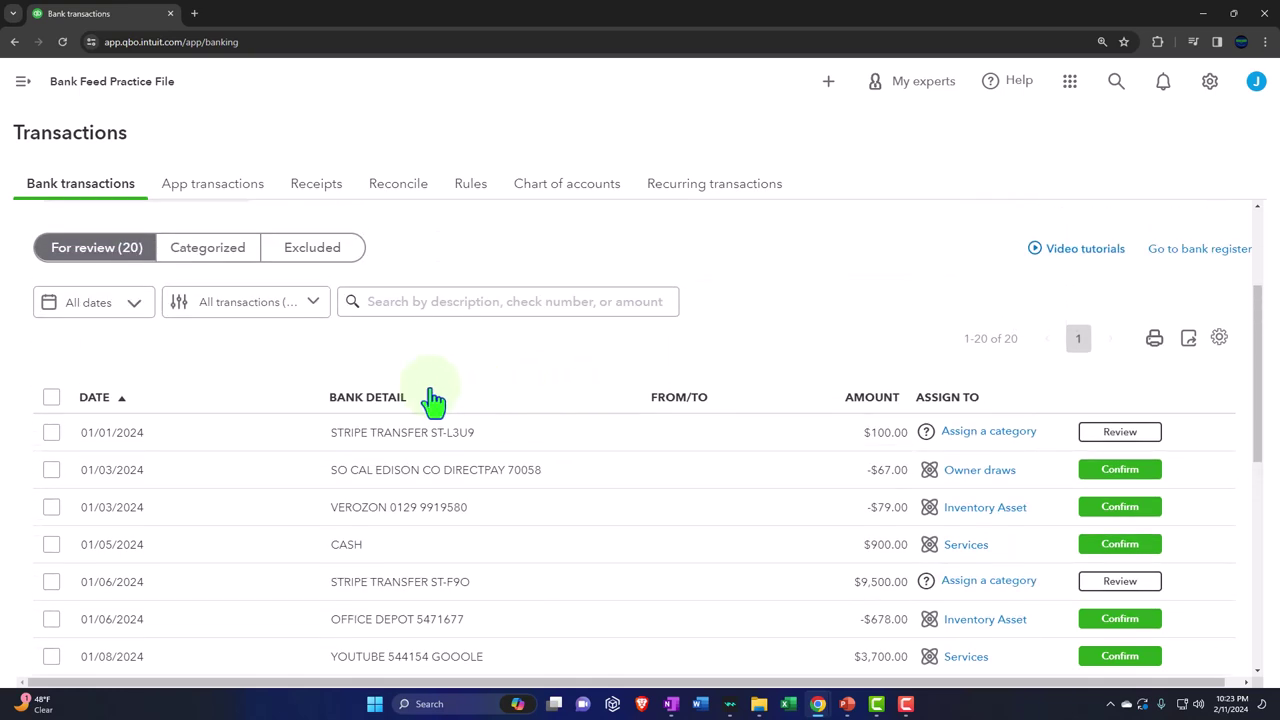
pyautogui.click(133, 312)
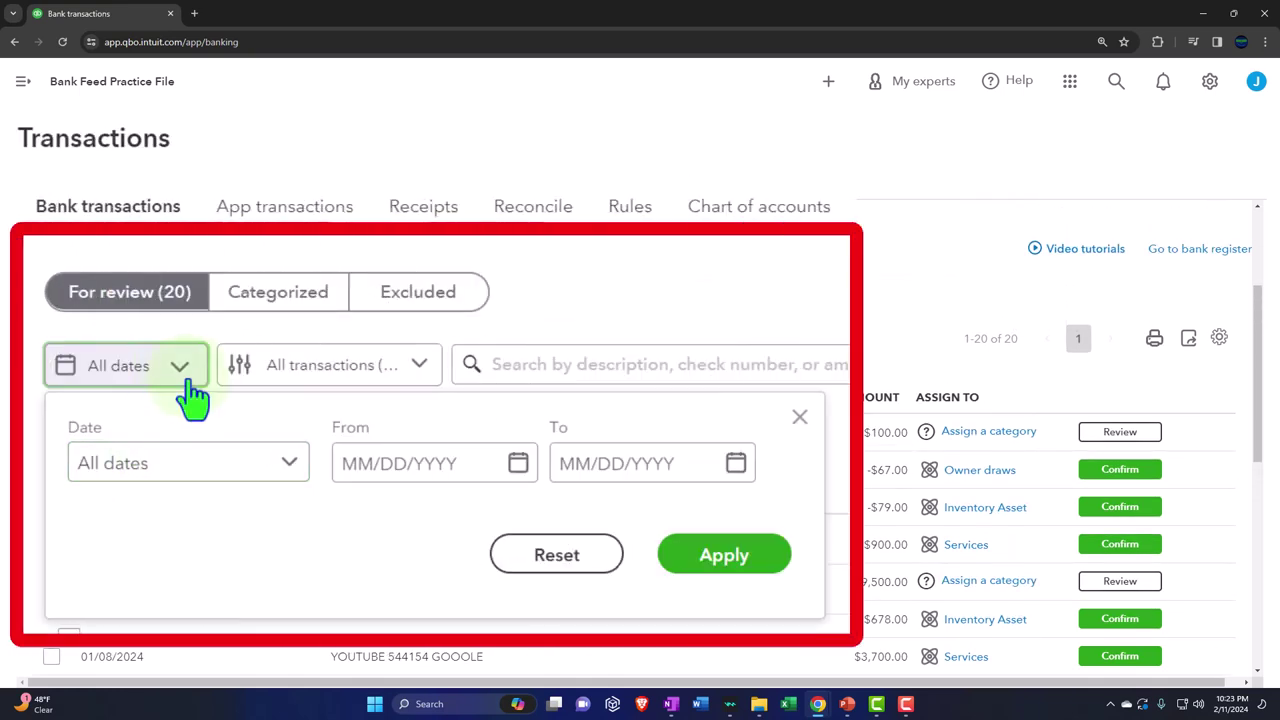
pyautogui.click(140, 308)
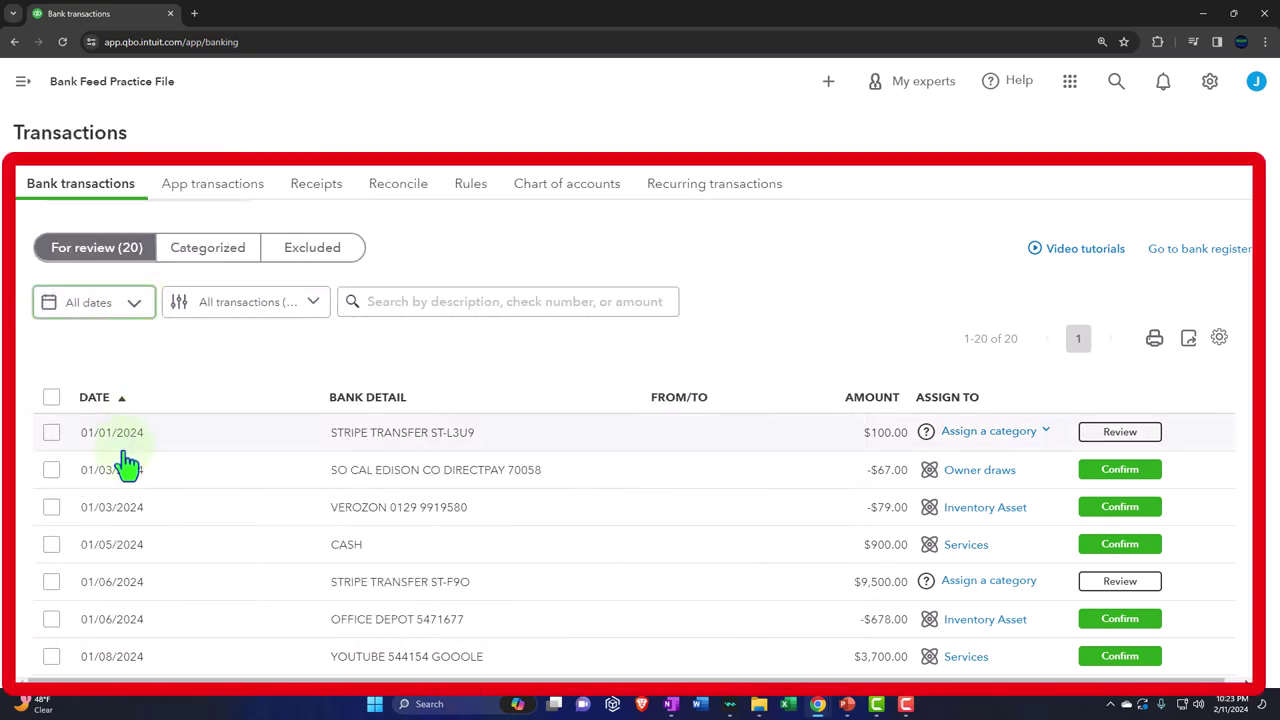
# Sort the transactions for review by bank detail in ascending order and look through the sorted list.
pyautogui.click(400, 397)
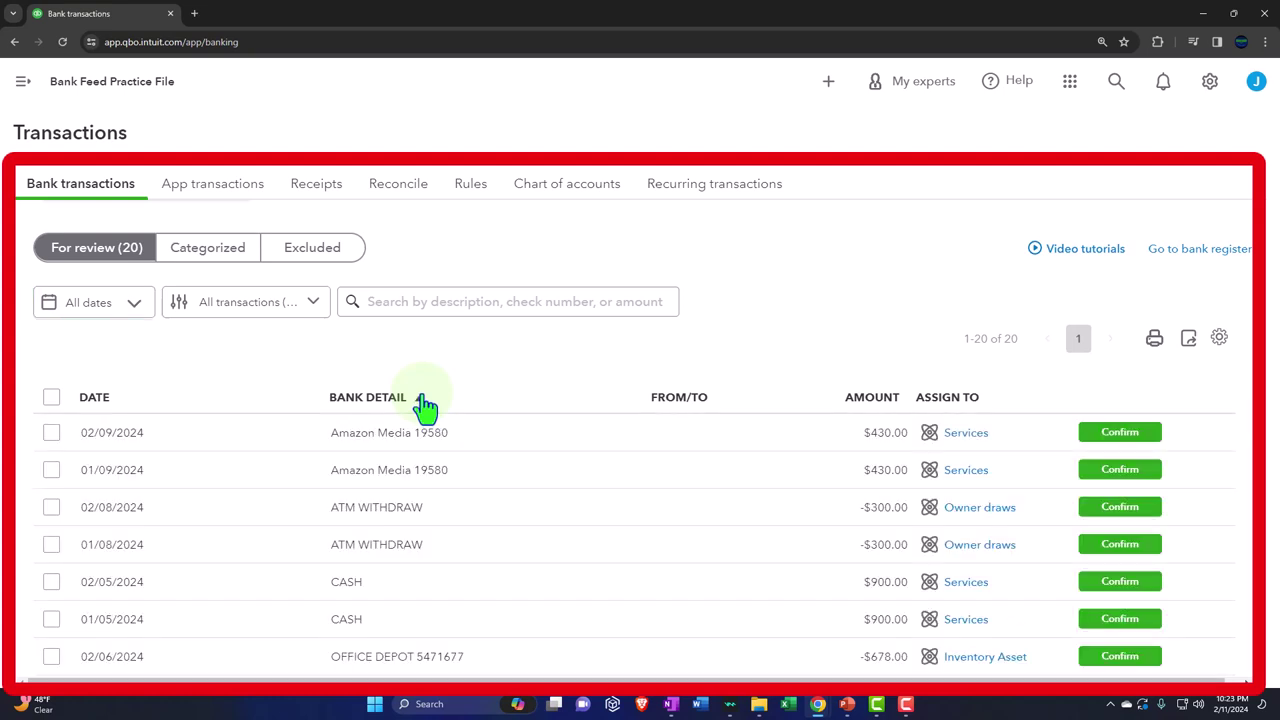
pyautogui.scroll(-3, 425, 405)
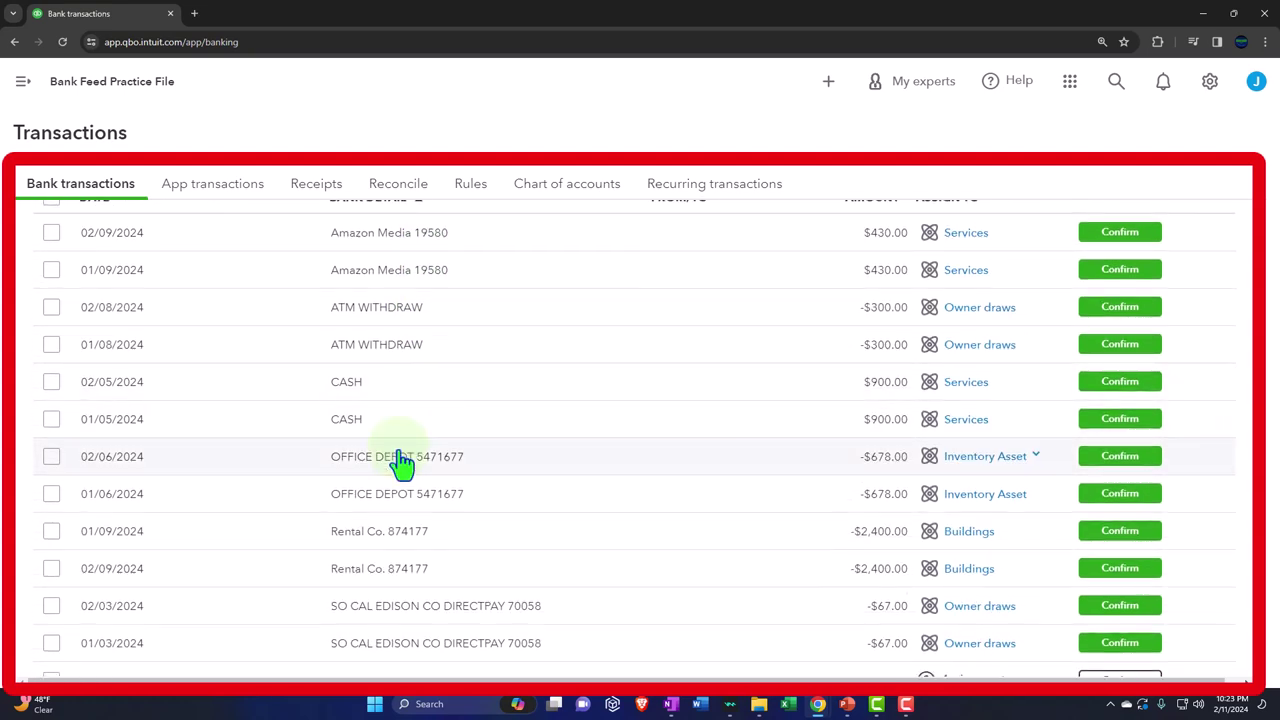
pyautogui.scroll(-1, 400, 460)
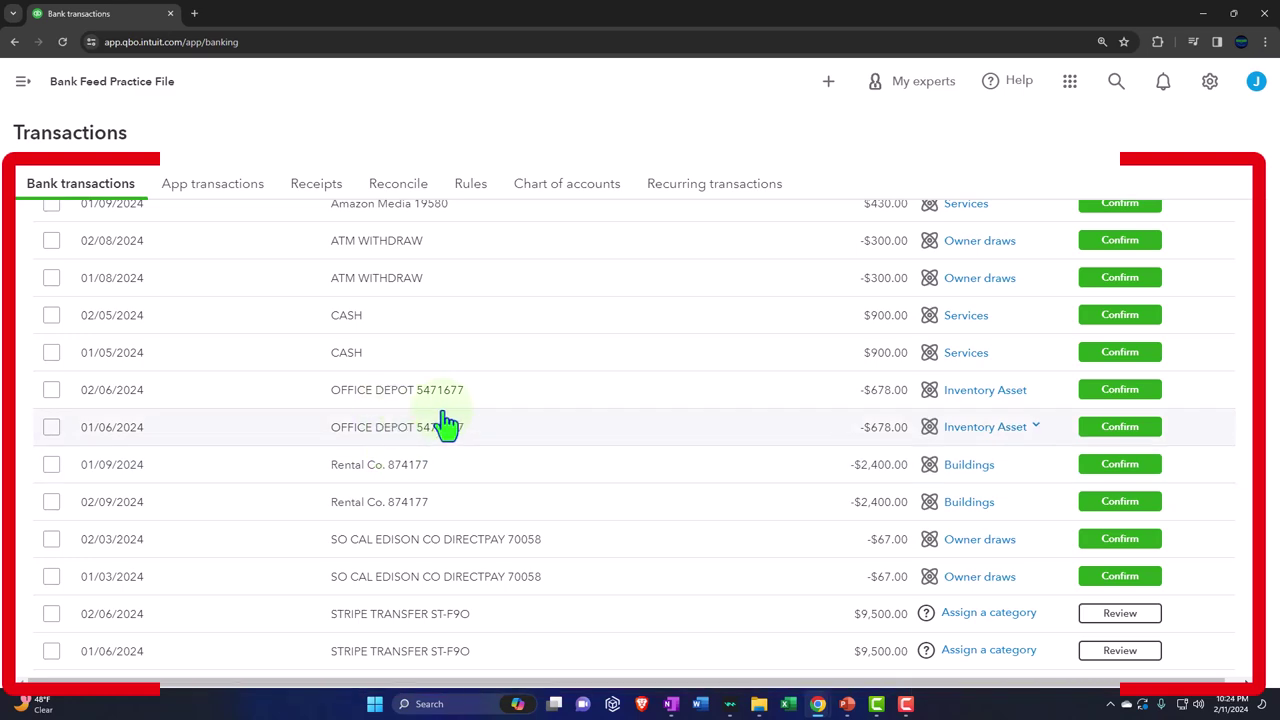
# Examine the transaction table's display settings for columns, grouping, automation, transaction details and page size.
pyautogui.scroll(5, 449, 429)
pyautogui.click(1224, 345)
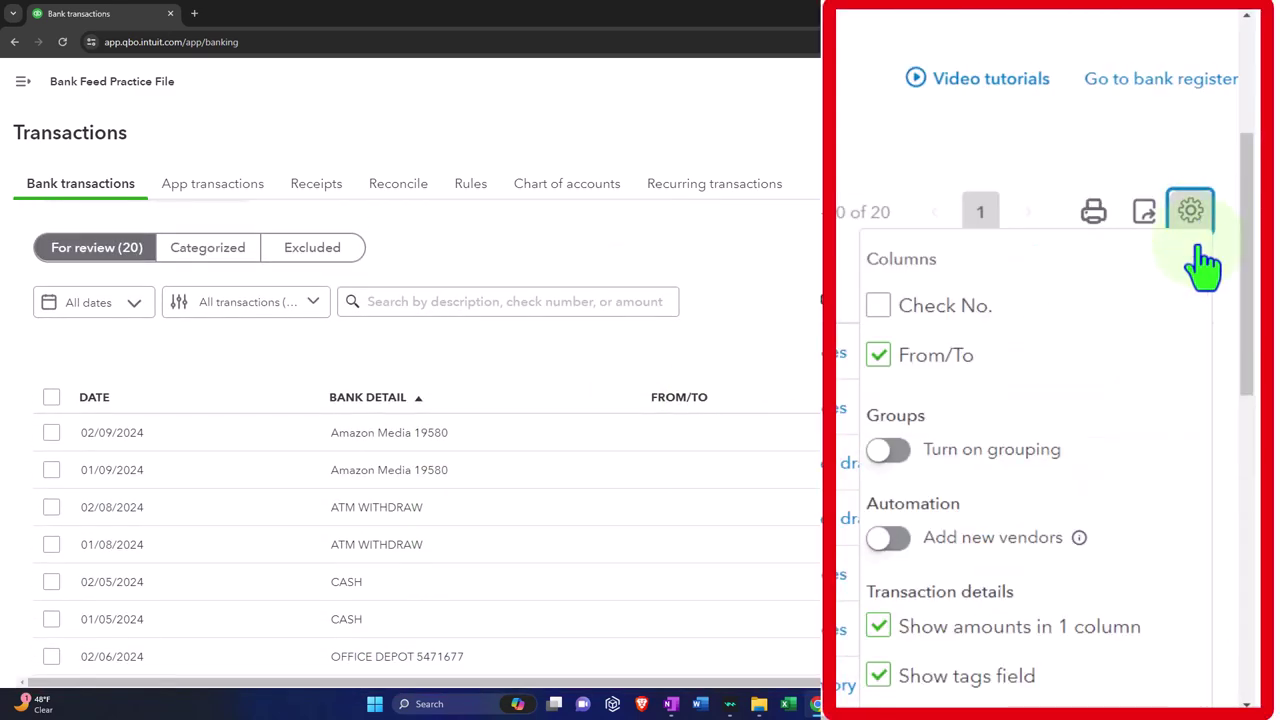
pyautogui.scroll(-3, 1171, 391)
pyautogui.scroll(-2, 1165, 430)
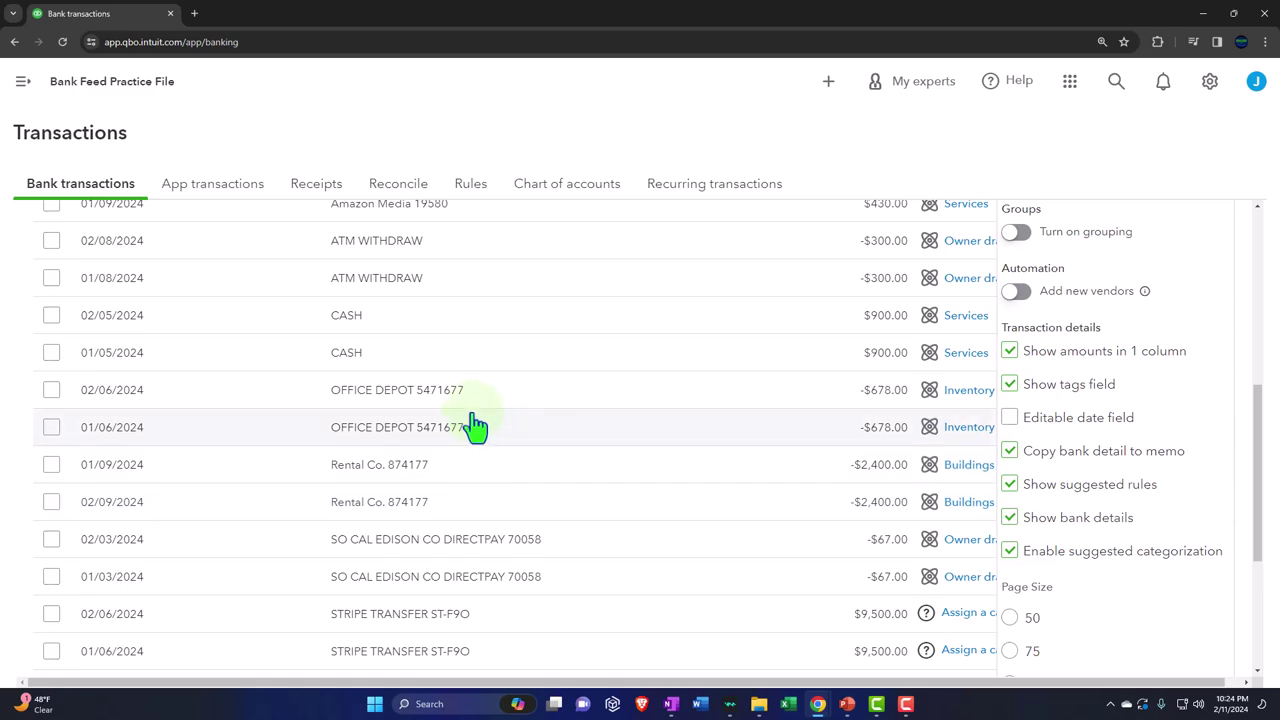
pyautogui.scroll(5, 680, 410)
pyautogui.click(894, 329)
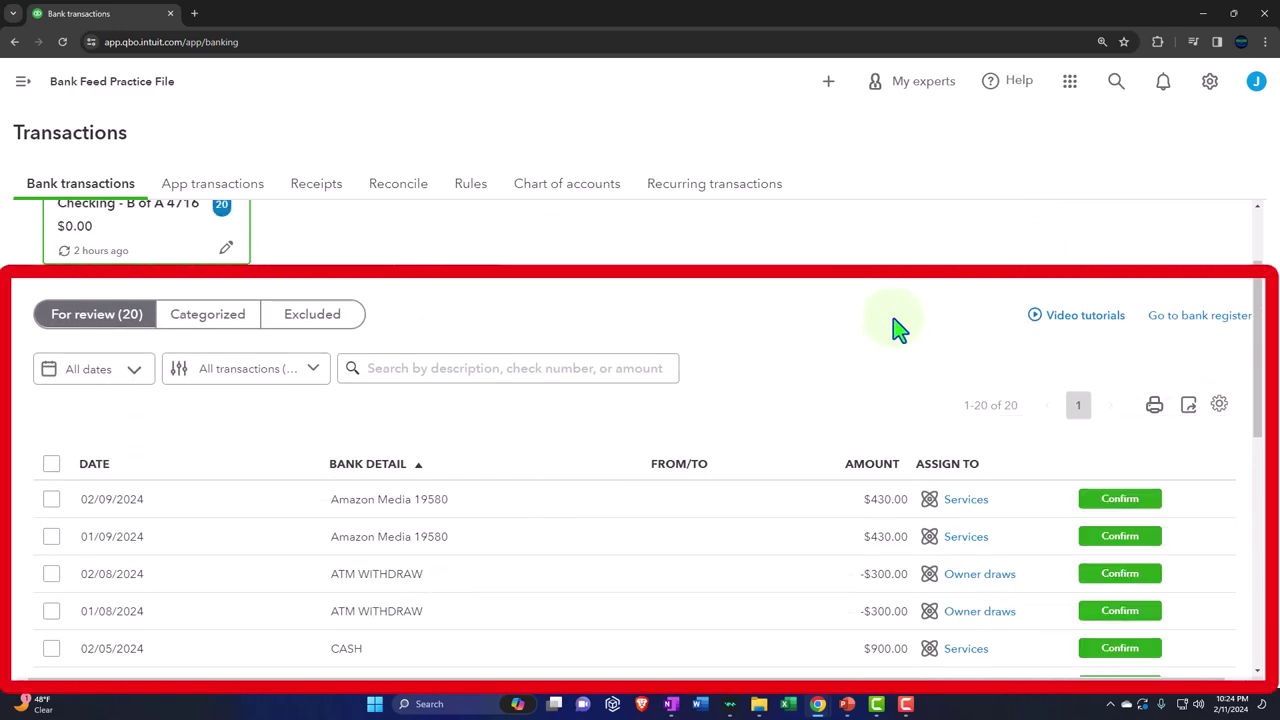
# Filter the transactions for review to Money out and look through the list.
pyautogui.scroll(-2, 815, 360)
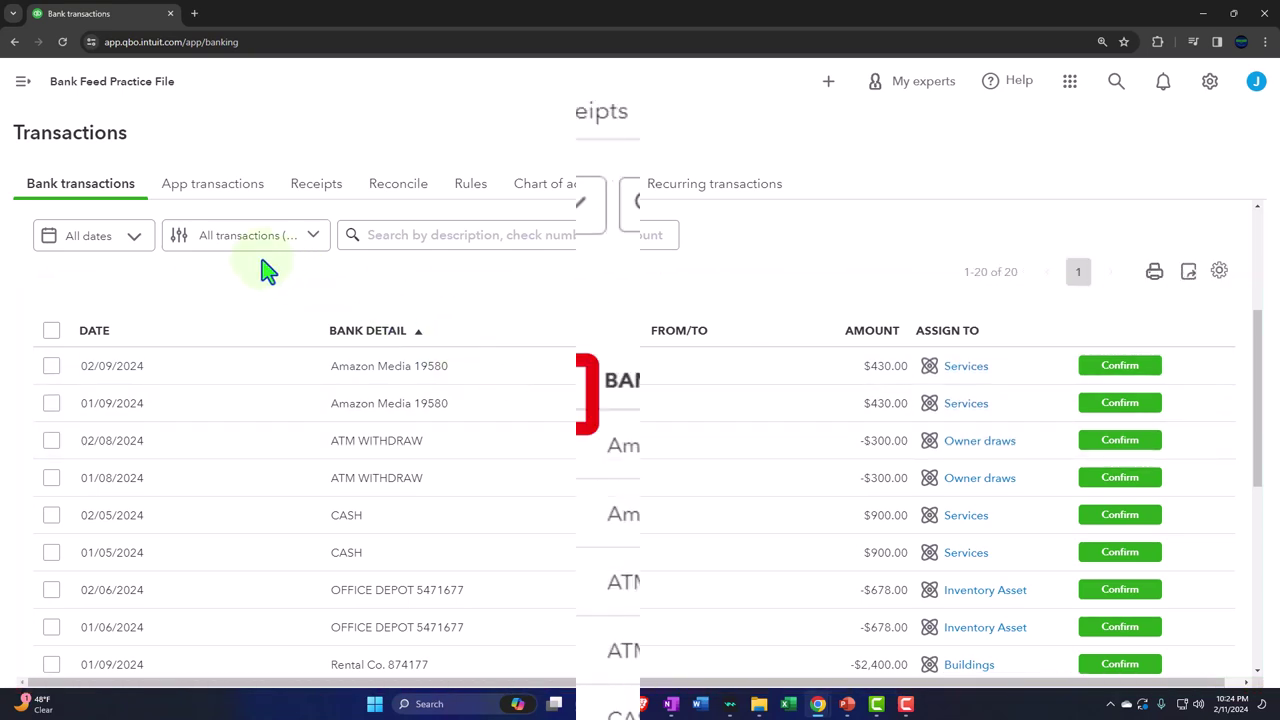
pyautogui.click(229, 242)
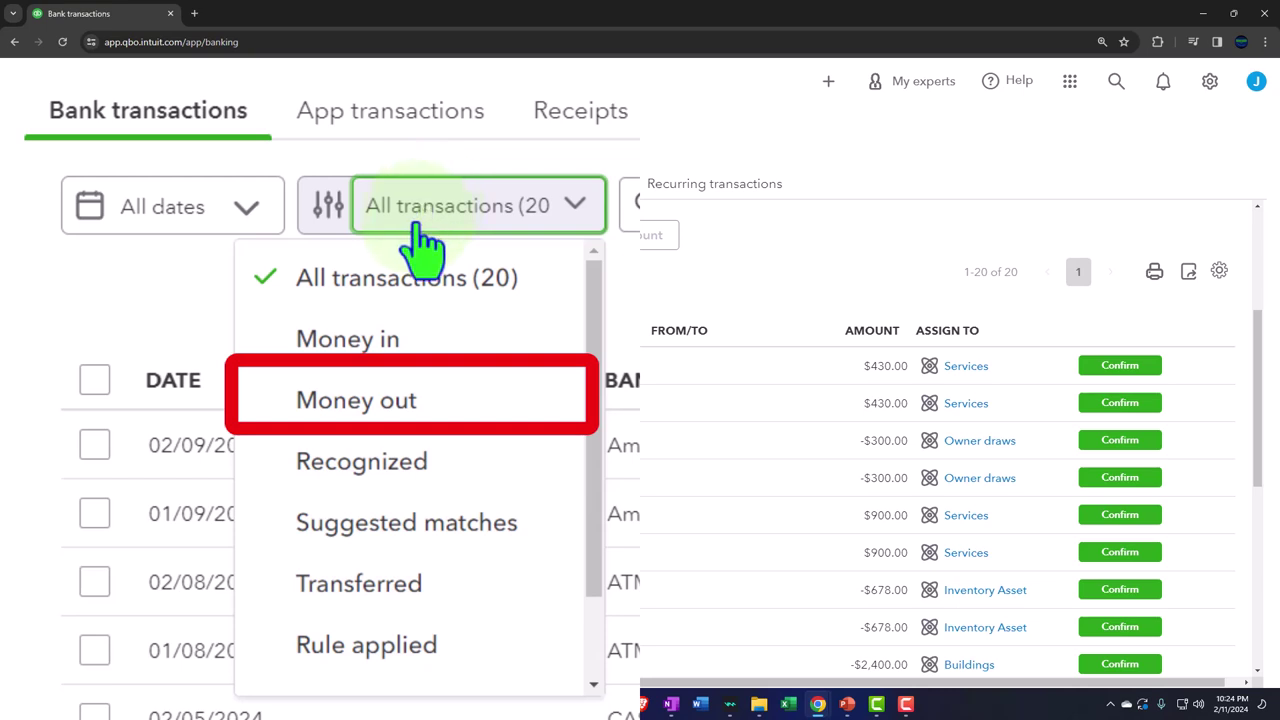
pyautogui.click(435, 410)
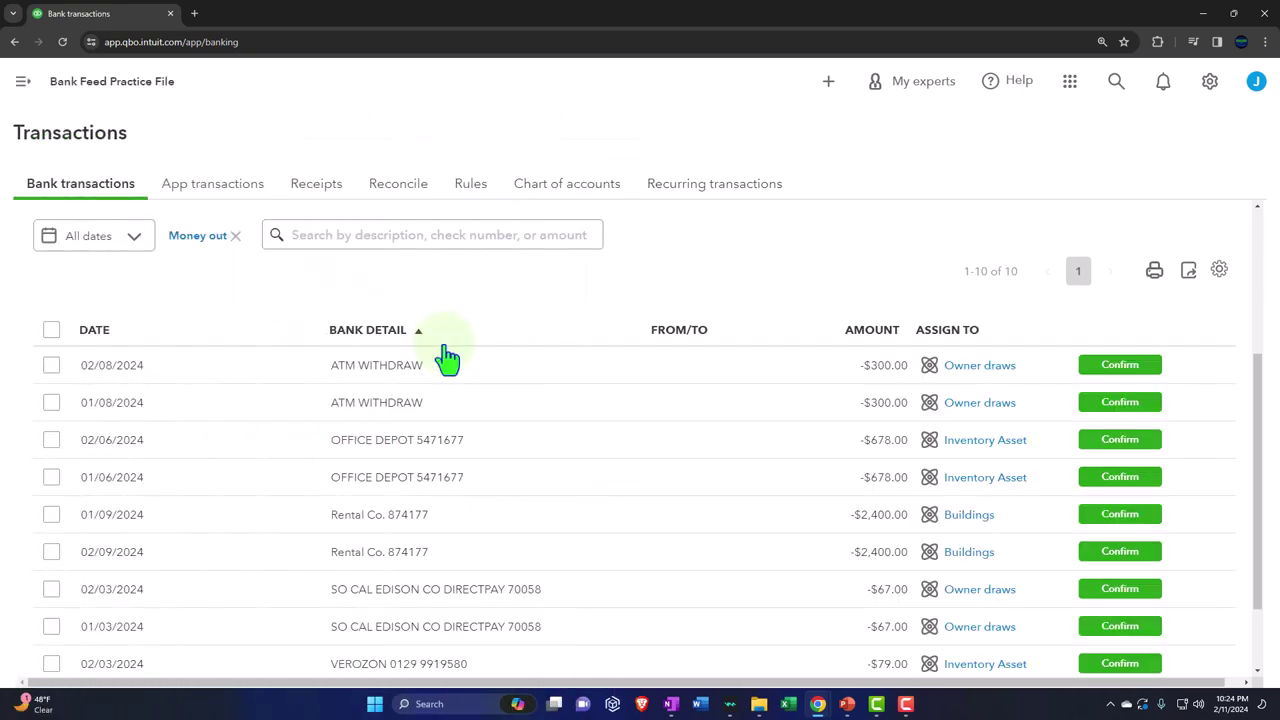
pyautogui.scroll(-1, 452, 360)
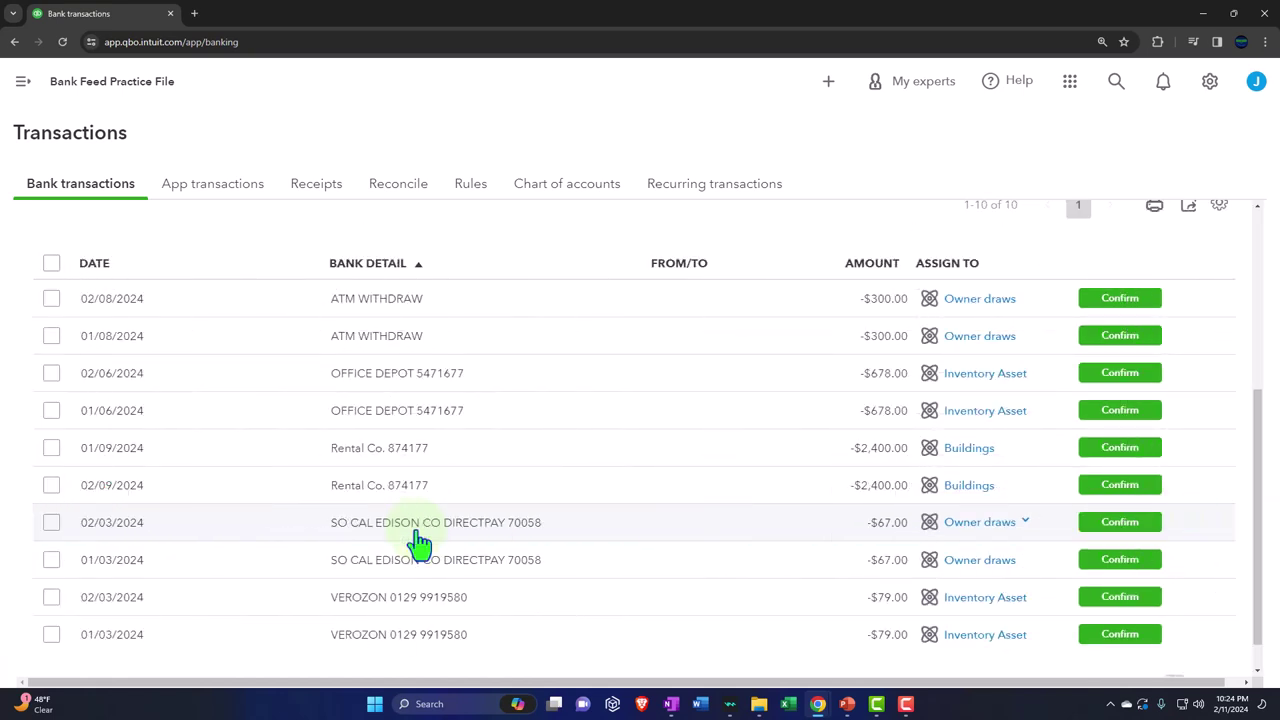
# In the 02/03/2024 Southern California Edison transaction, copy SO CAL EDISON CO from the memo and save it as a new vendor.
pyautogui.click(416, 532)
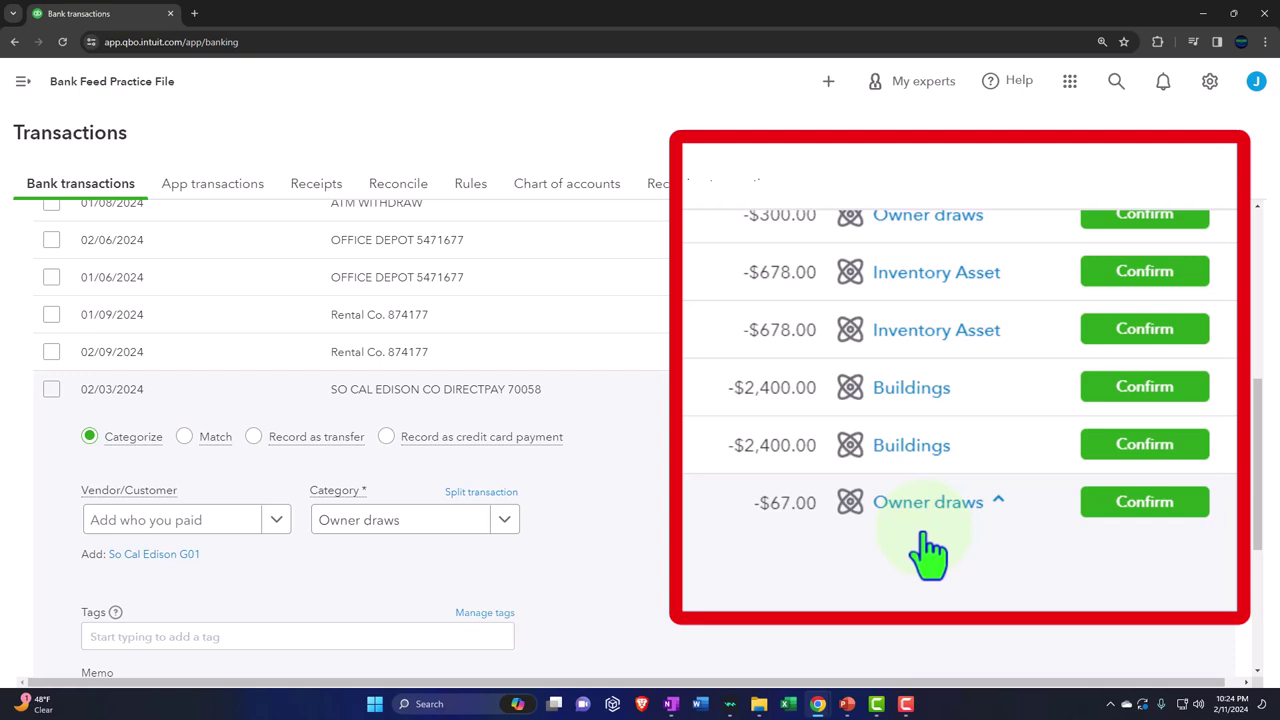
pyautogui.scroll(-1, 930, 550)
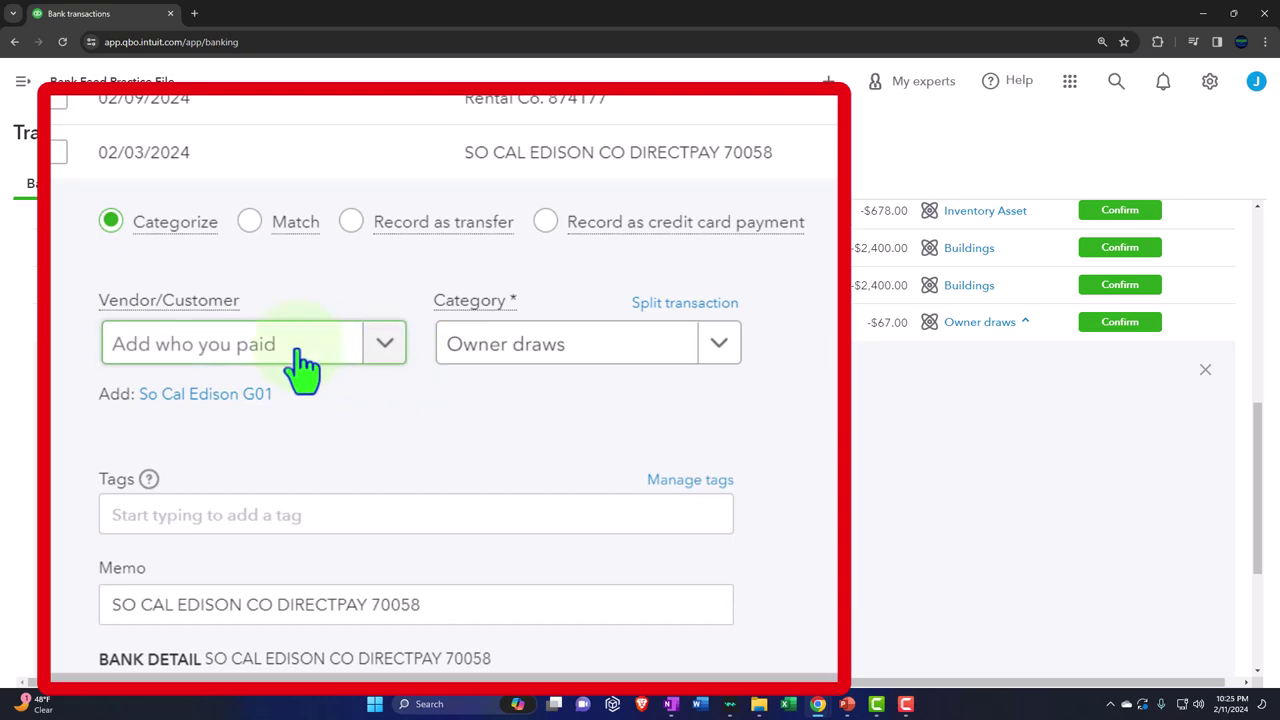
pyautogui.scroll(-1, 270, 450)
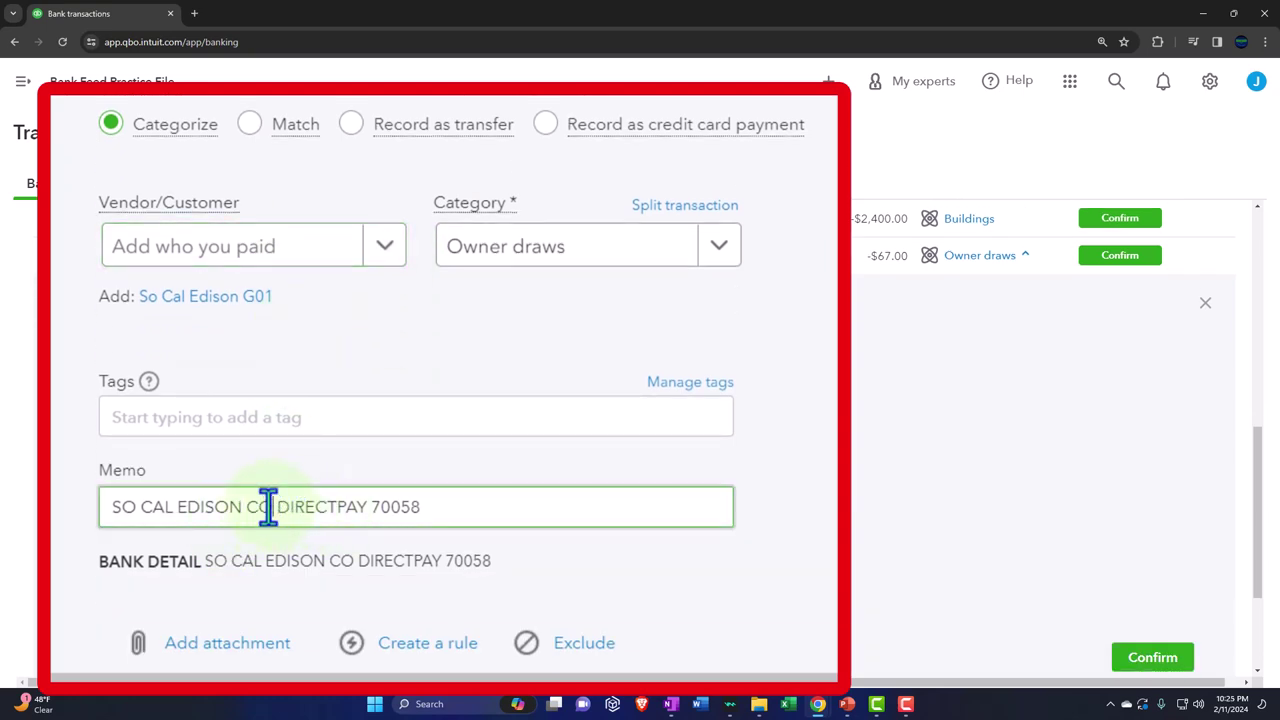
pyautogui.moveTo(272, 507); pyautogui.dragTo(114, 506)
pyautogui.hotkey('ctrl', 'c')
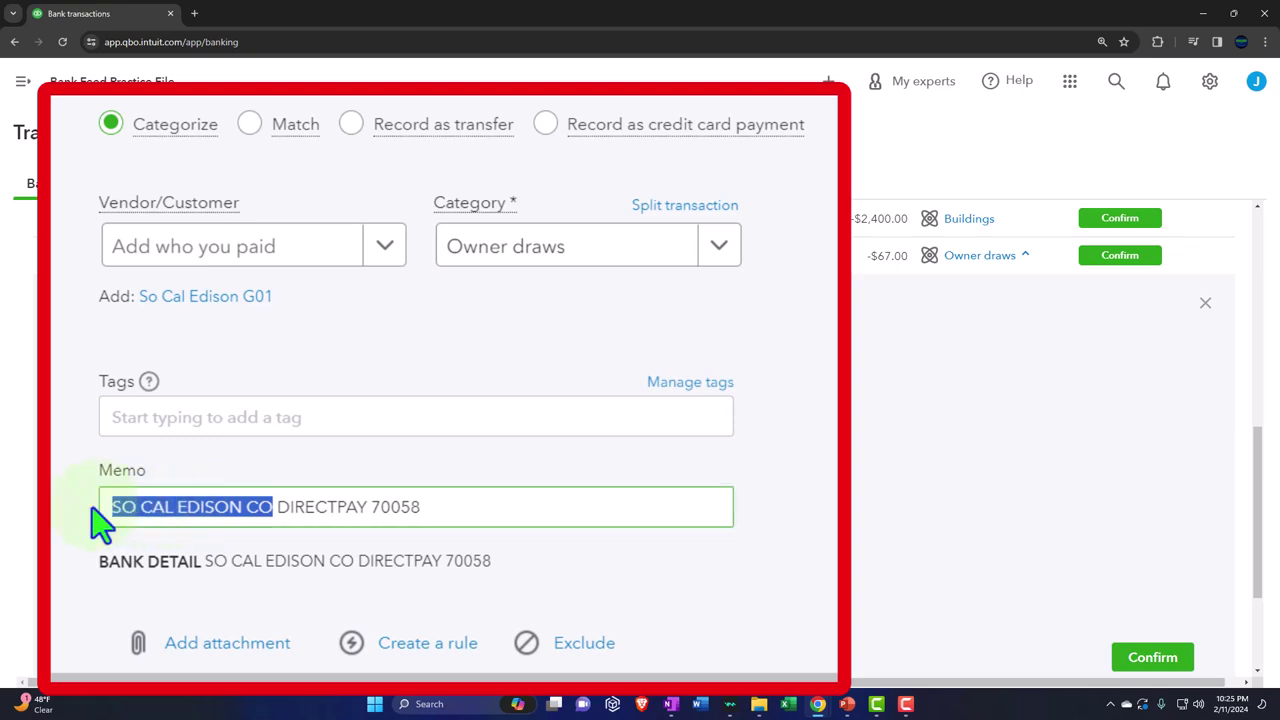
pyautogui.click(200, 250)
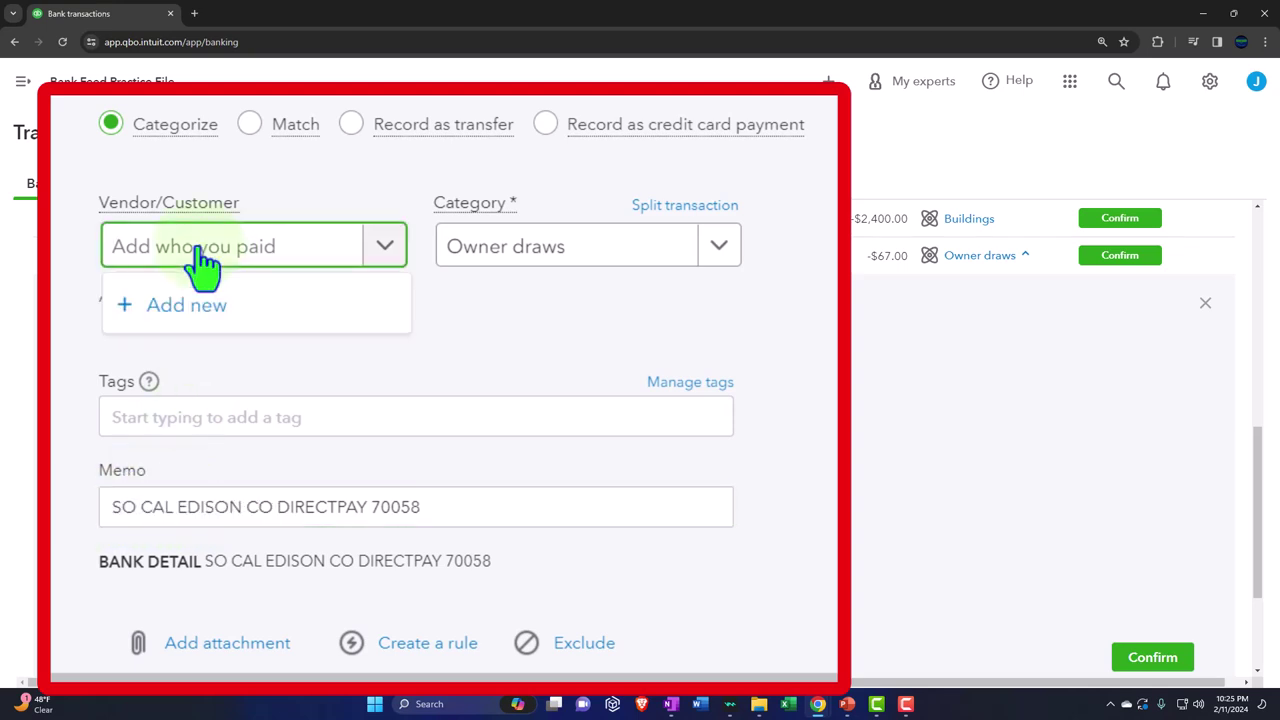
pyautogui.hotkey('ctrl', 'v')
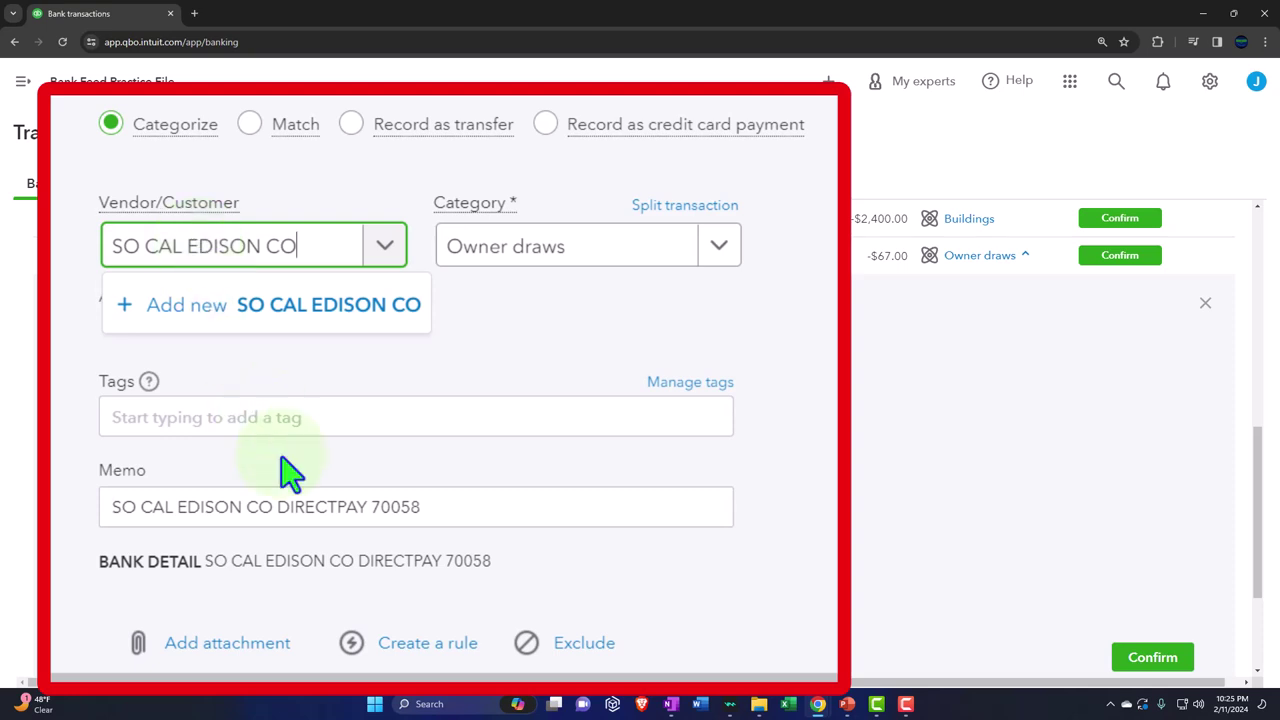
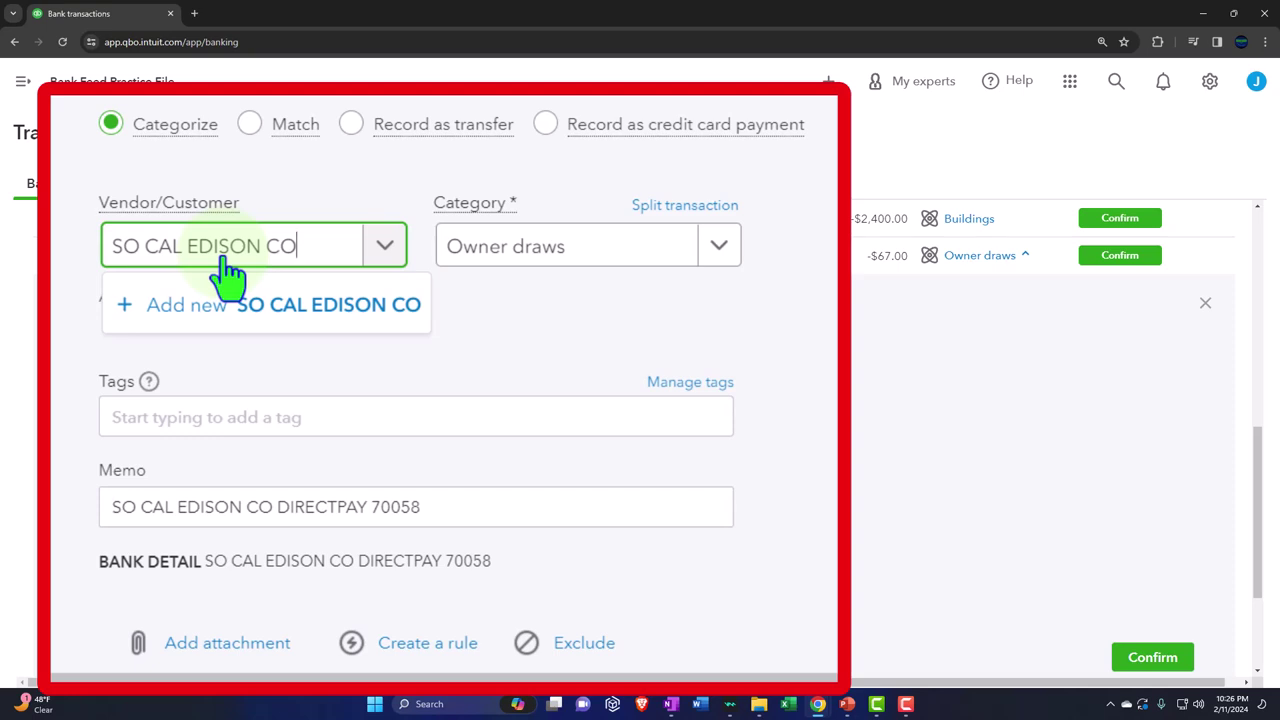
pyautogui.click(215, 285)
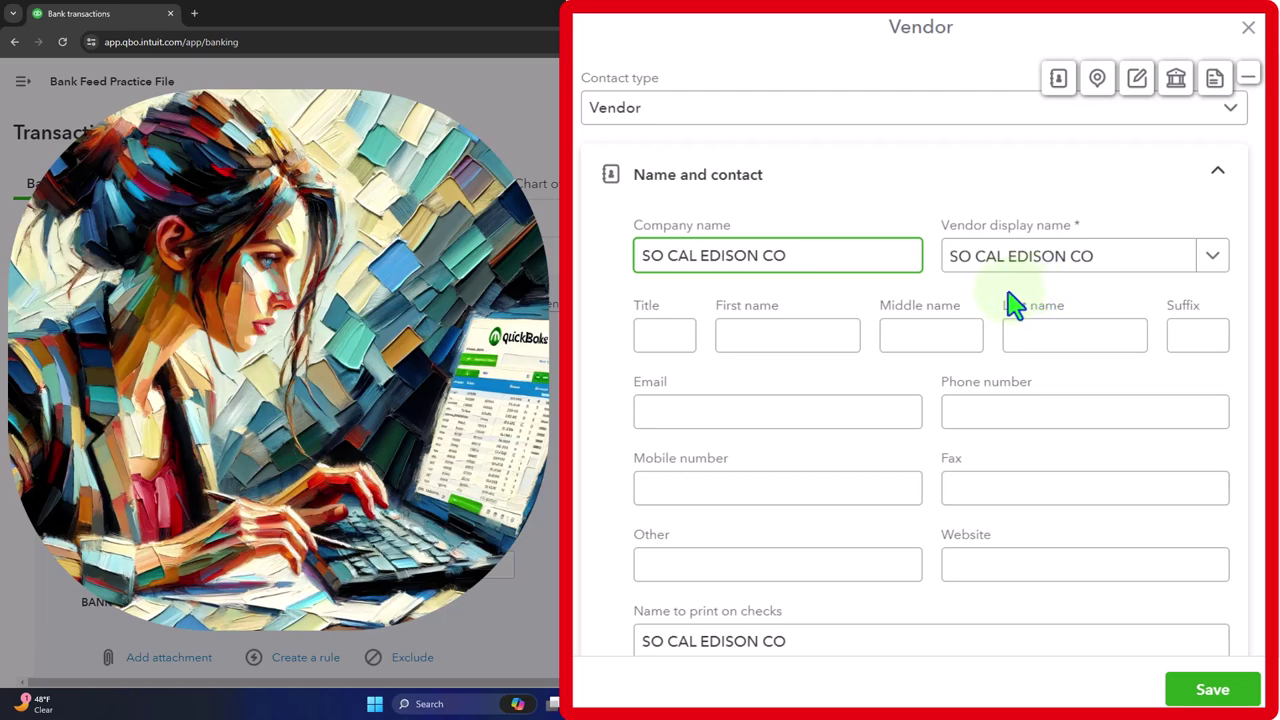
pyautogui.click(1212, 690)
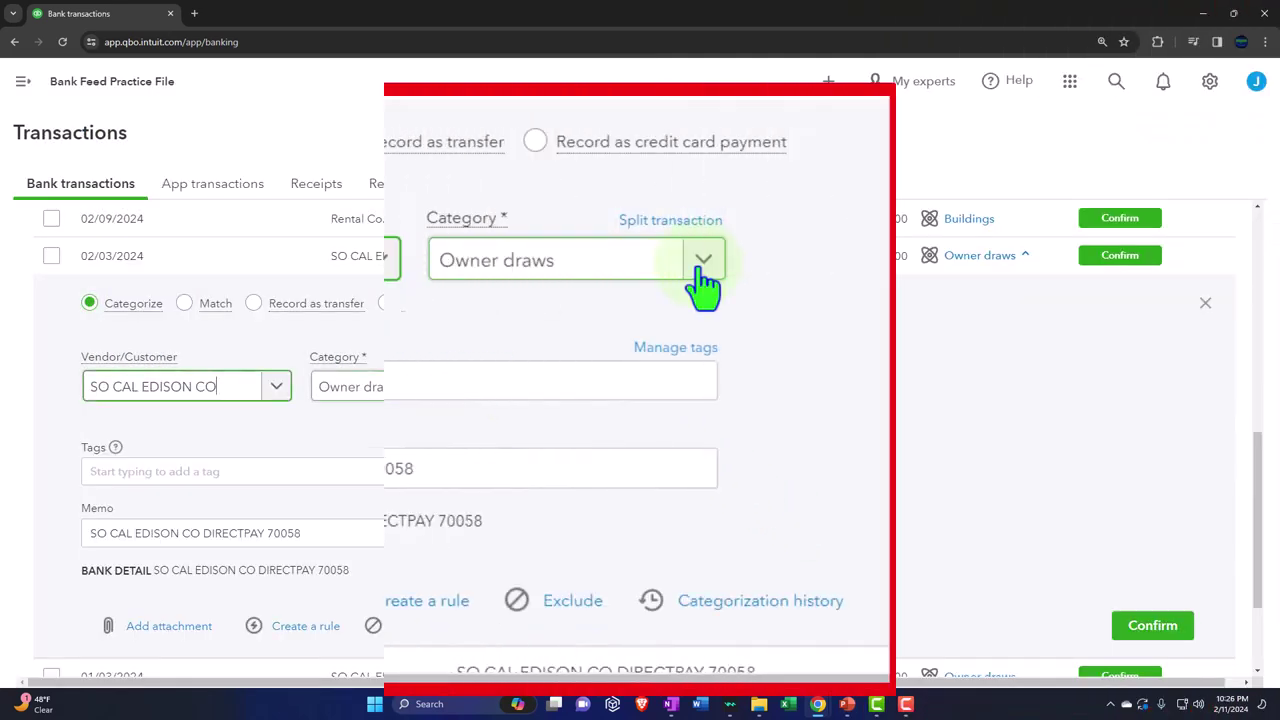
# Look through the Southern California Edison transaction's category list, then start a new category with account type Expenses.
pyautogui.click(503, 387)
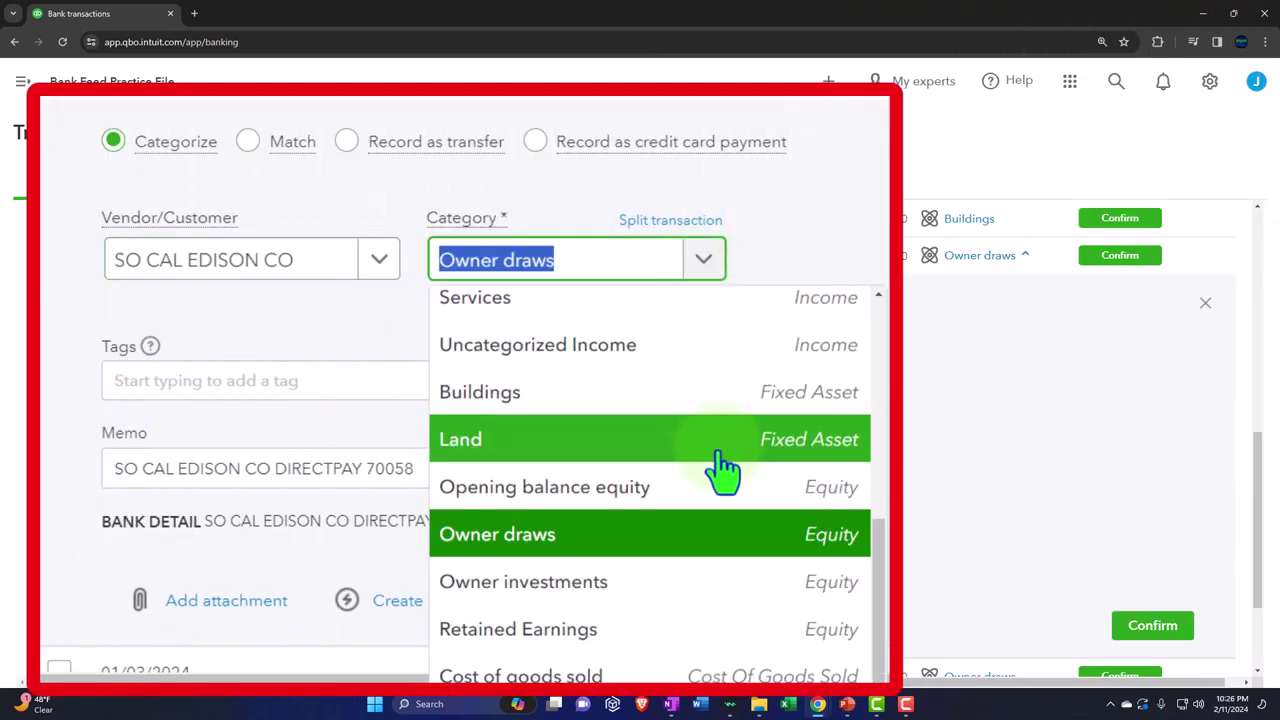
pyautogui.scroll(-1, 714, 462)
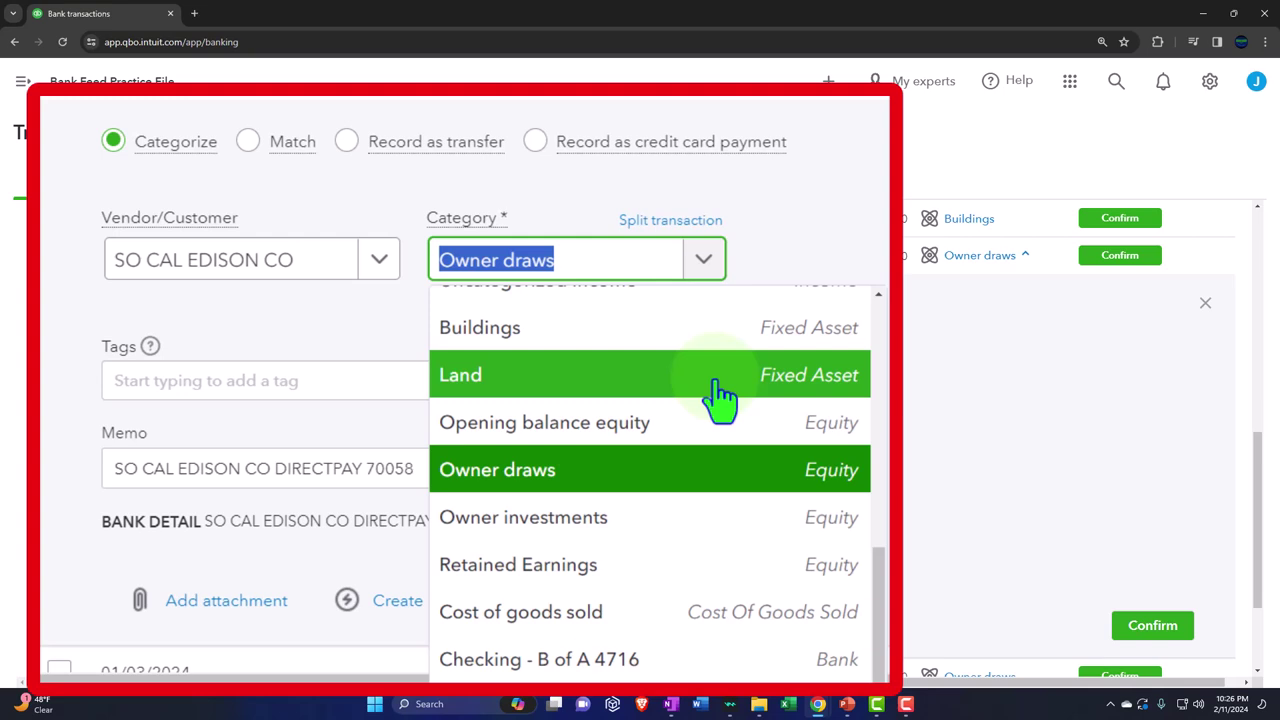
pyautogui.scroll(3, 718, 398)
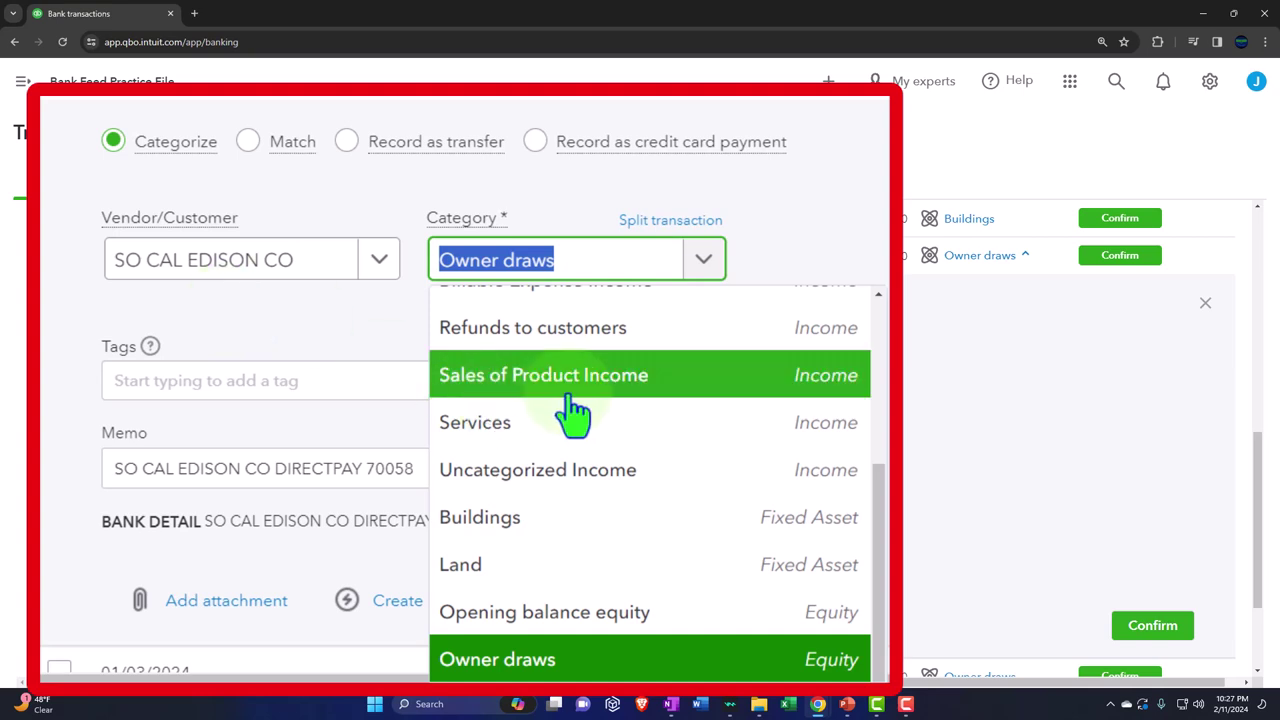
pyautogui.scroll(-2, 572, 412)
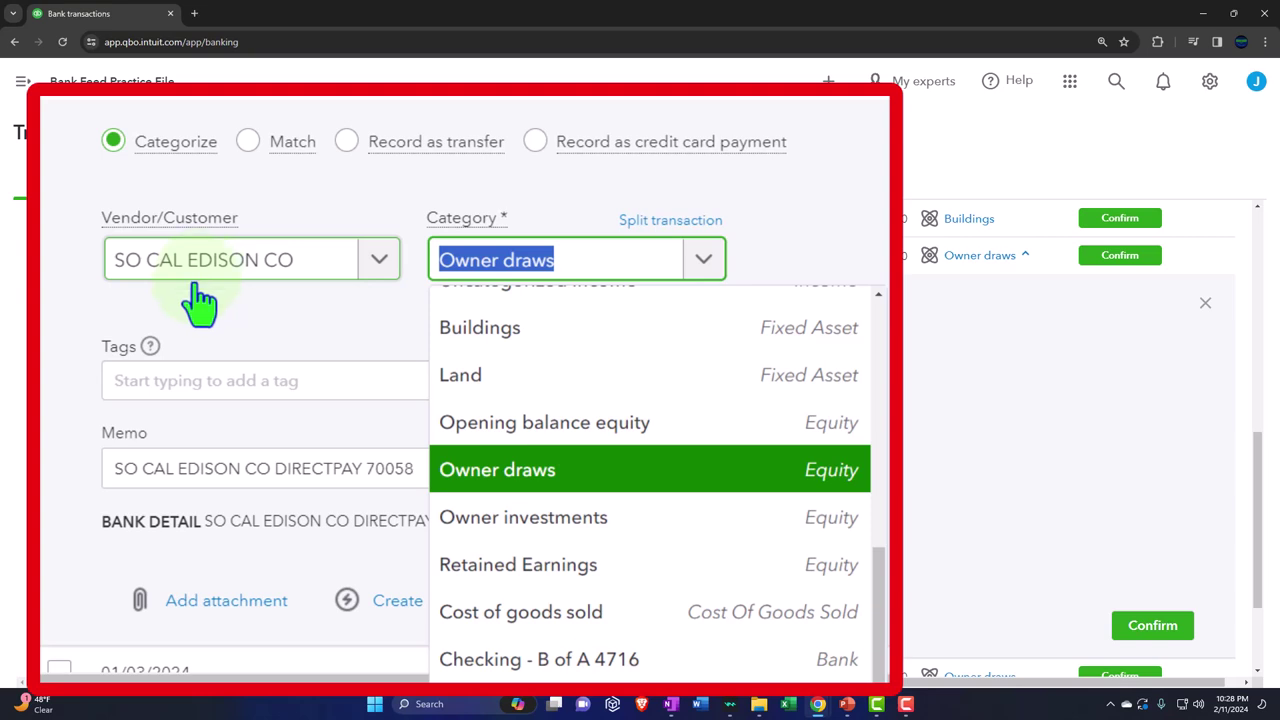
pyautogui.scroll(5, 625, 458)
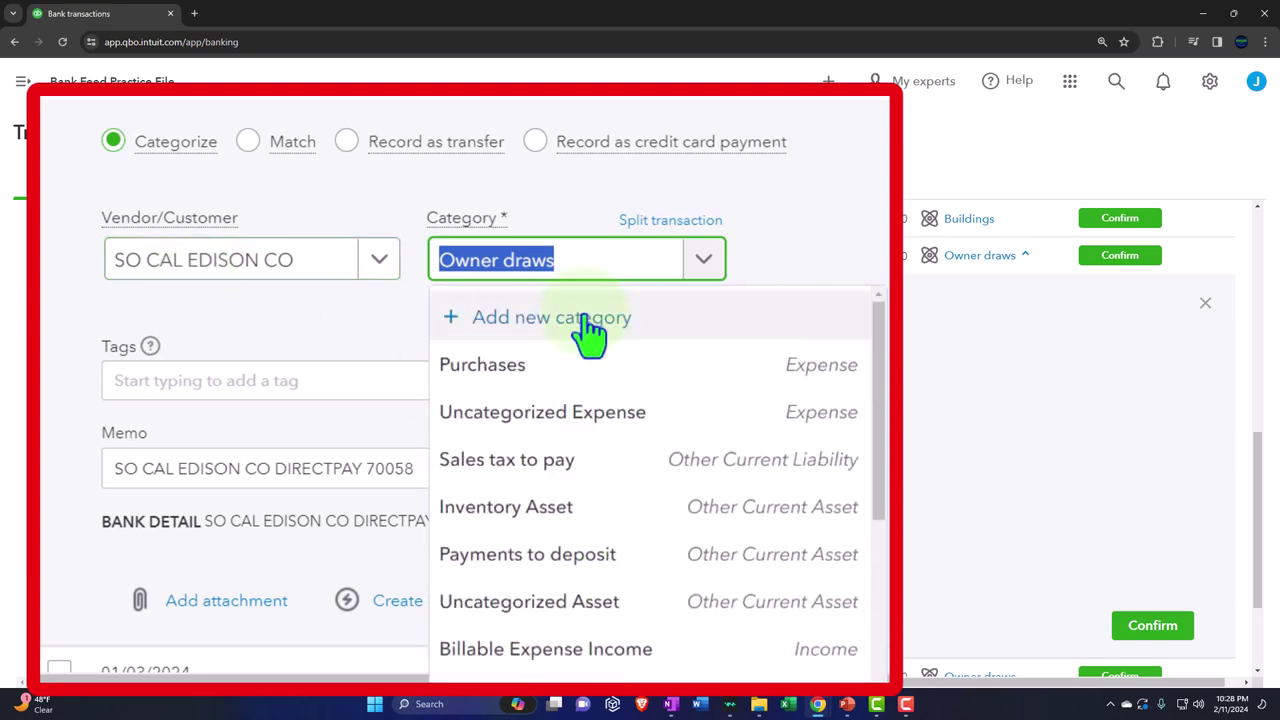
pyautogui.click(590, 325)
pyautogui.click(580, 199)
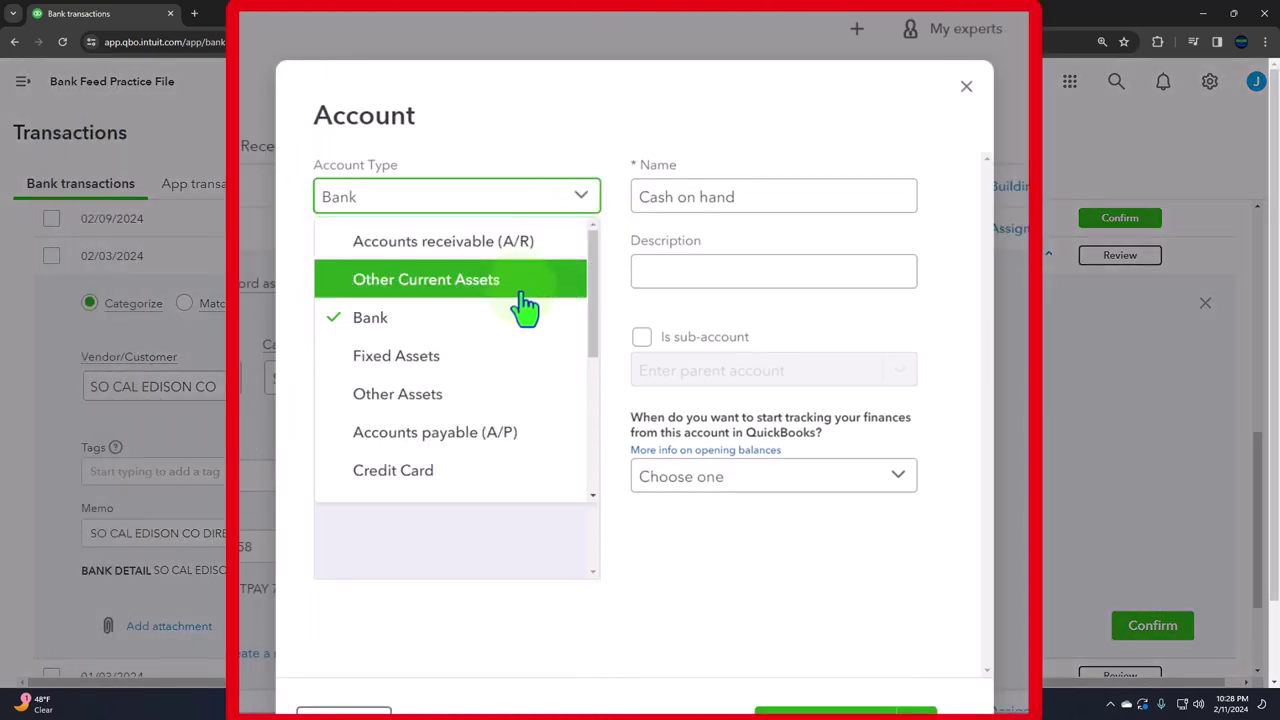
pyautogui.scroll(-5, 500, 410)
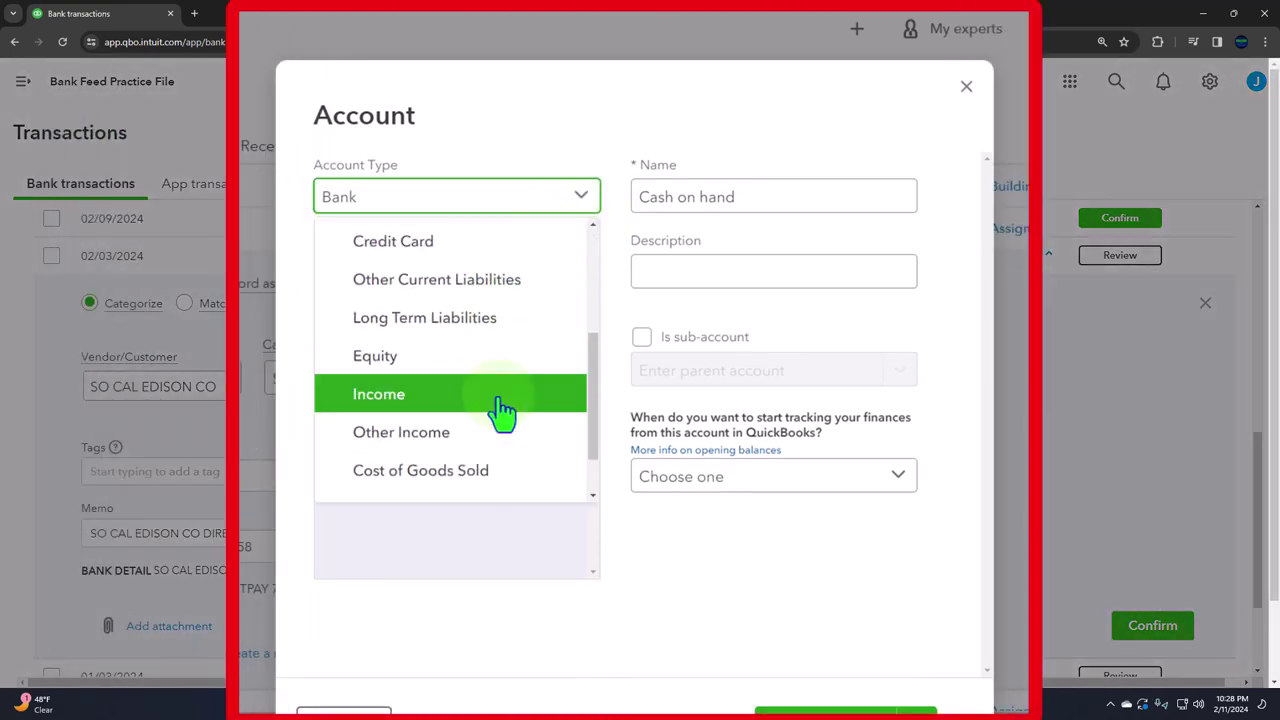
pyautogui.scroll(-1, 470, 430)
pyautogui.click(440, 443)
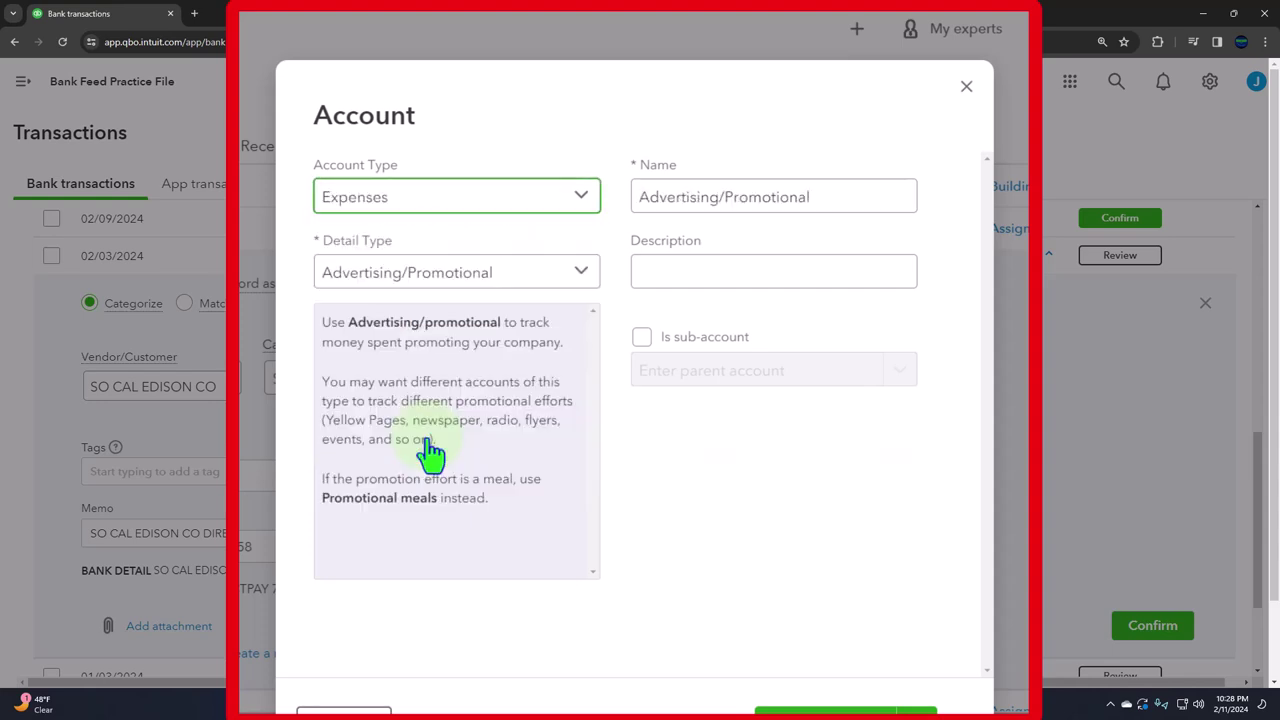
# Set the new expense account's detail type to Utilities.
pyautogui.click(580, 274)
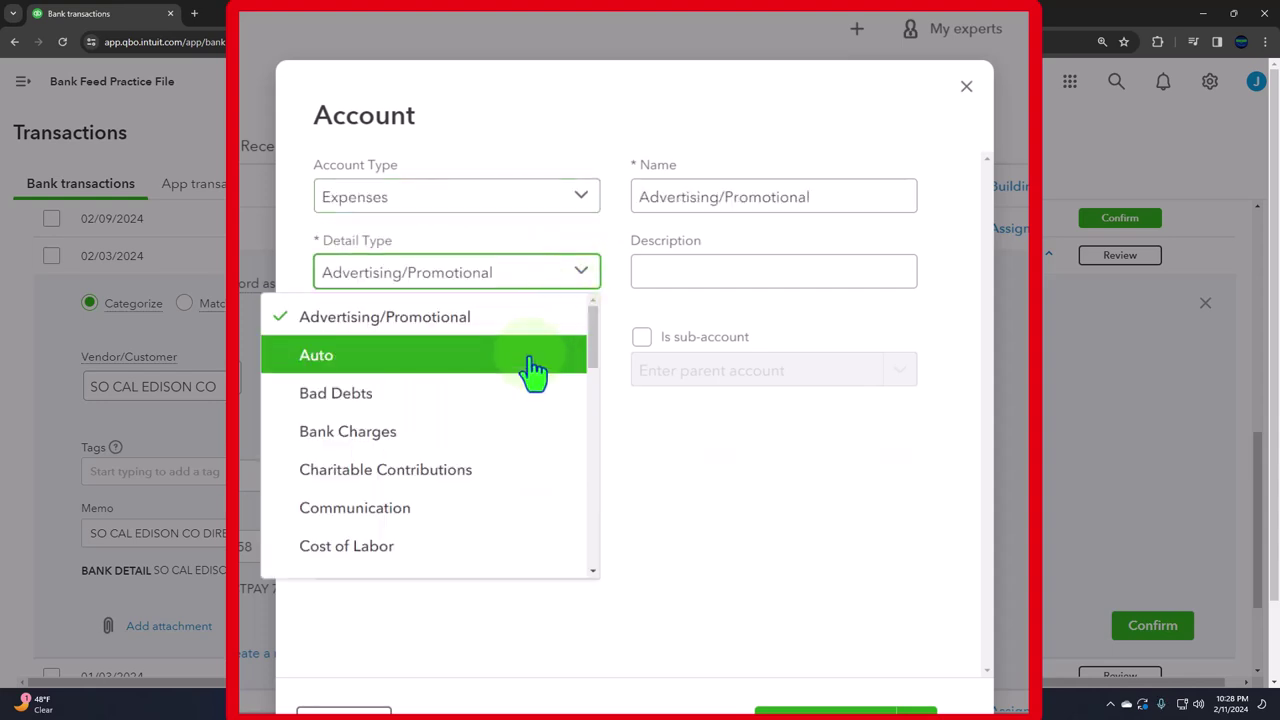
pyautogui.scroll(-3, 523, 423)
pyautogui.scroll(-5, 523, 423)
pyautogui.scroll(-2, 523, 423)
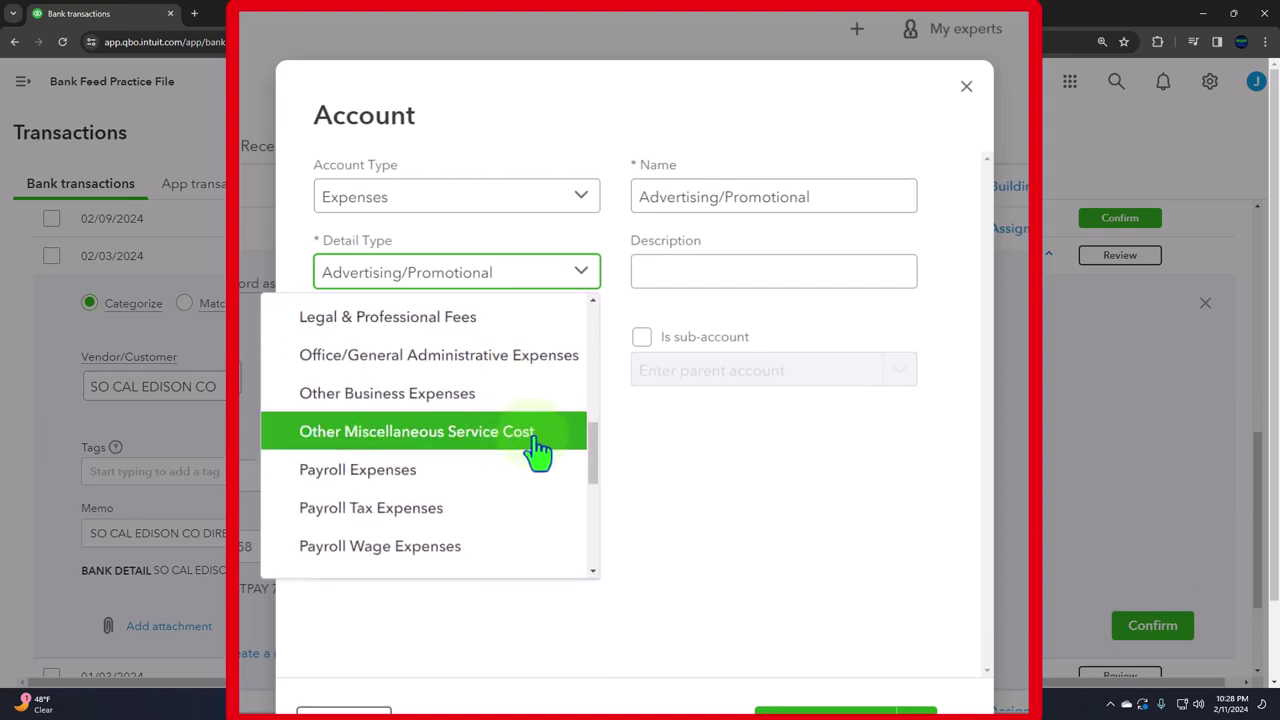
pyautogui.scroll(-5, 529, 423)
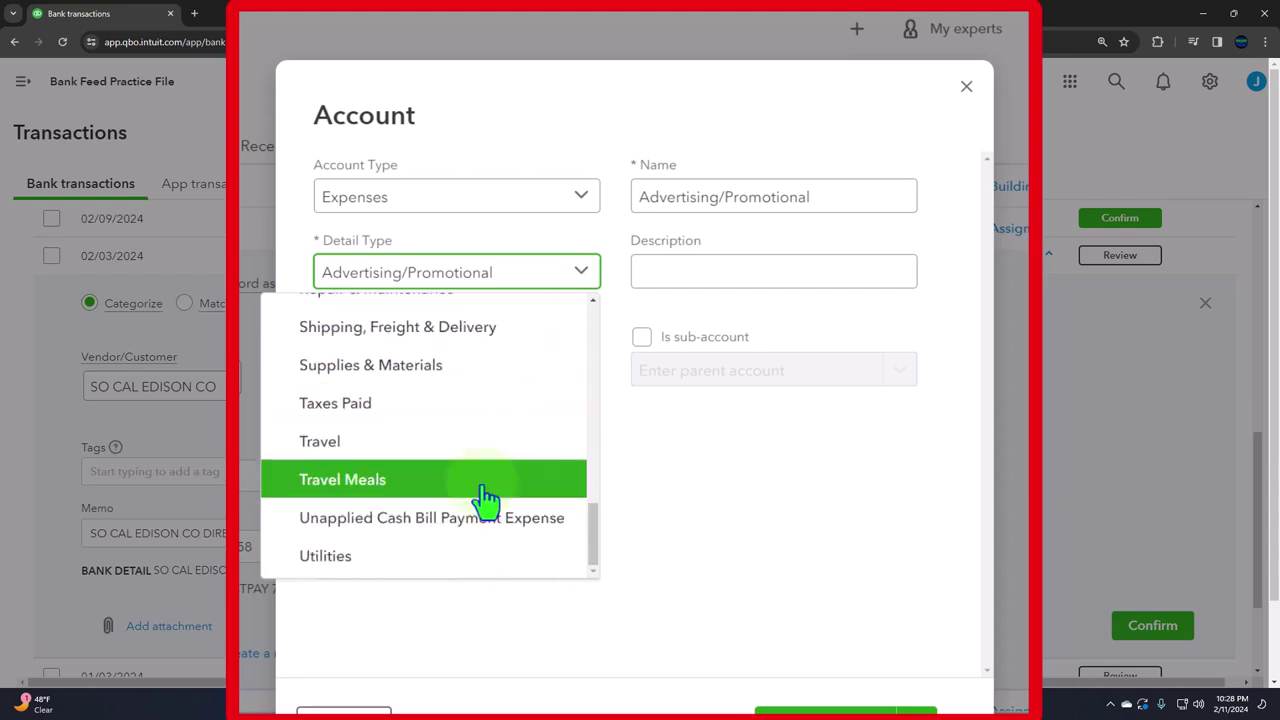
pyautogui.click(420, 556)
pyautogui.click(684, 272)
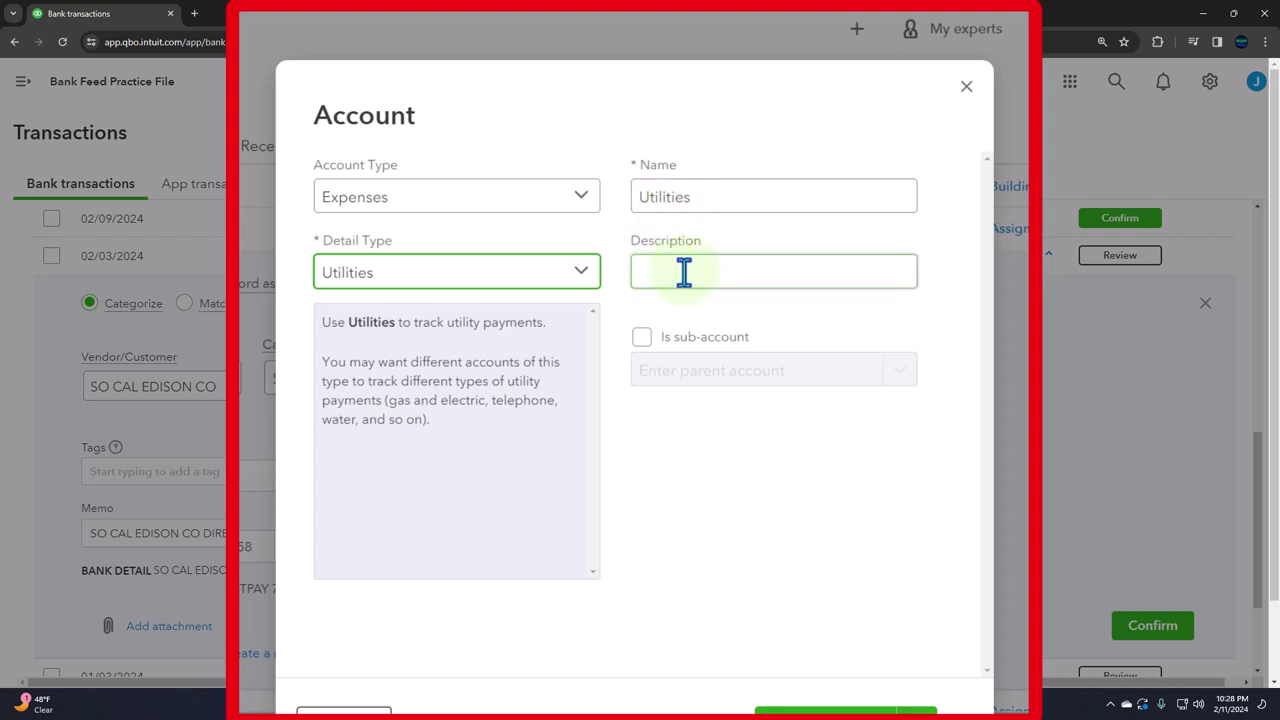
pyautogui.click(634, 200)
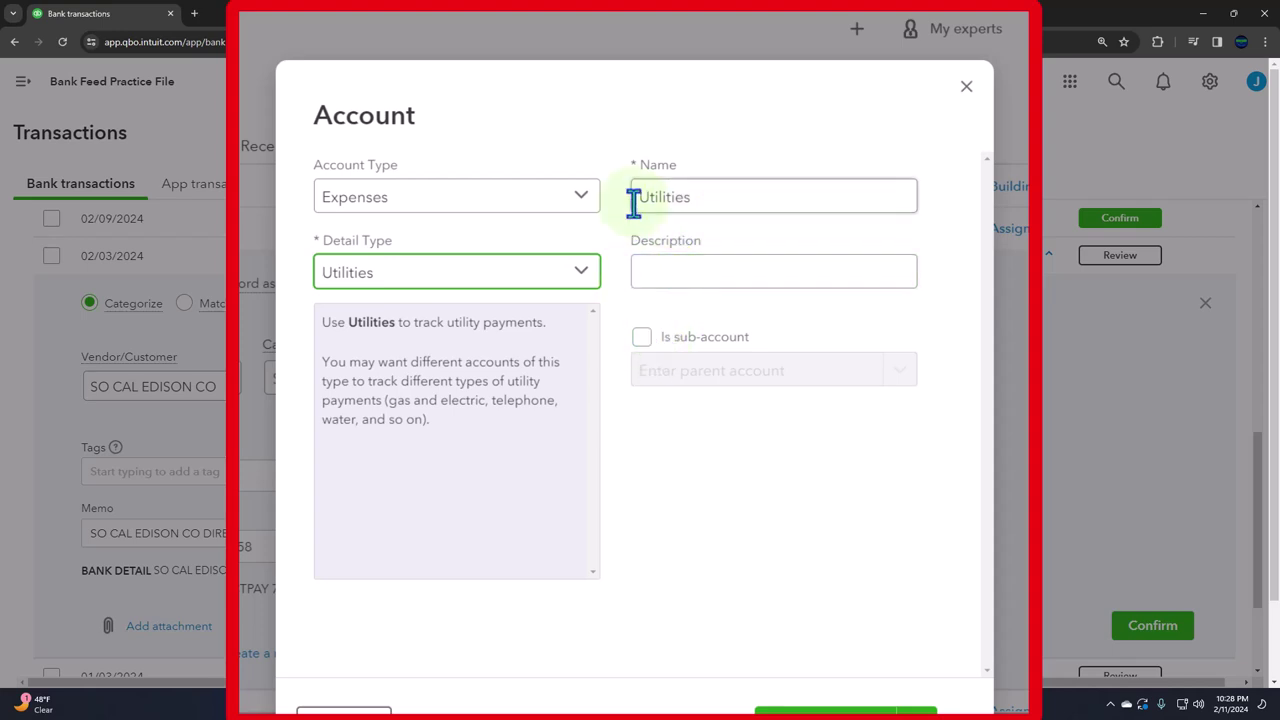
pyautogui.click(642, 337)
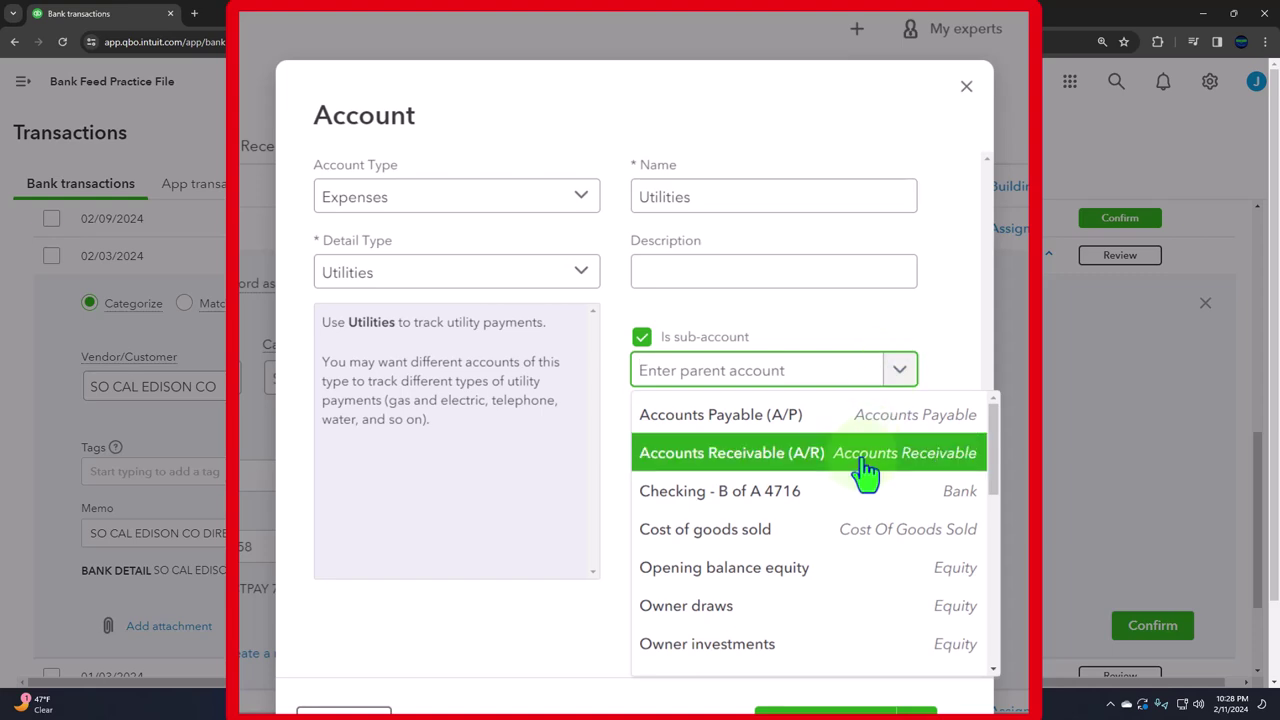
pyautogui.scroll(-10, 828, 475)
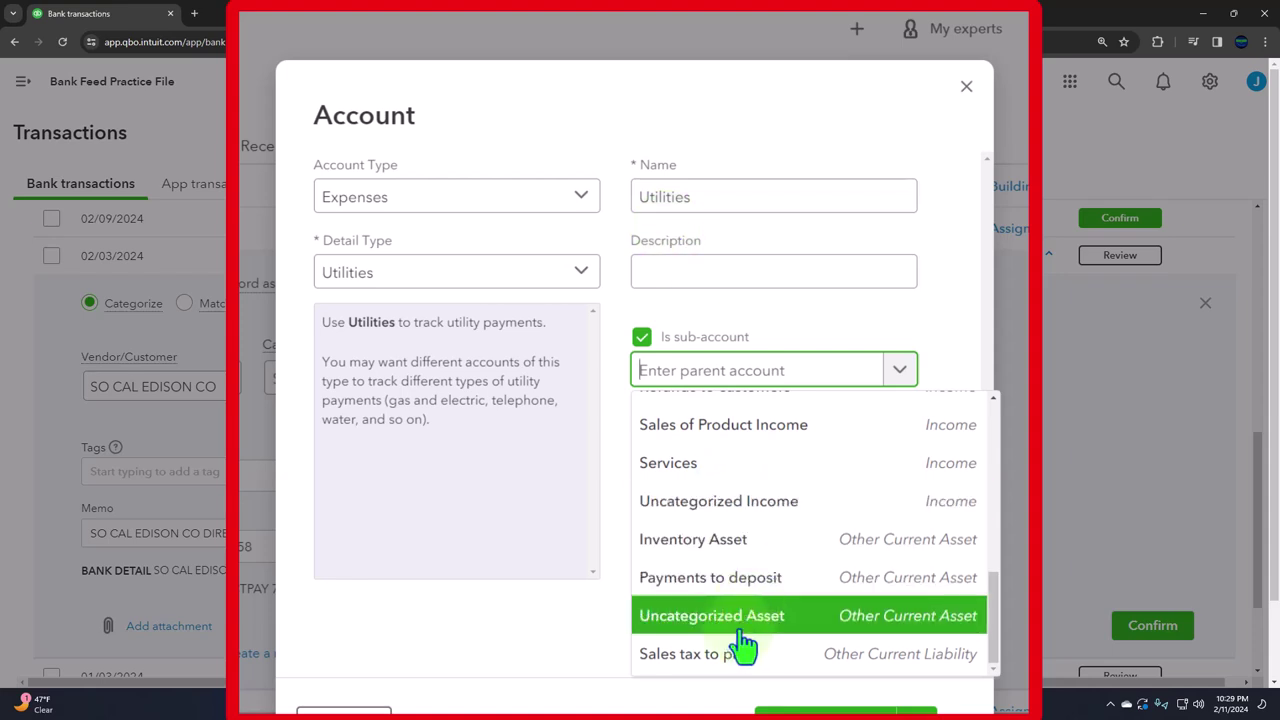
pyautogui.click(641, 337)
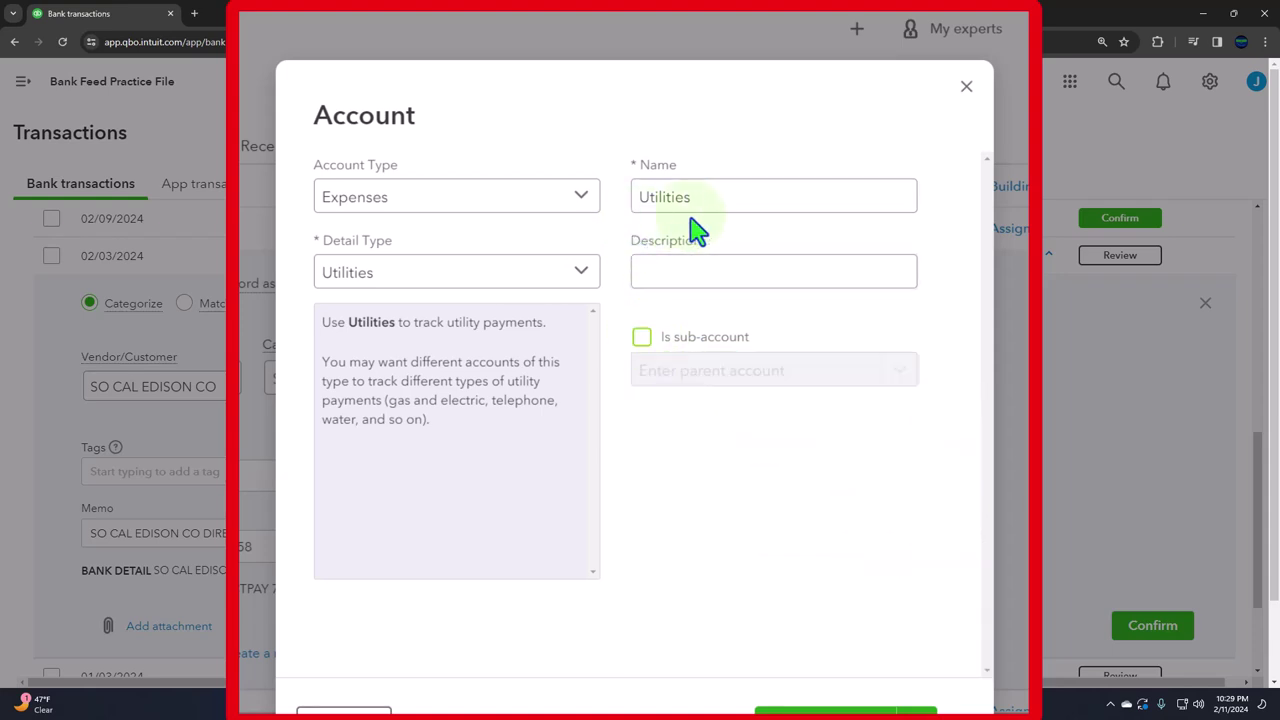
# Save the new Utilities expense account as the transaction's category.
pyautogui.scroll(-2, 714, 451)
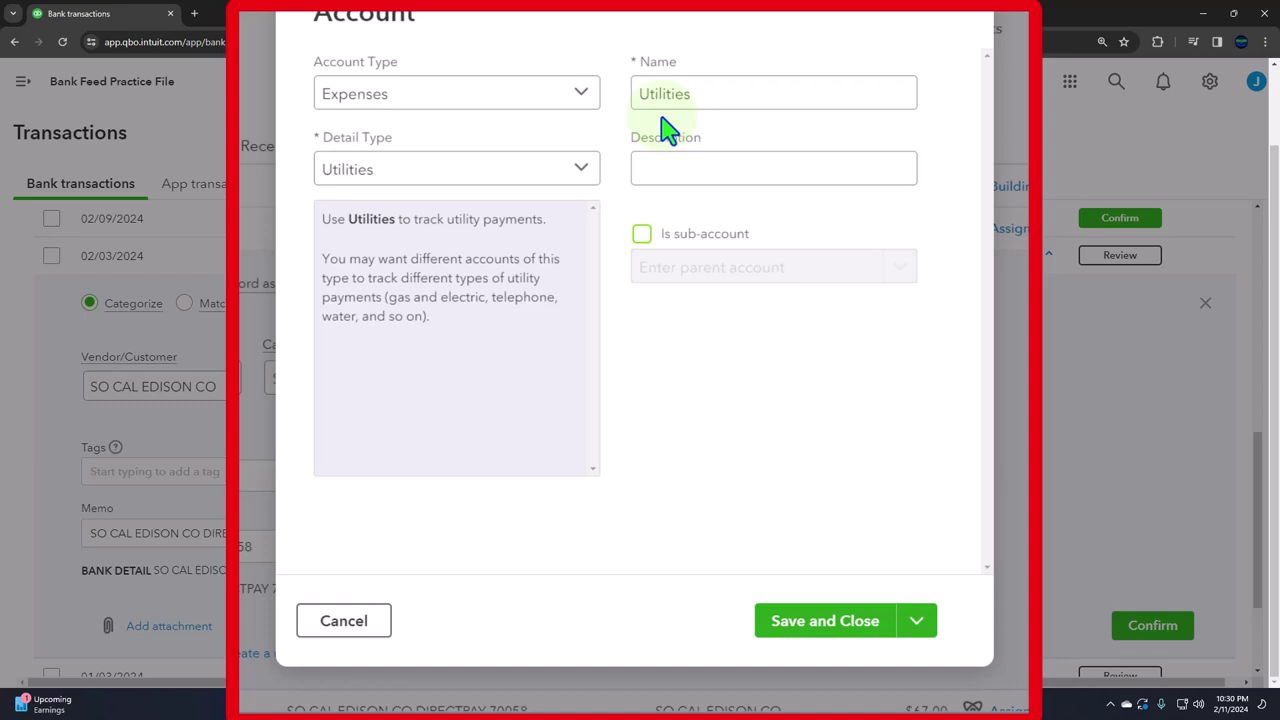
pyautogui.click(843, 630)
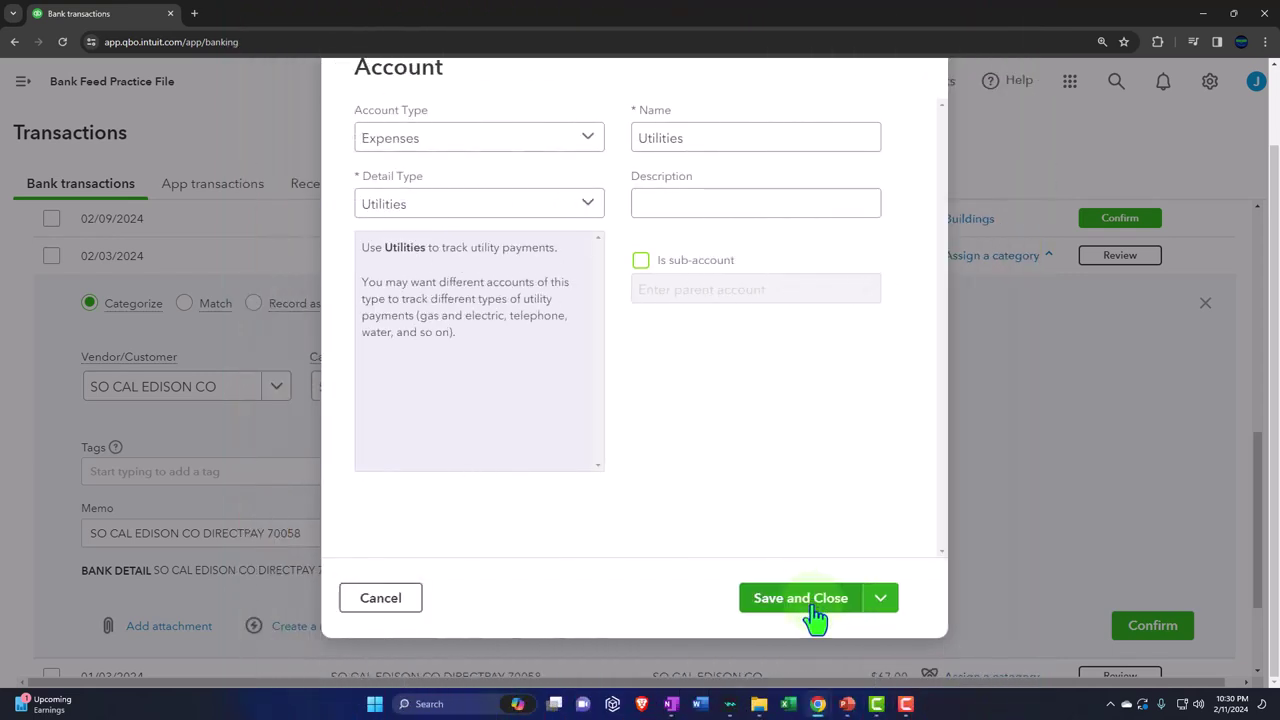
pyautogui.click(814, 612)
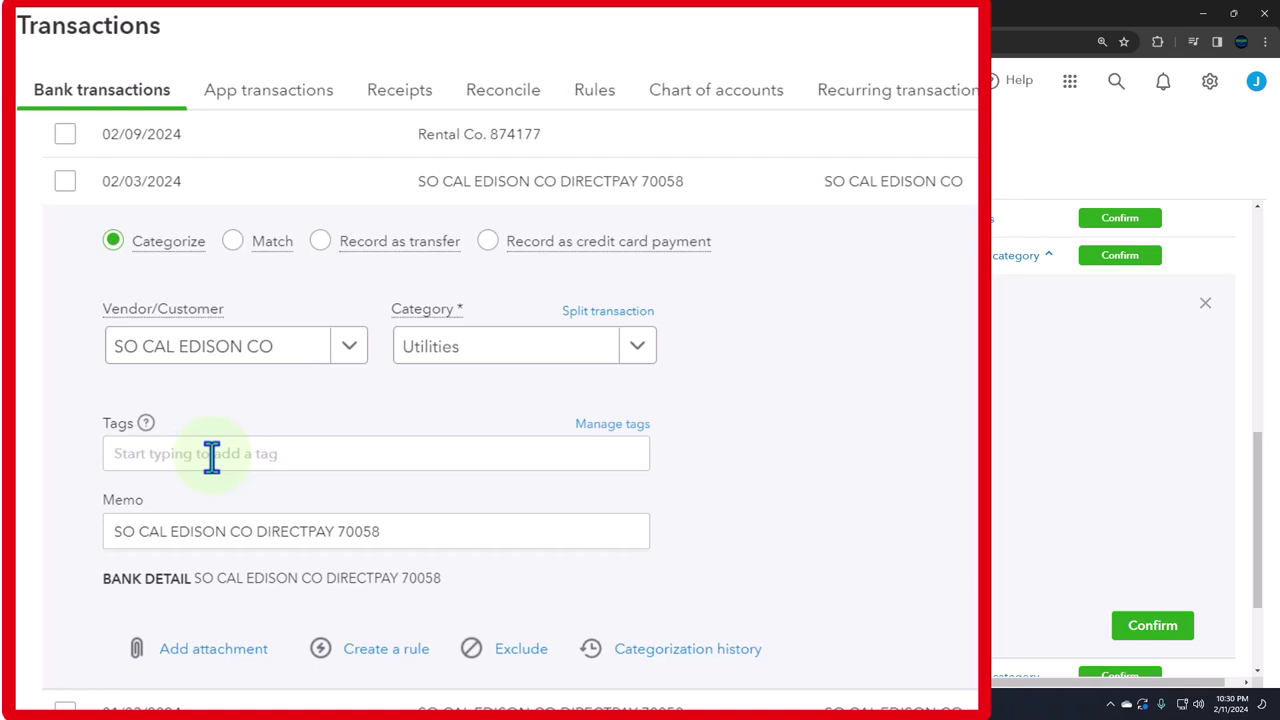
# Start a bank rule from the Edison transaction and name it So Cal Edison, copying the name from the rule's condition text.
pyautogui.scroll(-1, 211, 456)
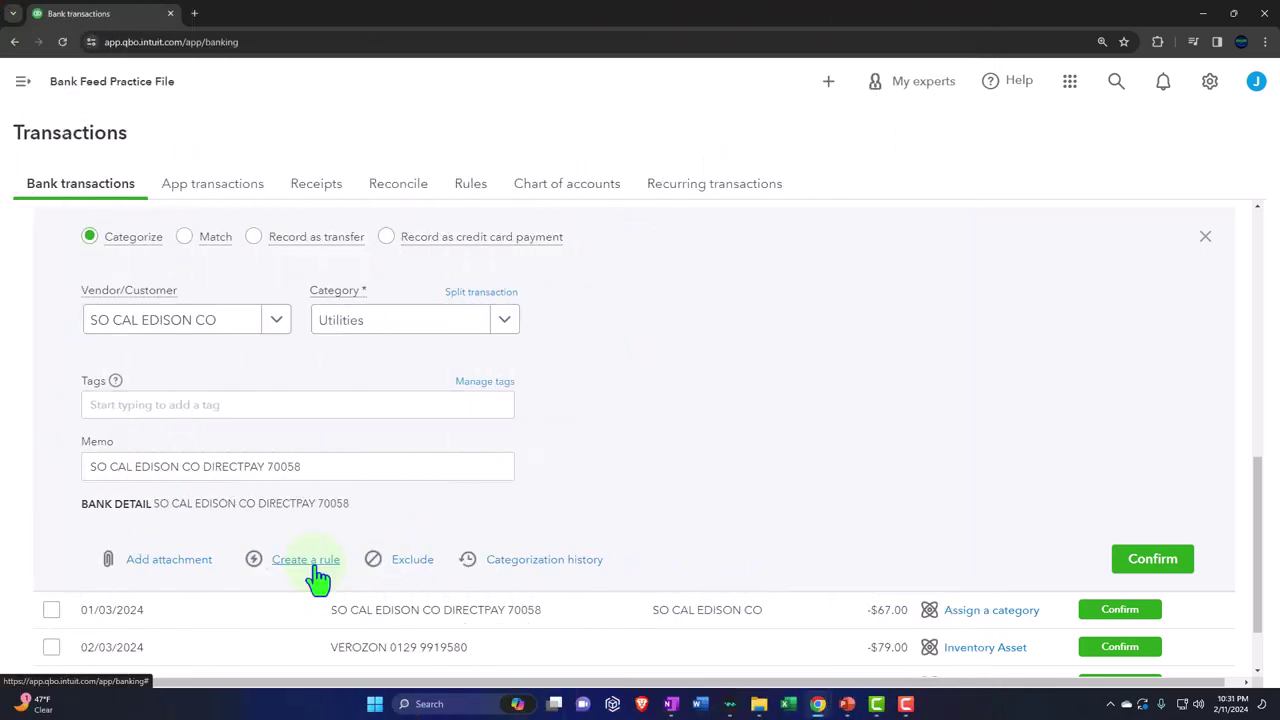
pyautogui.click(310, 563)
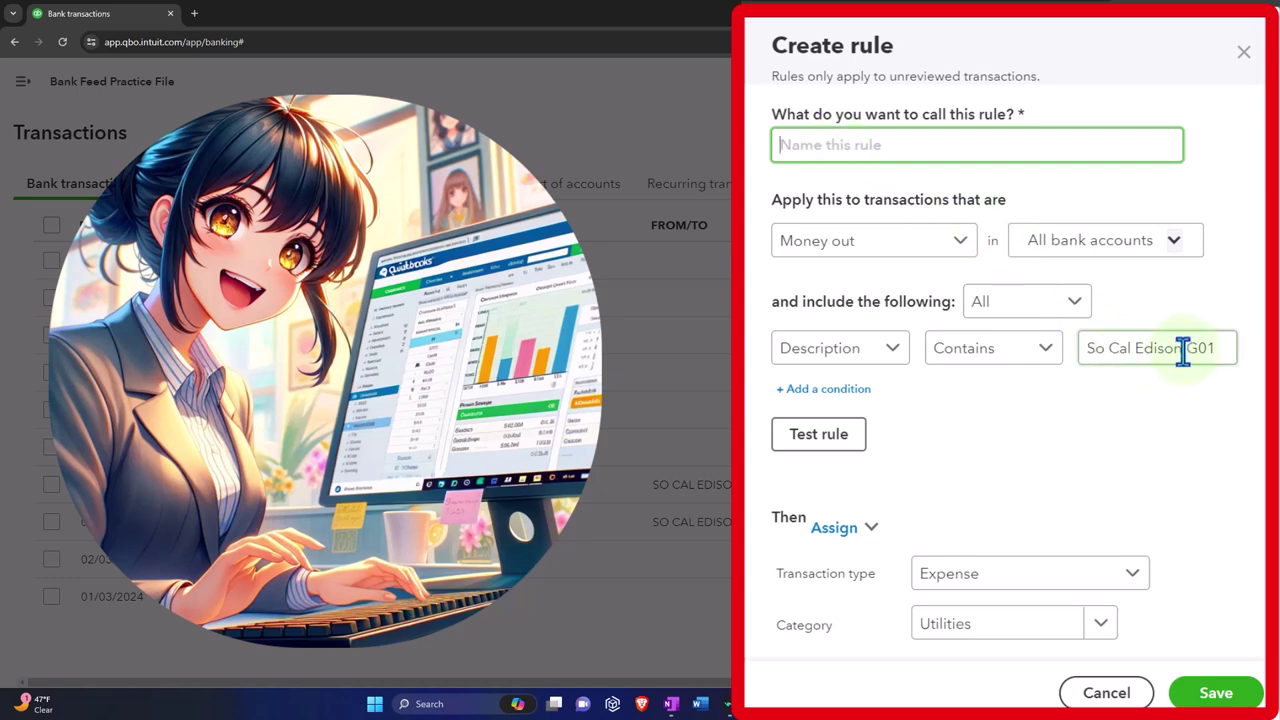
pyautogui.moveTo(1180, 348); pyautogui.dragTo(1081, 356)
pyautogui.hotkey('ctrl', 'c')
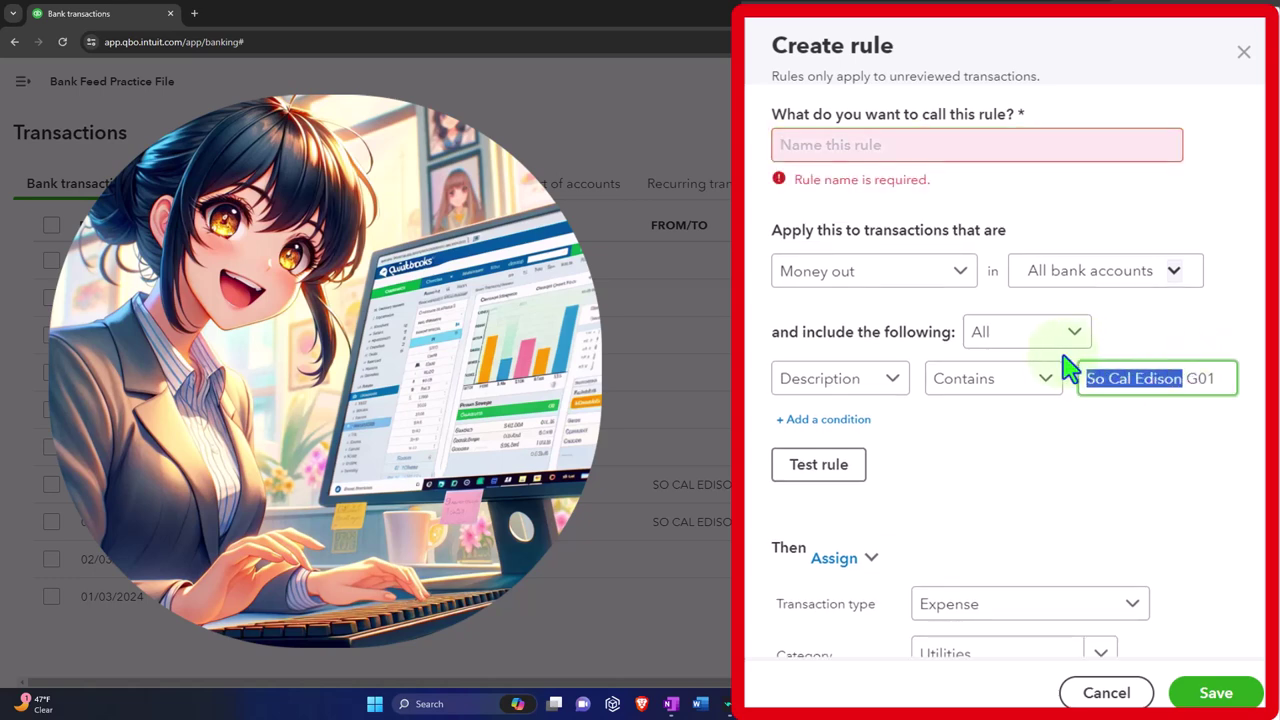
pyautogui.click(864, 152)
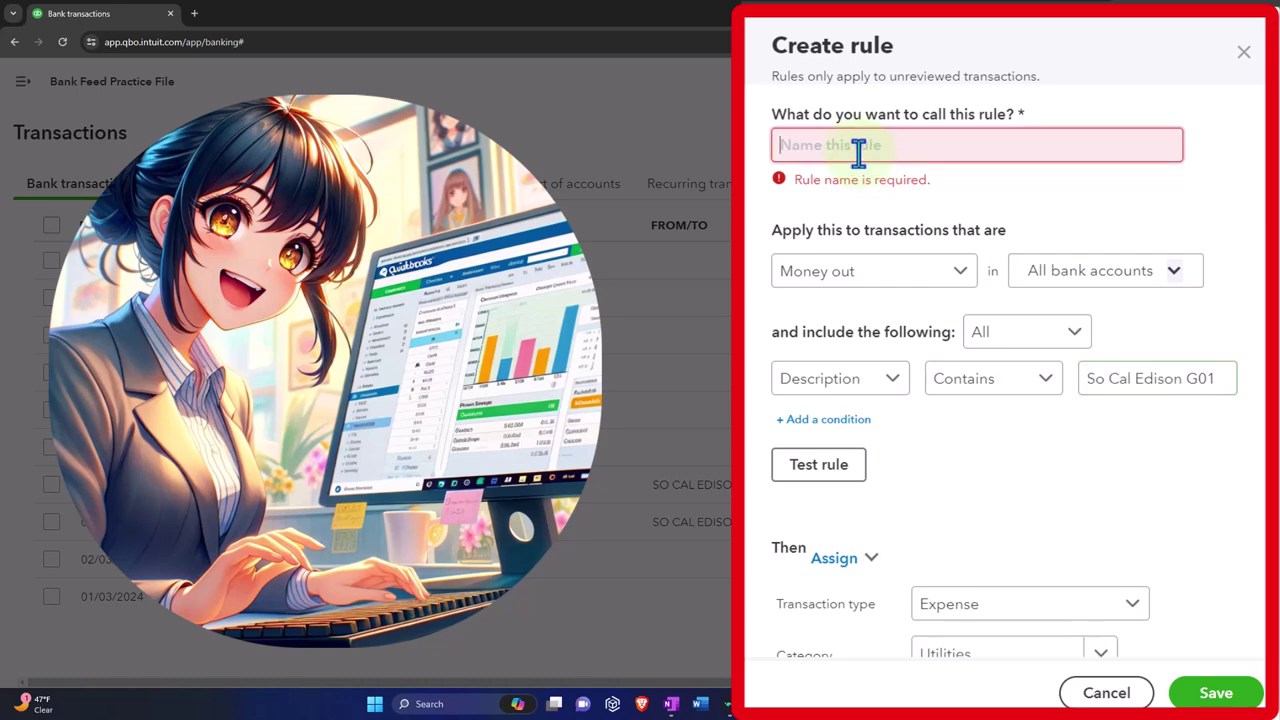
pyautogui.hotkey('ctrl', 'v')
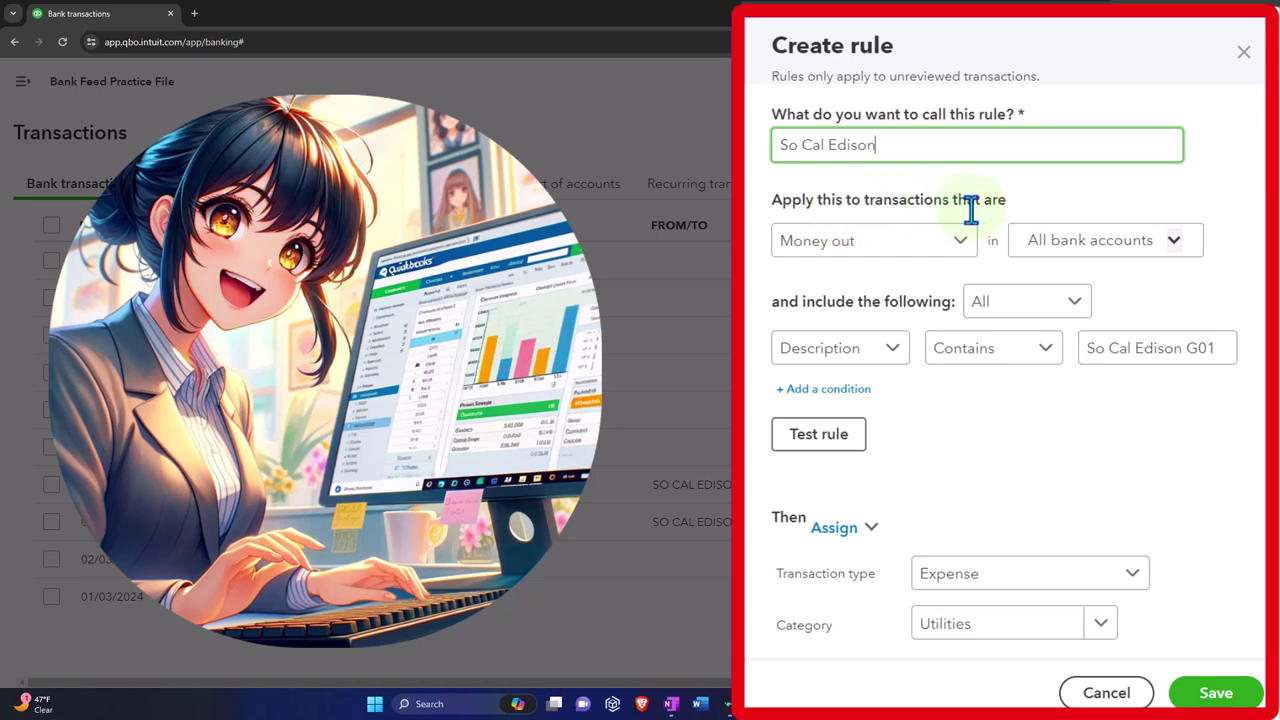
# Examine the rule's choices for money direction, bank accounts and any-or-all condition matching.
pyautogui.click(962, 249)
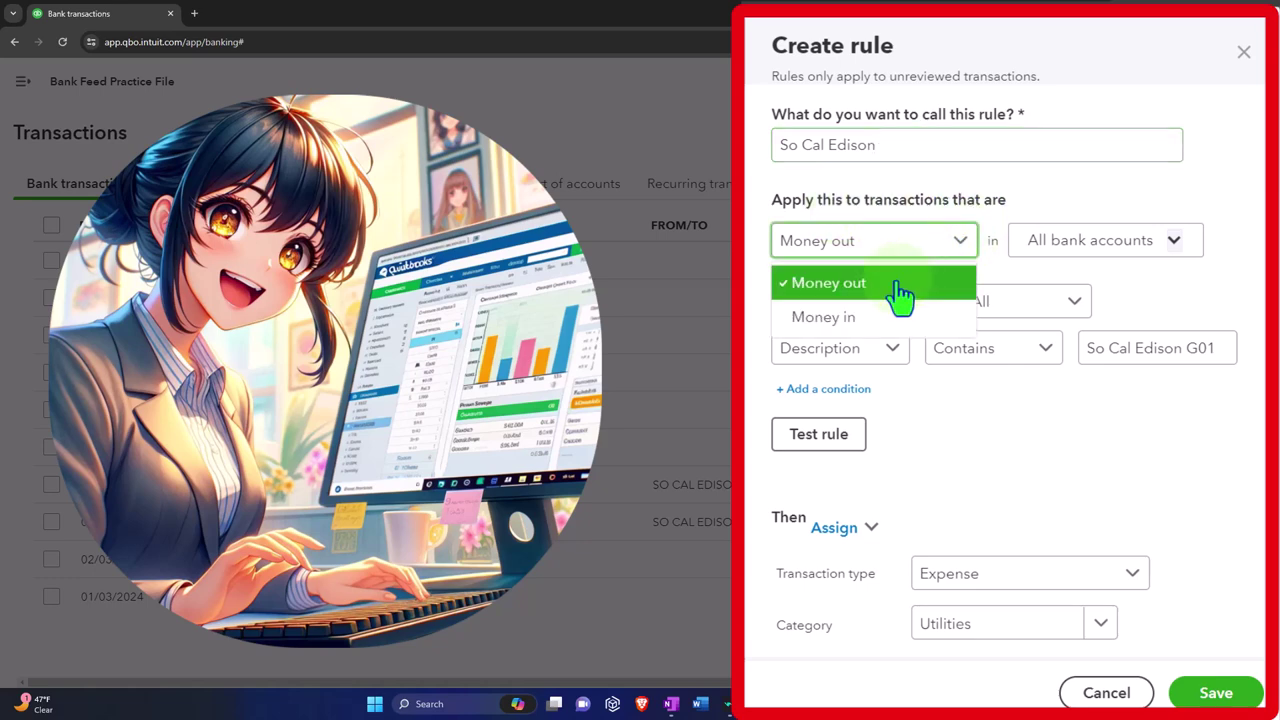
pyautogui.click(1062, 194)
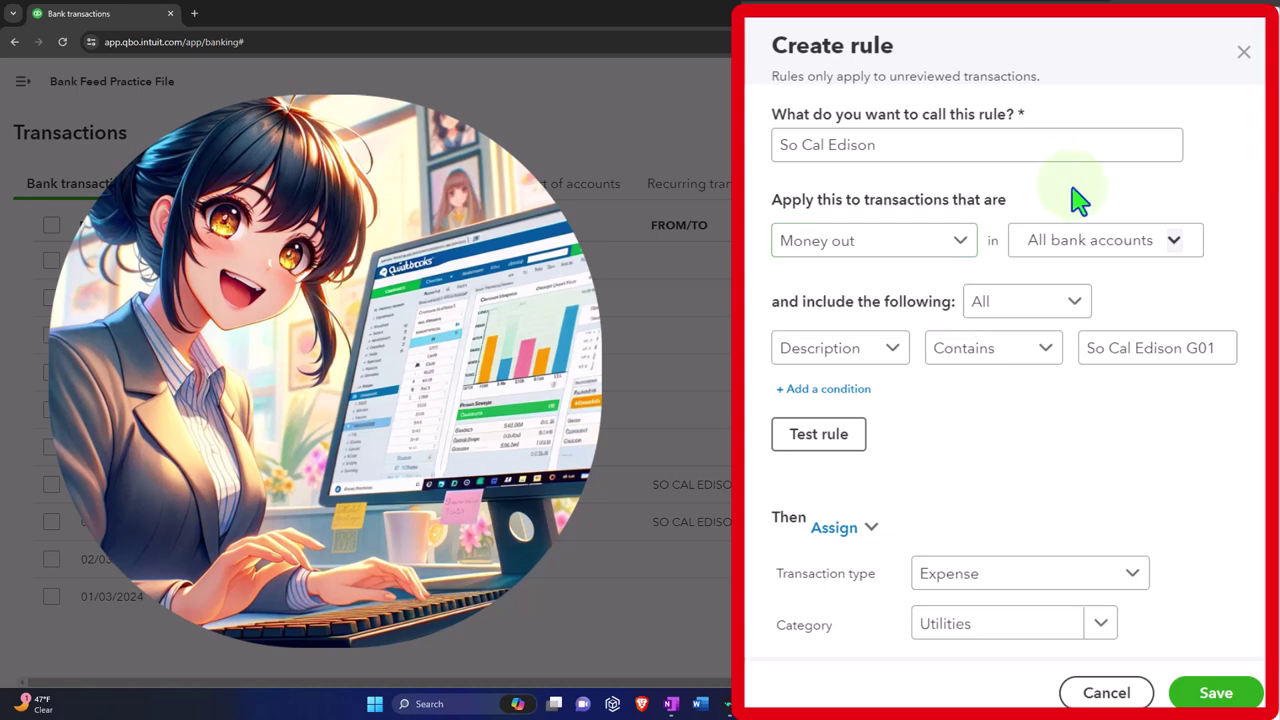
pyautogui.click(1181, 246)
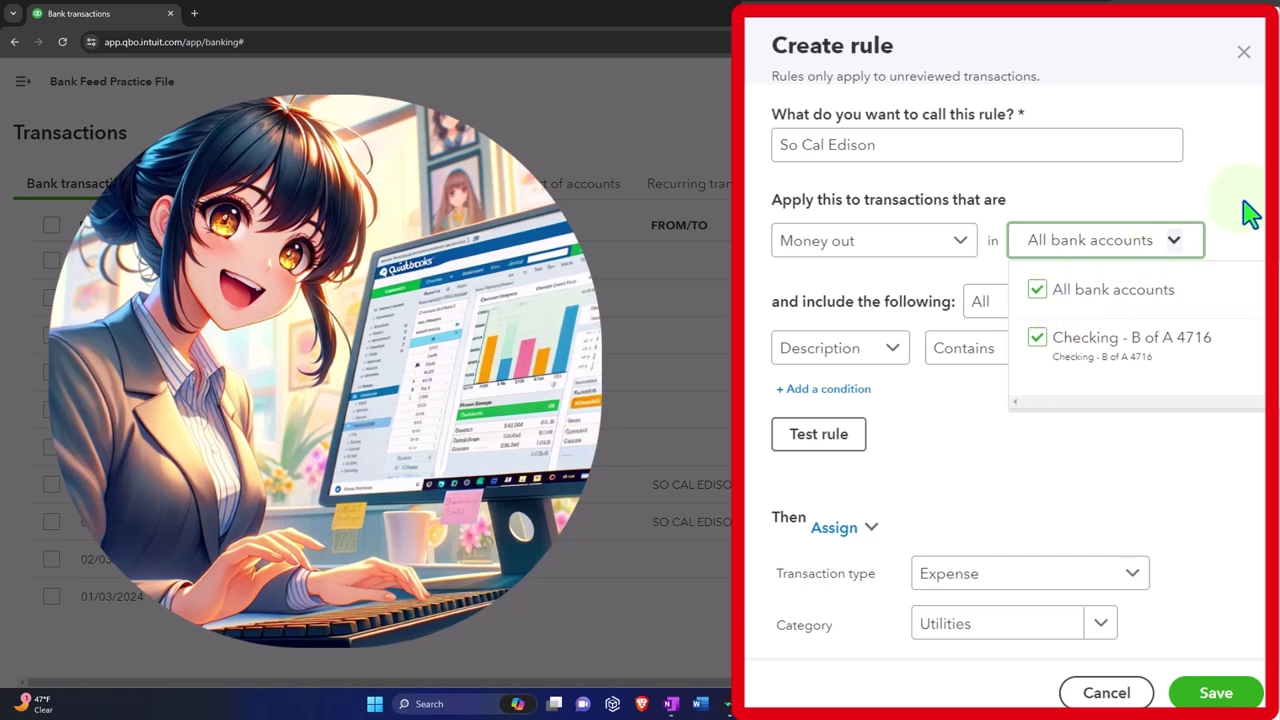
pyautogui.click(1108, 248)
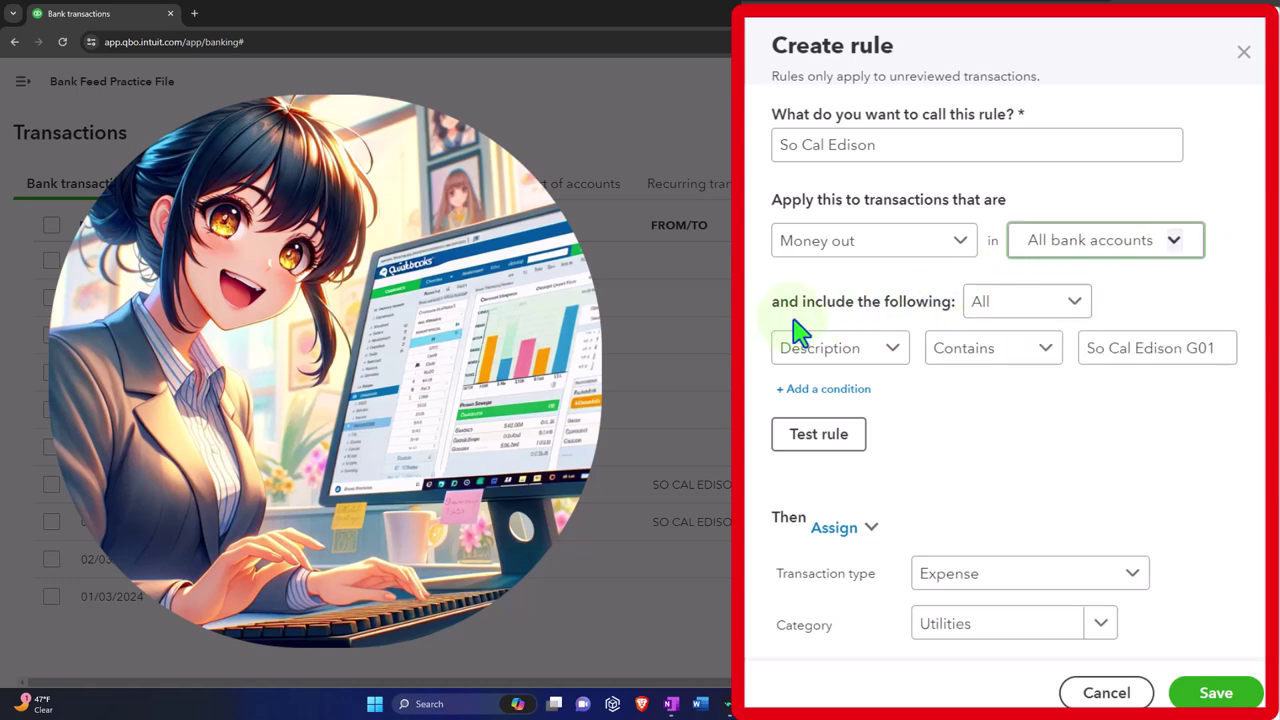
pyautogui.click(1074, 305)
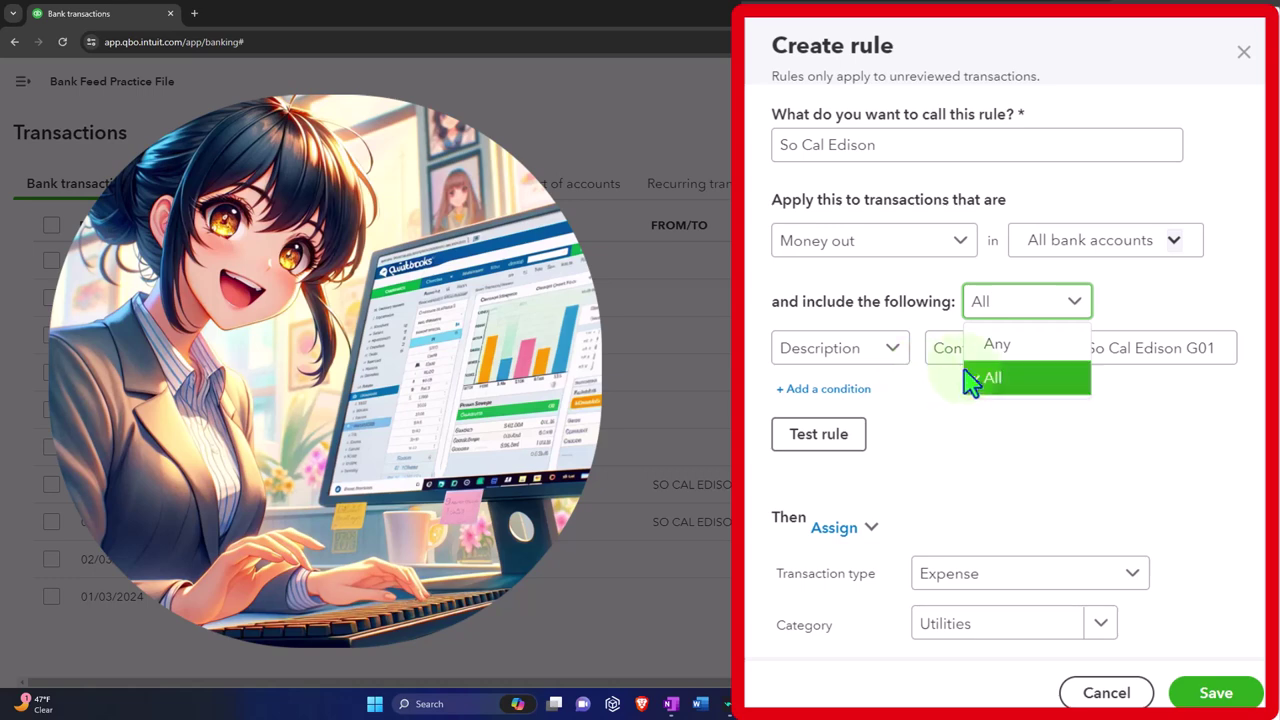
pyautogui.click(1114, 314)
pyautogui.click(844, 392)
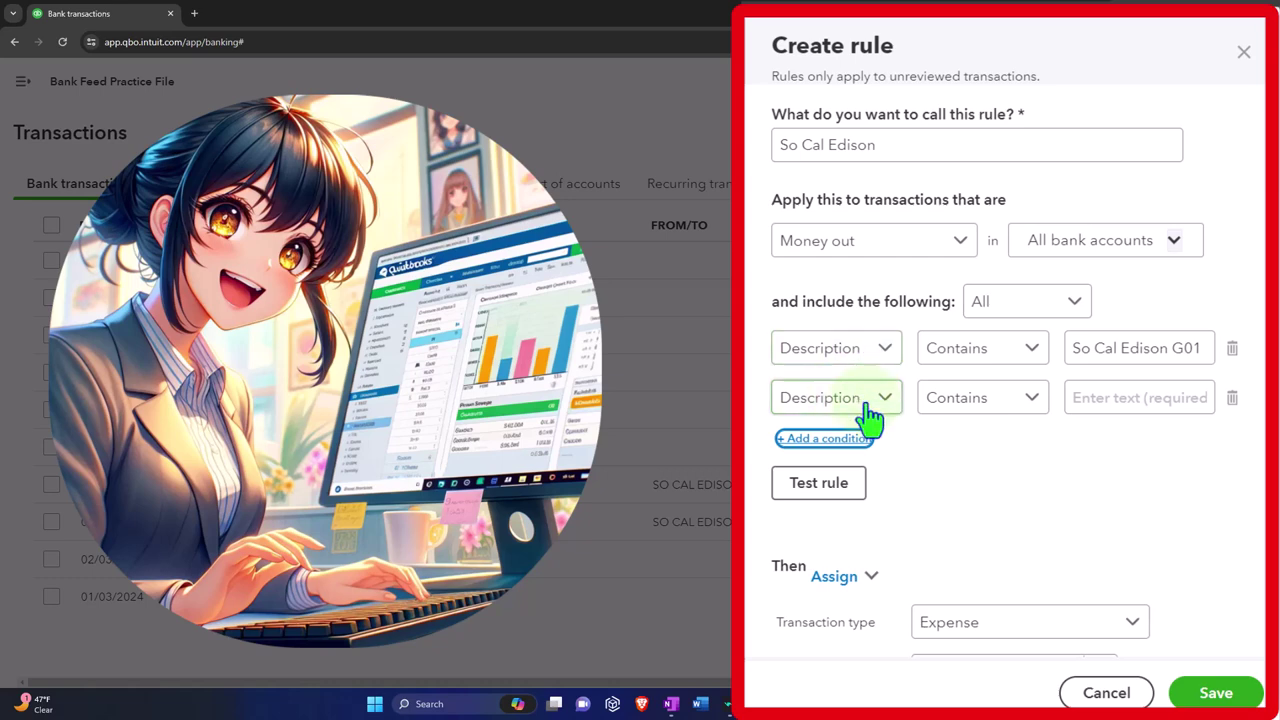
pyautogui.click(1081, 318)
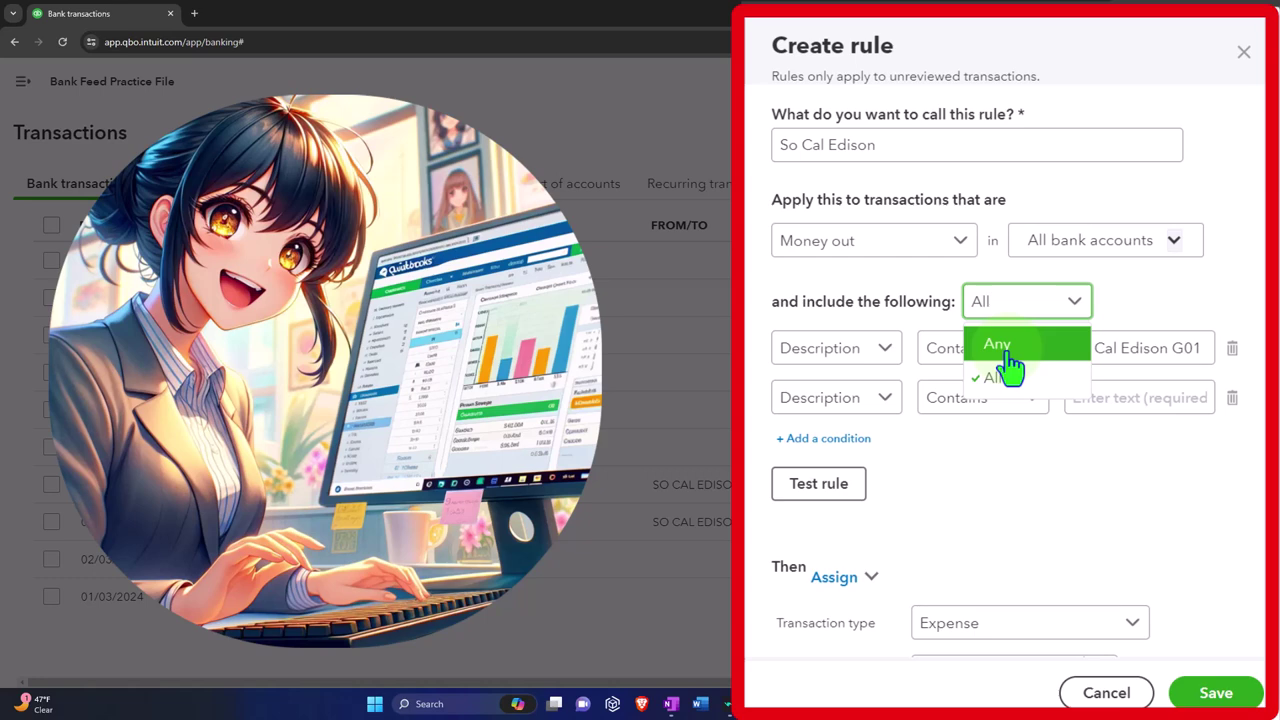
pyautogui.click(1105, 296)
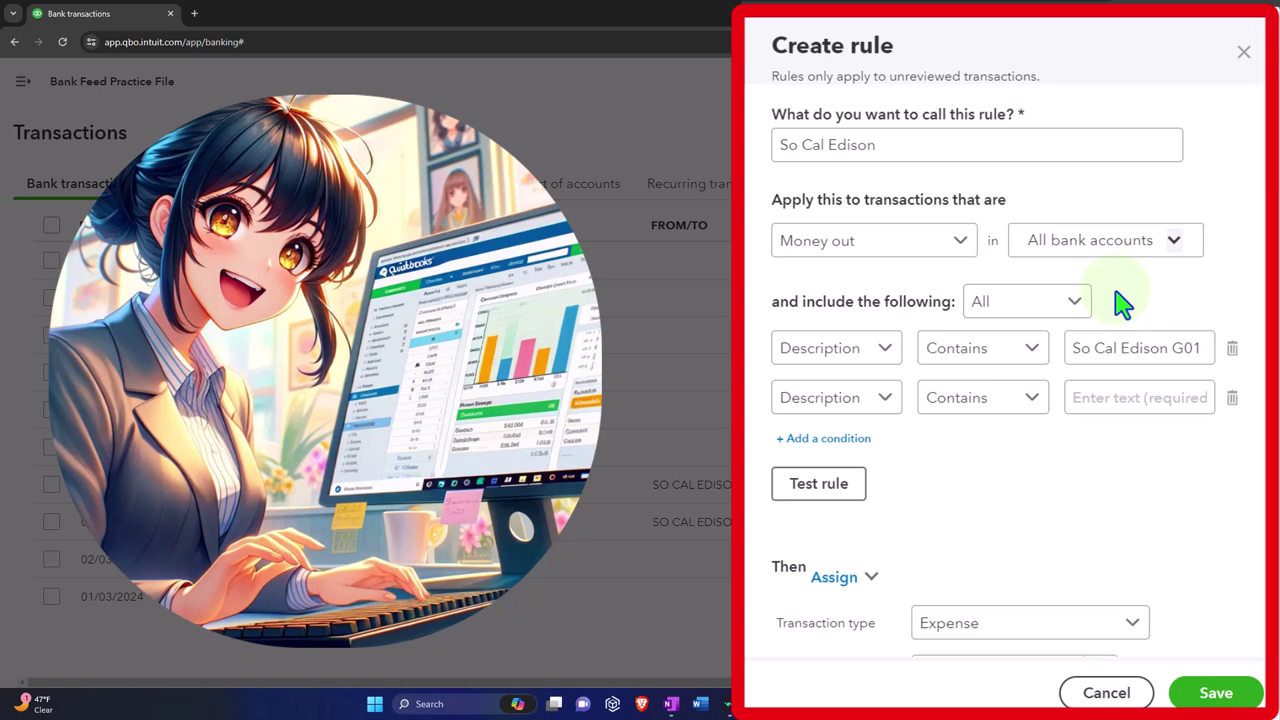
pyautogui.click(1233, 398)
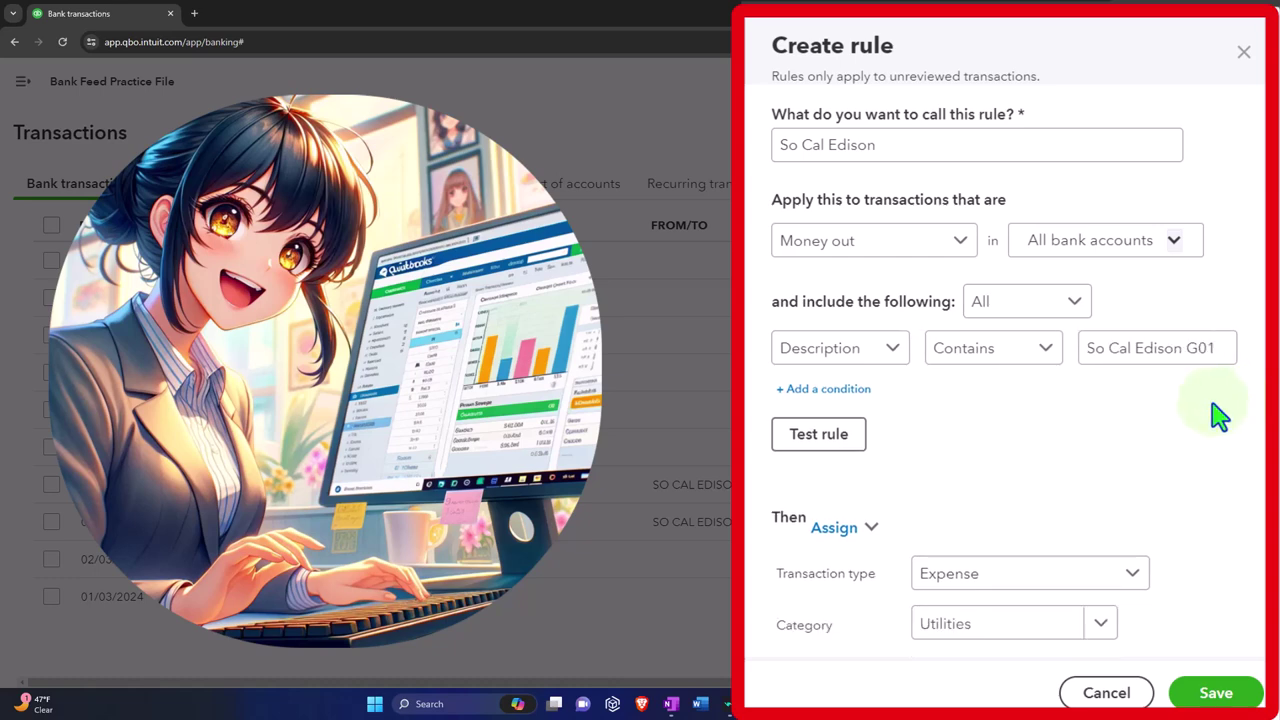
# Set the rule's condition to match on Bank text.
pyautogui.click(888, 355)
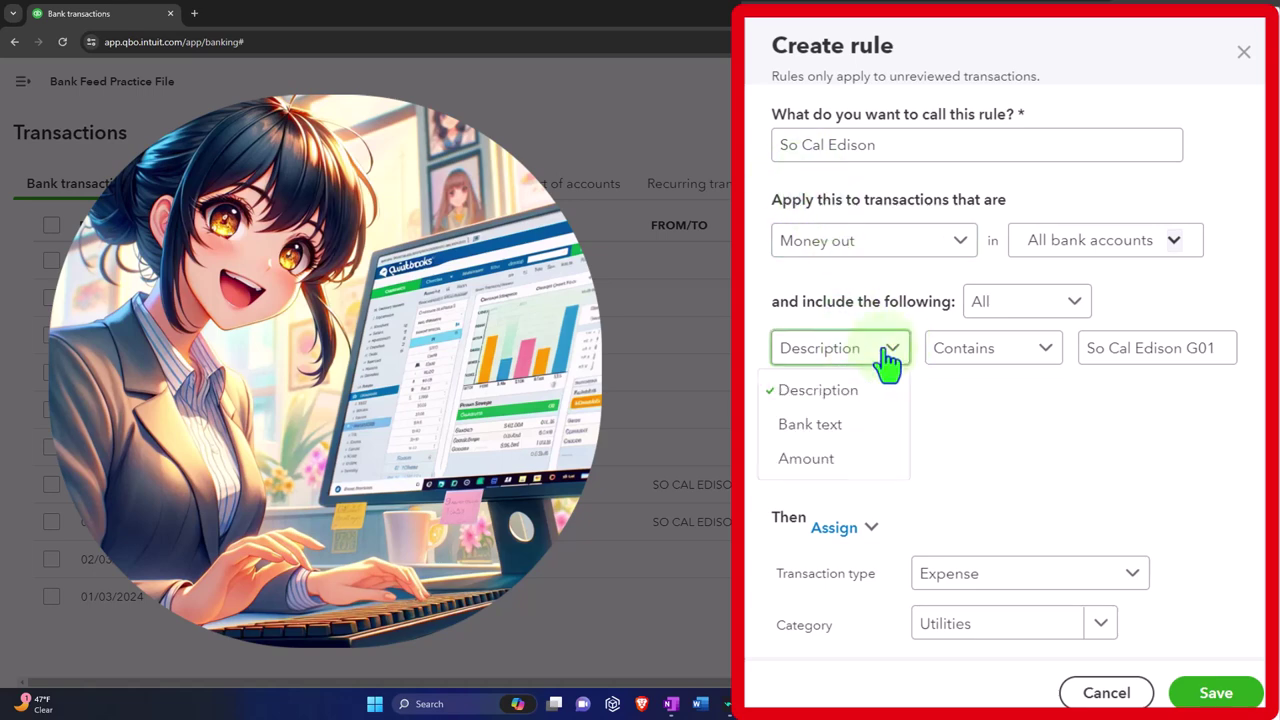
pyautogui.click(820, 428)
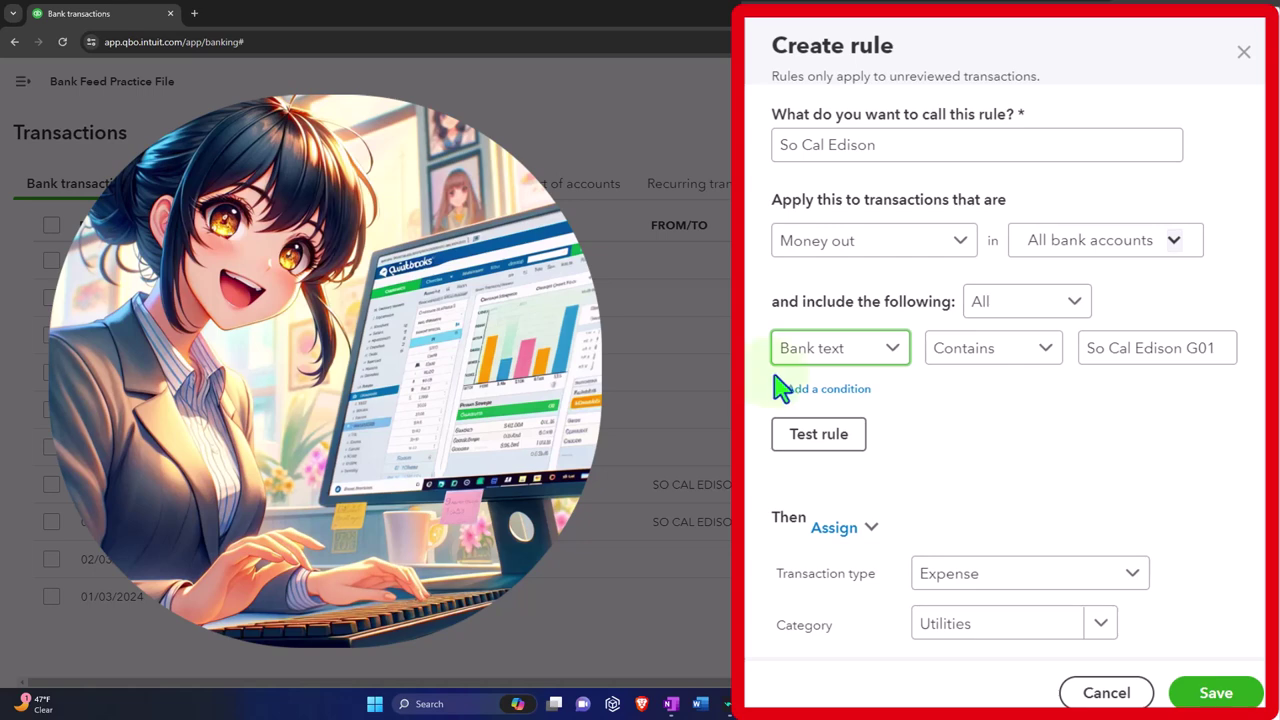
# Shorten the rule's Contains condition text to So Cal Edison and test the rule.
pyautogui.click(1045, 360)
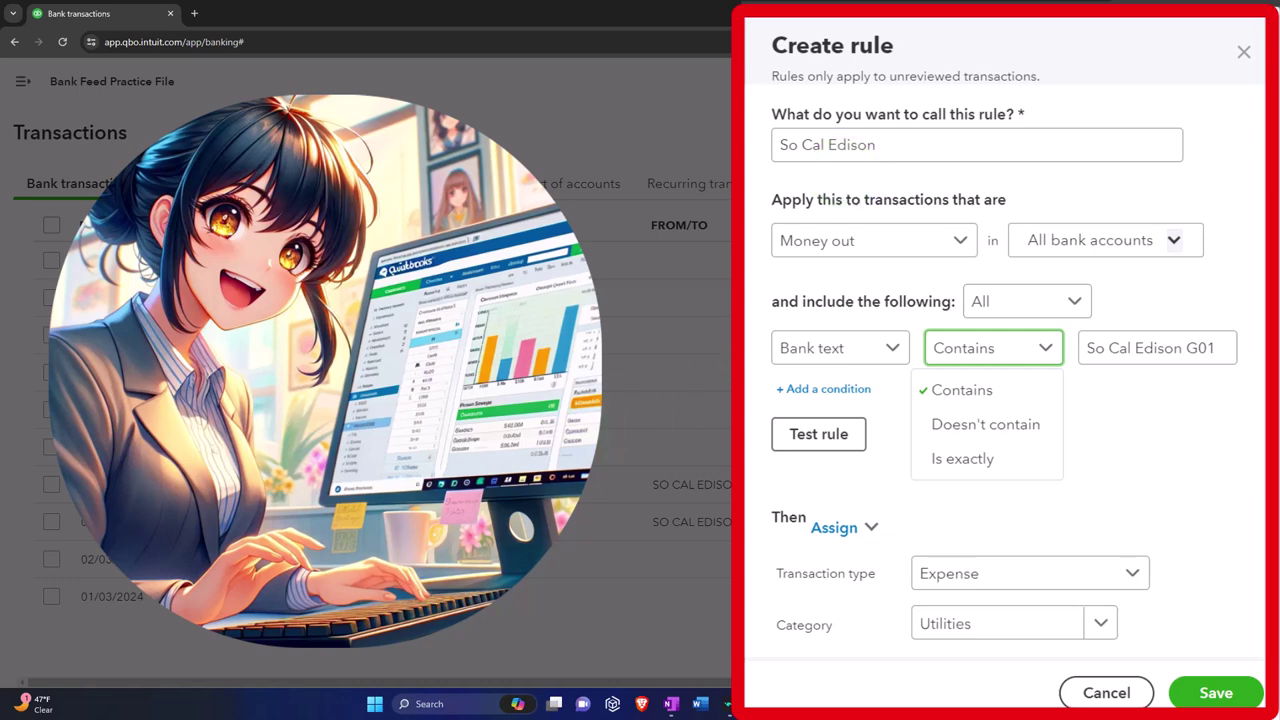
pyautogui.click(1229, 350)
pyautogui.press('BackSpace')
pyautogui.press('BackSpace')
pyautogui.press('BackSpace')
pyautogui.press('BackSpace')
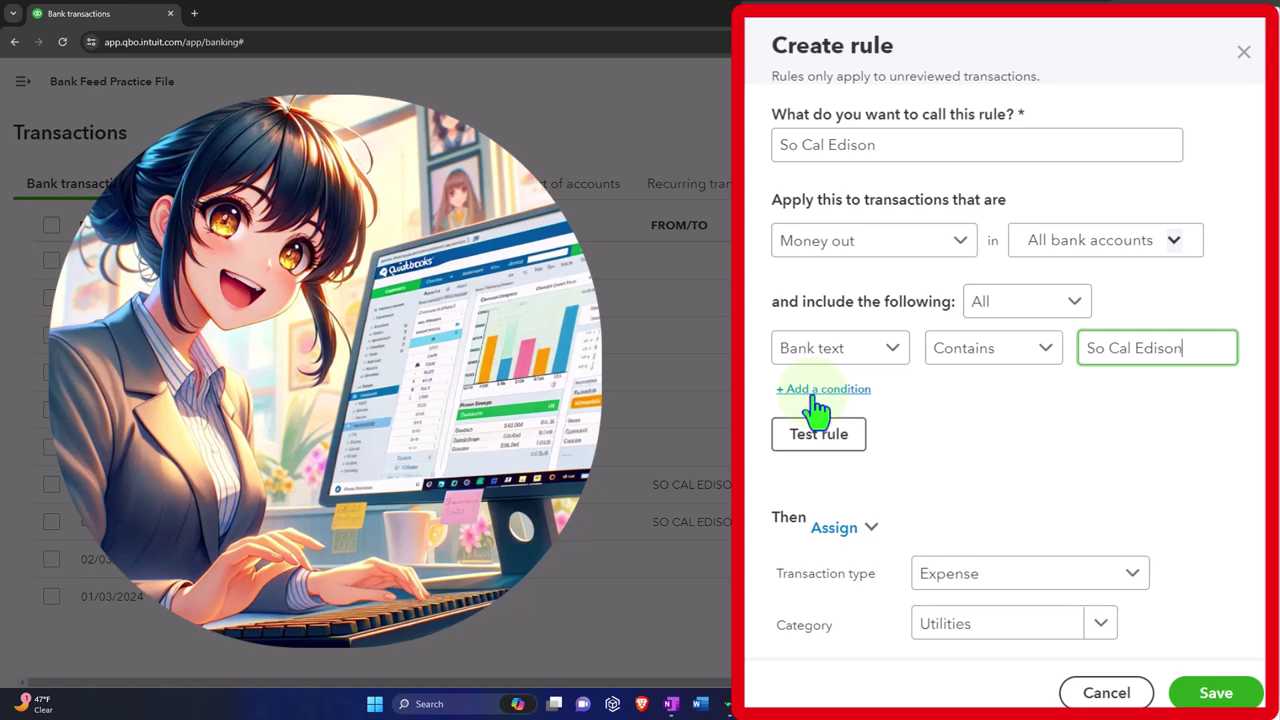
pyautogui.scroll(-1, 819, 409)
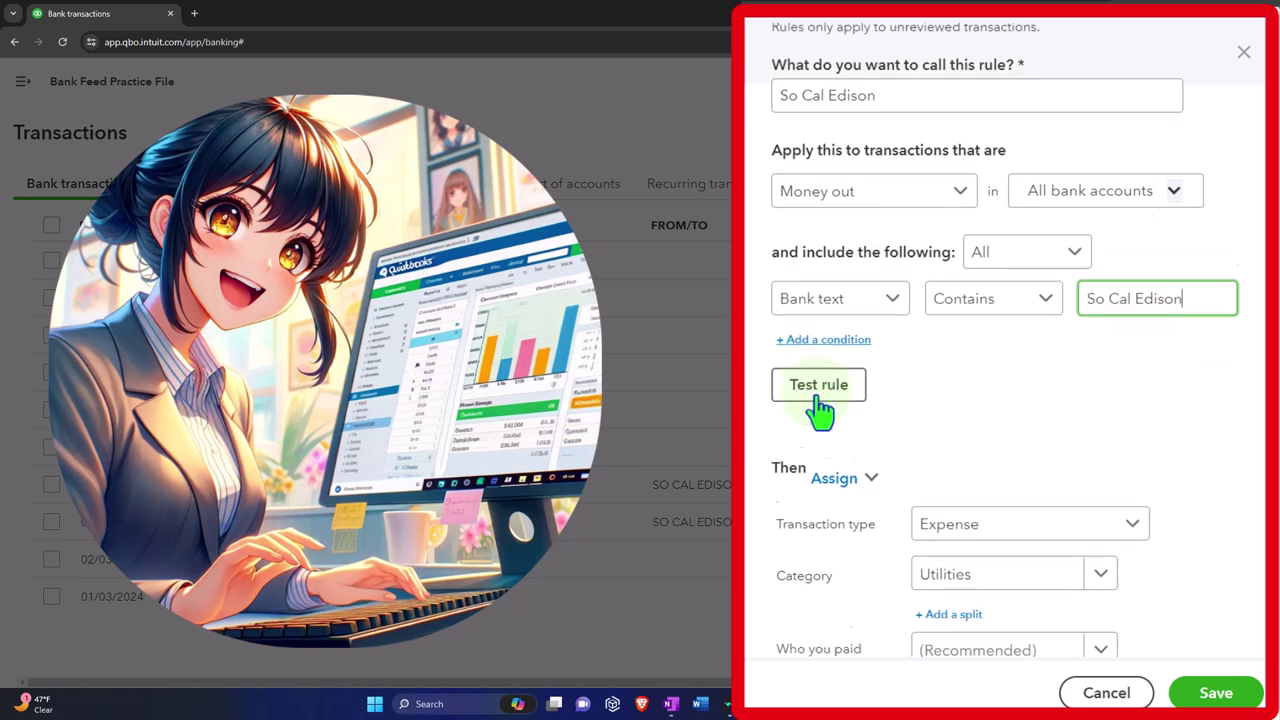
pyautogui.click(808, 378)
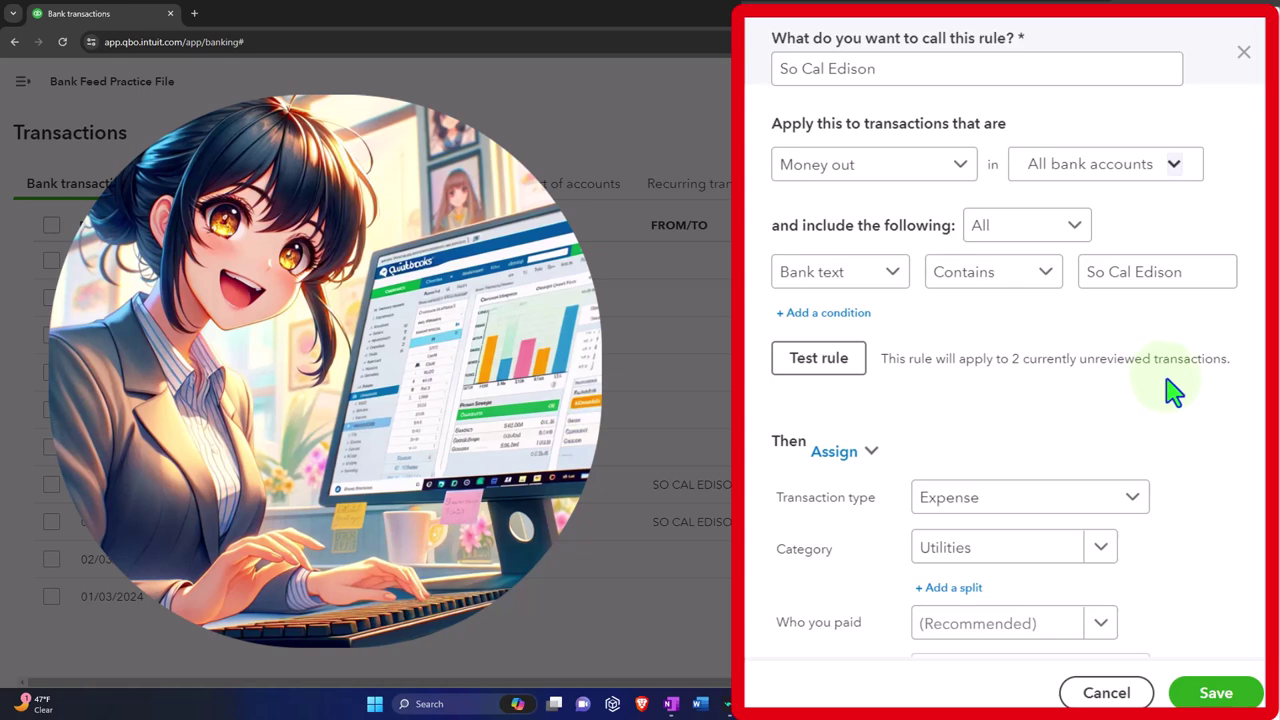
# Assign the vendor SO CAL EDISON CO as the payee in the rule.
pyautogui.scroll(-3, 1175, 392)
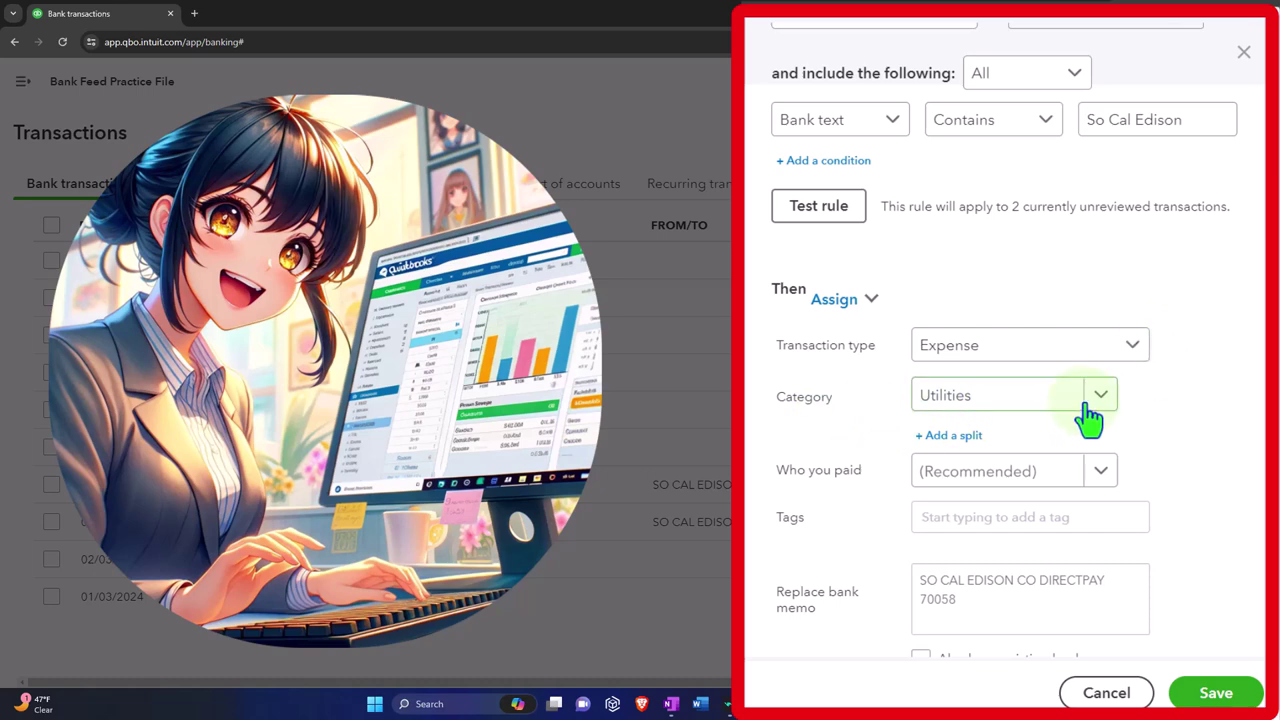
pyautogui.scroll(-2, 1090, 418)
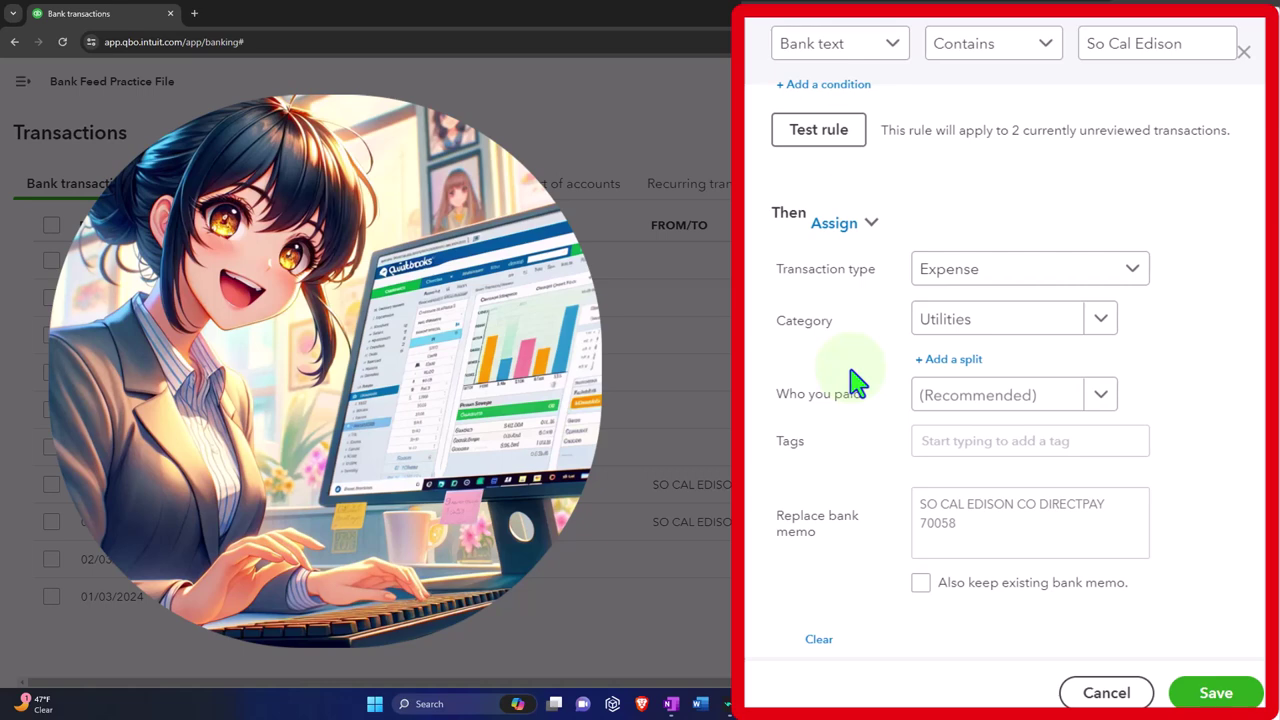
pyautogui.scroll(-1, 855, 381)
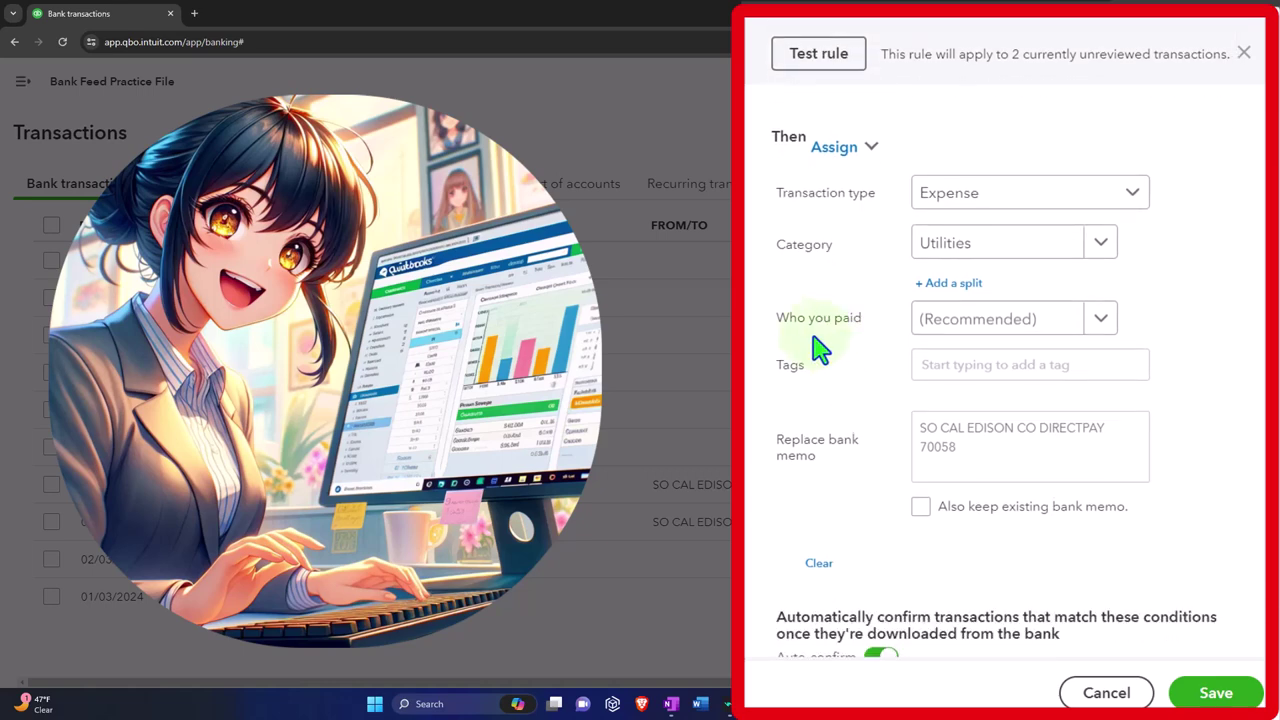
pyautogui.click(1100, 322)
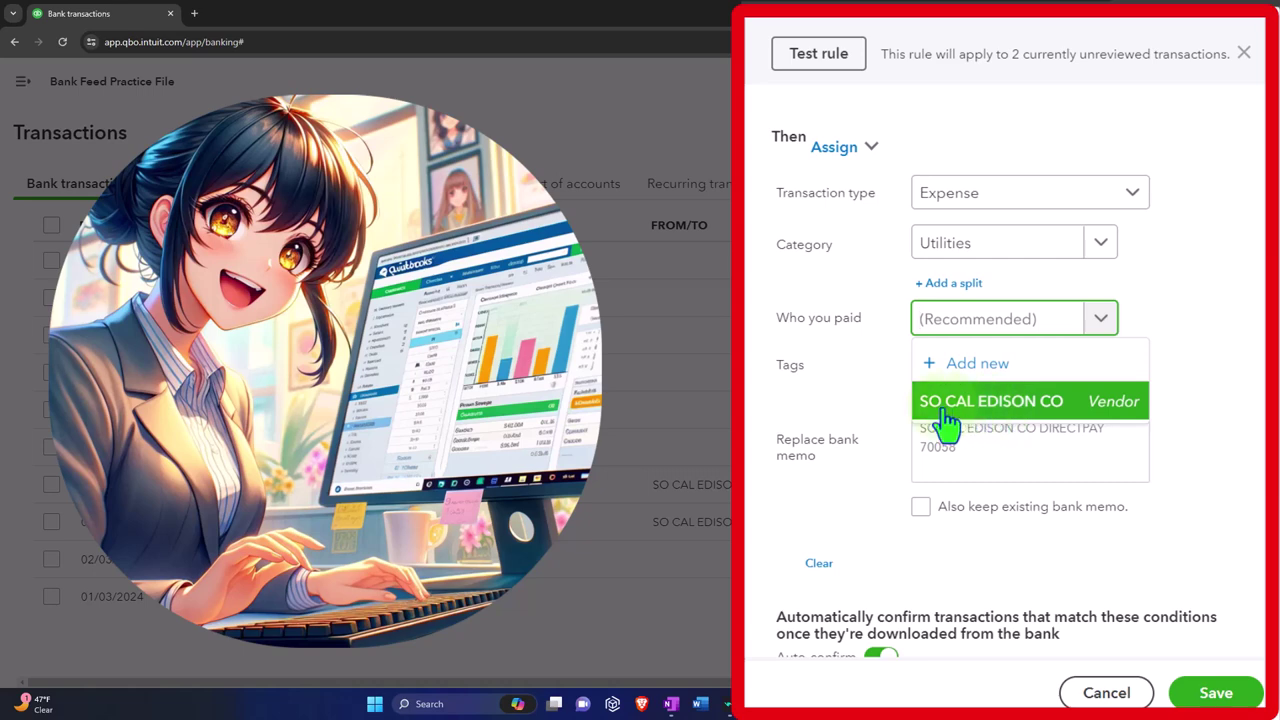
pyautogui.click(1001, 416)
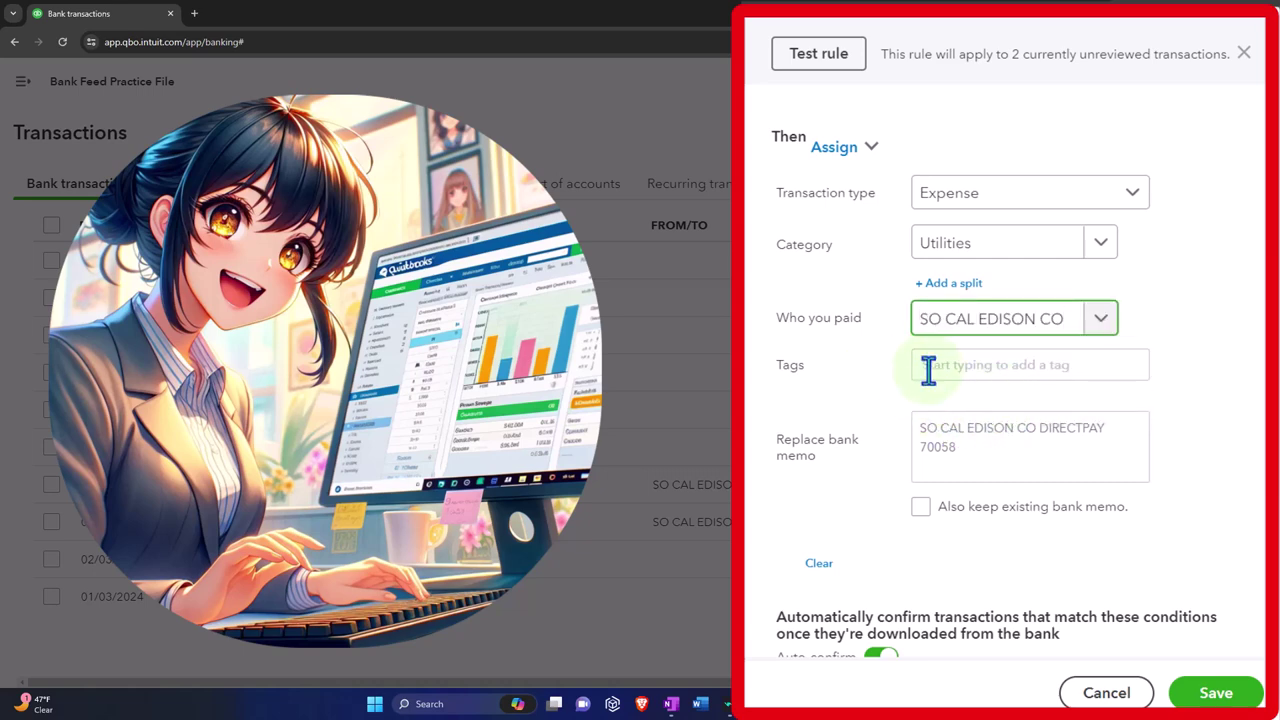
pyautogui.scroll(-1, 875, 396)
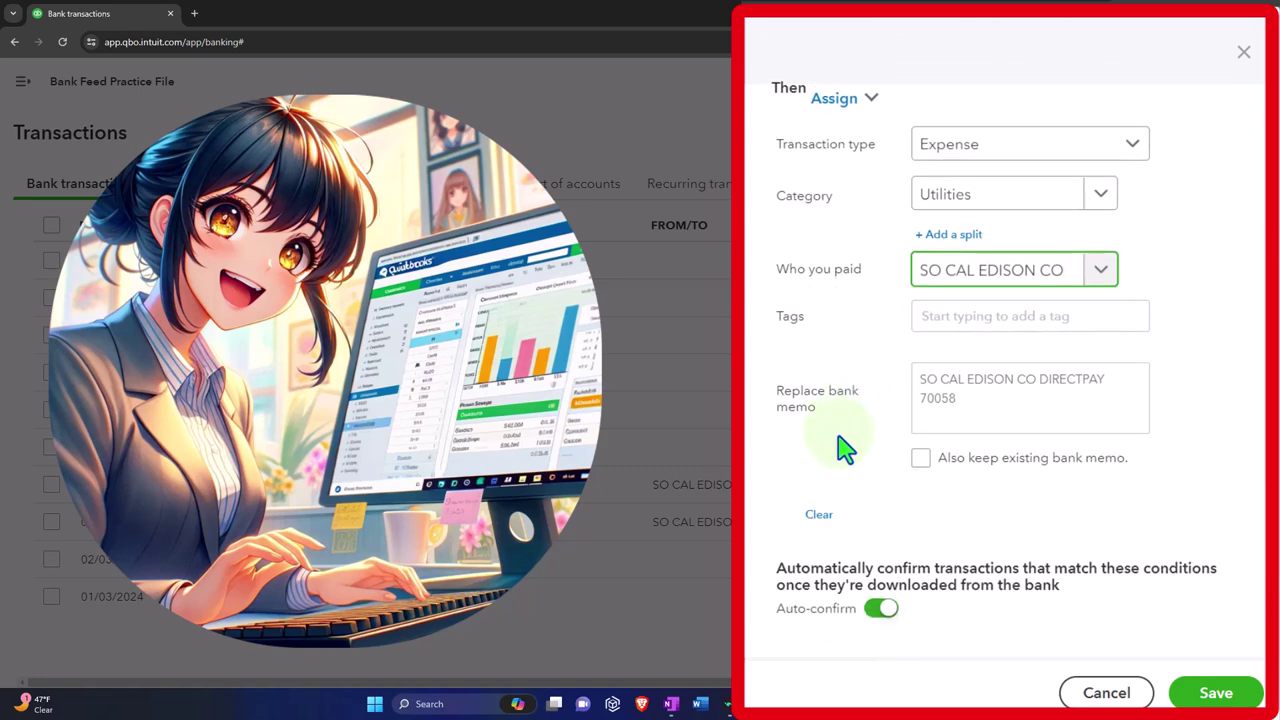
pyautogui.click(950, 395)
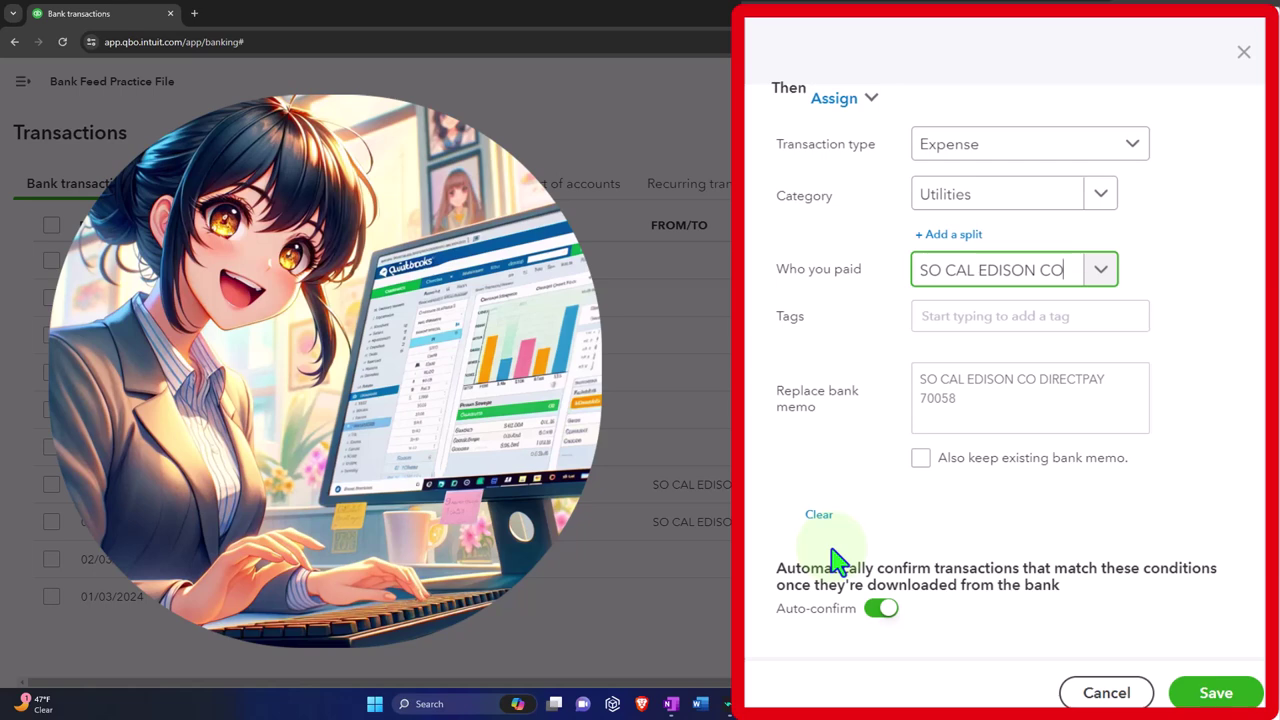
# Turn off Auto-confirm for the So Cal Edison rule and save the rule.
pyautogui.click(875, 612)
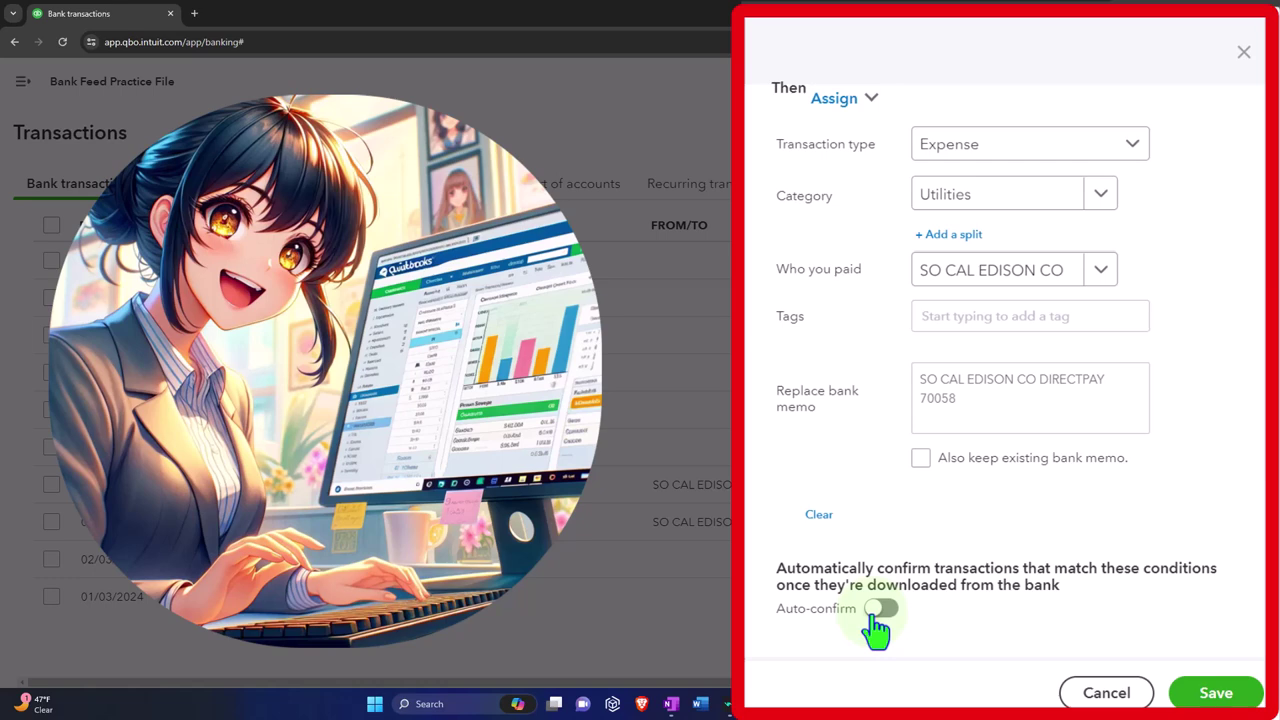
pyautogui.scroll(4, 875, 630)
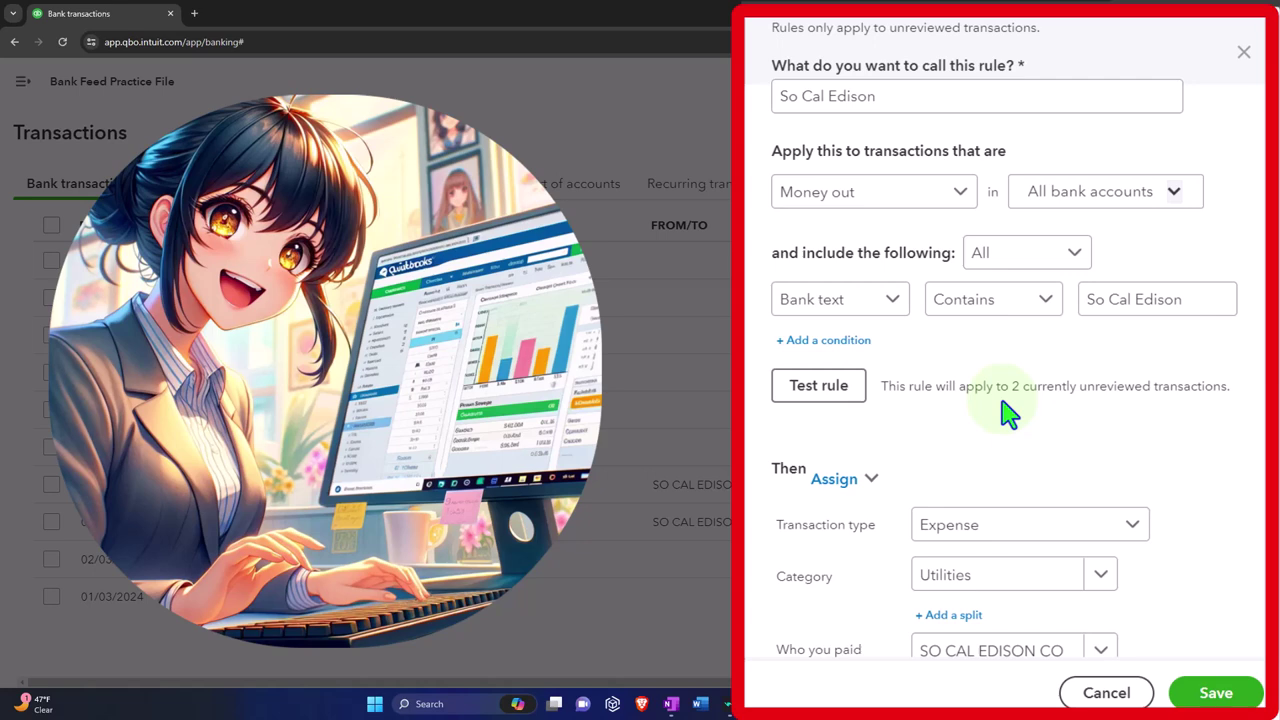
pyautogui.scroll(-4, 1006, 415)
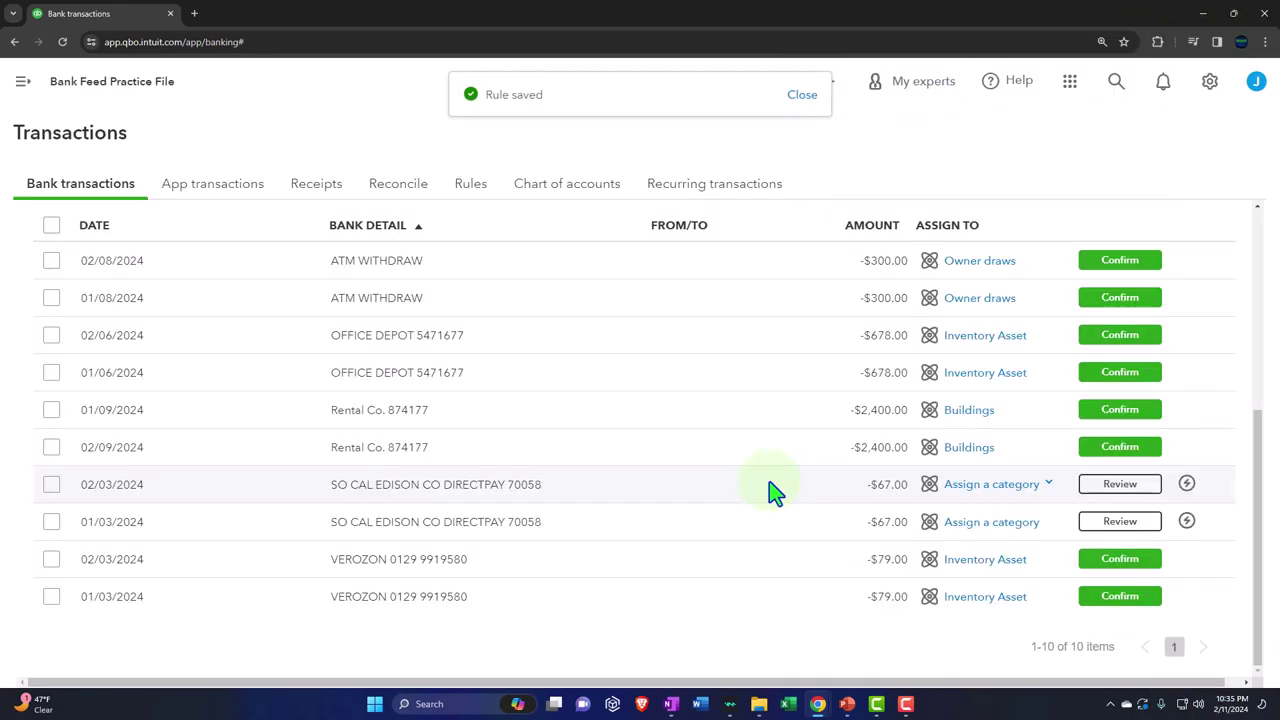
# Replace the Money out filter on the for-review transactions with the Rule applied filter.
pyautogui.scroll(3, 766, 514)
pyautogui.scroll(-4, 766, 514)
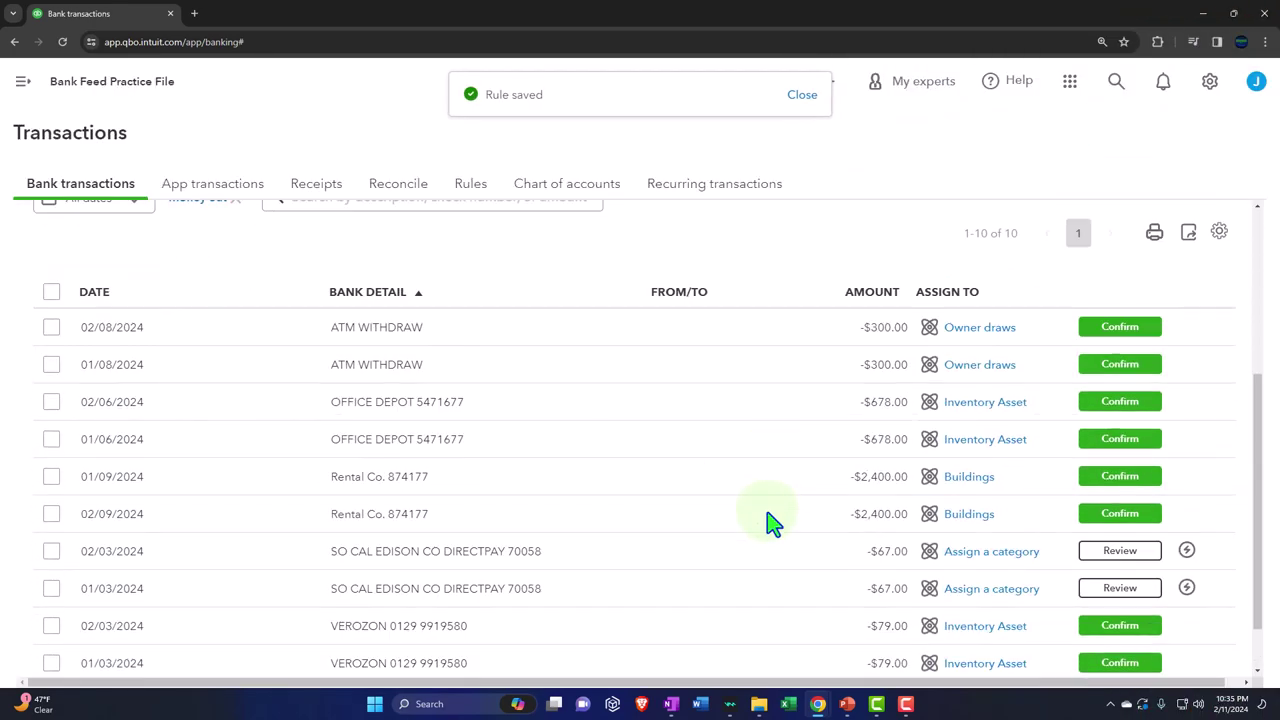
pyautogui.scroll(3, 766, 520)
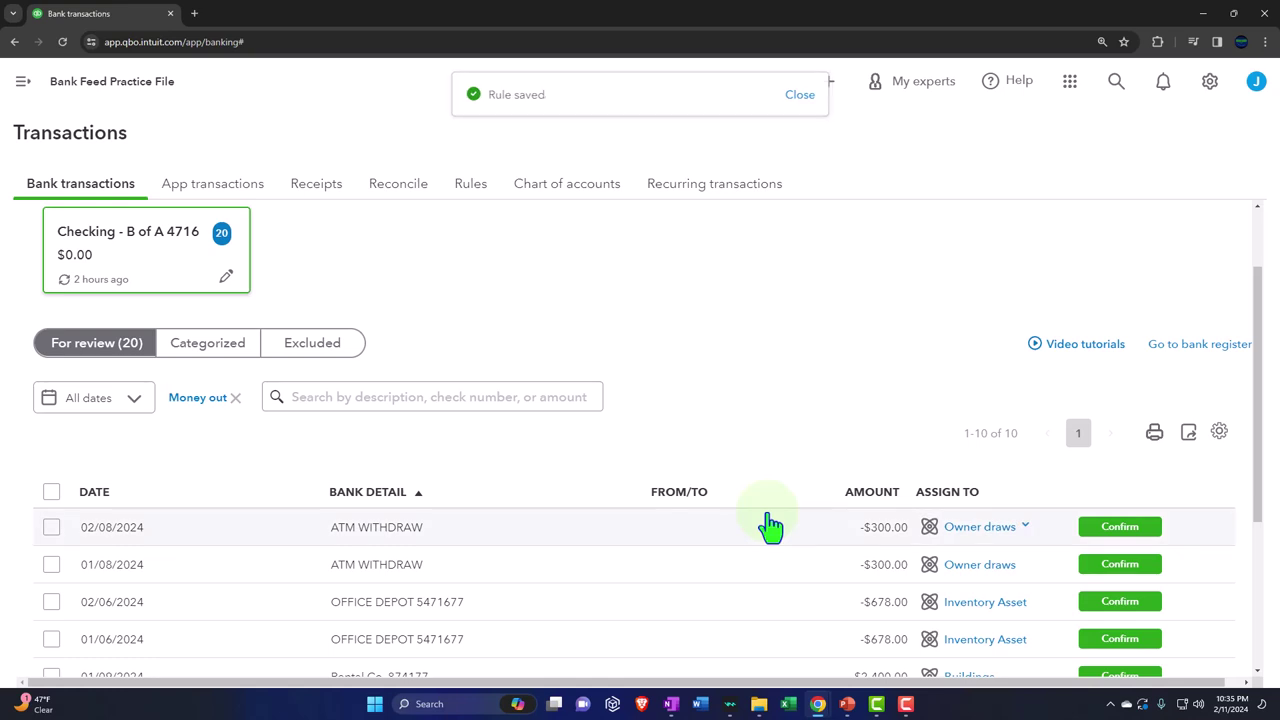
pyautogui.scroll(-3, 770, 525)
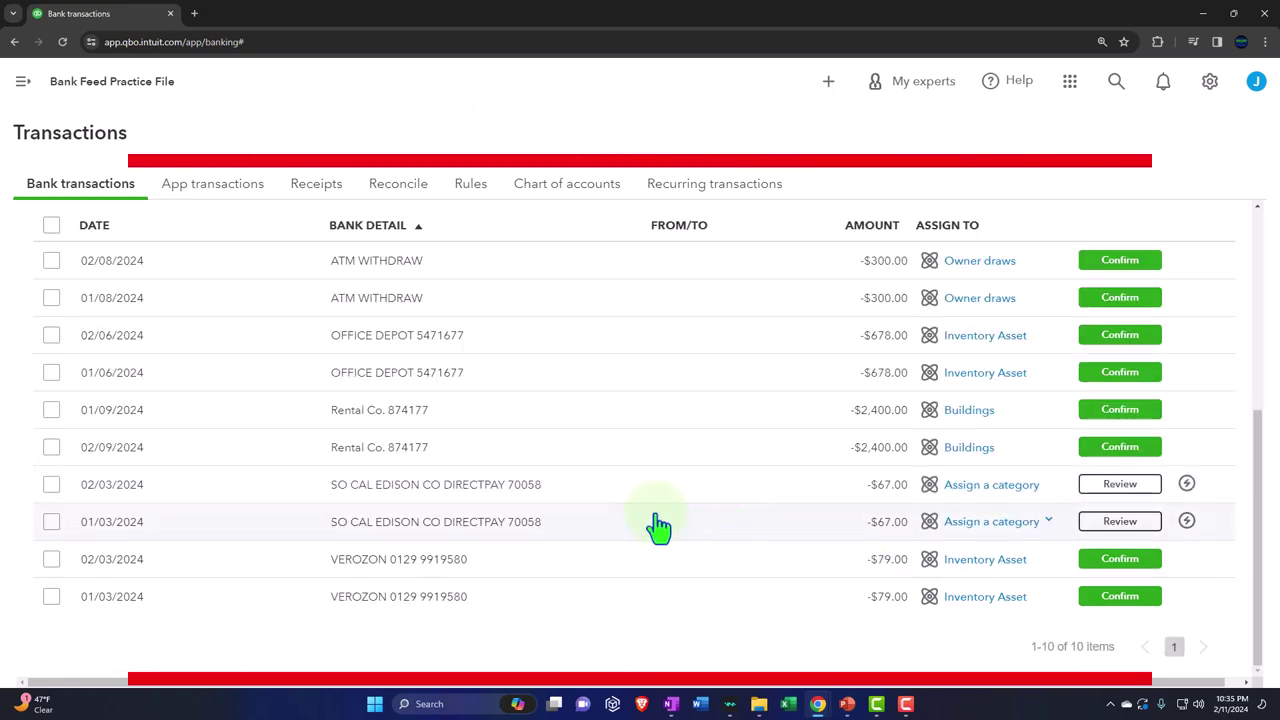
pyautogui.moveTo(1187, 490)
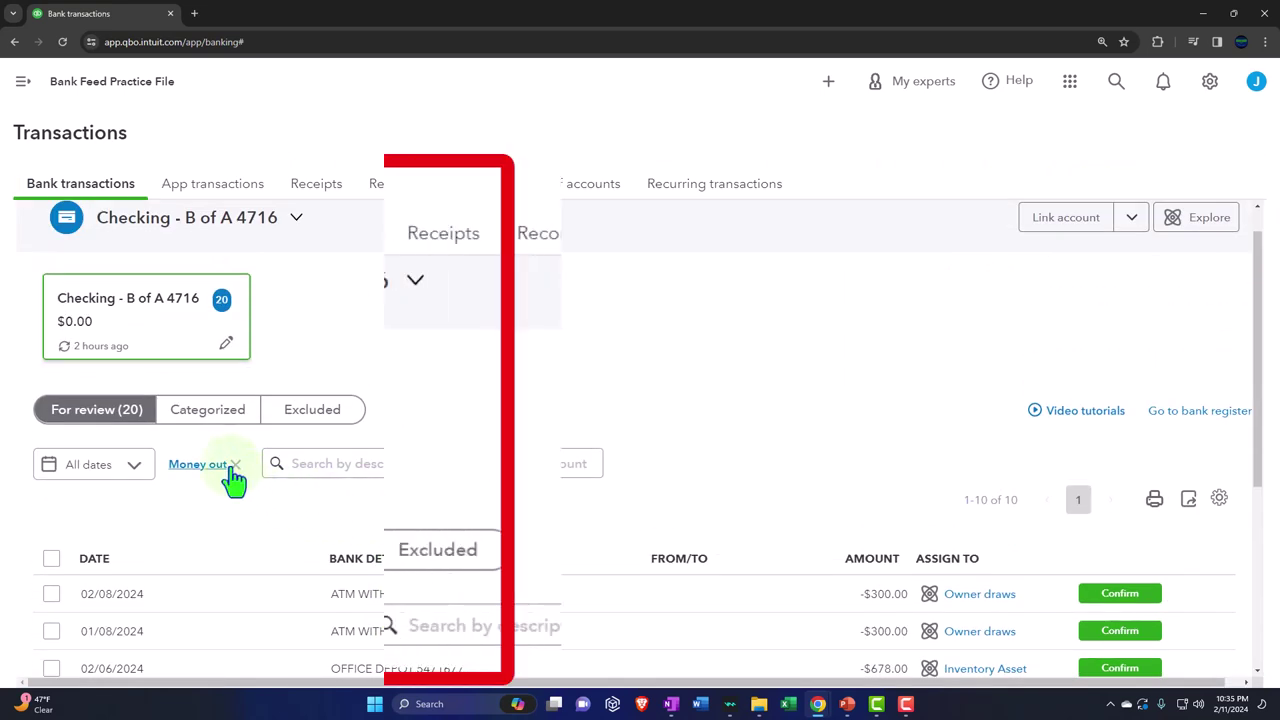
pyautogui.click(225, 465)
pyautogui.click(264, 628)
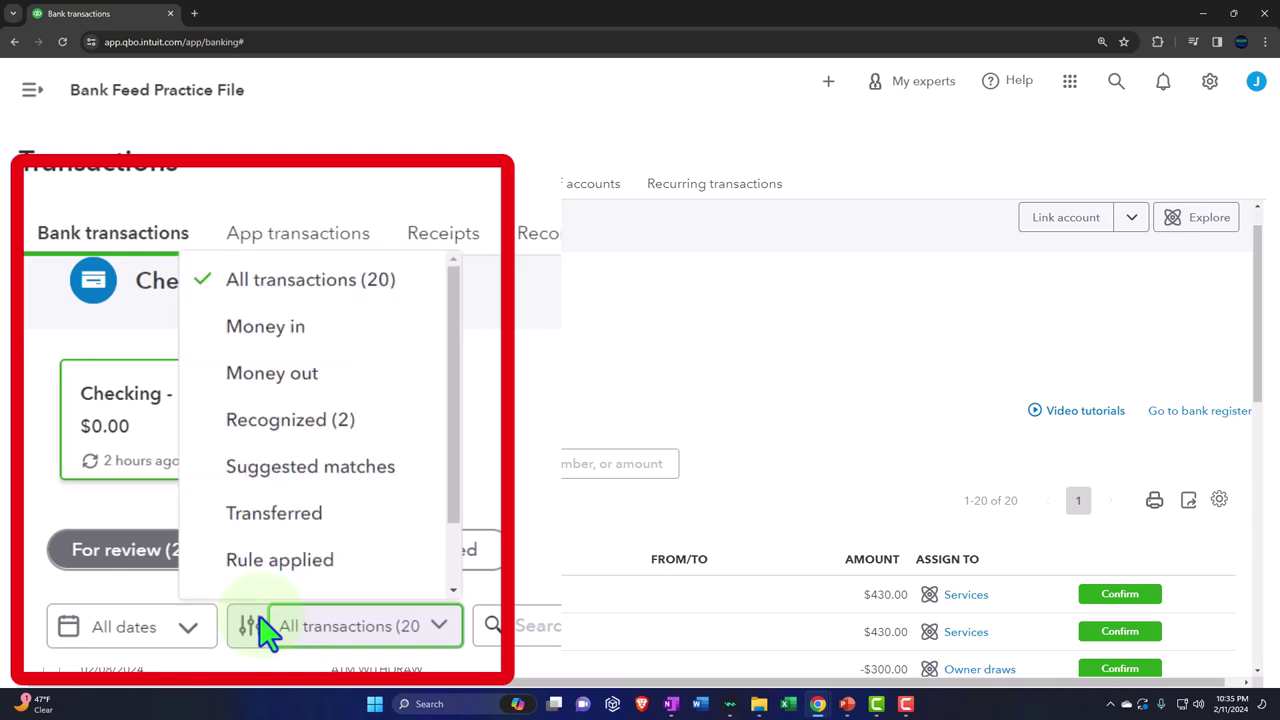
pyautogui.click(300, 560)
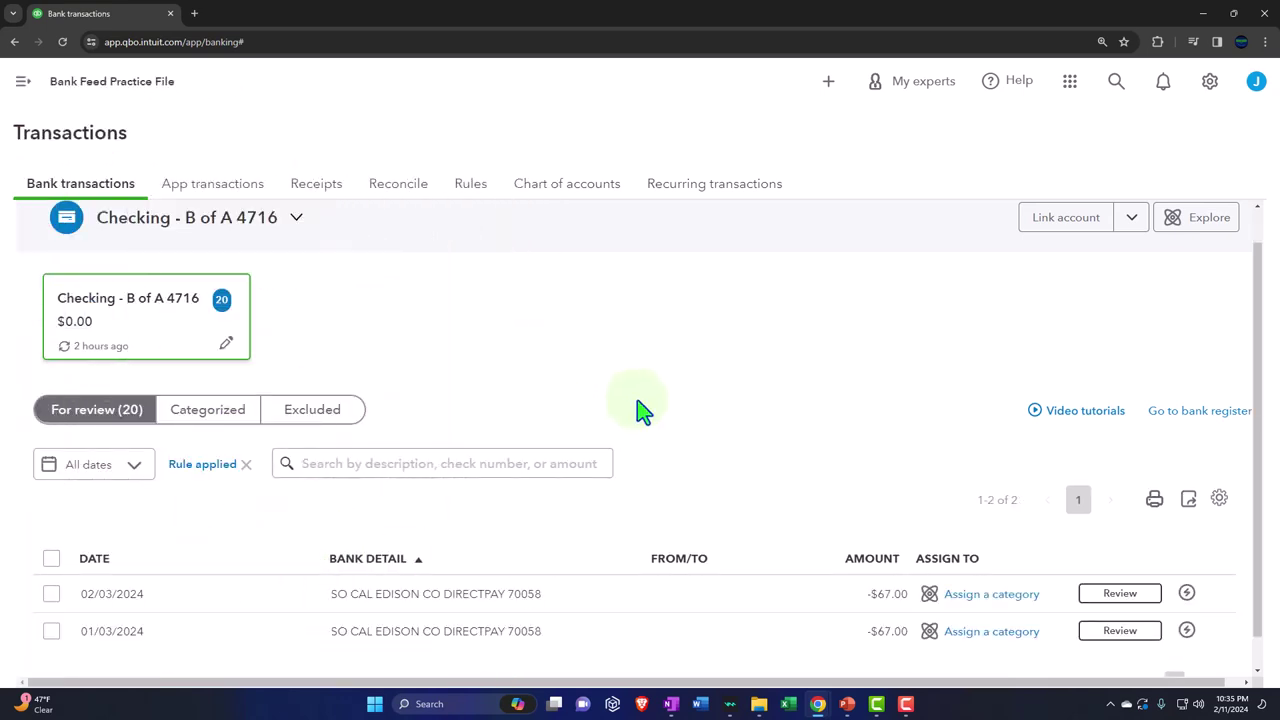
pyautogui.scroll(-1, 680, 475)
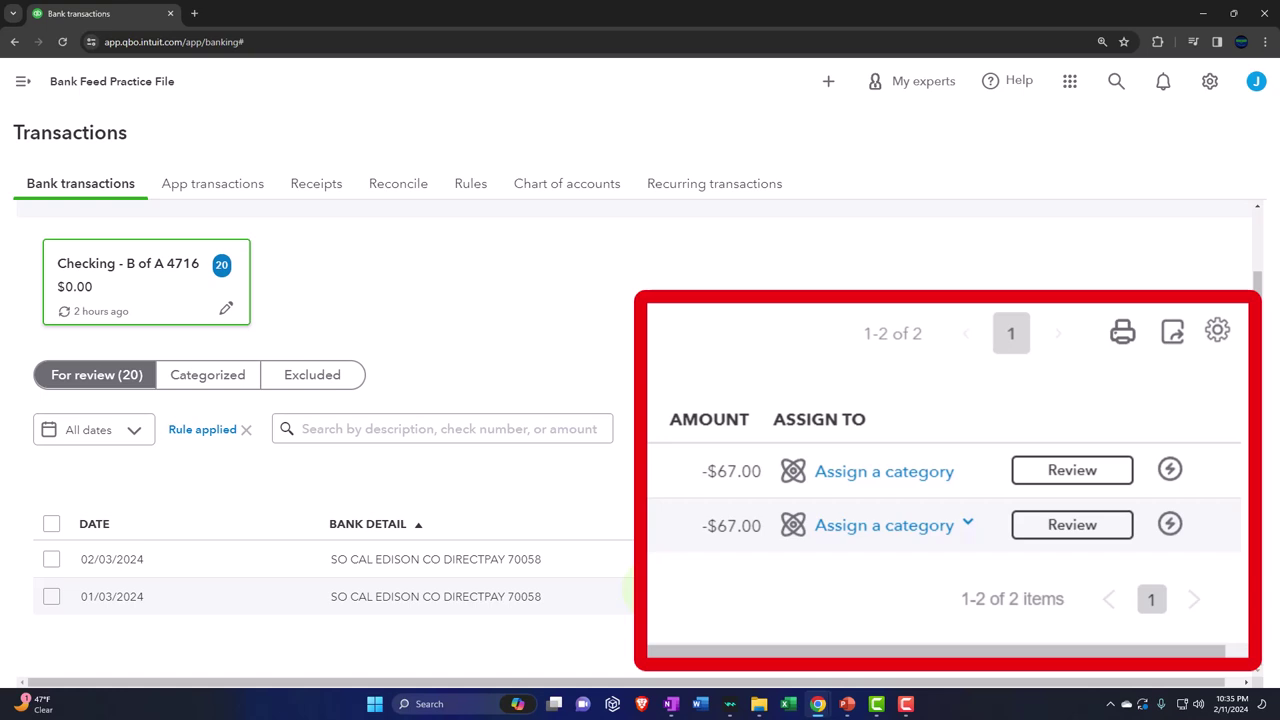
# Review the 01/03/2024 So Cal Edison transaction's vendor and Utilities category, and confirm it.
pyautogui.click(1042, 535)
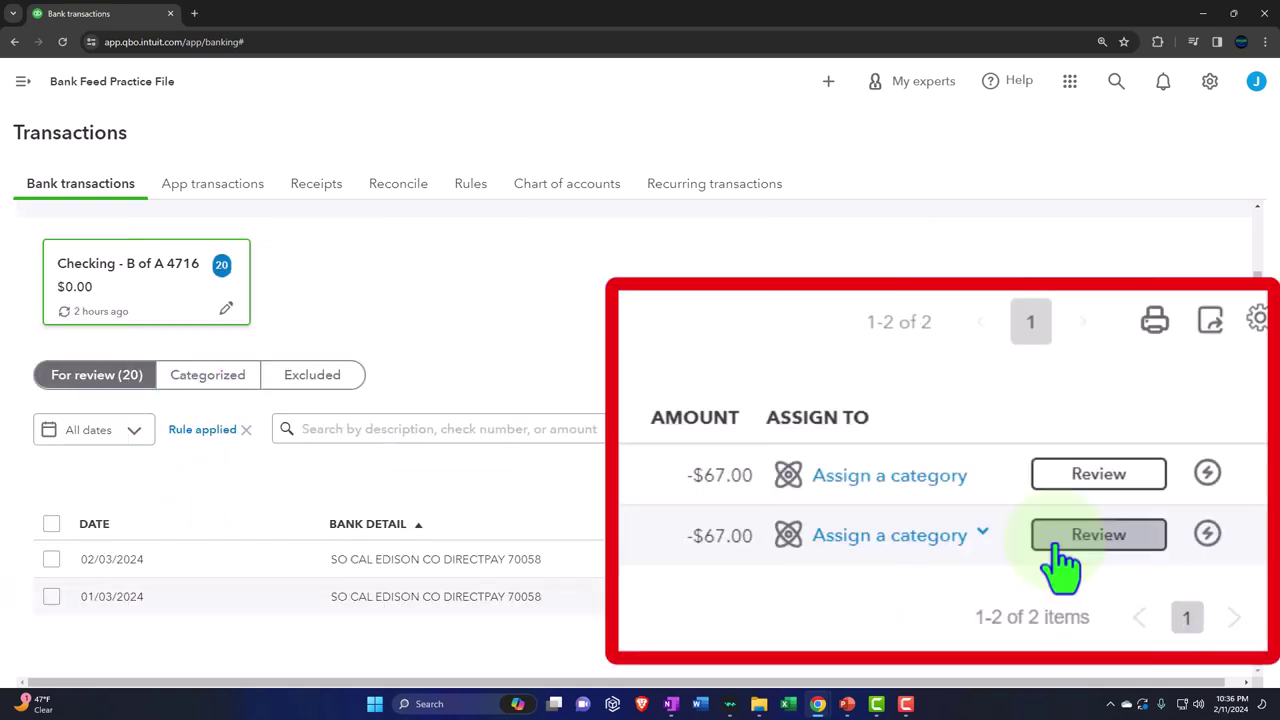
pyautogui.click(1098, 602)
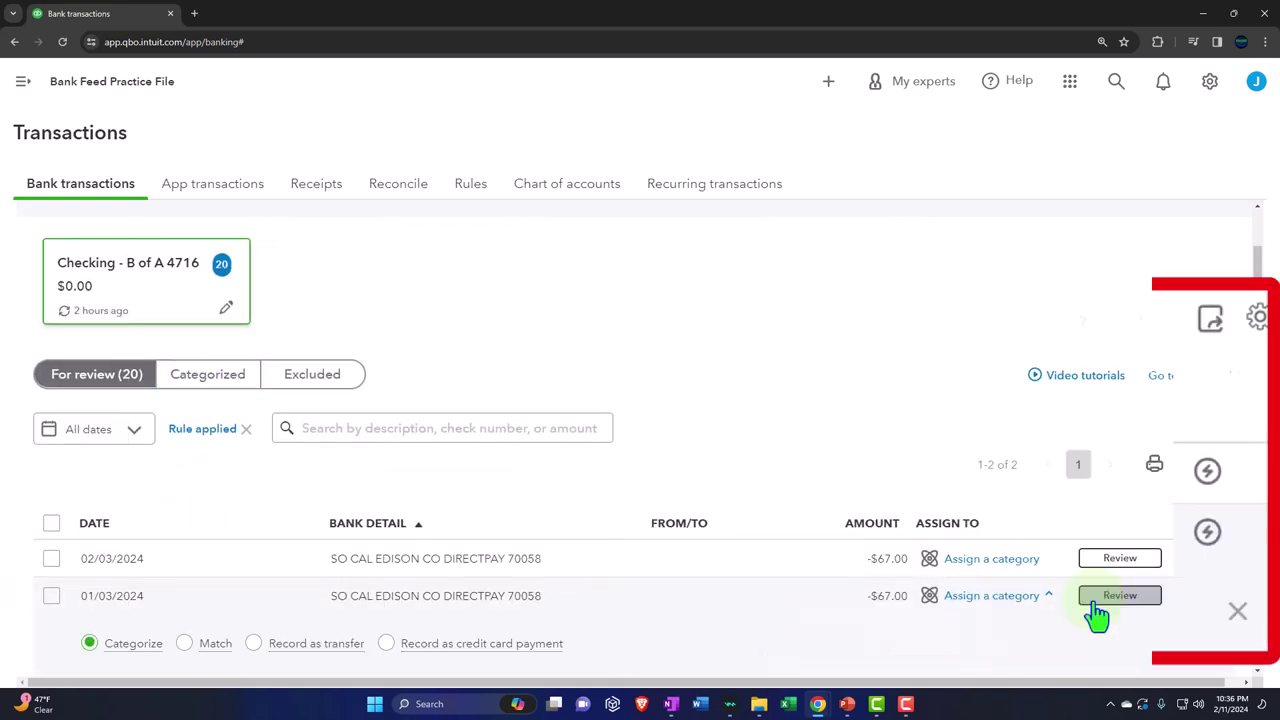
pyautogui.scroll(-2, 1098, 614)
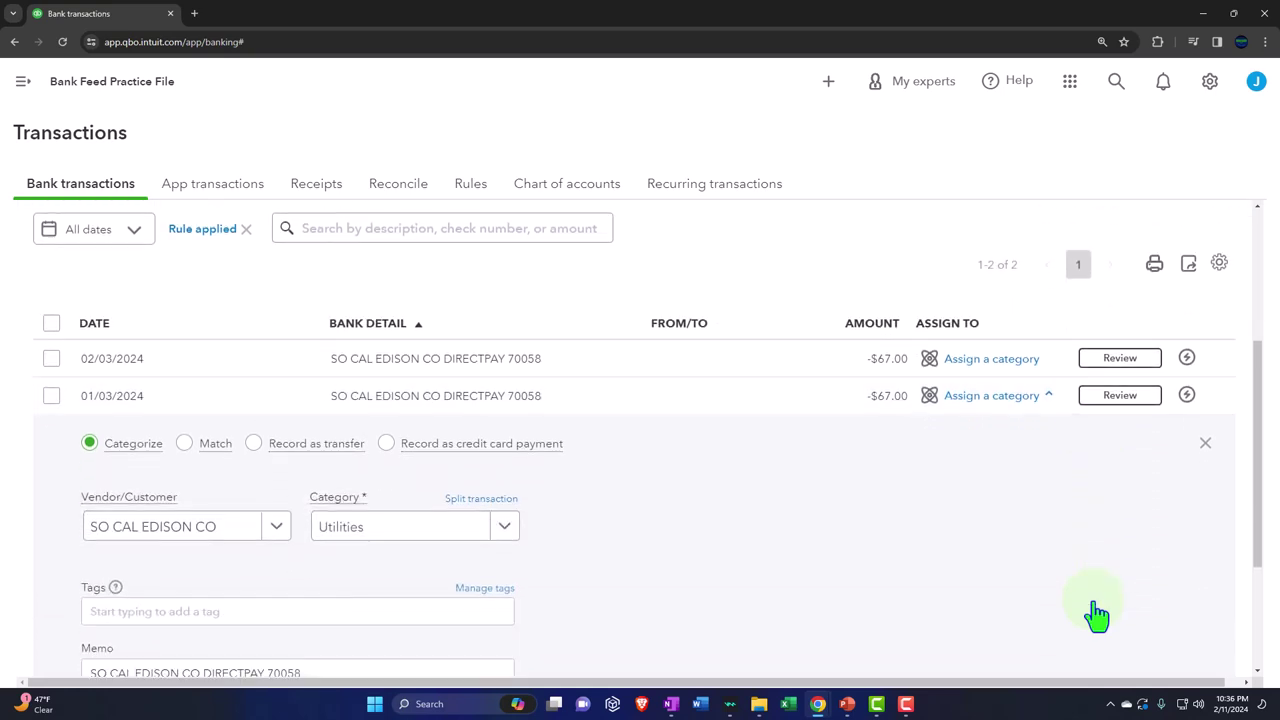
pyautogui.scroll(-1, 975, 608)
pyautogui.scroll(2, 975, 608)
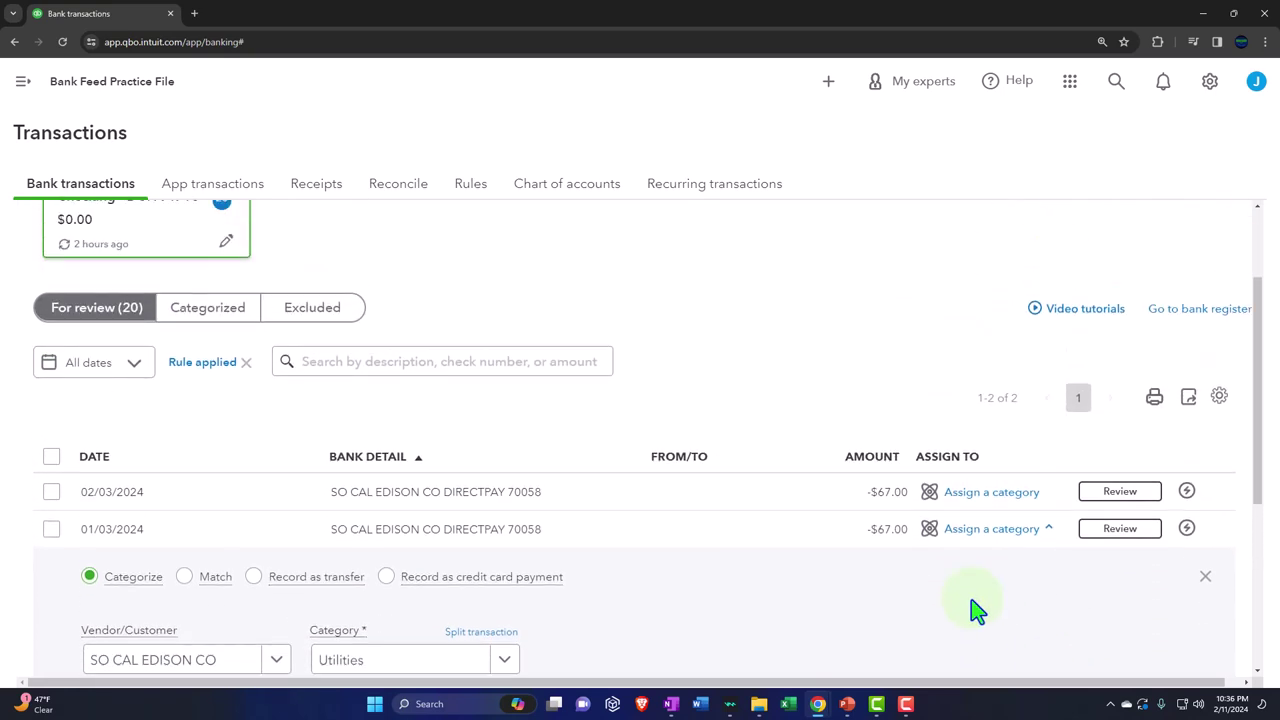
pyautogui.scroll(-1, 975, 608)
pyautogui.scroll(-3, 1003, 633)
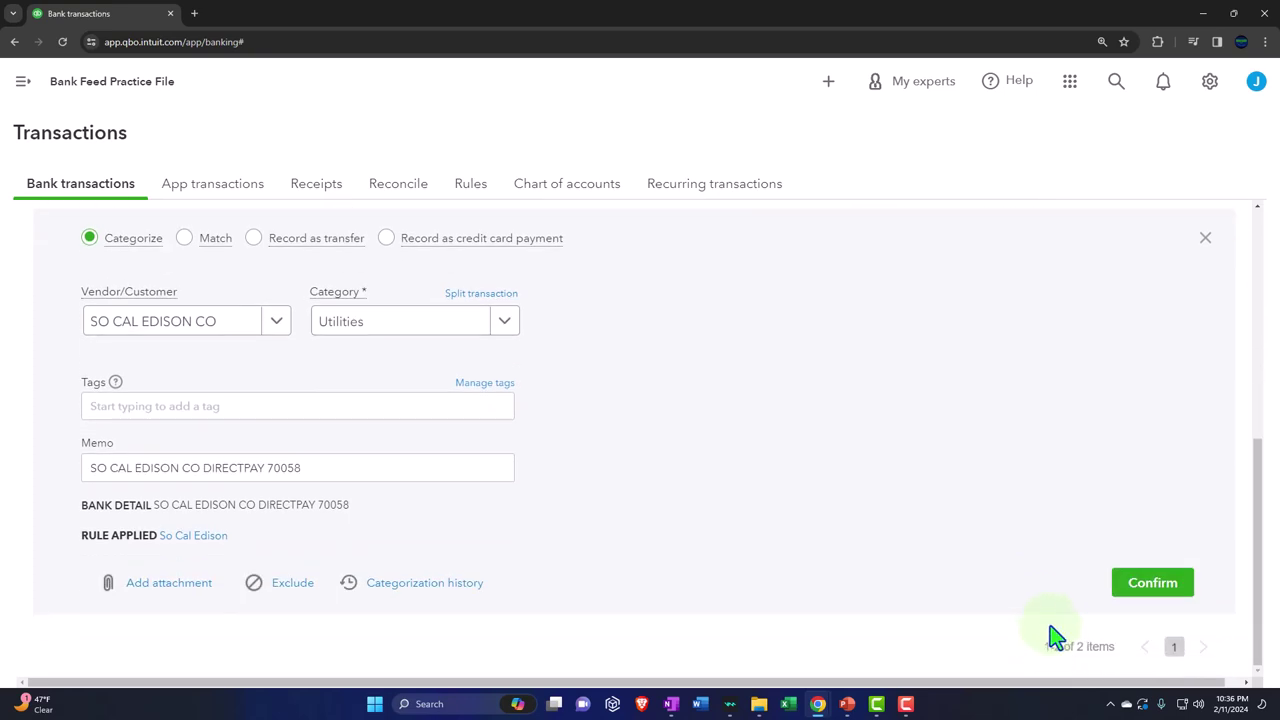
pyautogui.click(1136, 590)
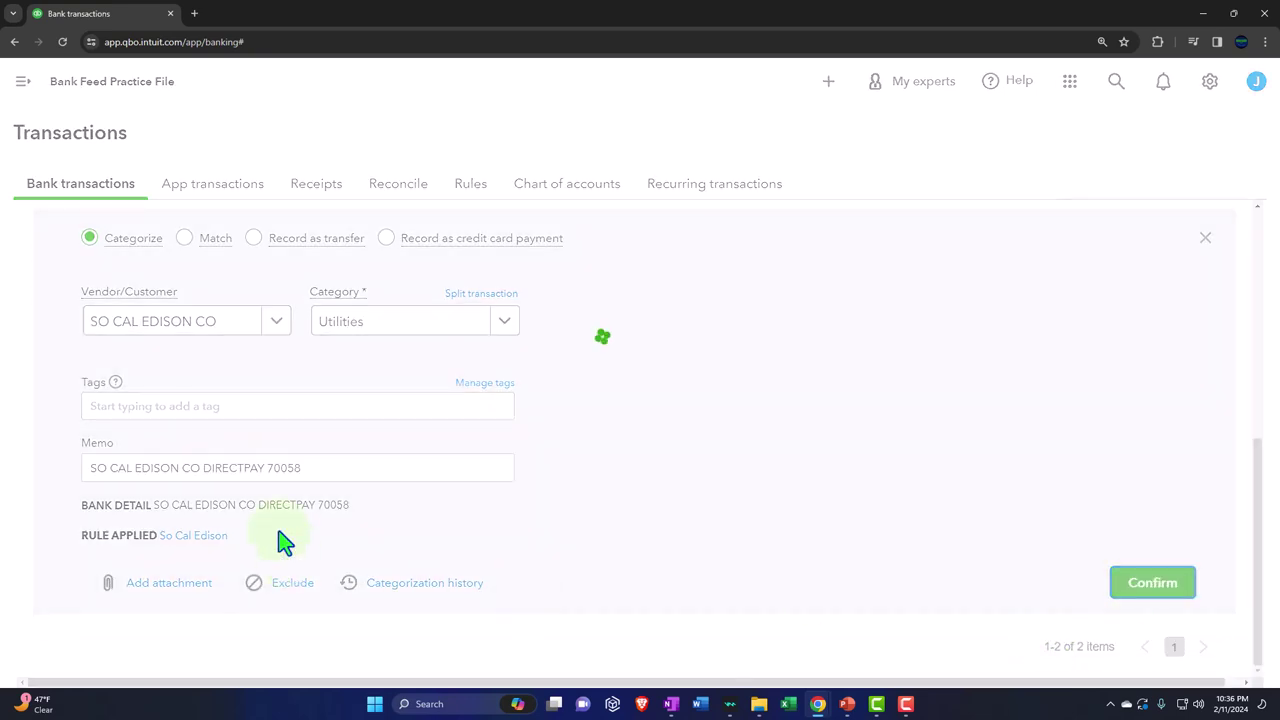
# Check the categorized transactions for the confirmed Edison payment and return to the transactions for review.
pyautogui.scroll(1, 250, 470)
pyautogui.scroll(-1, 228, 437)
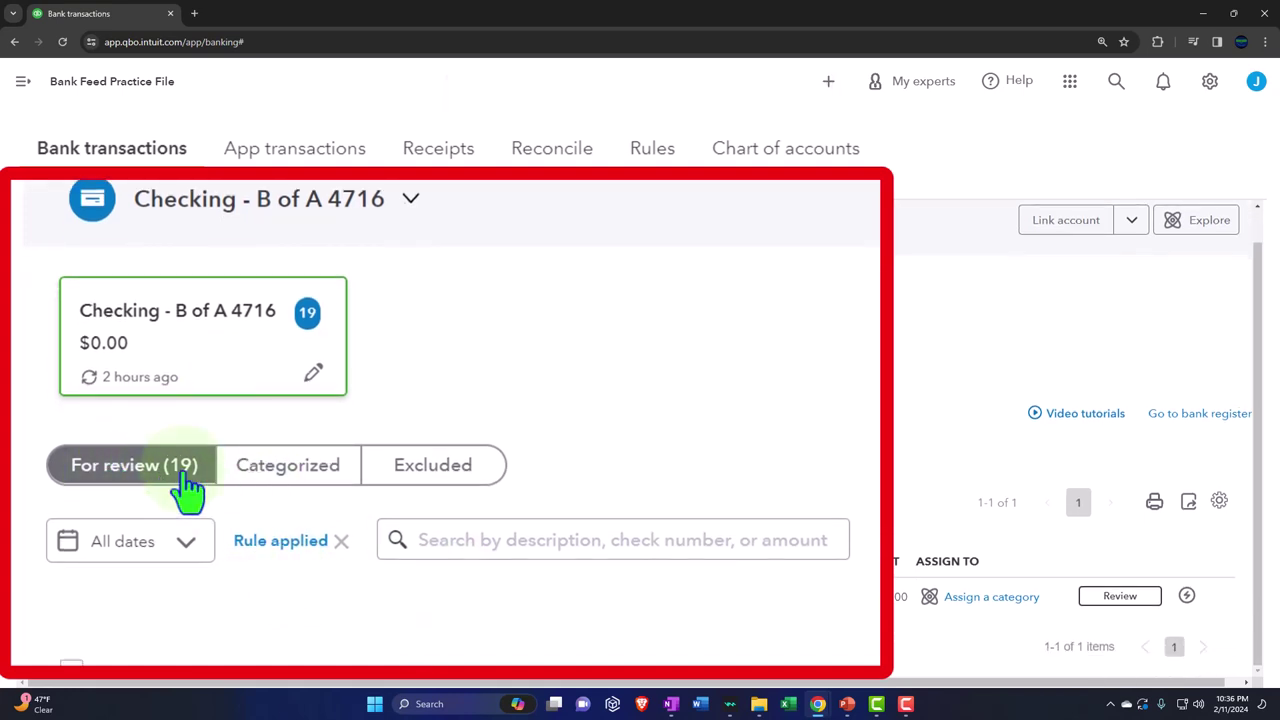
pyautogui.click(279, 476)
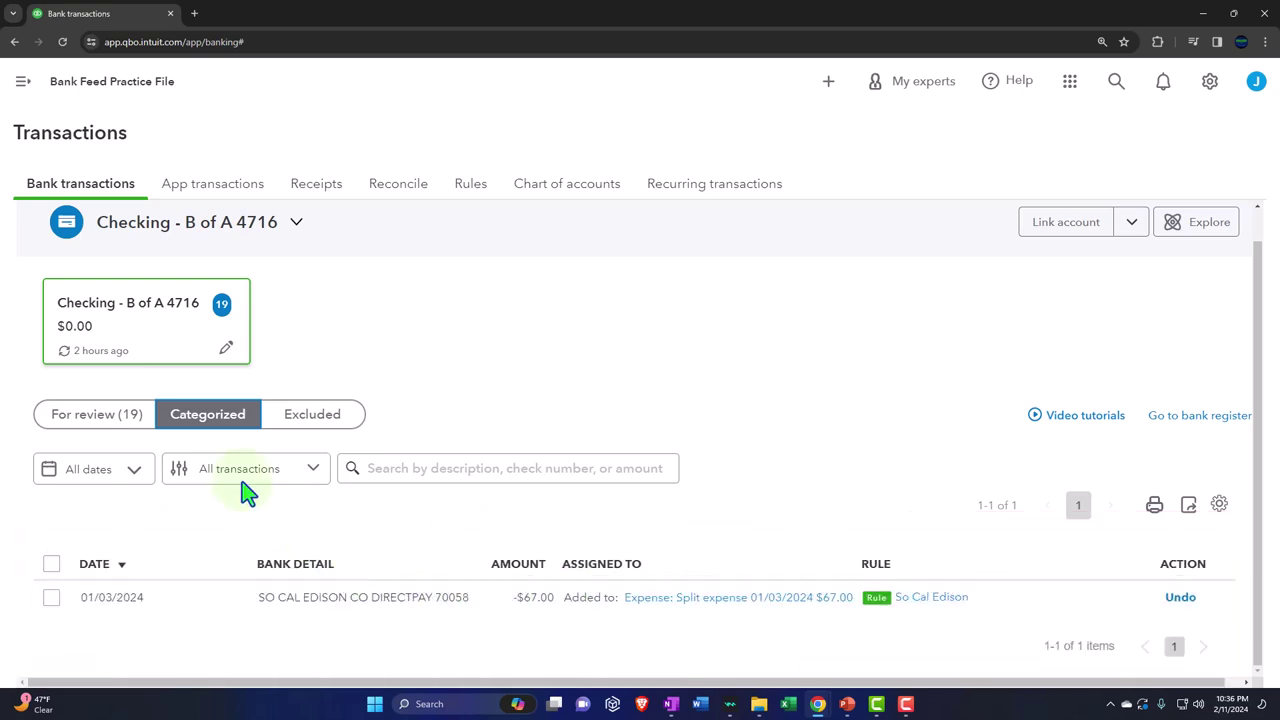
pyautogui.click(78, 428)
pyautogui.scroll(-3, 78, 428)
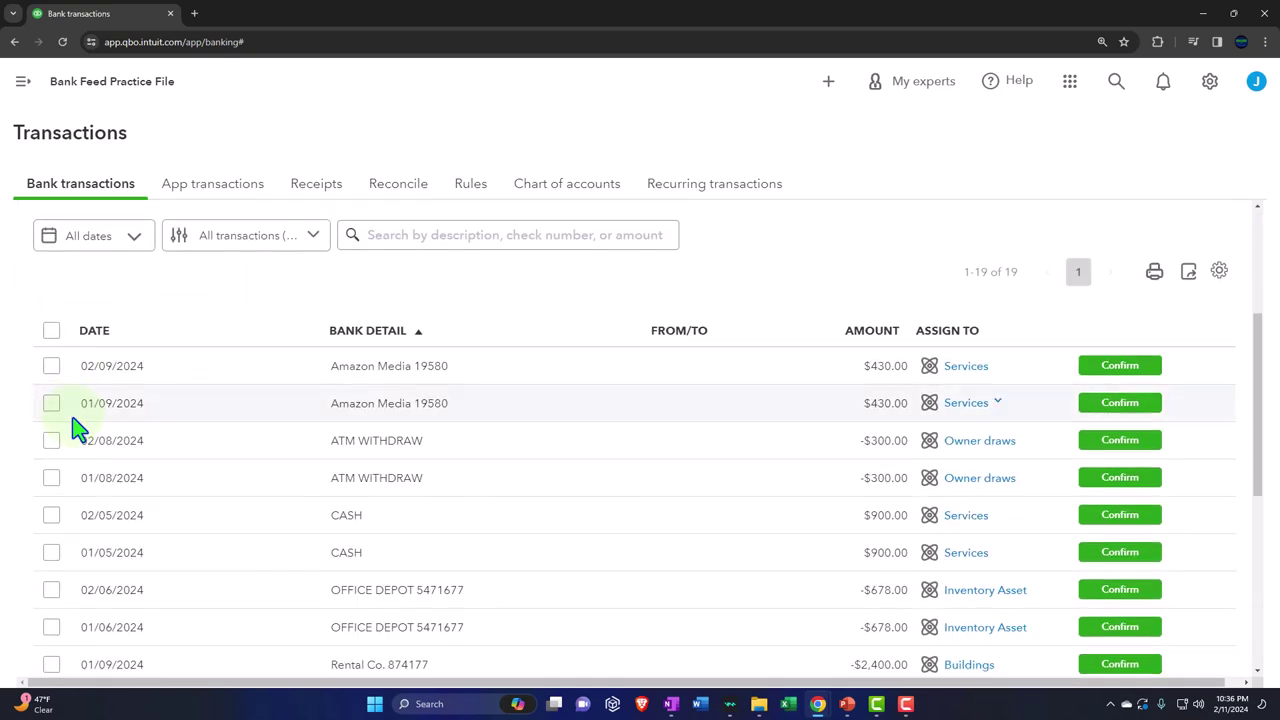
# Duplicate the Bank transactions browser tab and open the Reports page in the copy with the navigation menu hidden.
pyautogui.rightClick(116, 20)
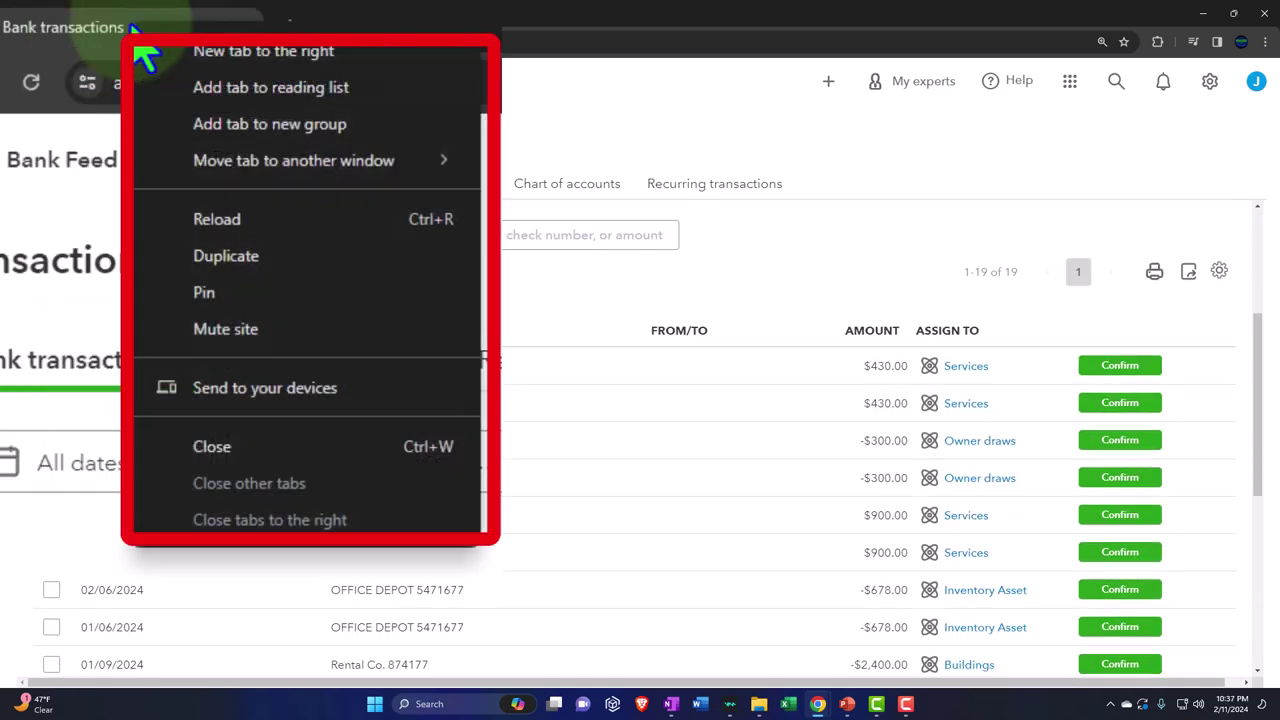
pyautogui.click(218, 256)
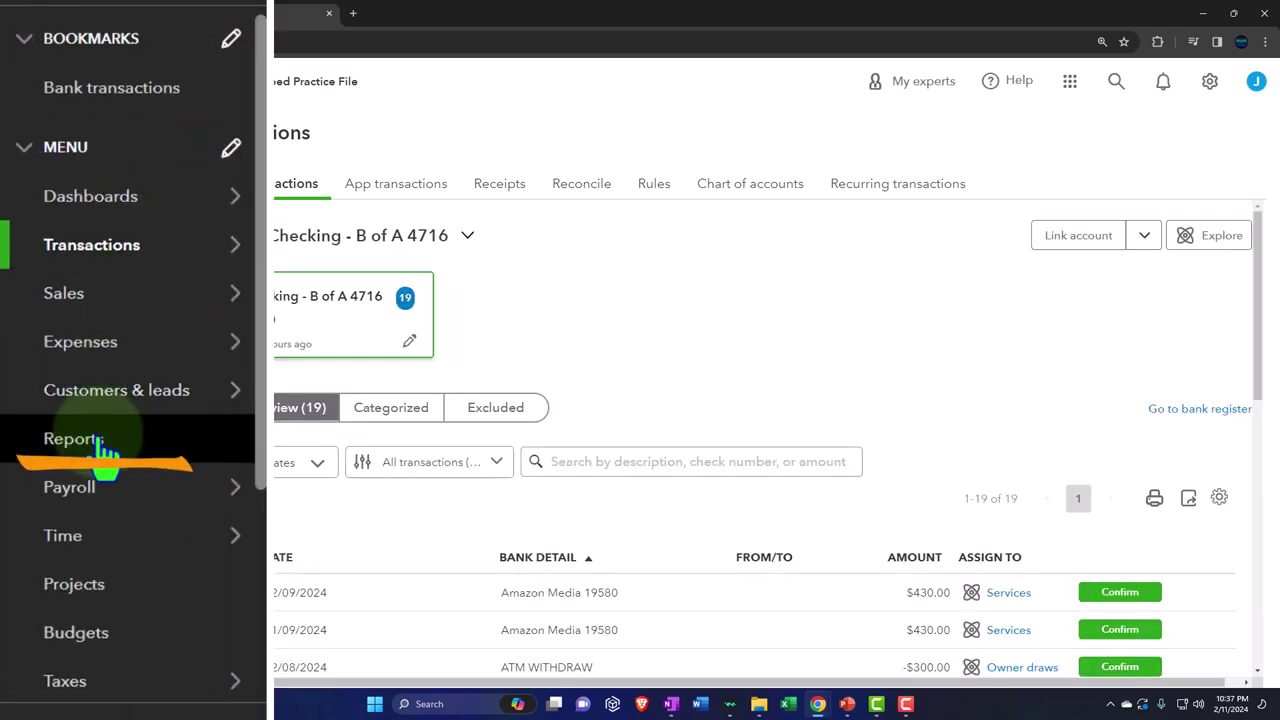
pyautogui.click(103, 445)
pyautogui.click(207, 92)
# Open the Profit and Loss report in a new tab and the Balance Sheet in the current Reports tab.
pyautogui.rightClick(281, 506)
pyautogui.rightClick(266, 586)
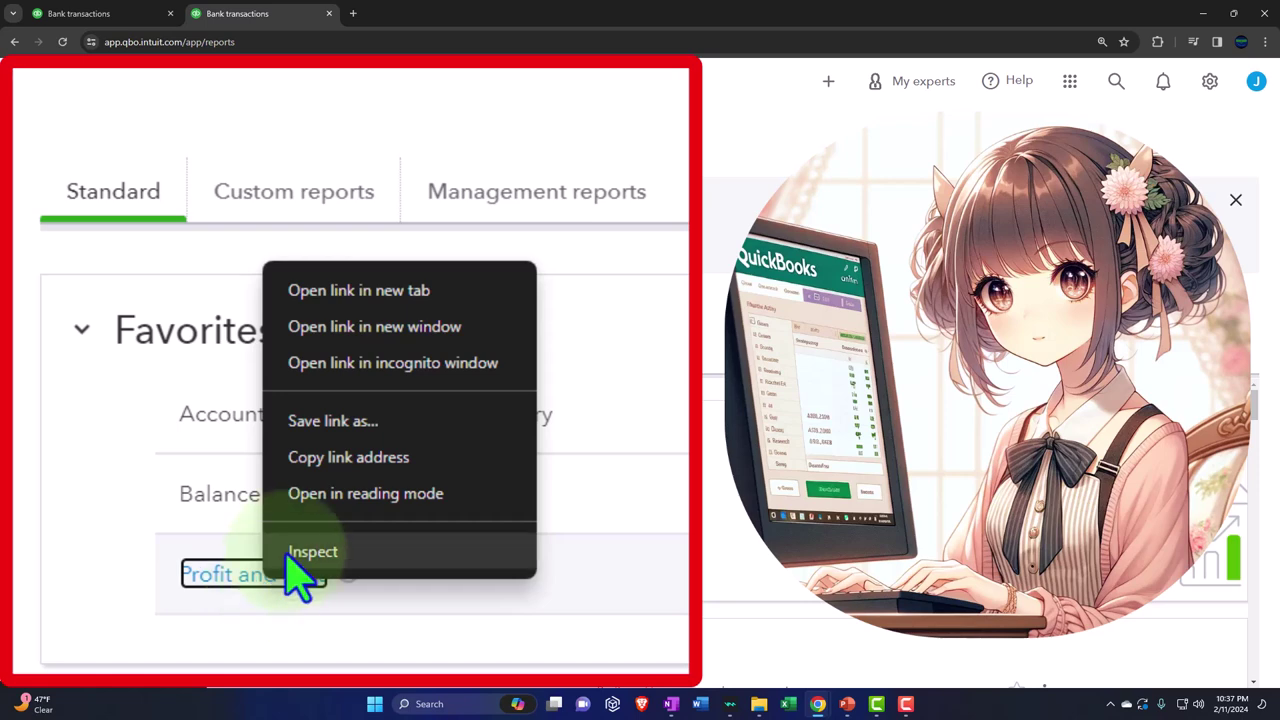
pyautogui.click(440, 300)
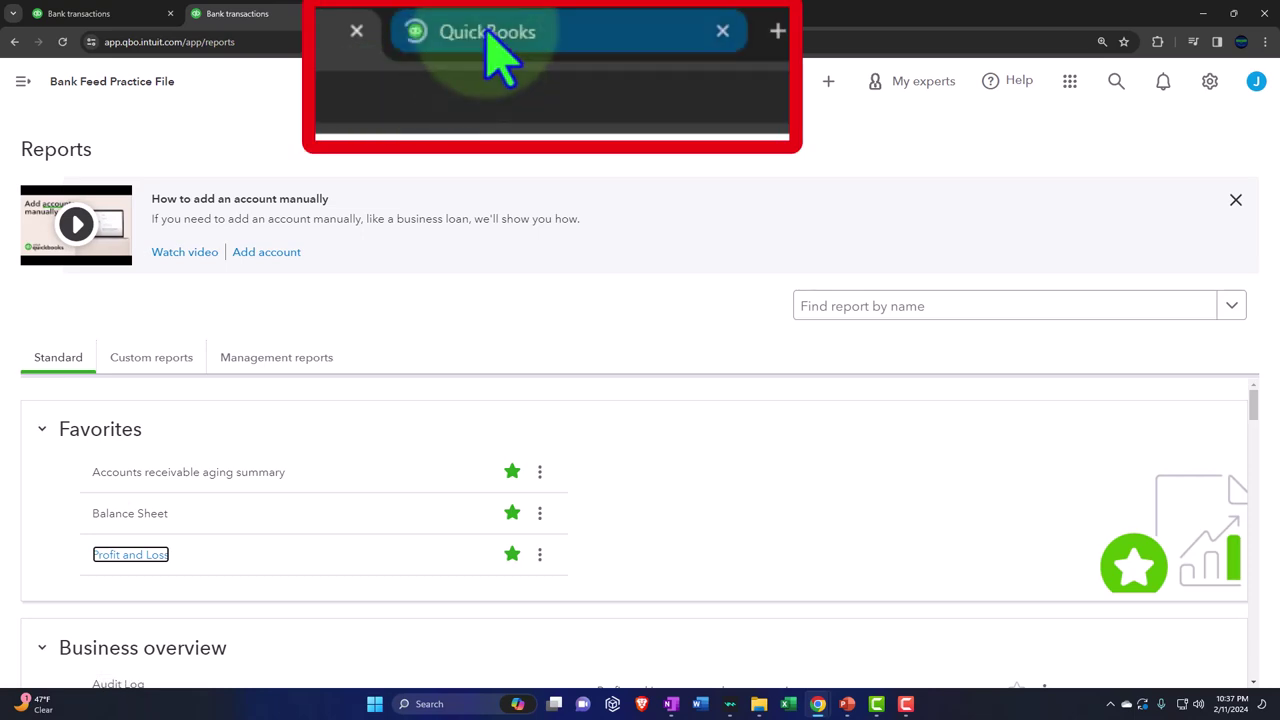
pyautogui.click(118, 516)
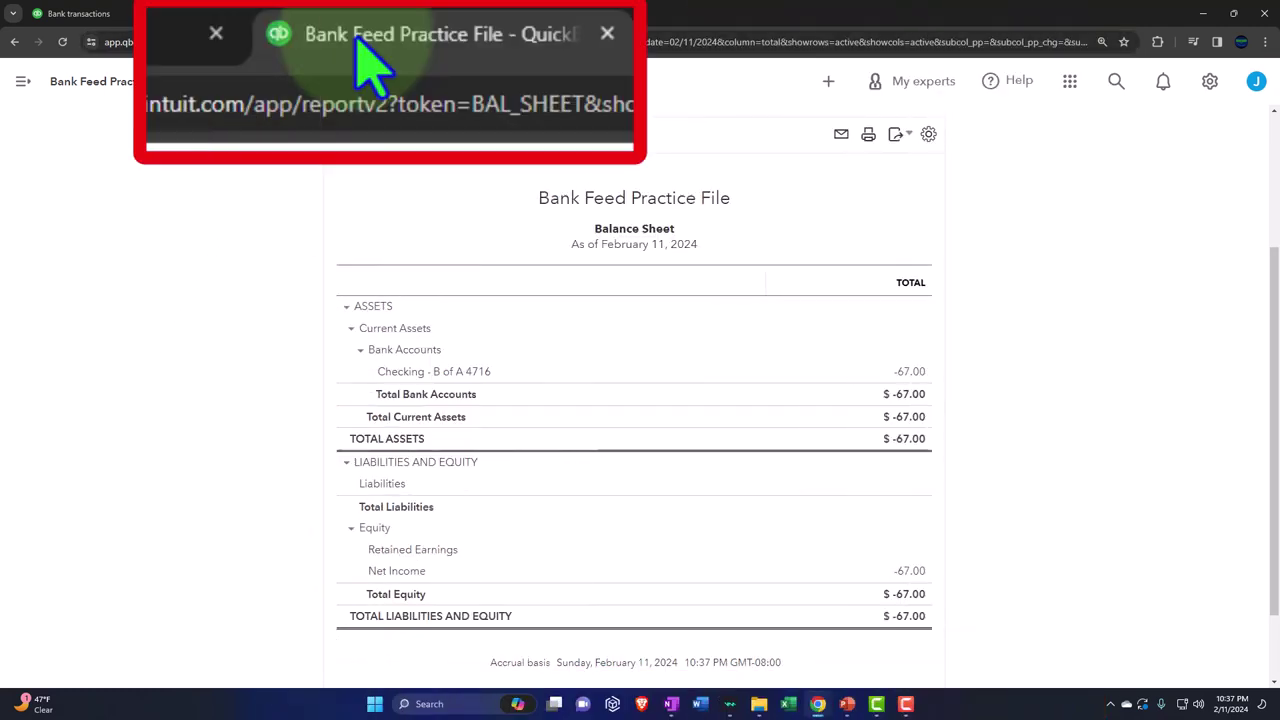
# Hide the navigation menu in the Profit and Loss tab and return to the bank transactions.
pyautogui.click(420, 13)
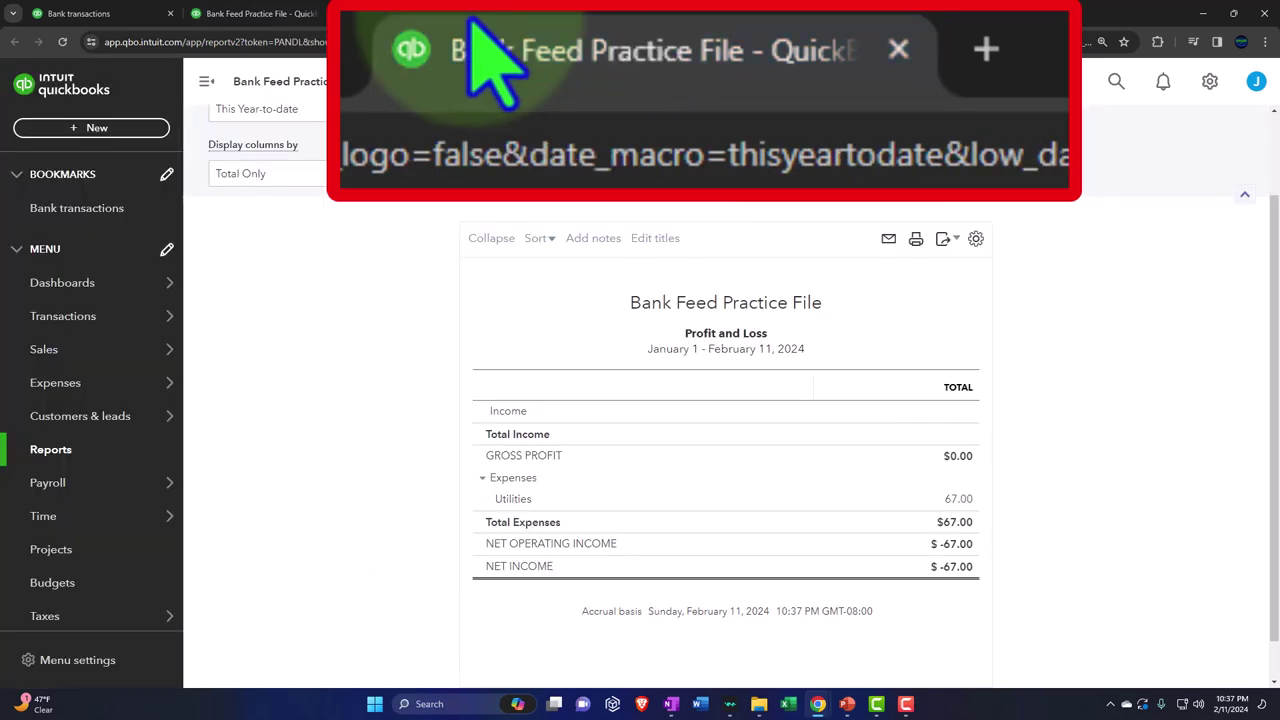
pyautogui.click(206, 81)
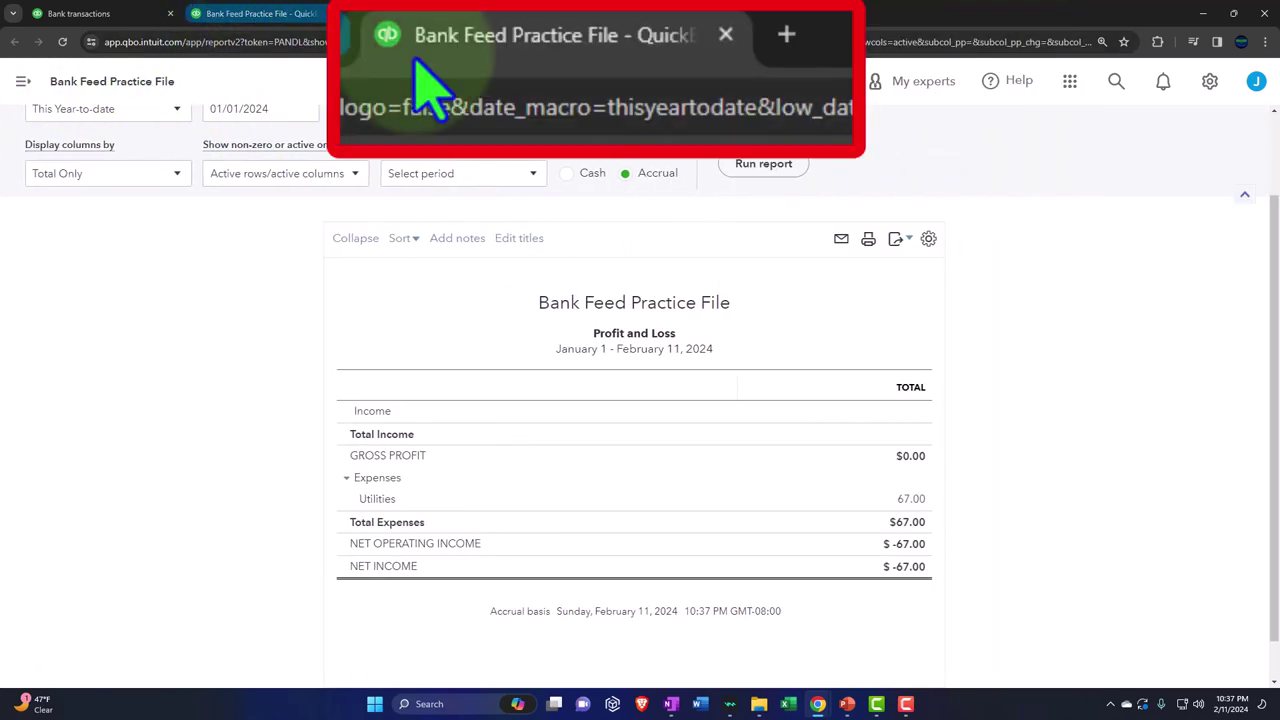
pyautogui.click(115, 24)
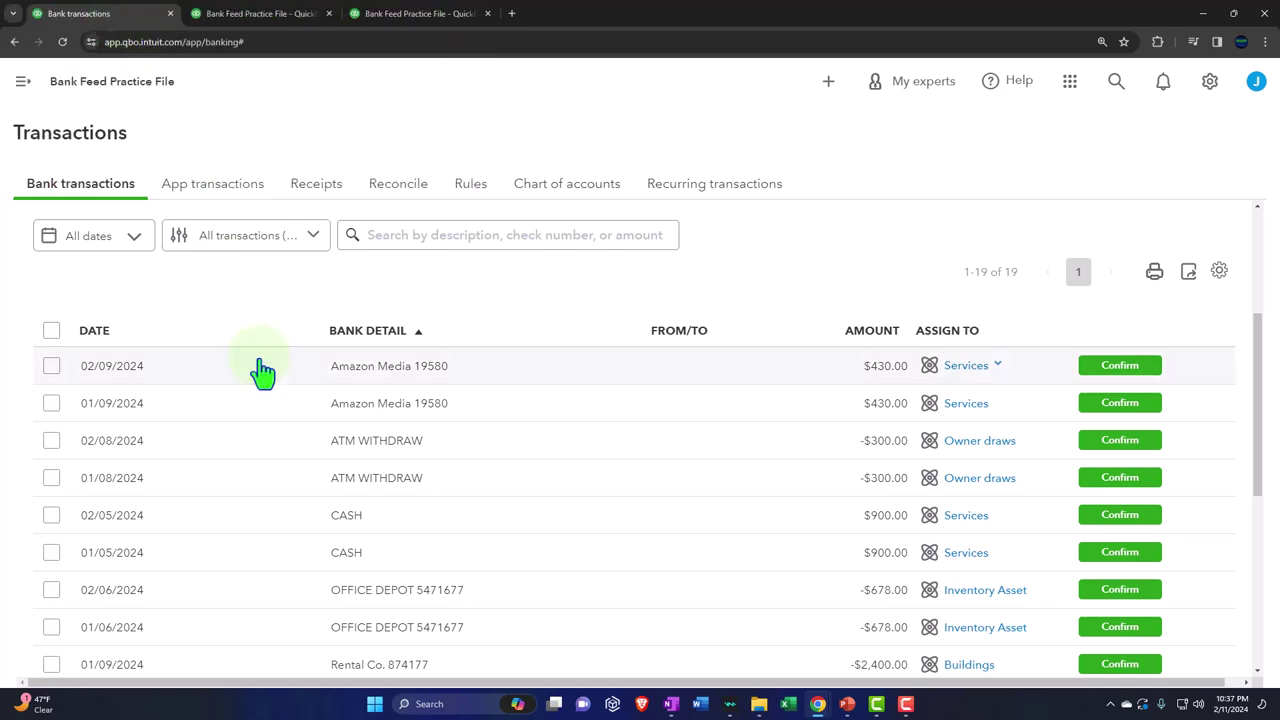
# Set the Balance Sheet's report period from 01/01/2024 to 02/29/2024.
pyautogui.click(252, 13)
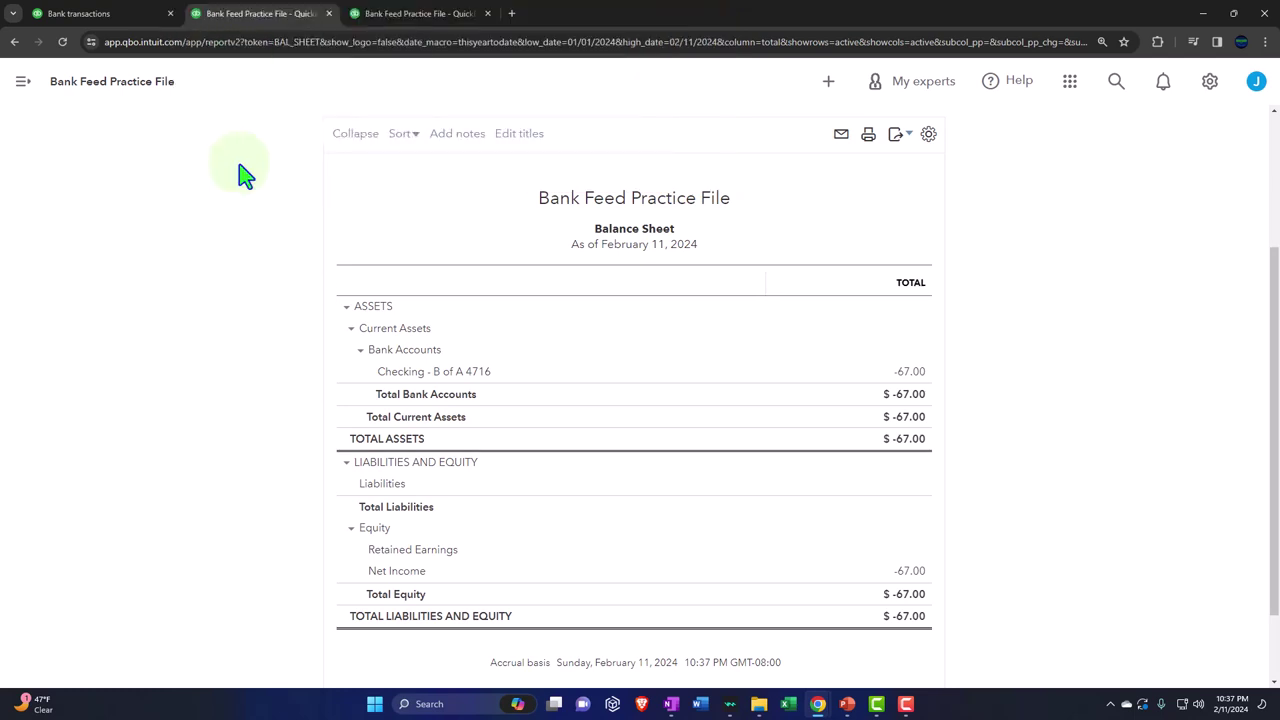
pyautogui.hotkey('ctrl', '+')
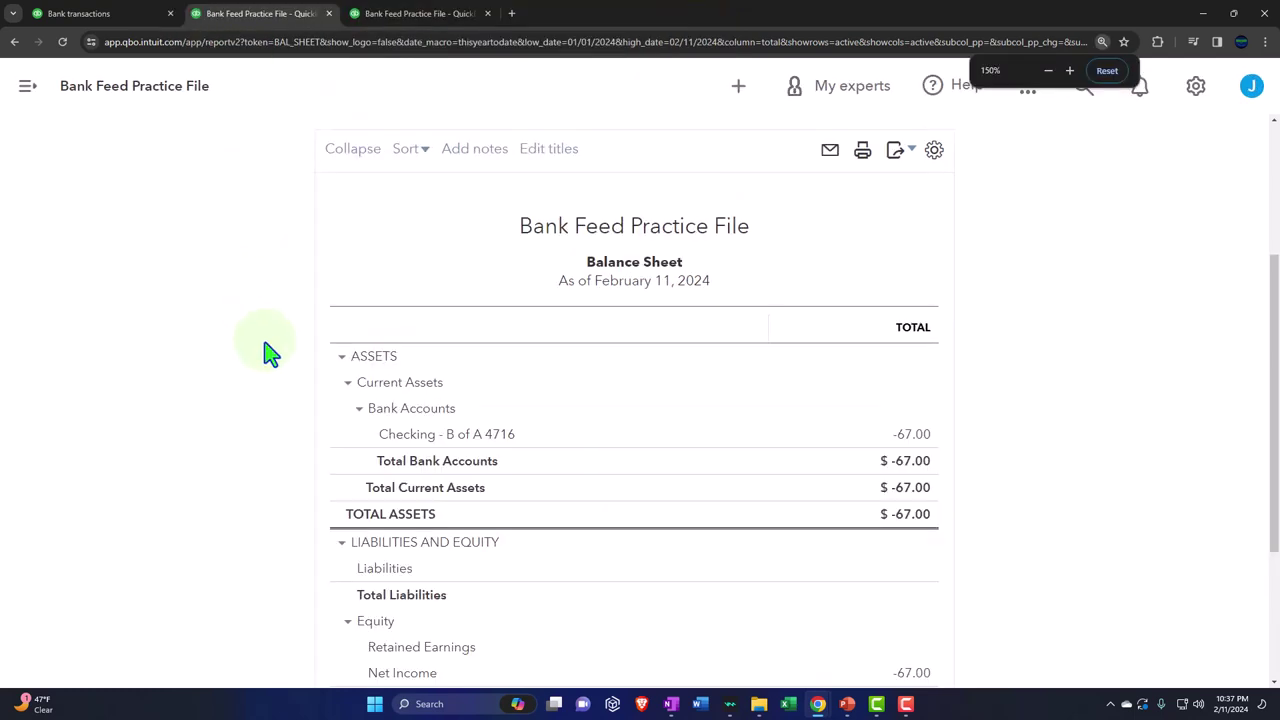
pyautogui.scroll(3, 255, 390)
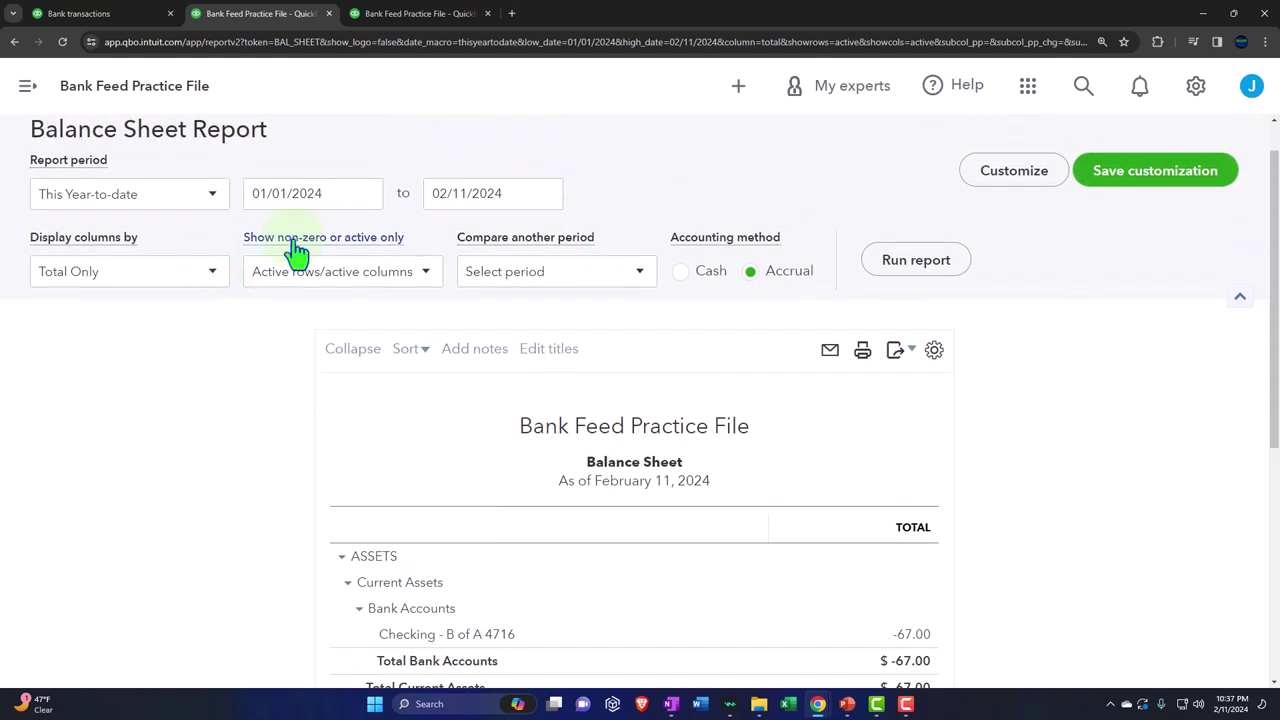
pyautogui.click(343, 193)
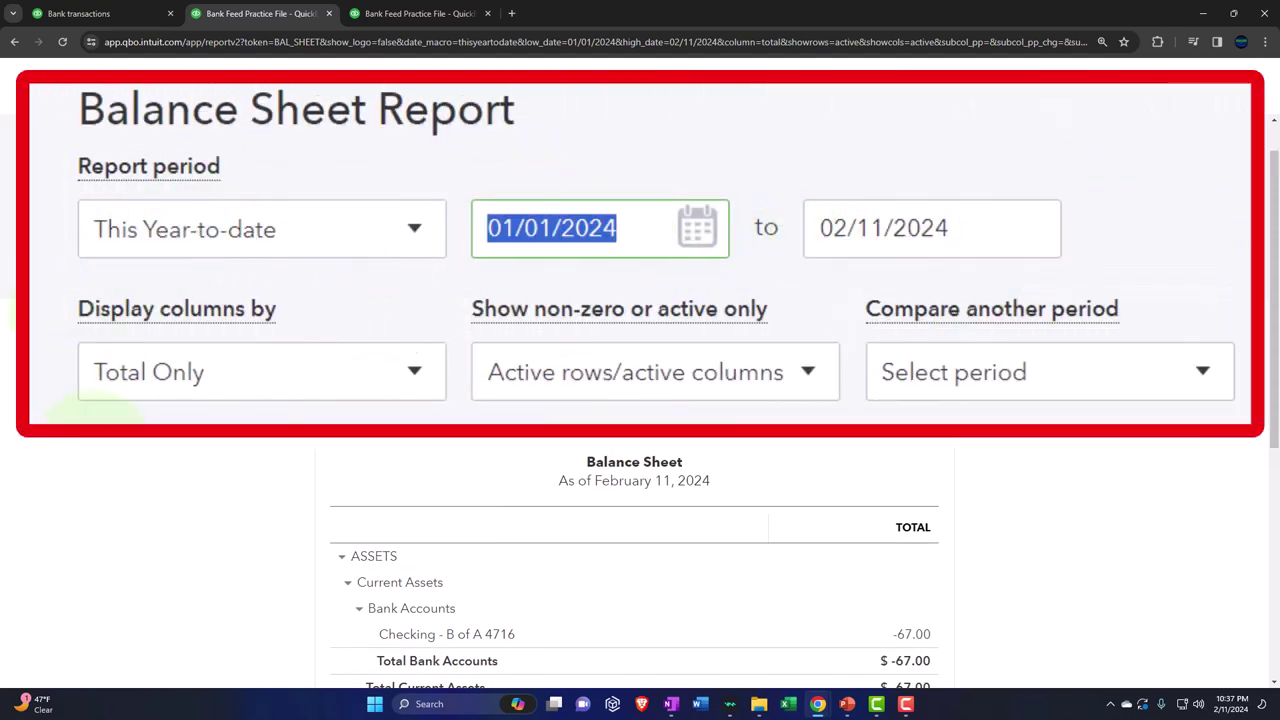
pyautogui.write('01/01/2')
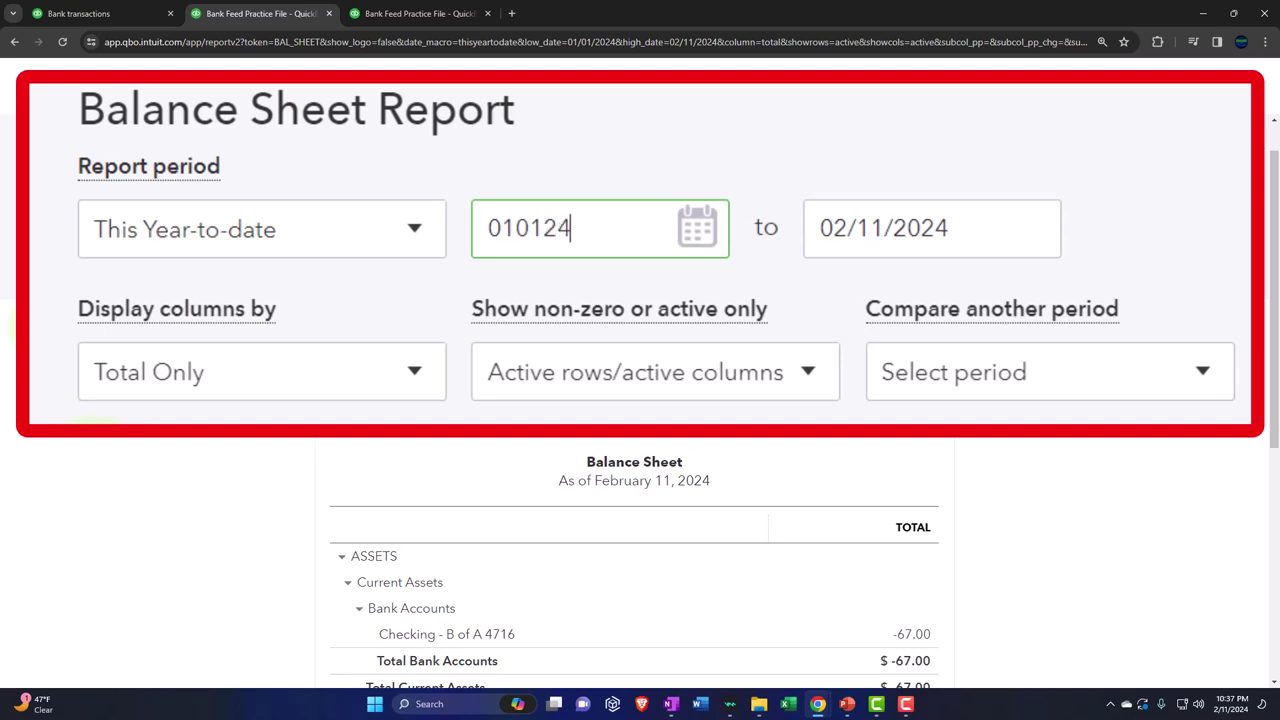
pyautogui.write('024')
pyautogui.press('Tab')
pyautogui.write('02/29/2024')
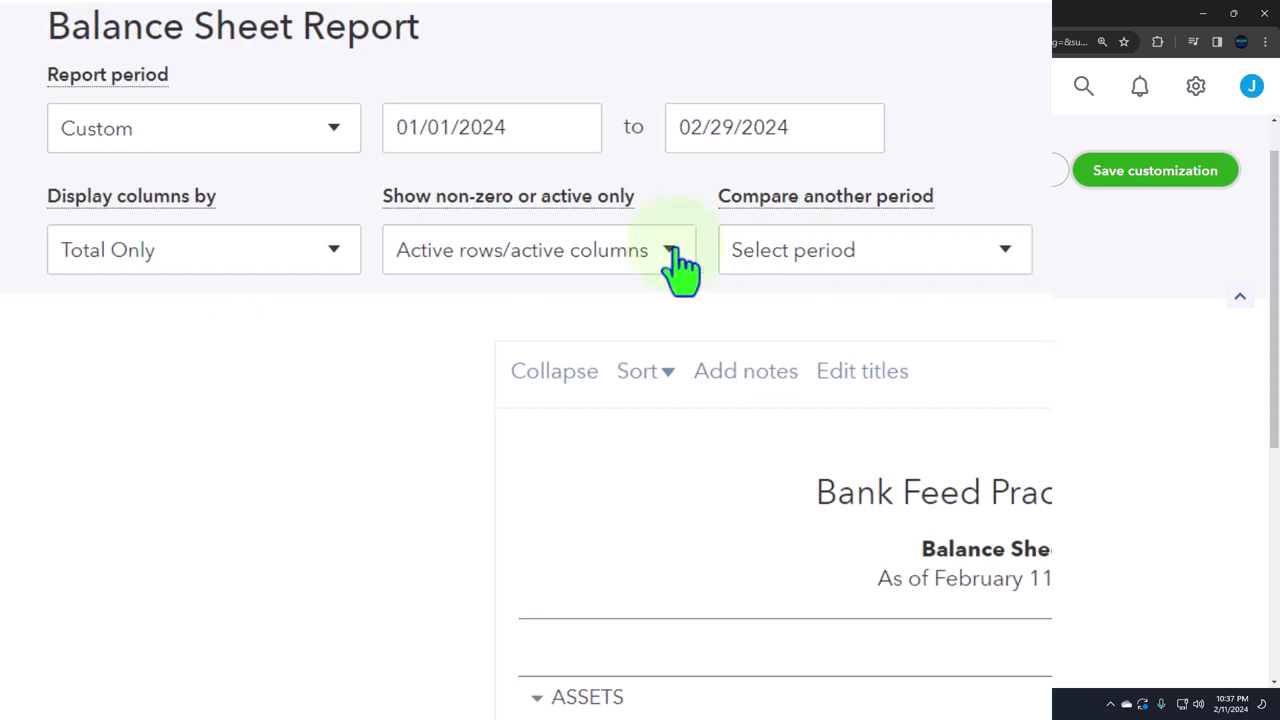
# Display the Balance Sheet columns by months and run the report.
pyautogui.click(338, 252)
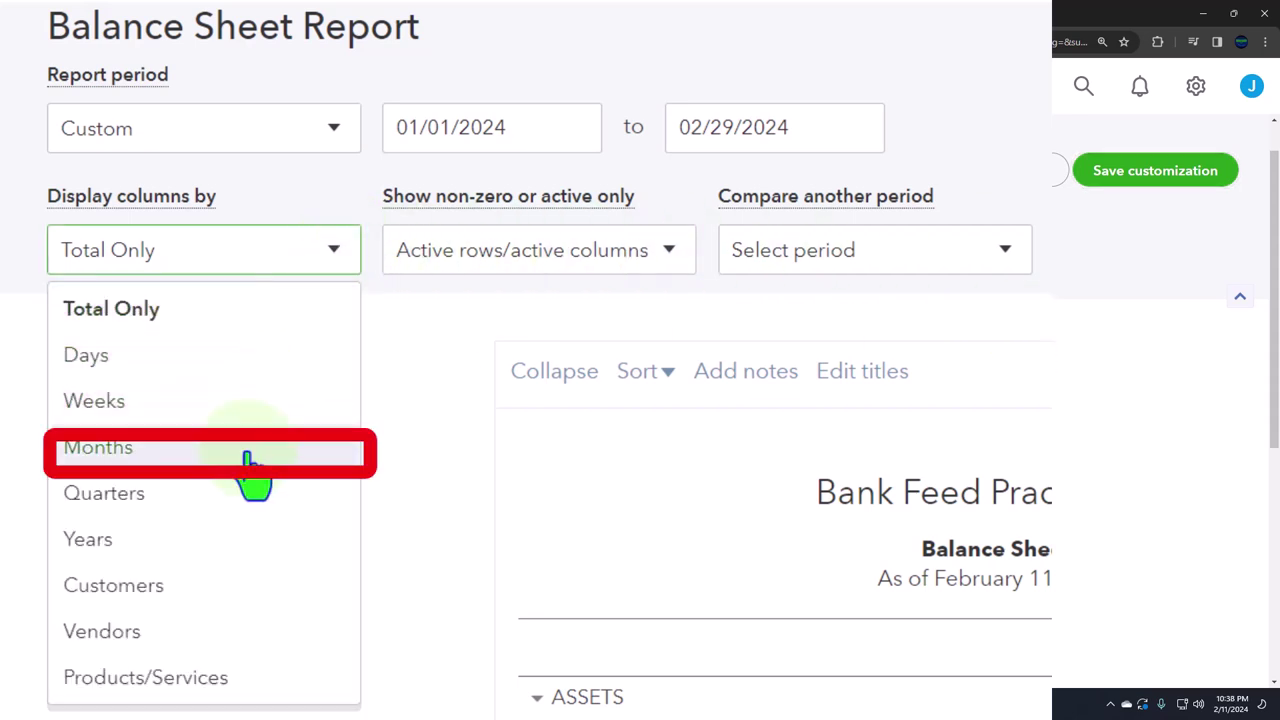
pyautogui.click(252, 455)
pyautogui.click(914, 274)
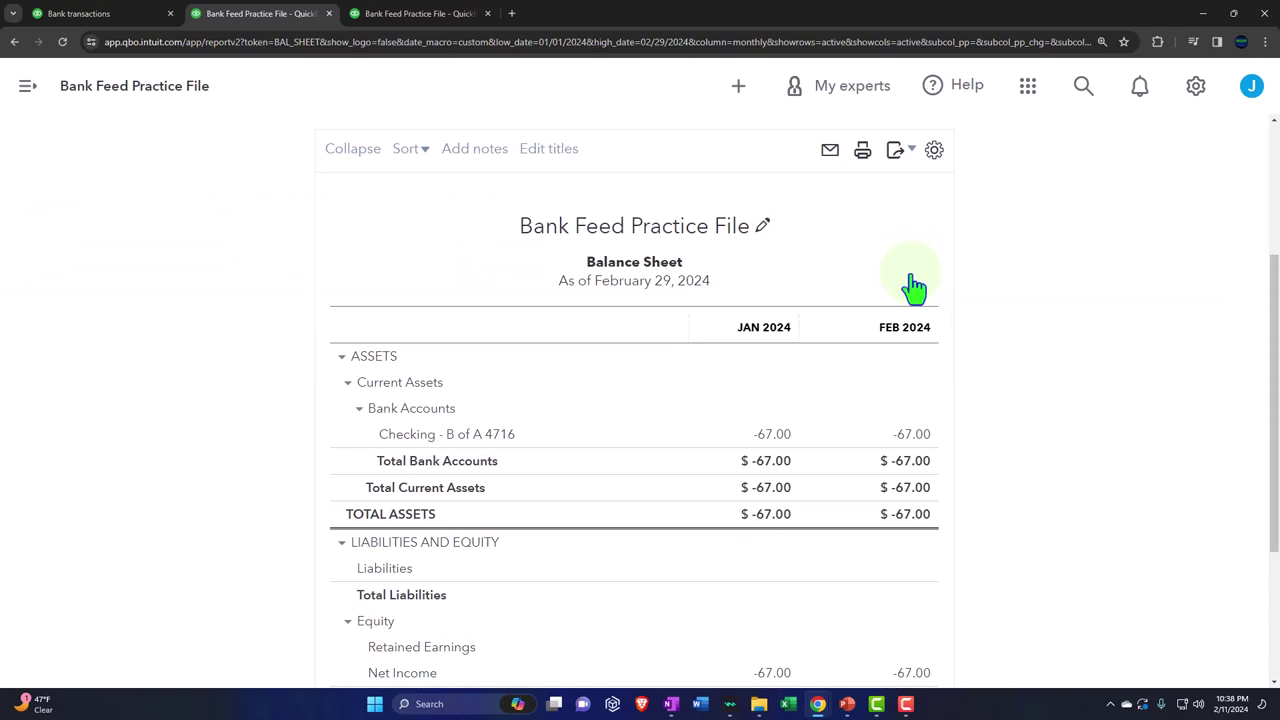
# Open the transaction report behind the January checking account amount and dismiss the modern view introduction.
pyautogui.scroll(-1, 914, 287)
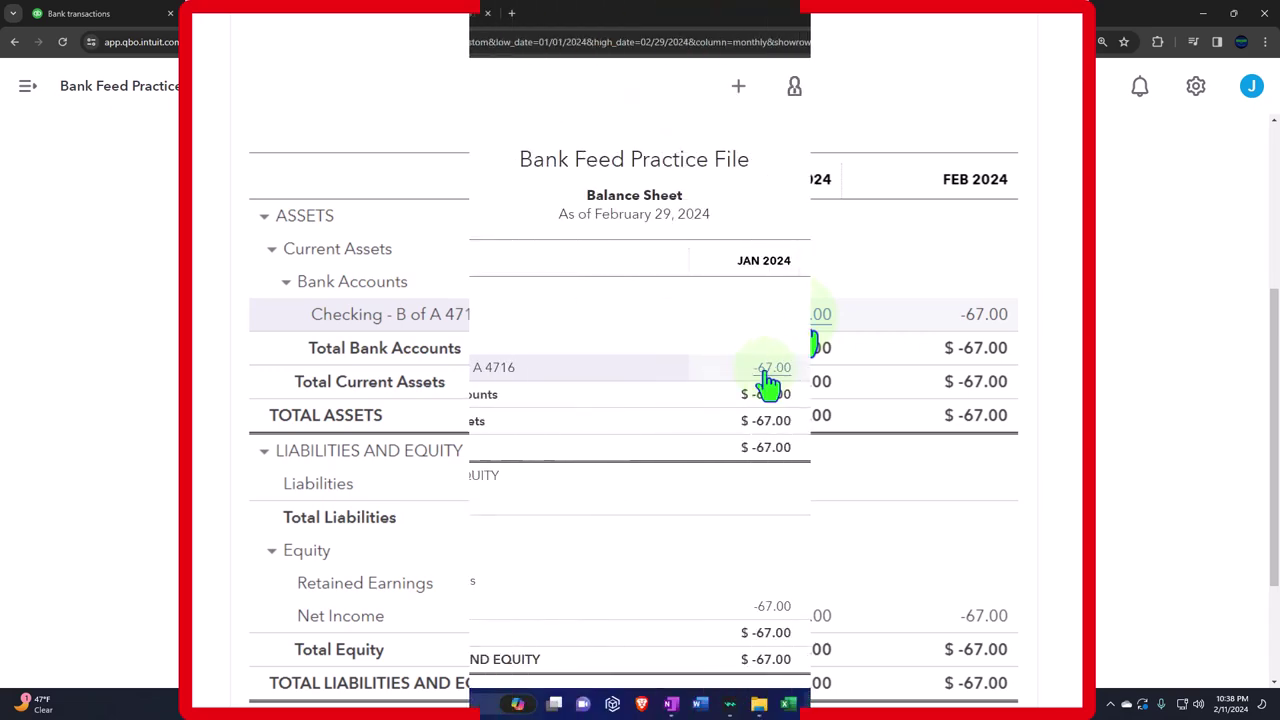
pyautogui.click(766, 370)
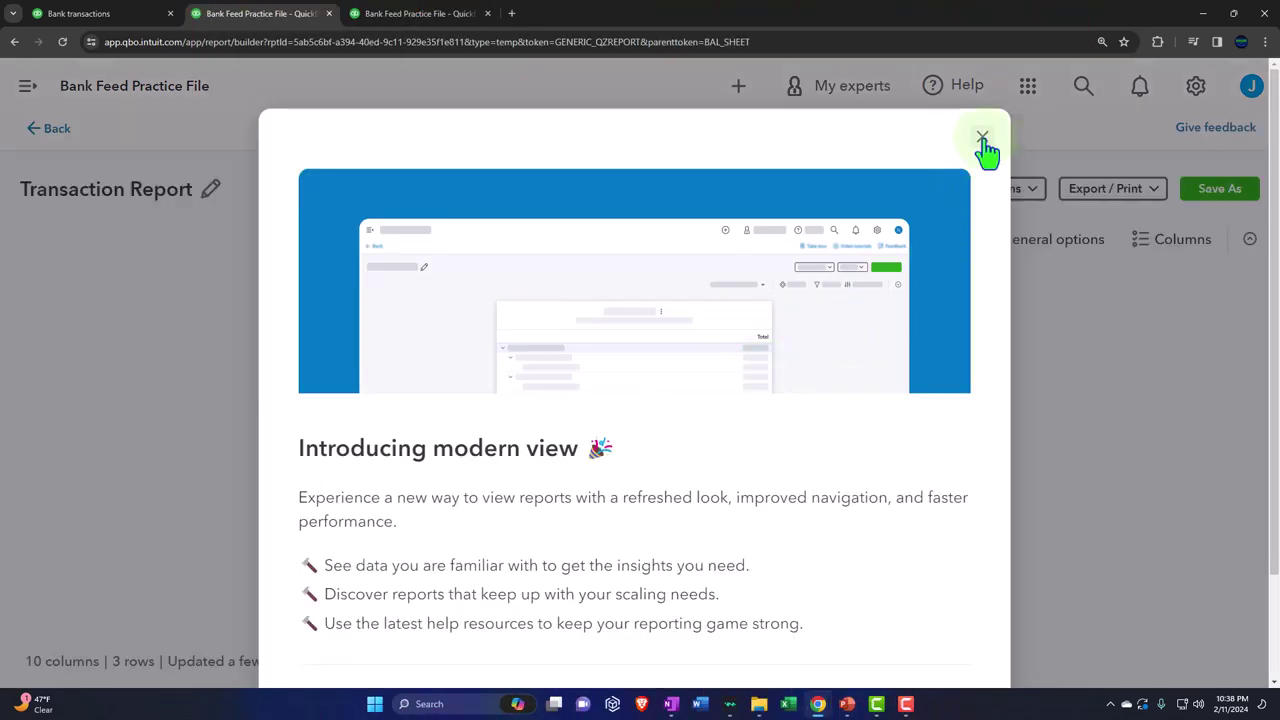
pyautogui.click(981, 137)
pyautogui.hotkey('ctrl', '-')
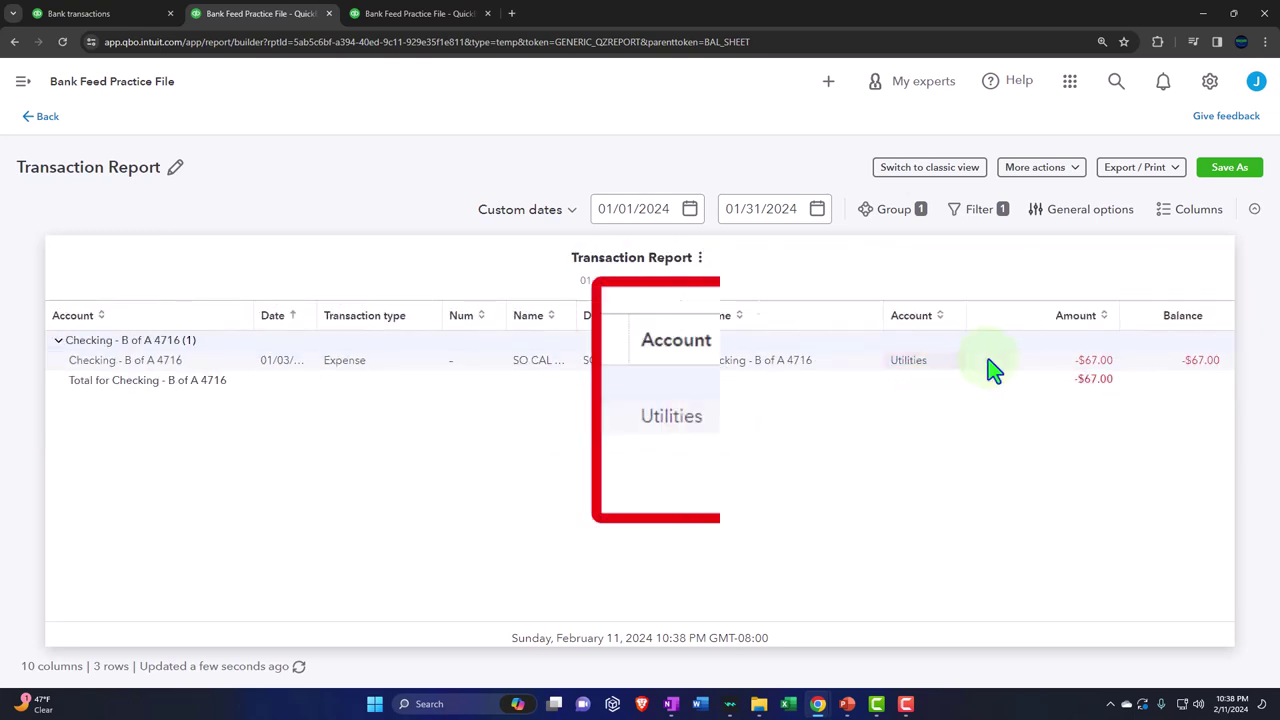
# Open the So Cal Edison expense and review its payee, payment account, payment date and payment method options.
pyautogui.click(988, 425)
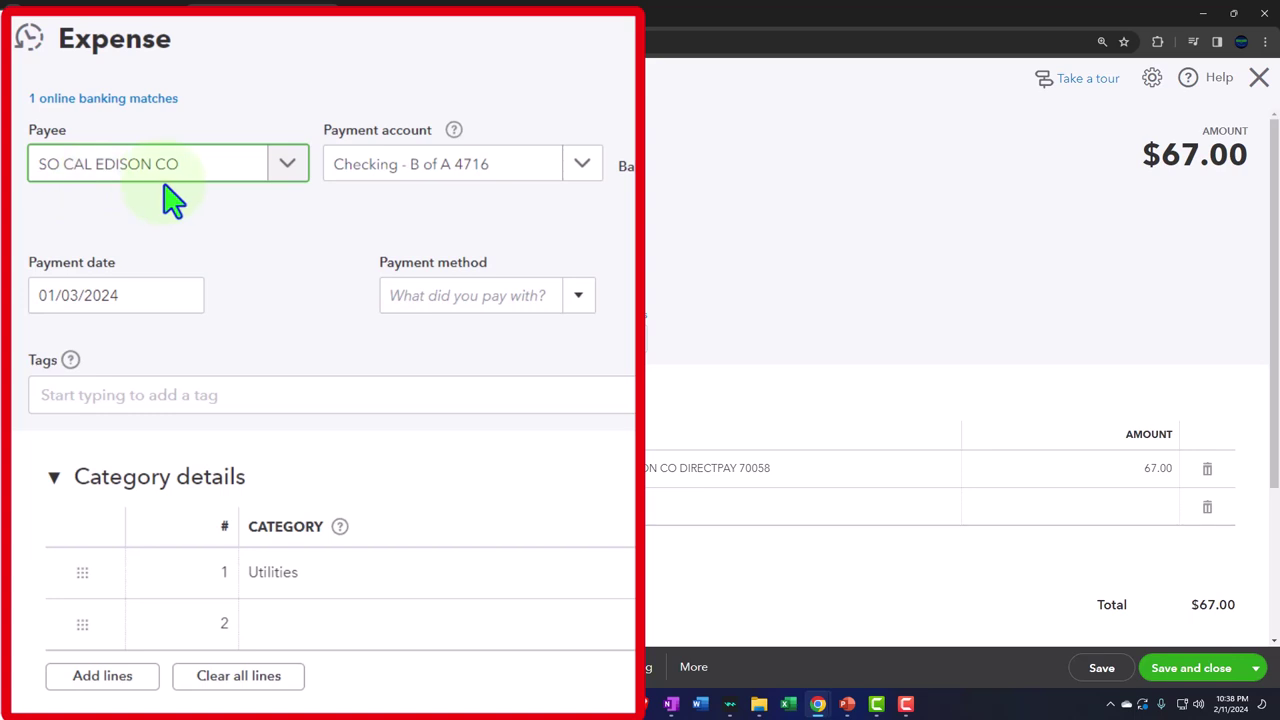
pyautogui.click(224, 170)
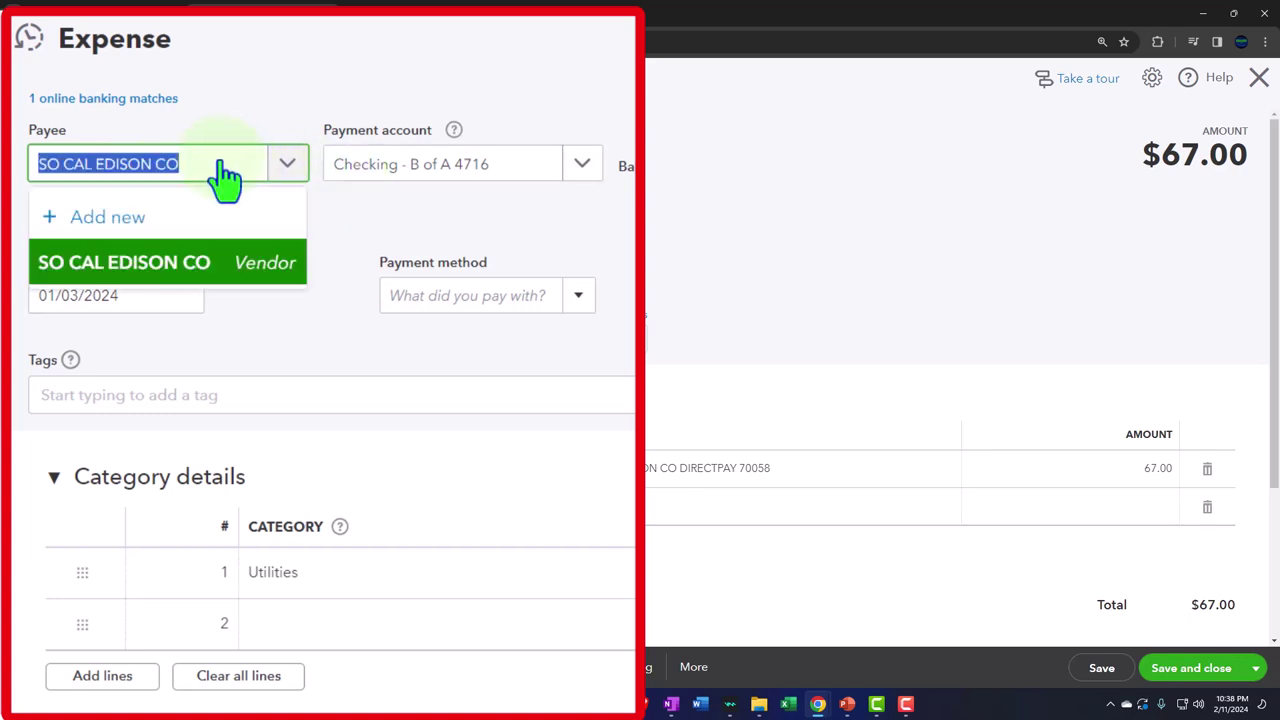
pyautogui.press('Tab')
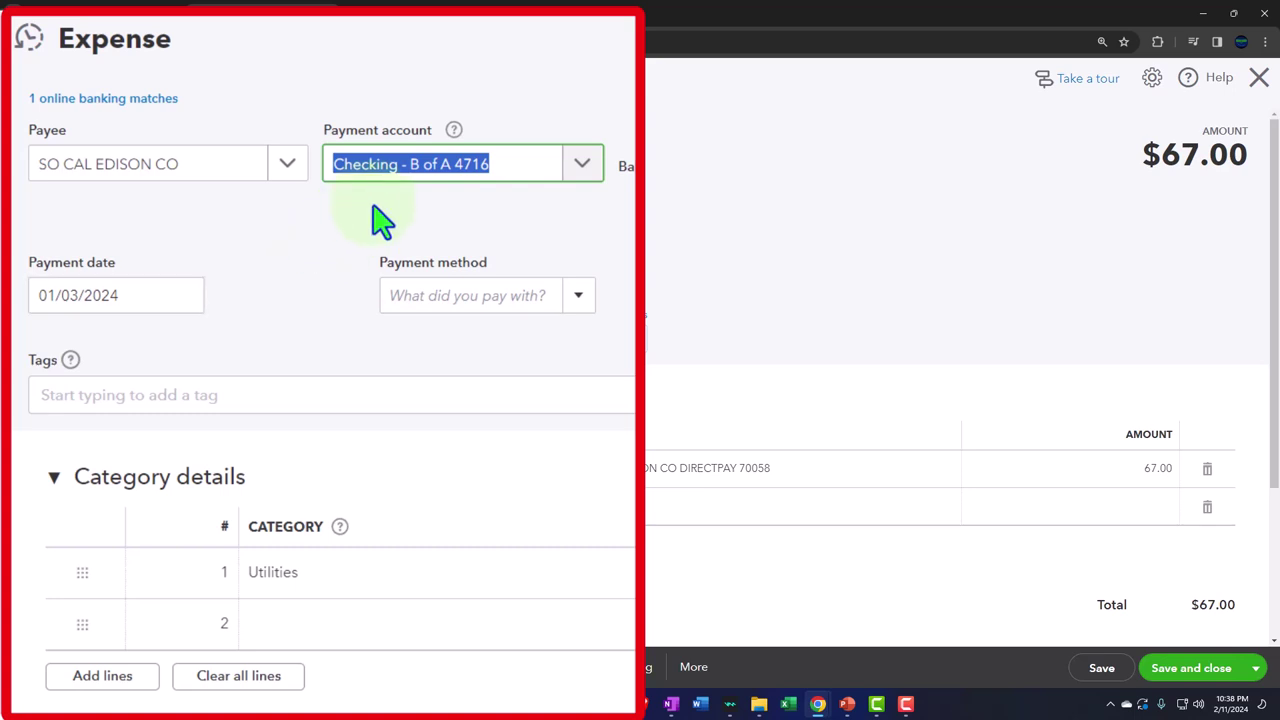
pyautogui.press('Tab')
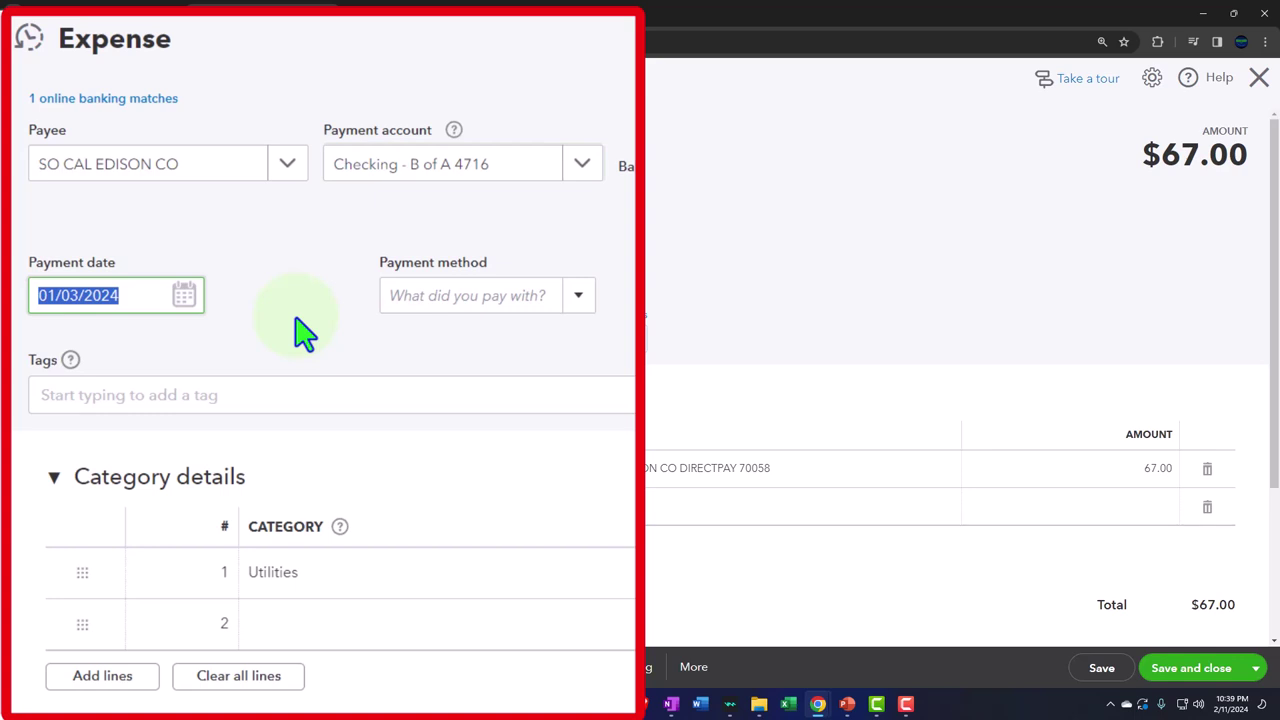
pyautogui.press('Tab')
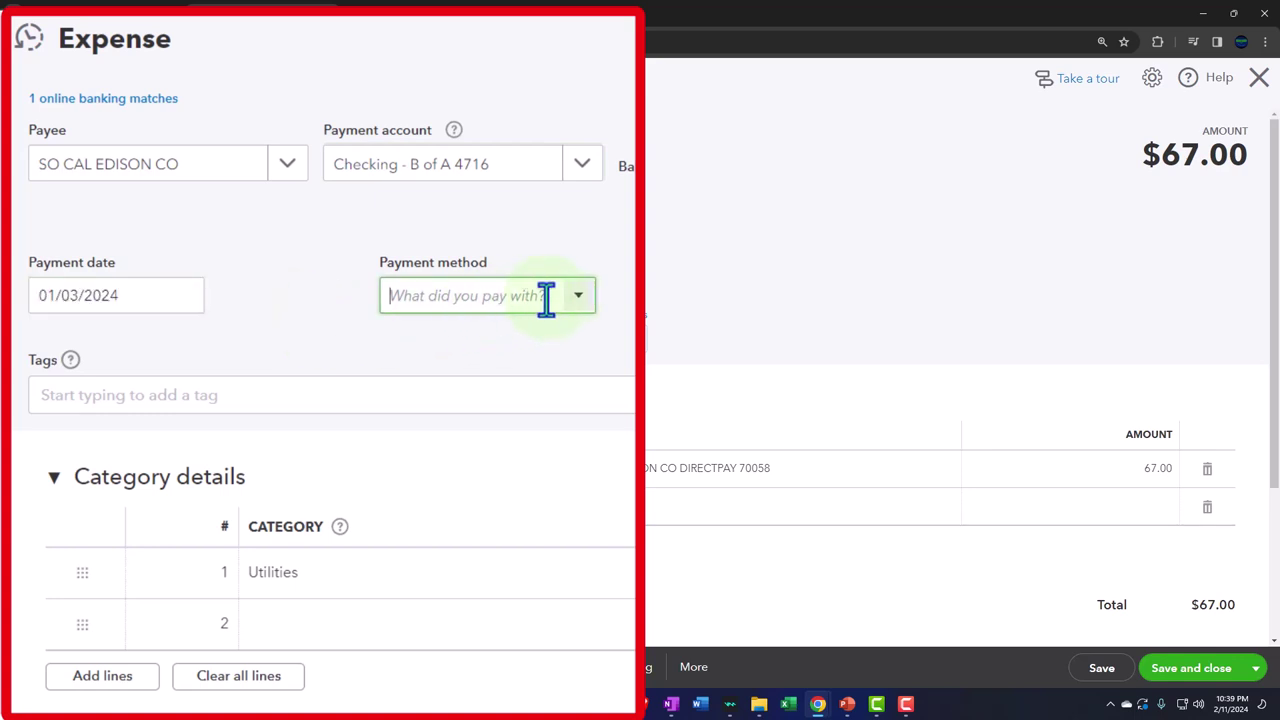
pyautogui.click(576, 302)
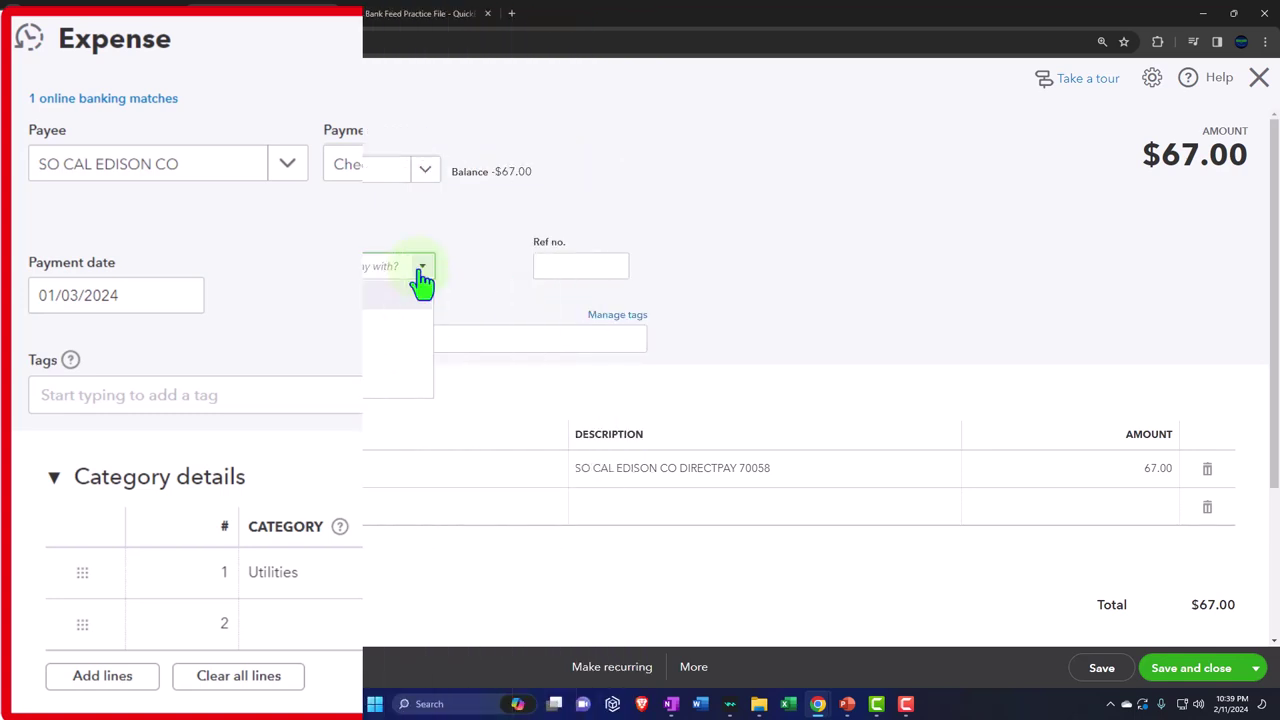
# Check the expense's reference number and tags, and review the category, description and amount of its Utilities line.
pyautogui.press('Tab')
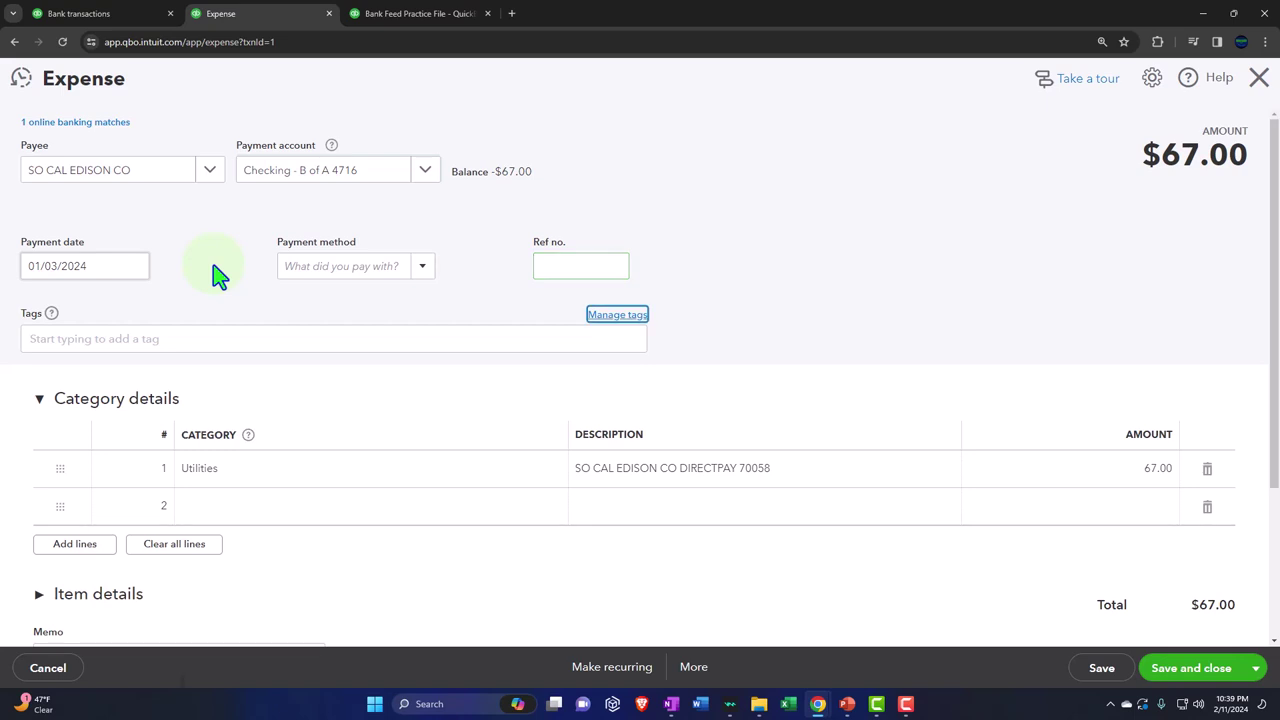
pyautogui.press('Tab')
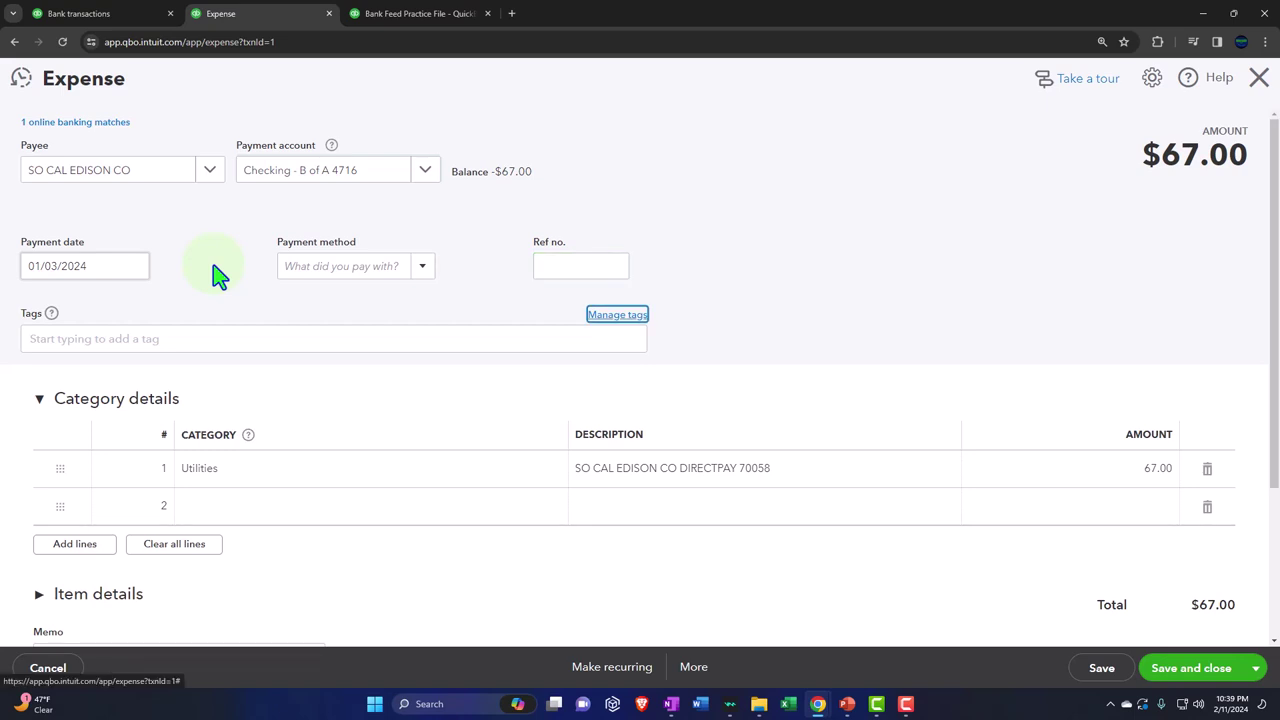
pyautogui.press('Tab')
pyautogui.press('Tab')
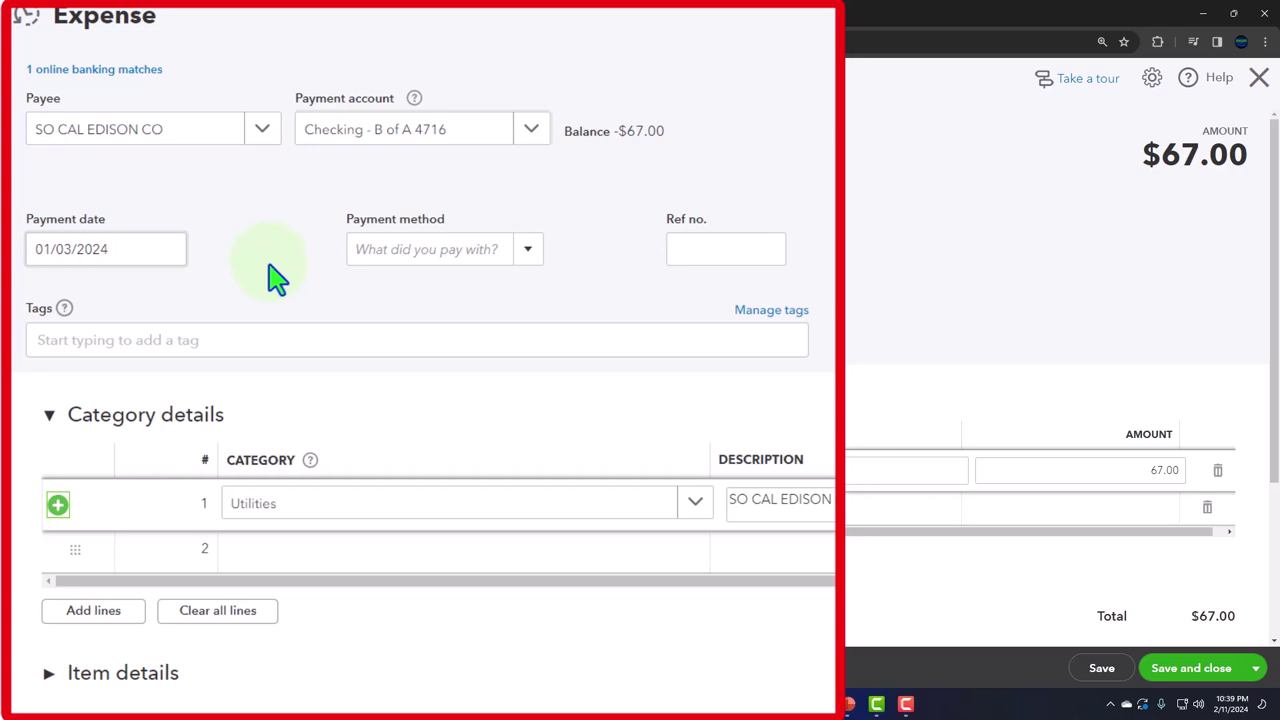
pyautogui.press('Tab')
pyautogui.press('Tab')
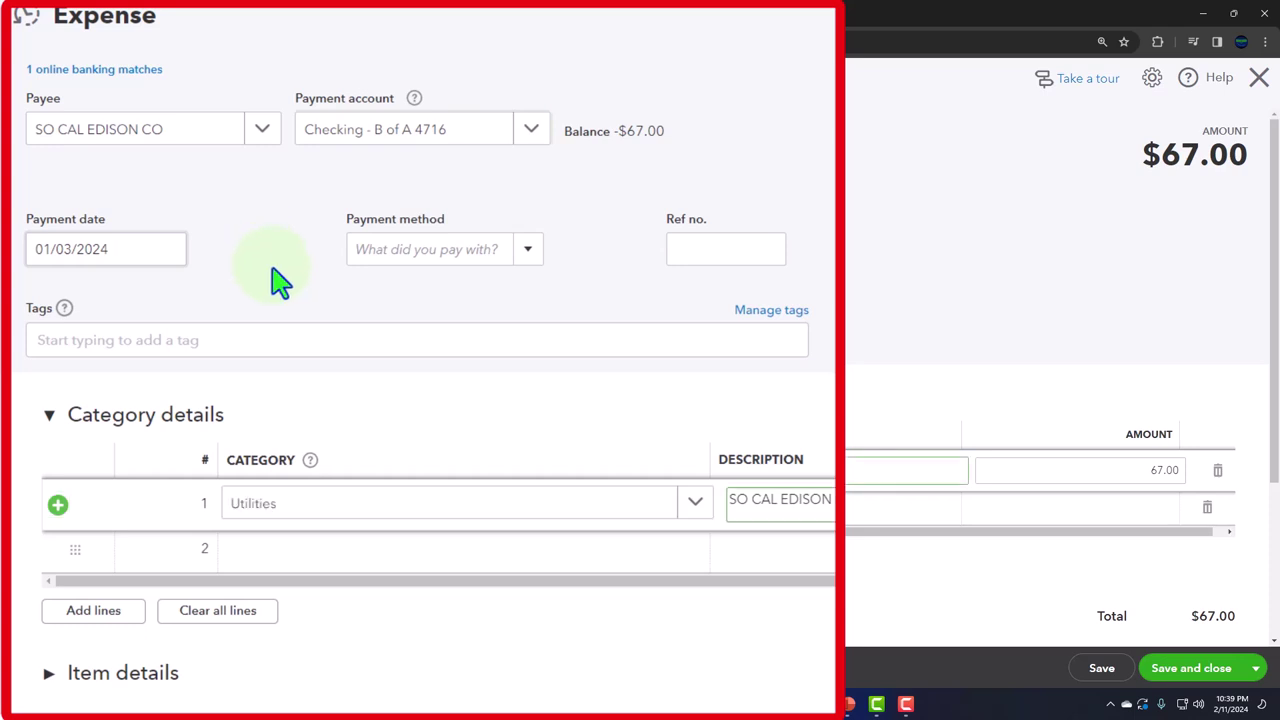
pyautogui.press('Tab')
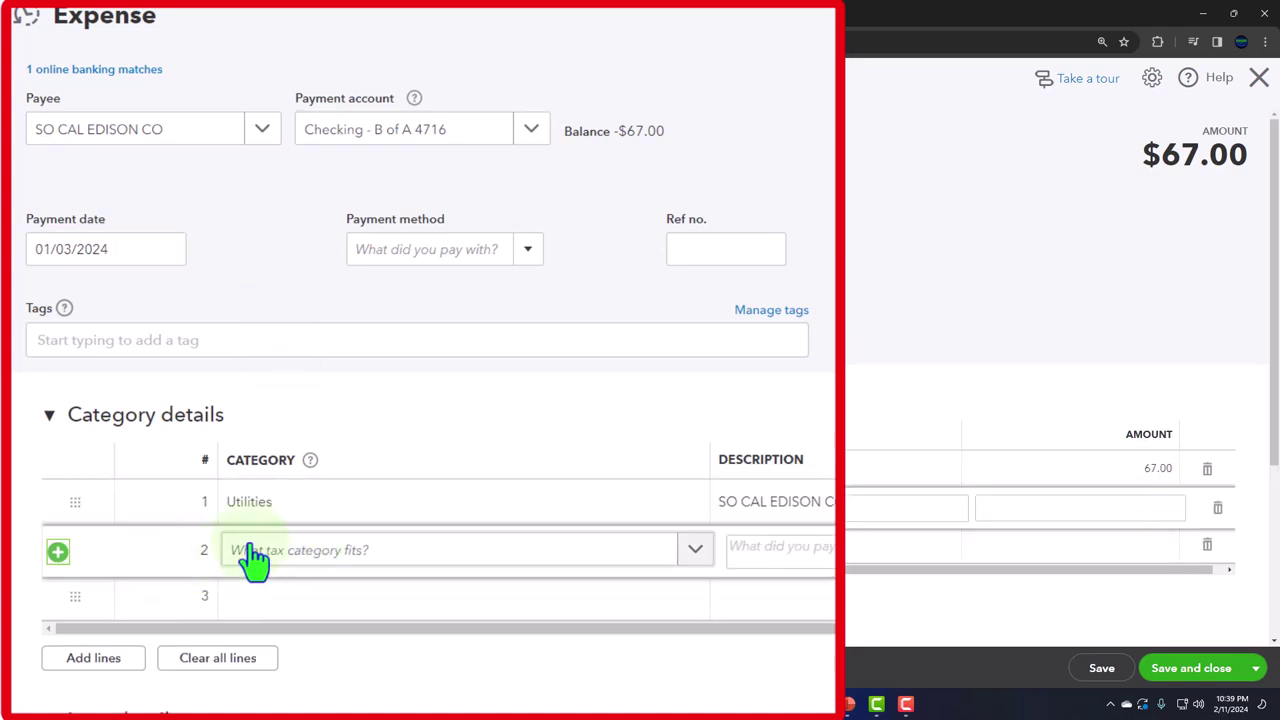
# Expand the expense's item details, inspect the product/service lines and memo, and leave the form without saving.
pyautogui.scroll(-3, 155, 450)
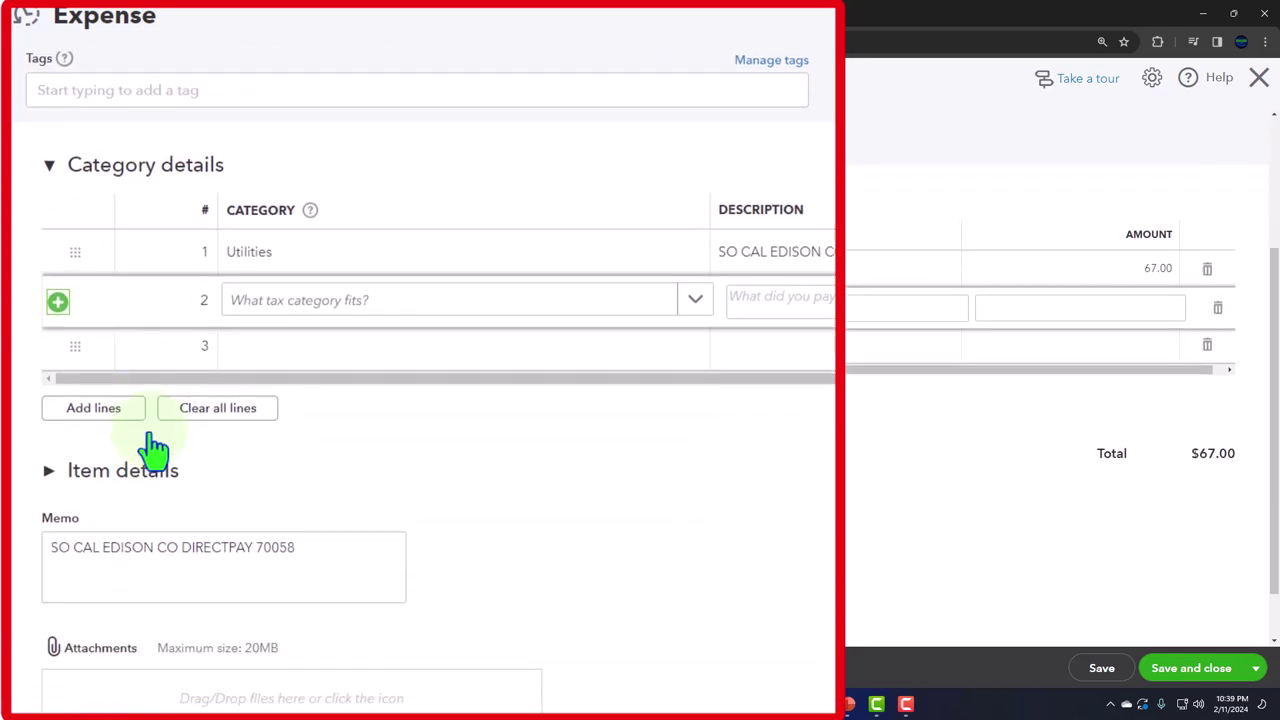
pyautogui.click(49, 471)
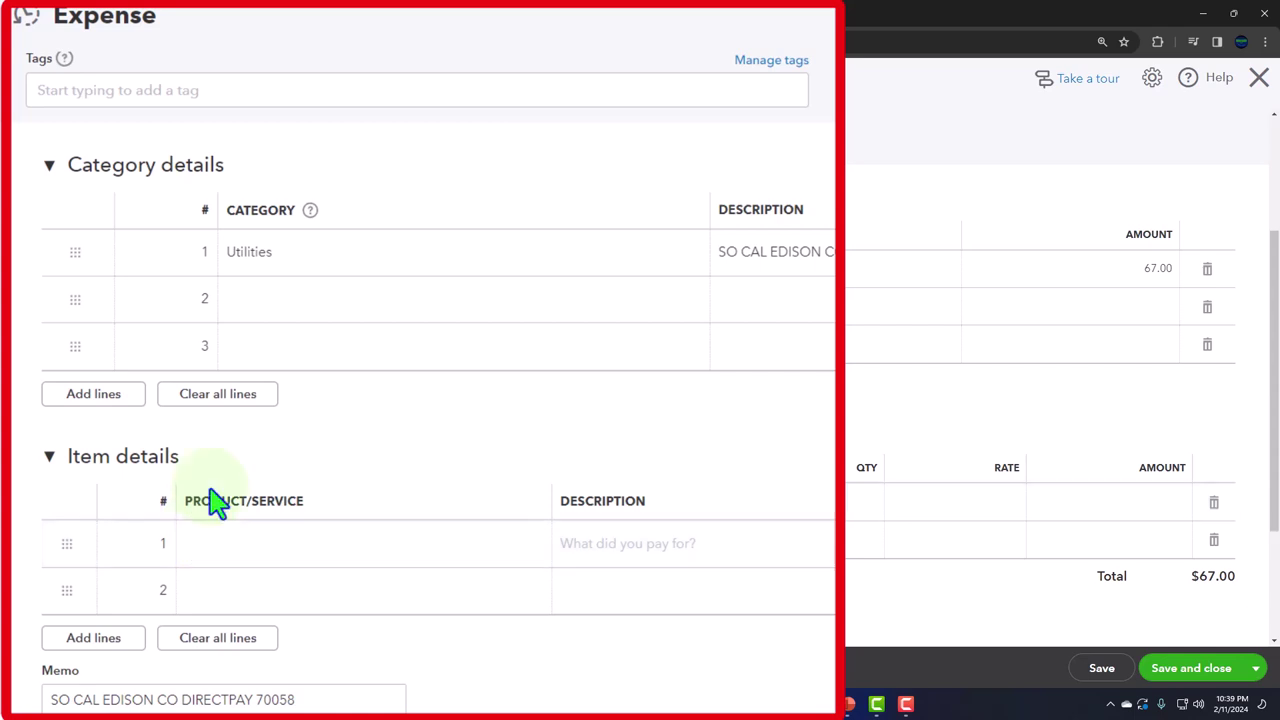
pyautogui.scroll(-2, 288, 290)
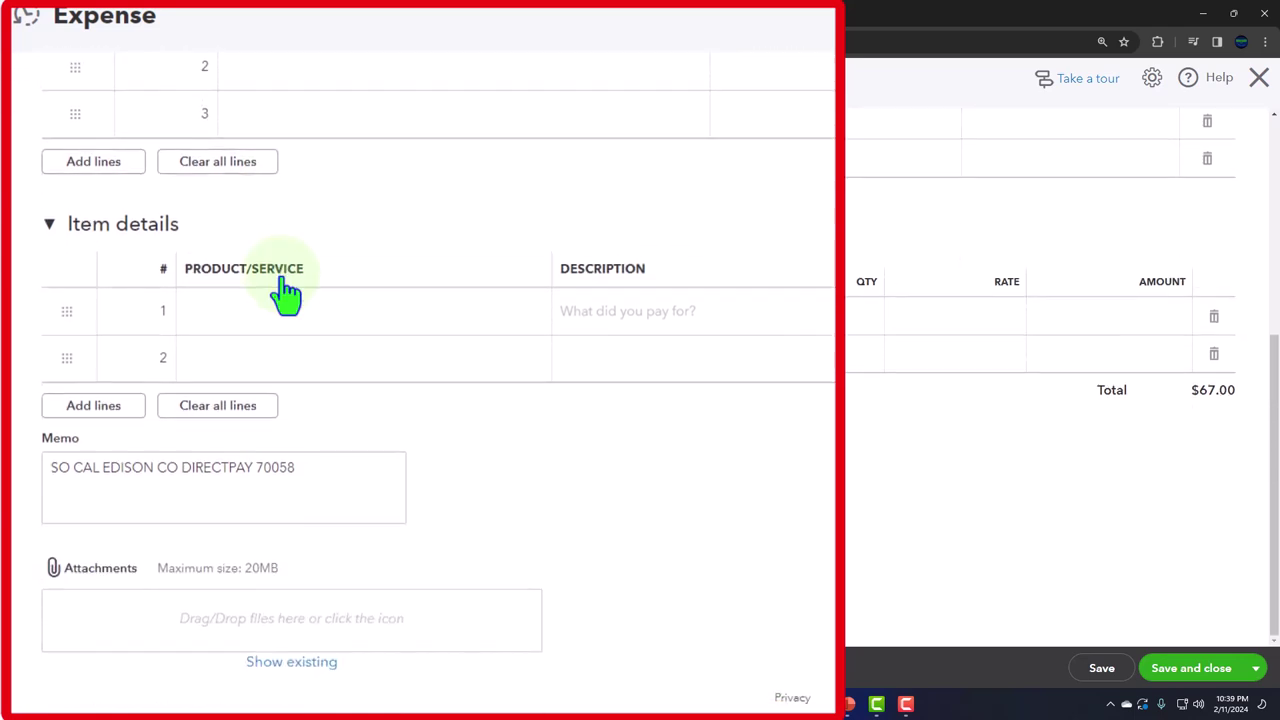
pyautogui.click(302, 468)
pyautogui.press('Tab')
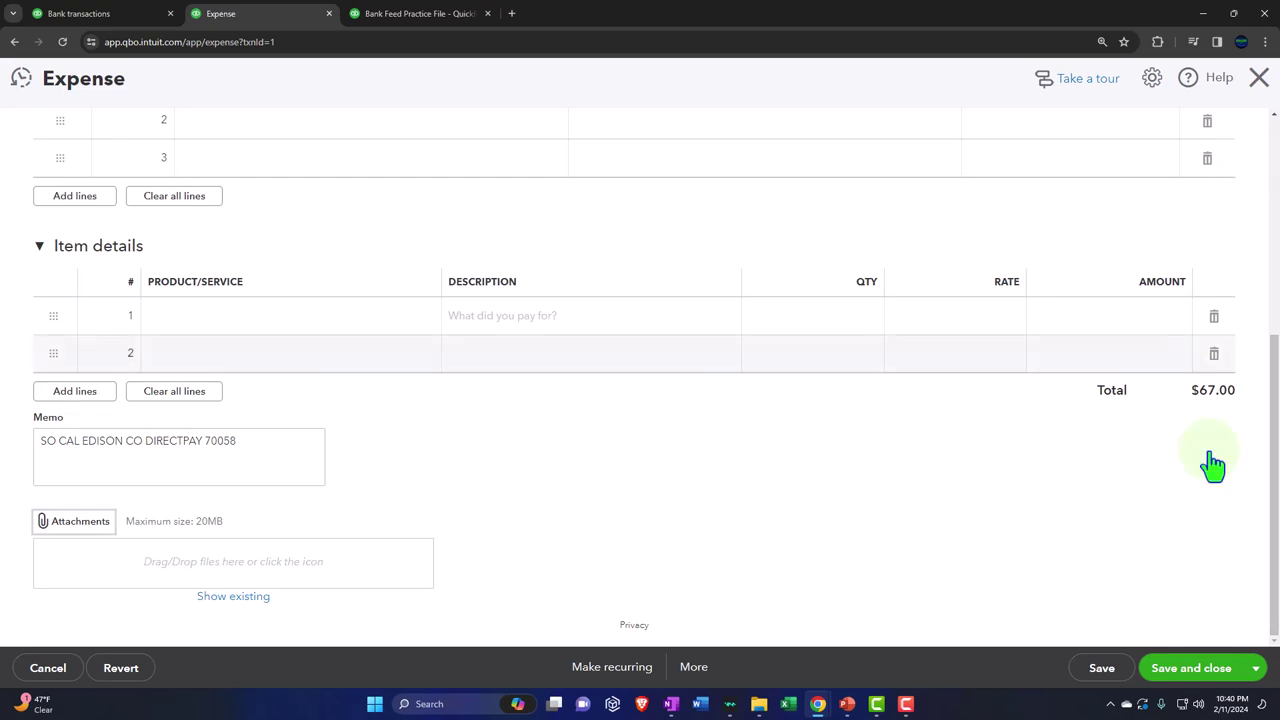
pyautogui.click(1259, 80)
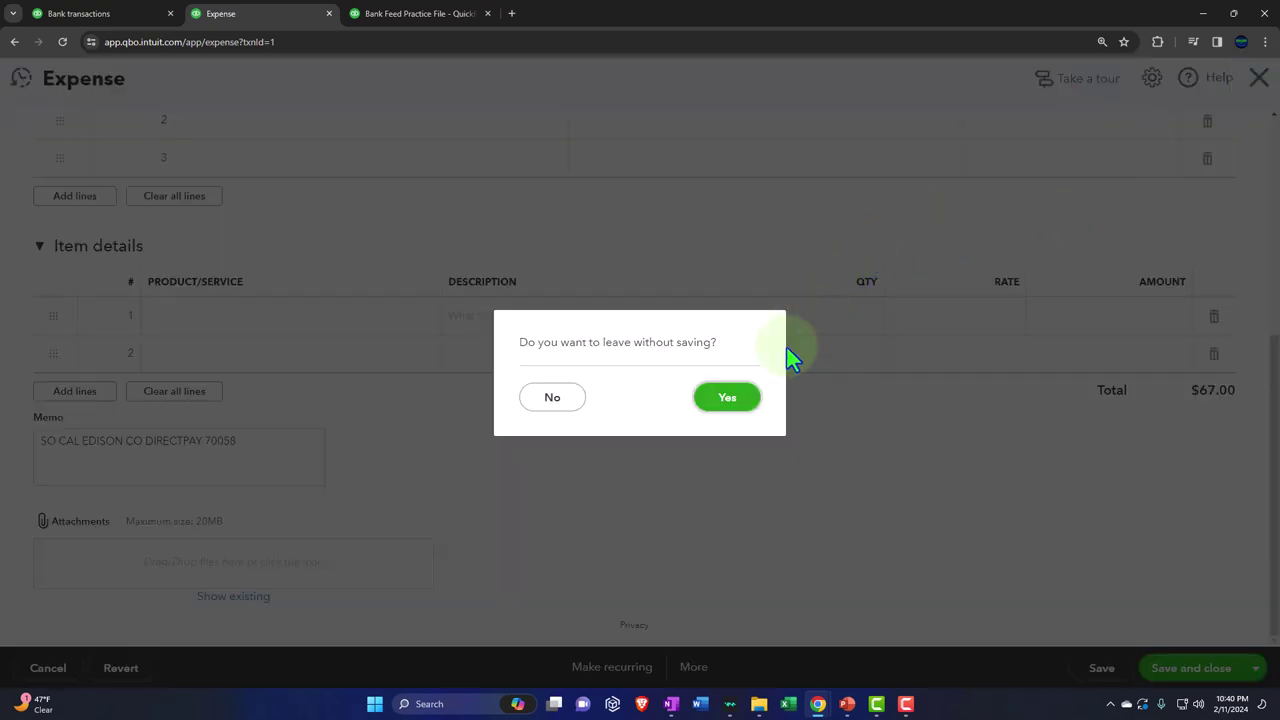
pyautogui.click(738, 405)
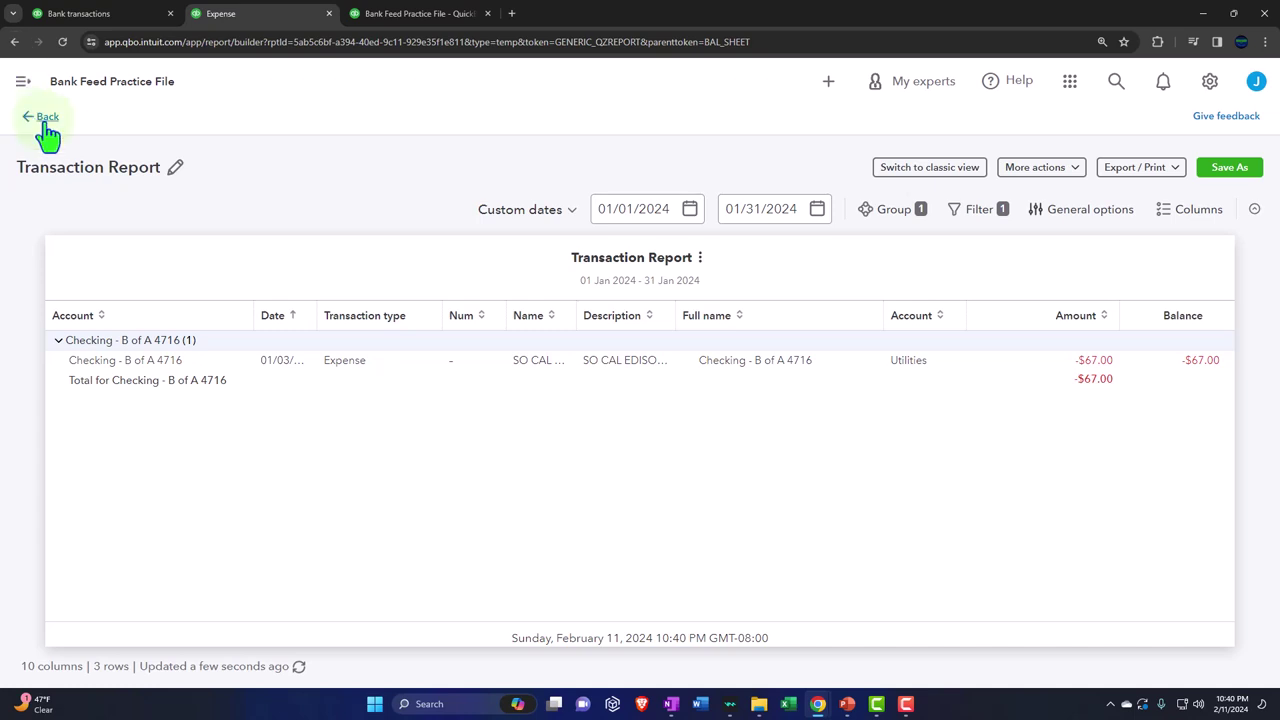
# Go back to the monthly Balance Sheet, dismissing the feedback survey, and examine its liabilities and equity section.
pyautogui.click(46, 122)
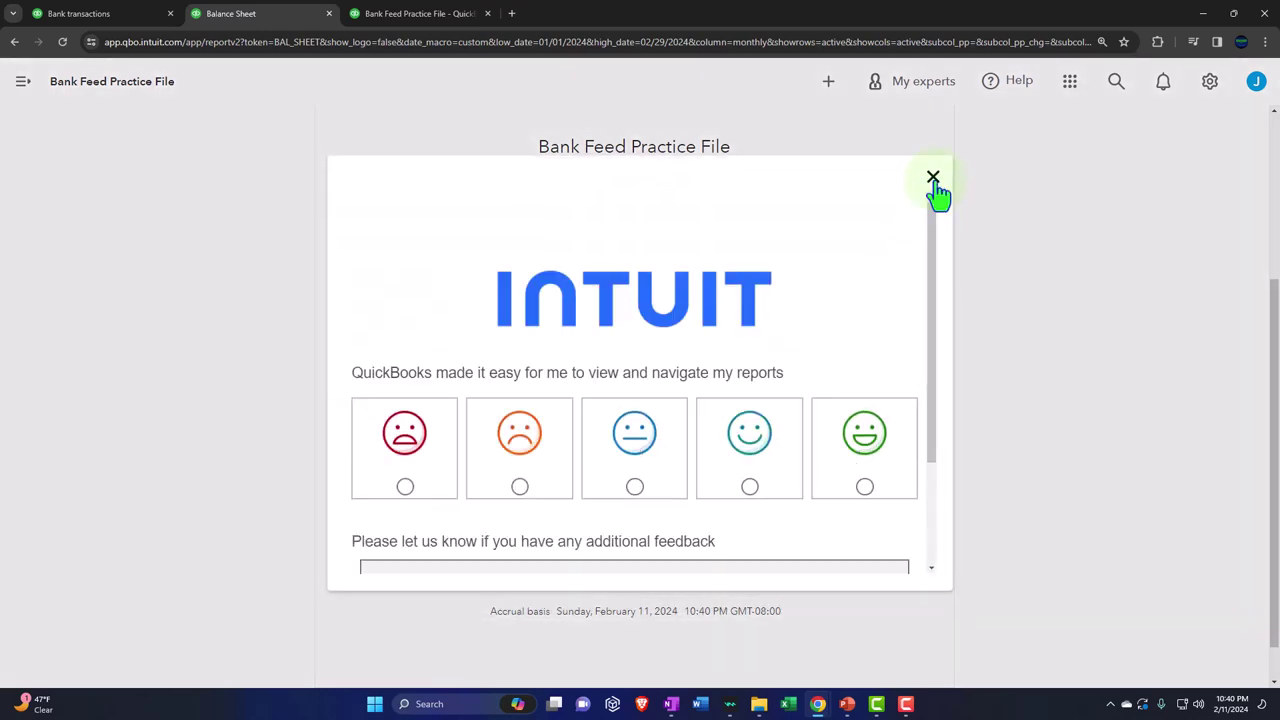
pyautogui.click(933, 180)
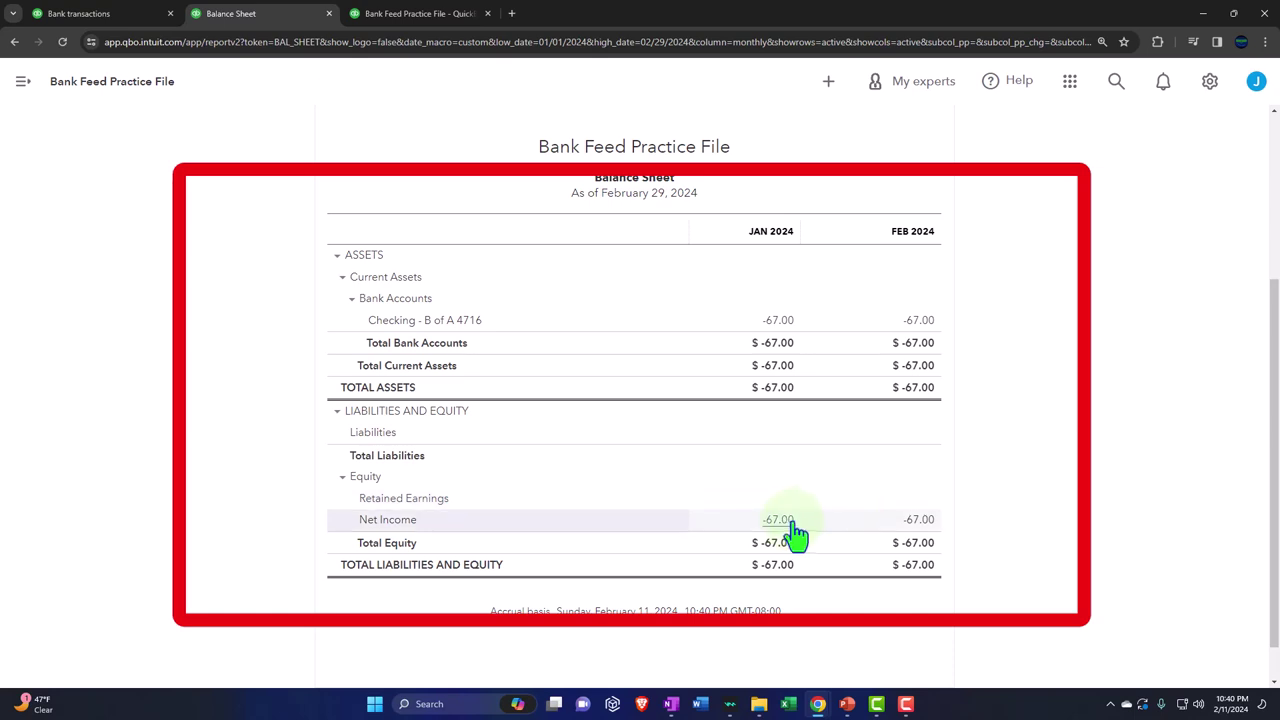
pyautogui.hotkey('ctrl', '+')
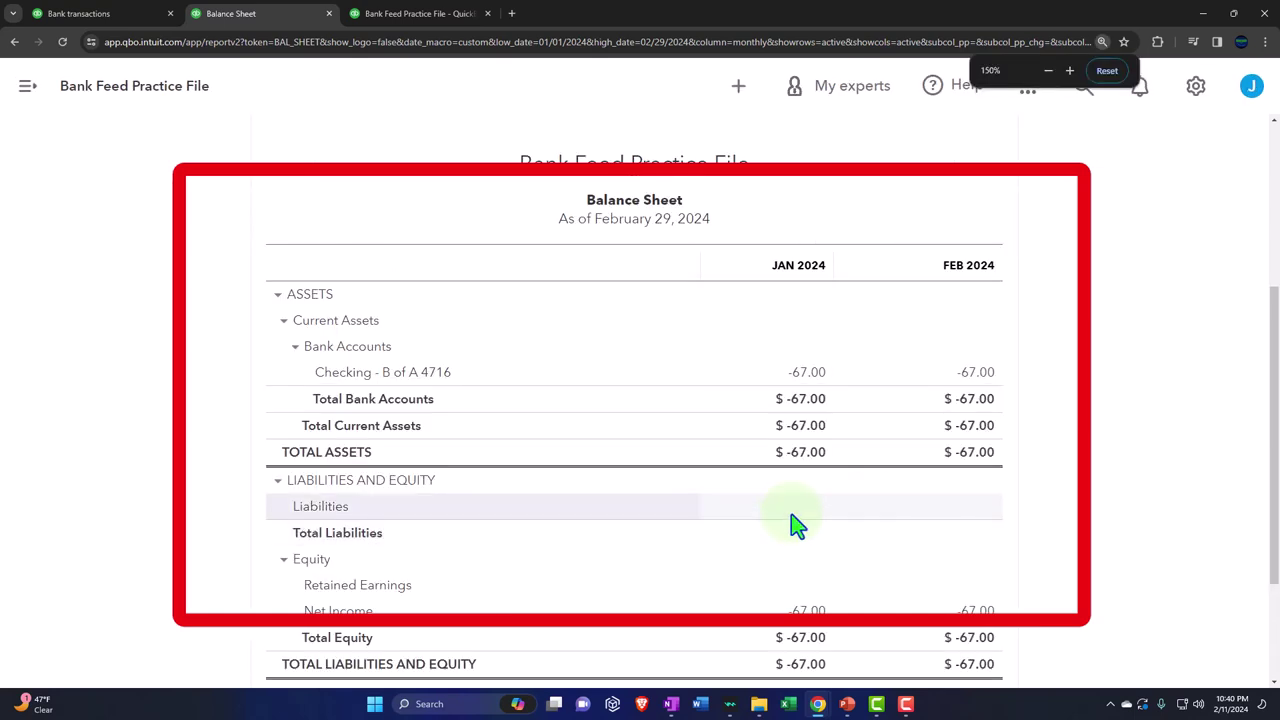
pyautogui.scroll(-3, 300, 472)
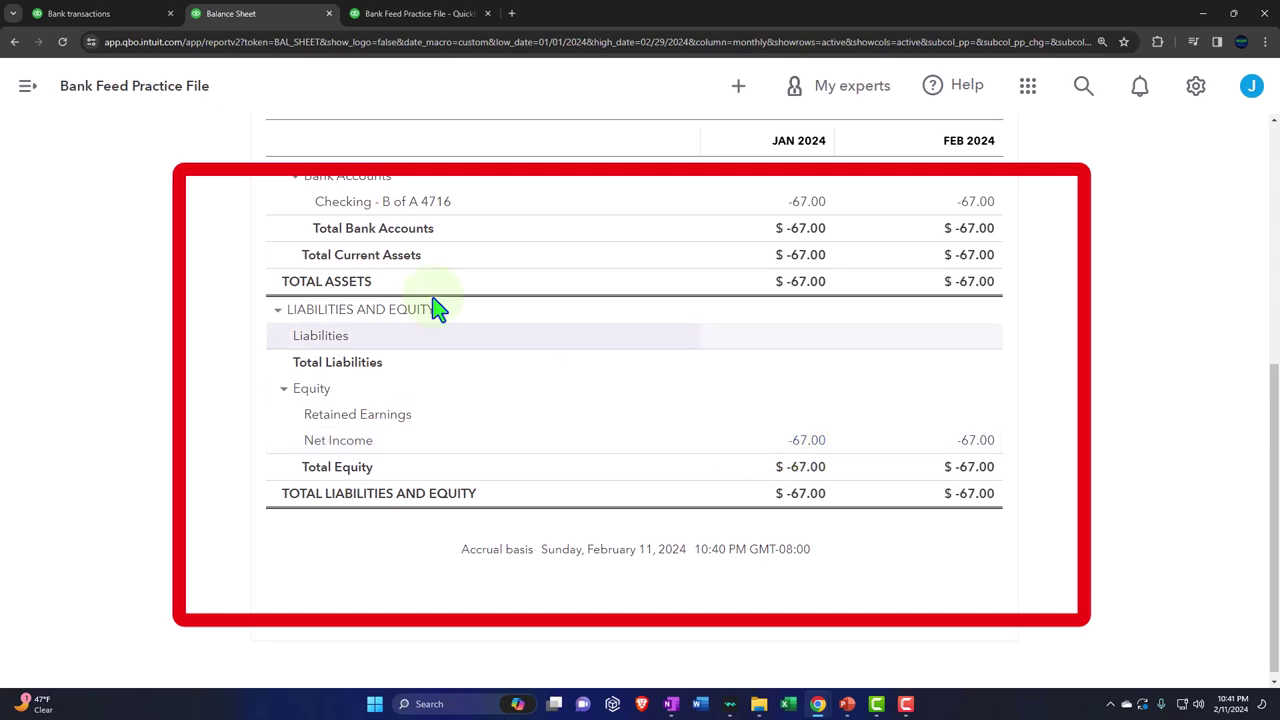
# Collapse the Balance Sheet's Assets and Liabilities and Equity sections to compare their monthly totals, and expand both again.
pyautogui.scroll(1, 285, 200)
pyautogui.click(278, 229)
pyautogui.click(279, 303)
pyautogui.hotkey('ctrl', '+')
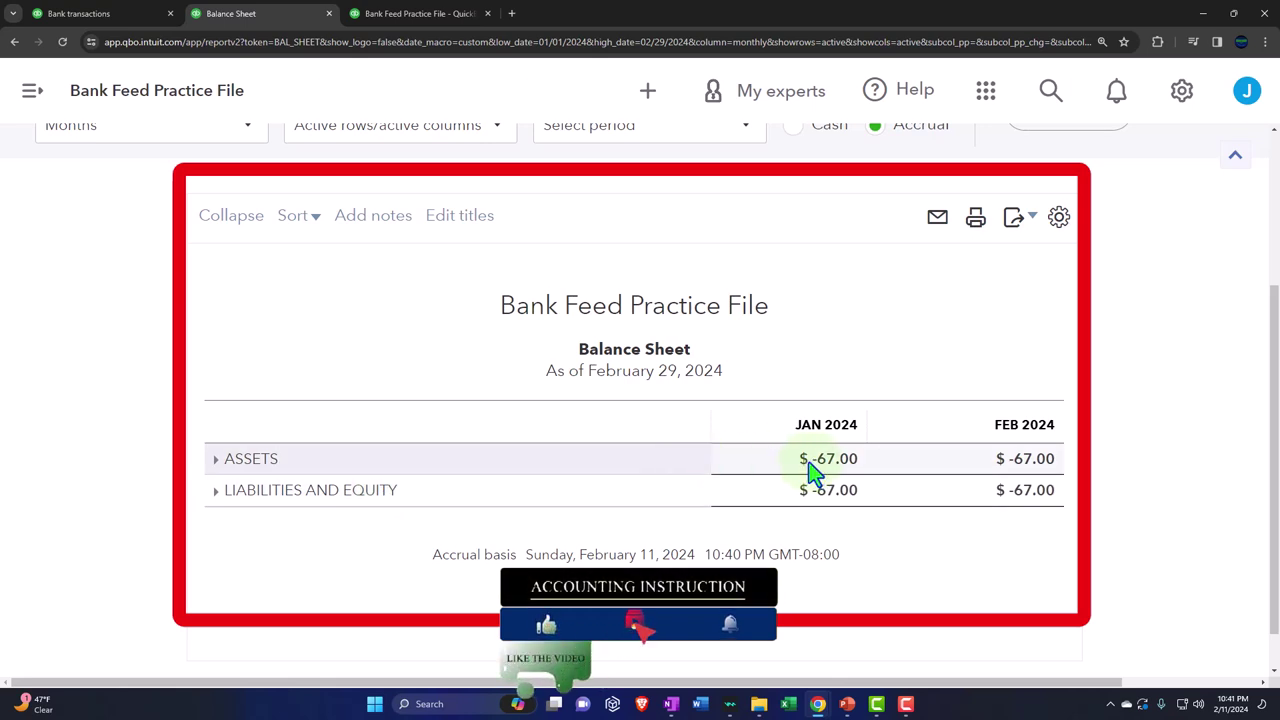
pyautogui.click(216, 490)
pyautogui.scroll(-2, 240, 520)
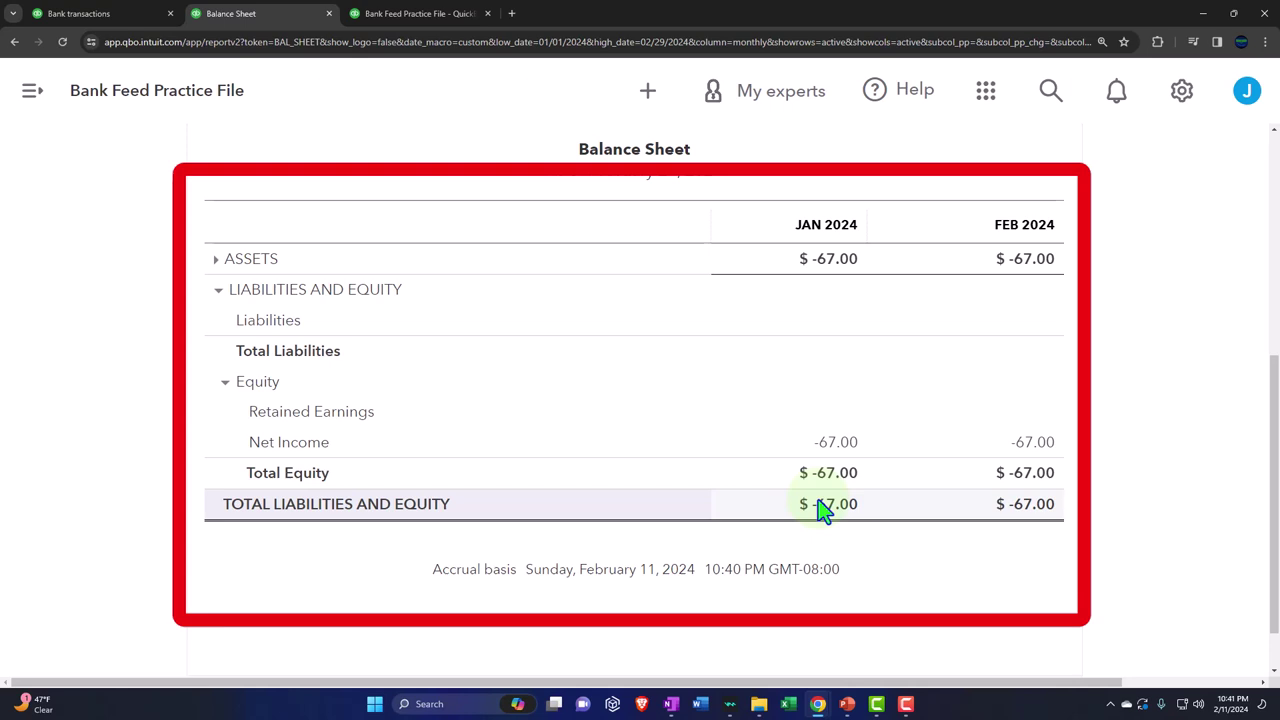
pyautogui.click(217, 259)
pyautogui.scroll(-1, 457, 486)
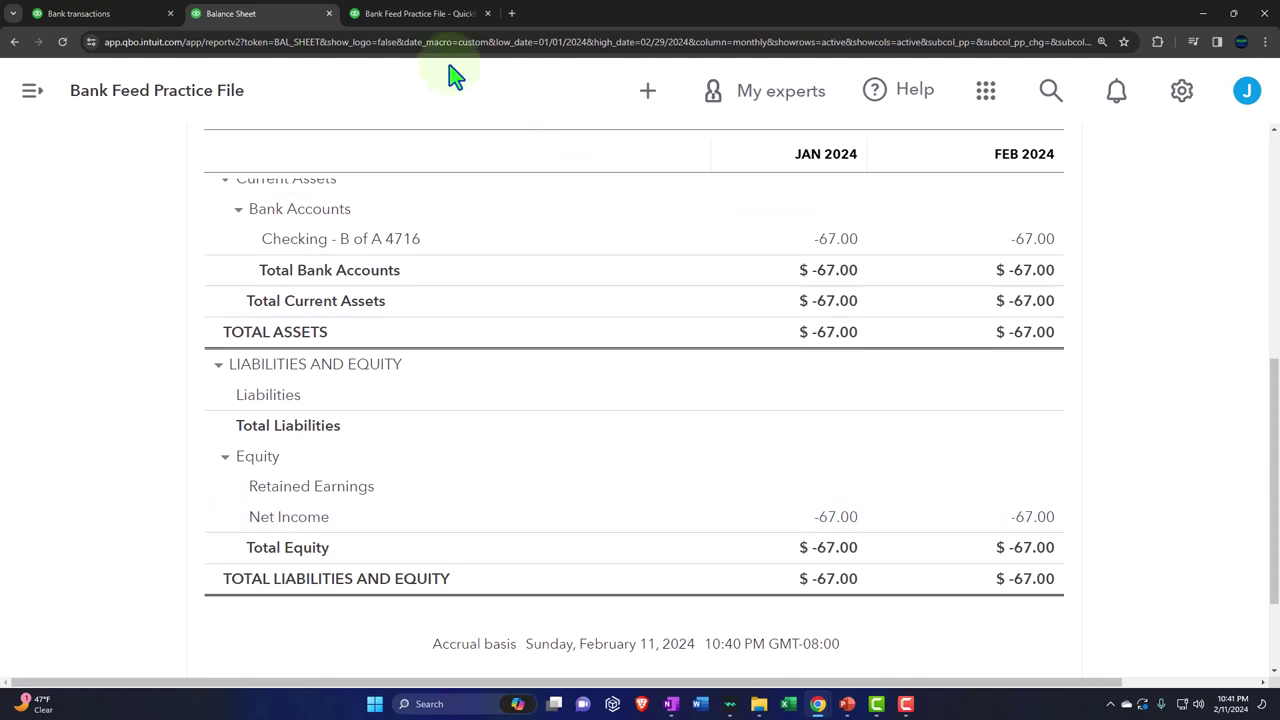
# Run the Profit and Loss report for 01/01/2024 to 02/29/2024 with columns displayed by Months.
pyautogui.click(410, 14)
pyautogui.scroll(3, 330, 310)
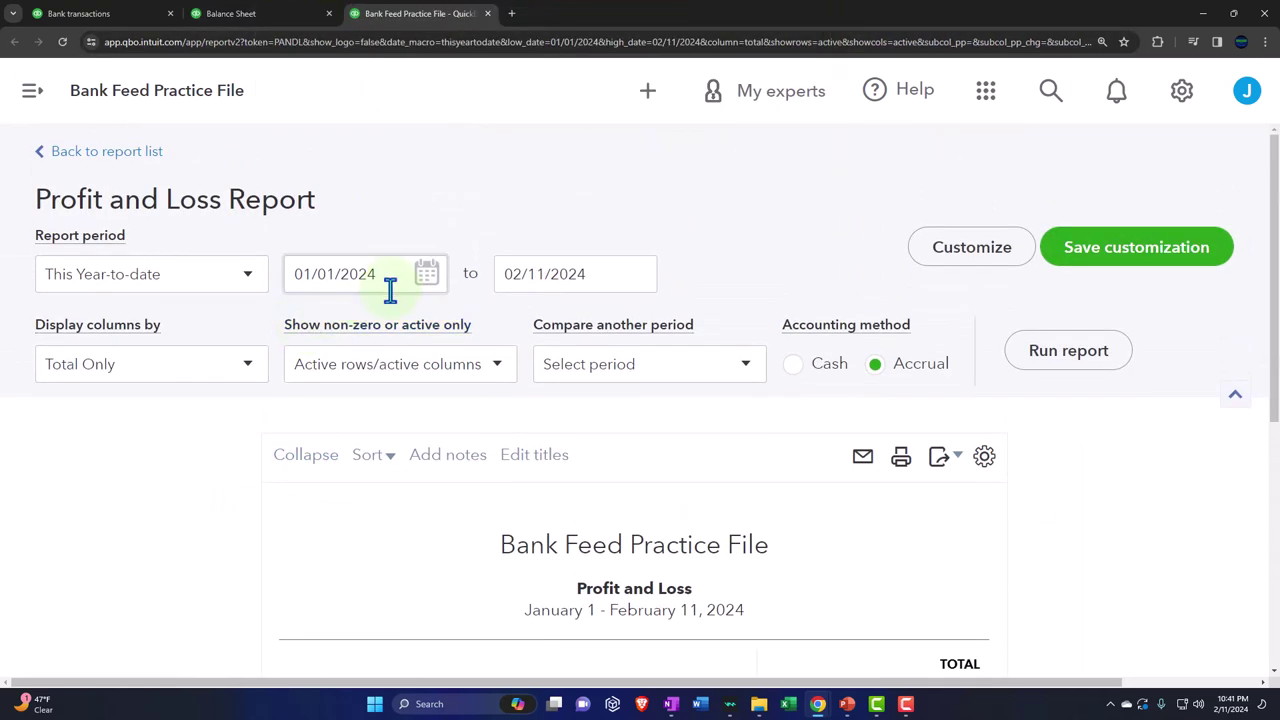
pyautogui.click(389, 289)
pyautogui.write('010124')
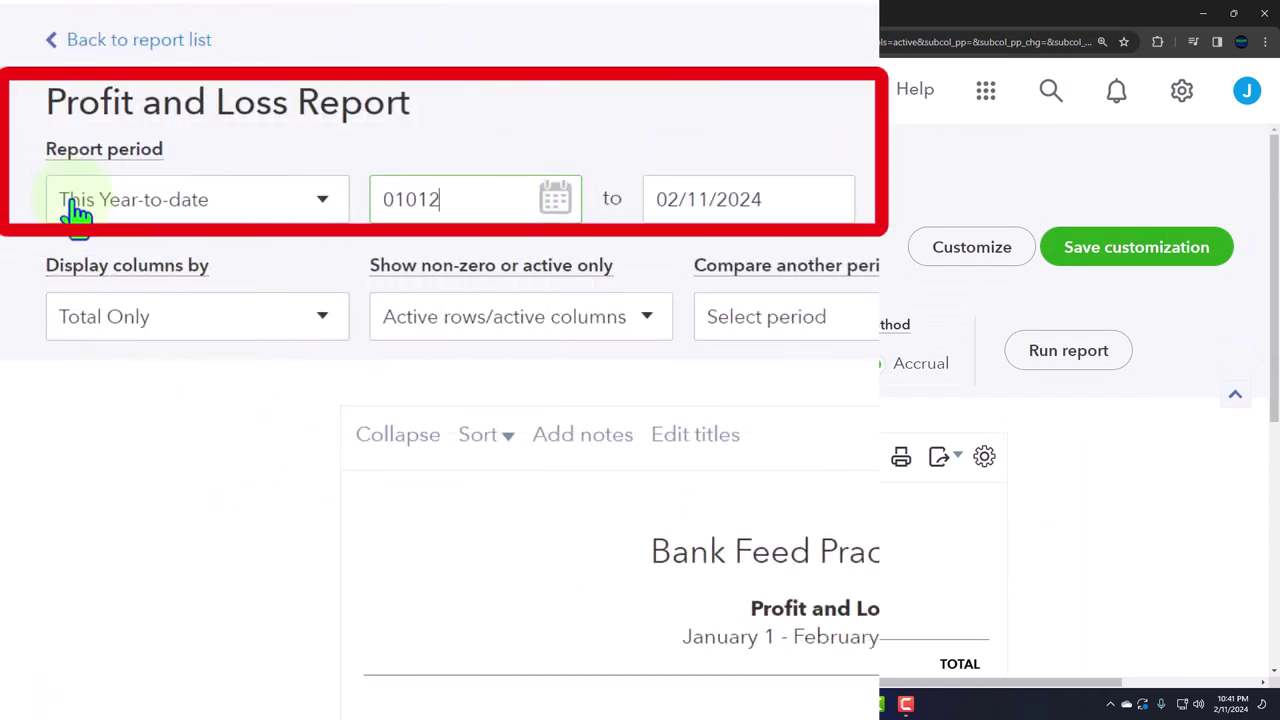
pyautogui.press('Tab')
pyautogui.write('022924')
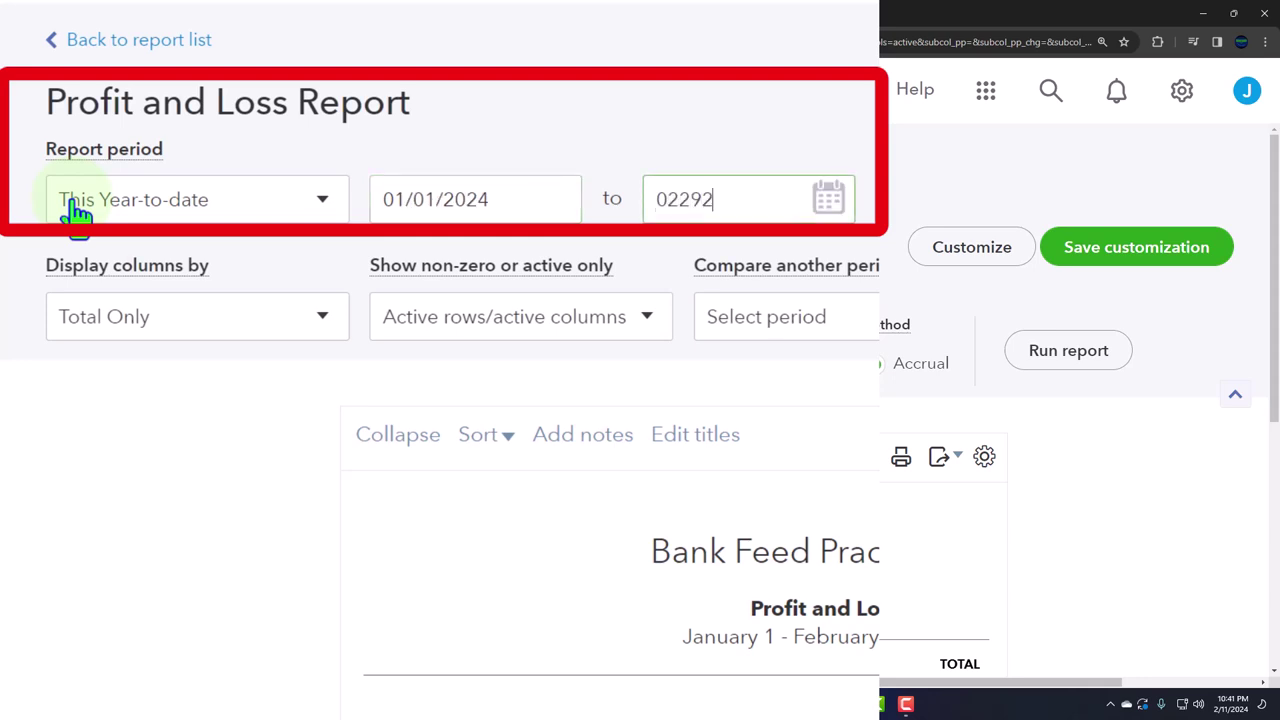
pyautogui.press('Tab')
pyautogui.click(290, 320)
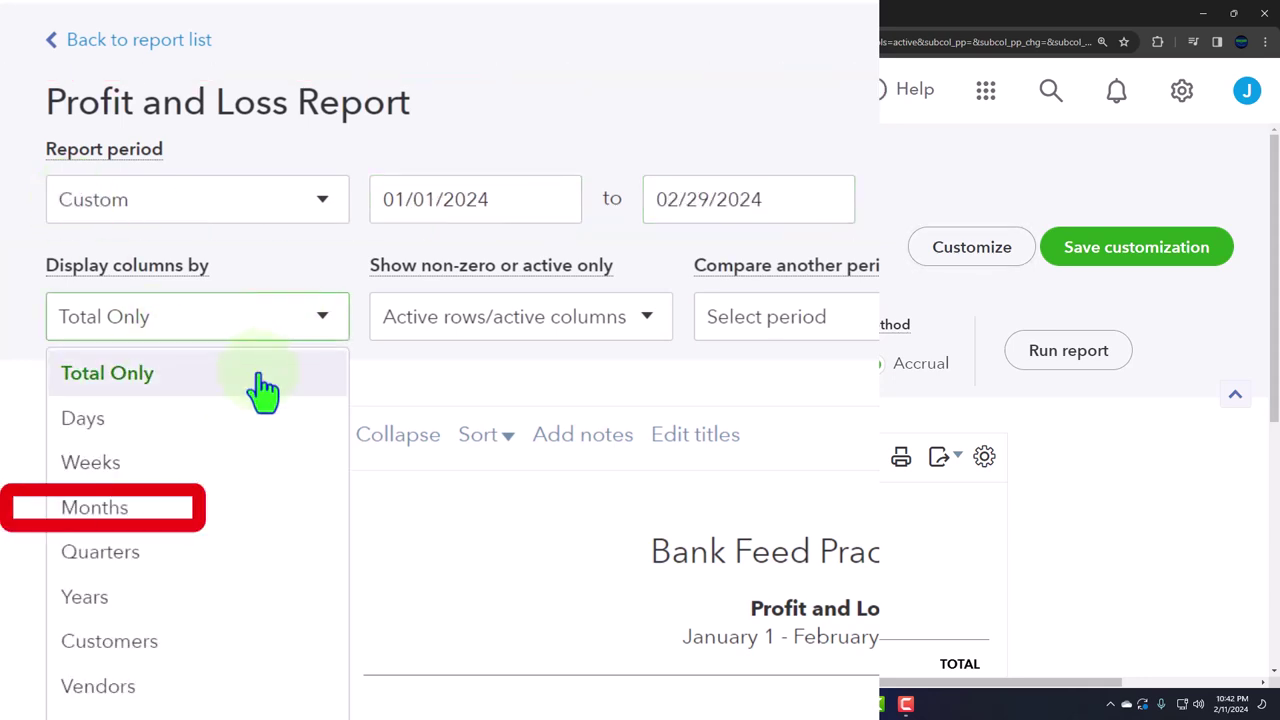
pyautogui.click(205, 515)
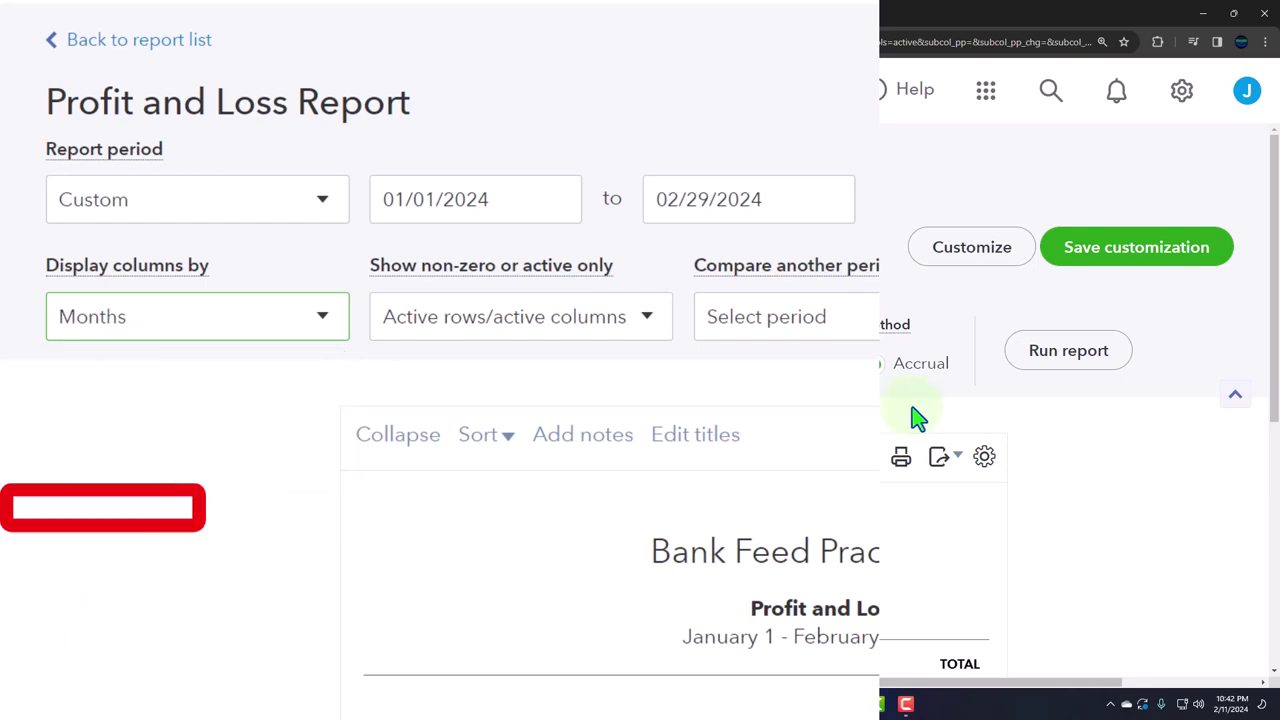
pyautogui.click(1040, 370)
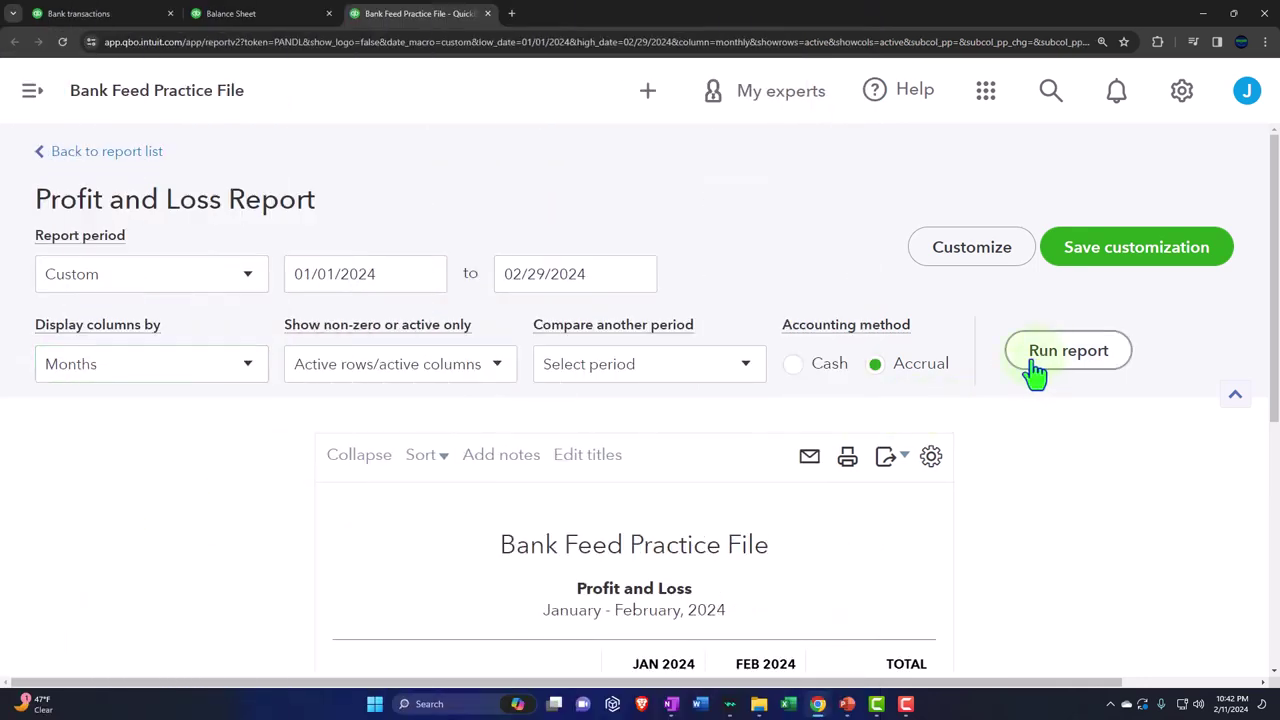
# Drill into the January Utilities amount, inspect its expense from the transaction report, and return to the Profit and Loss report.
pyautogui.scroll(-4, 1030, 368)
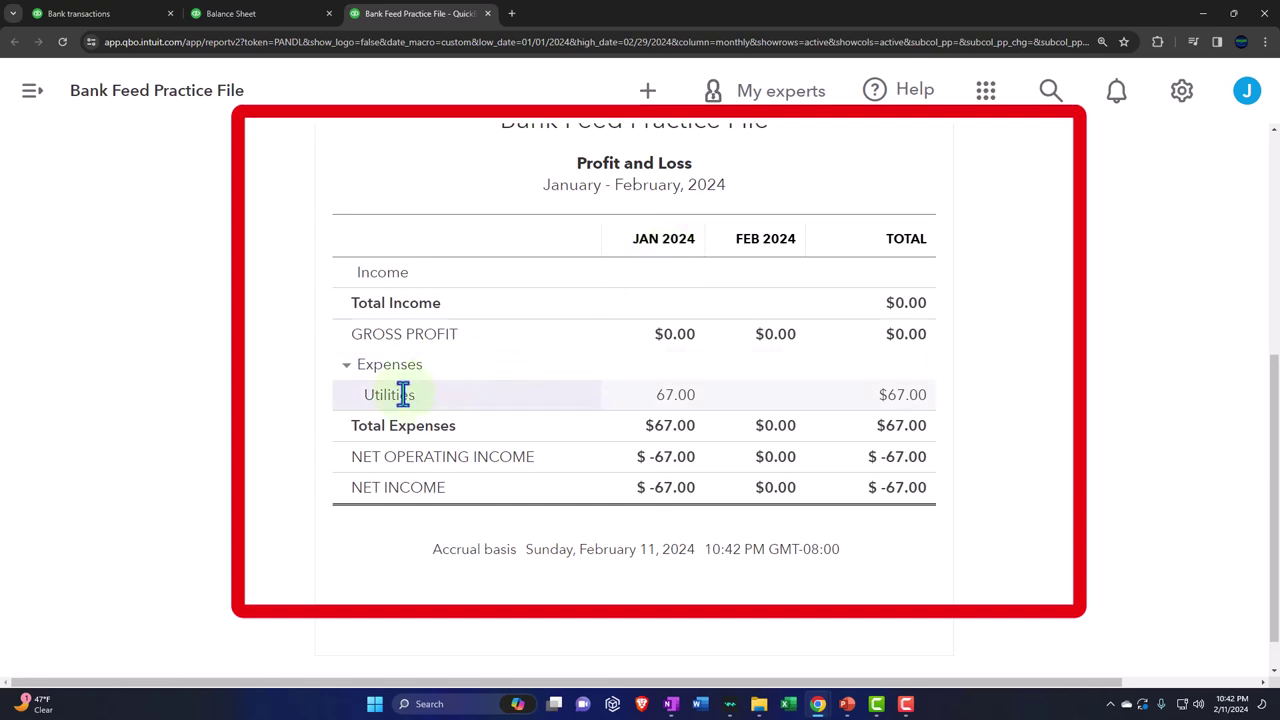
pyautogui.click(678, 405)
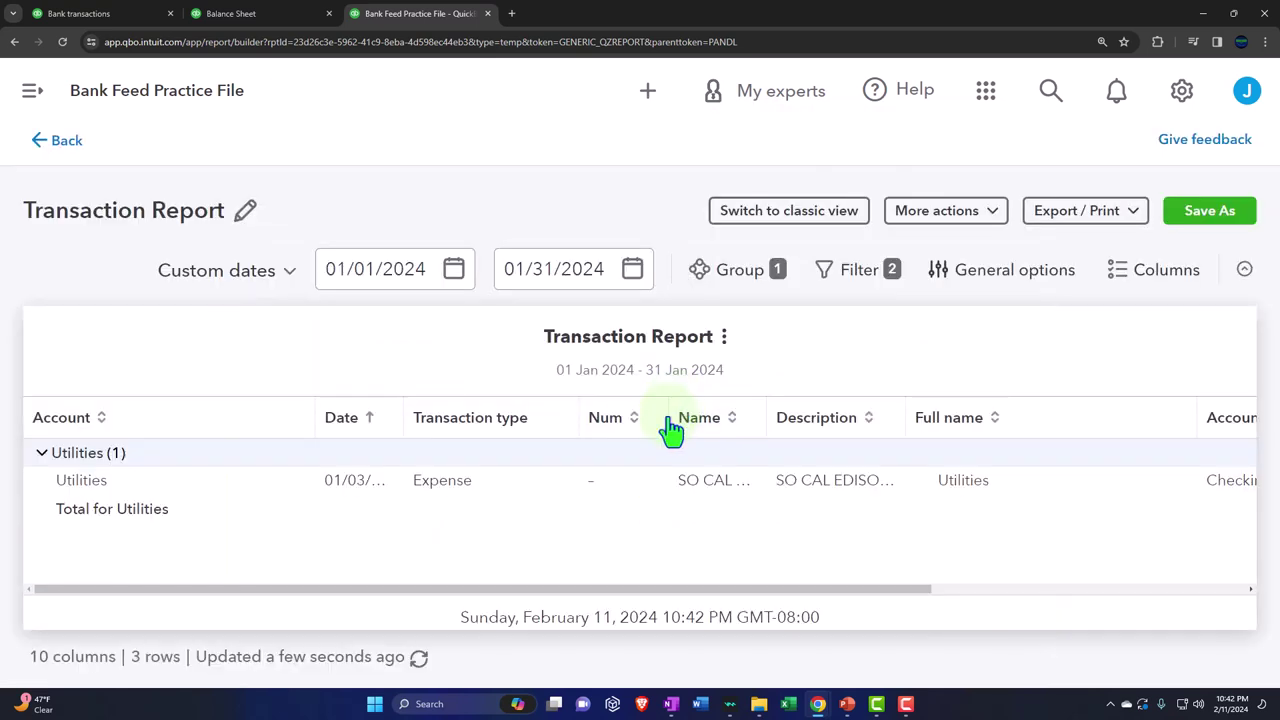
pyautogui.hotkey('ctrl', '-')
pyautogui.hotkey('ctrl', '-')
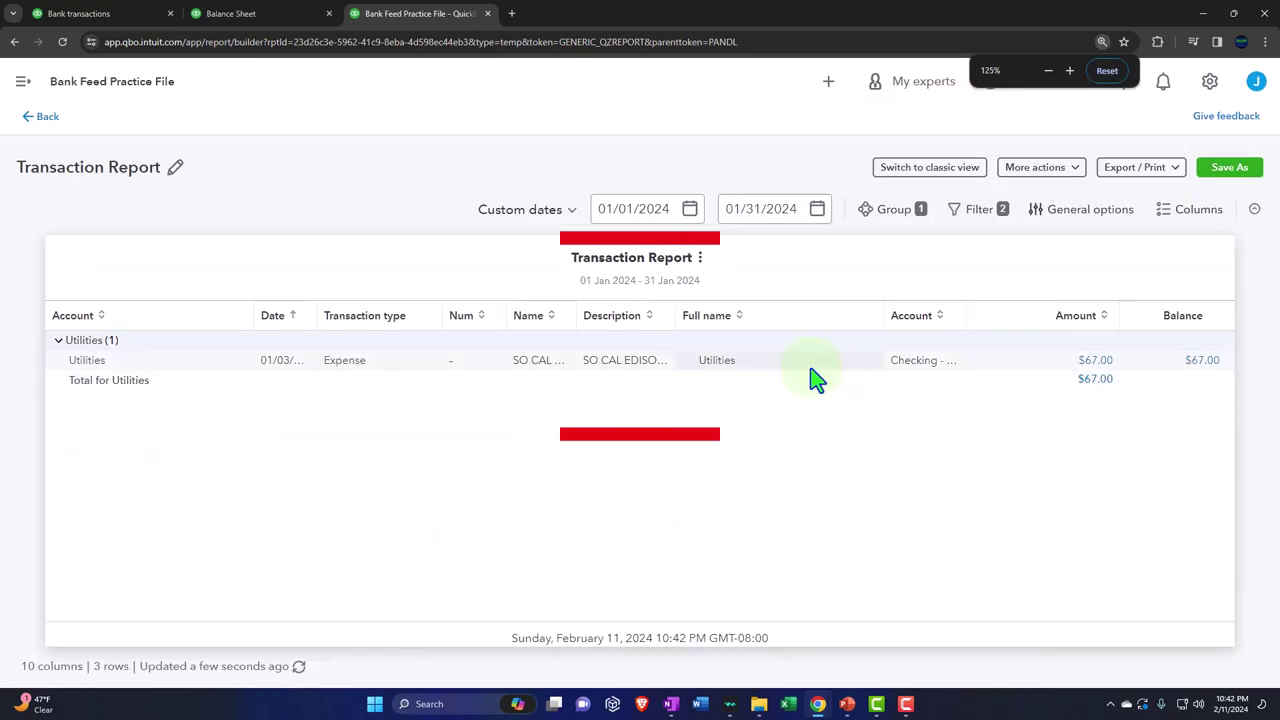
pyautogui.click(1092, 366)
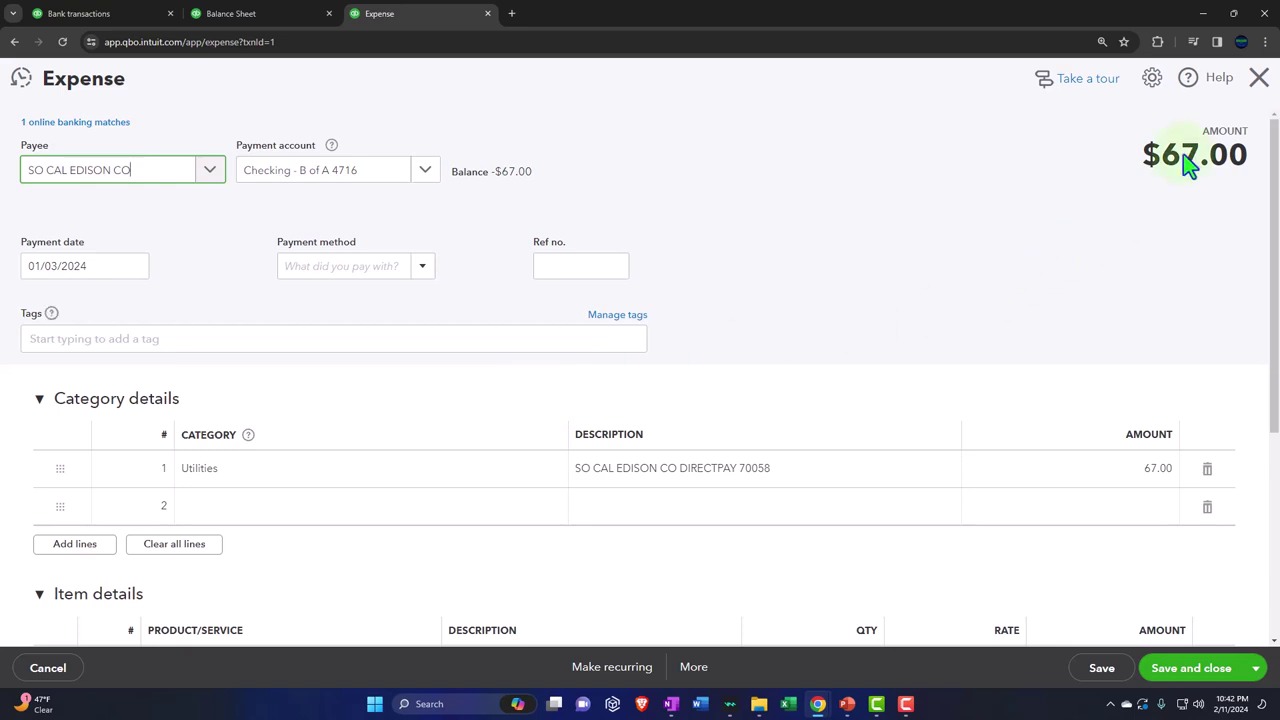
pyautogui.click(1259, 80)
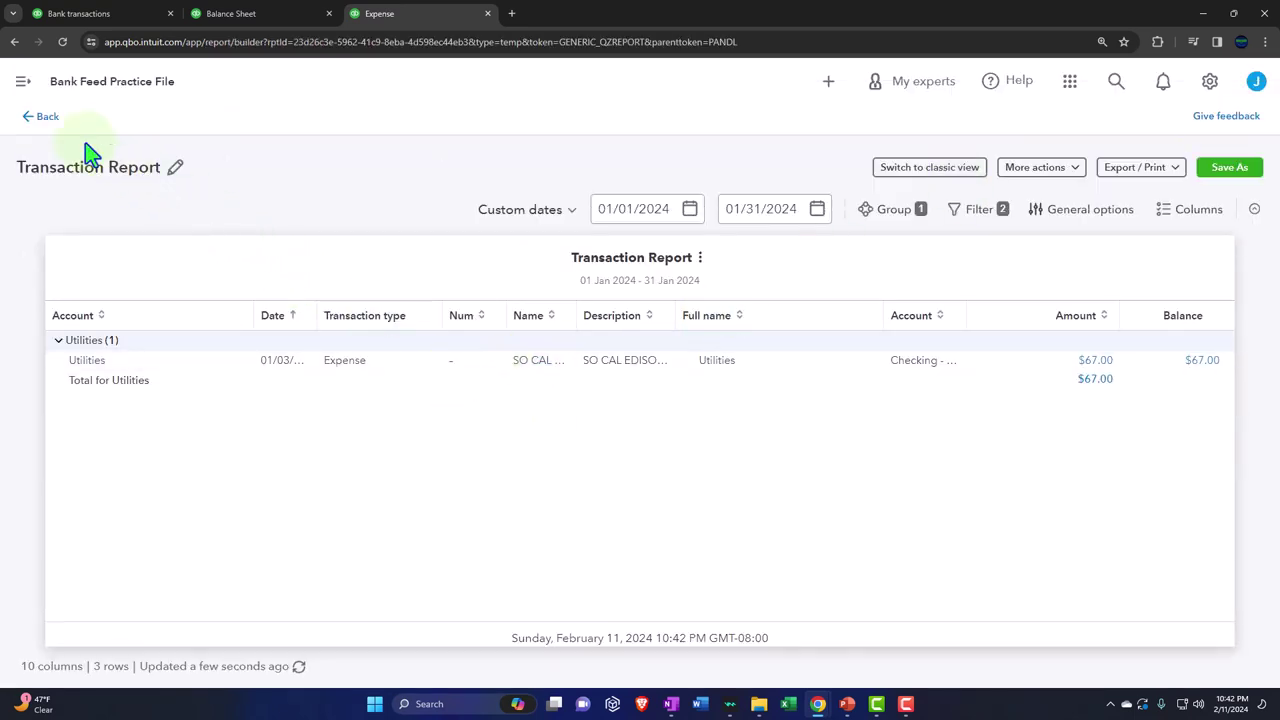
pyautogui.click(48, 118)
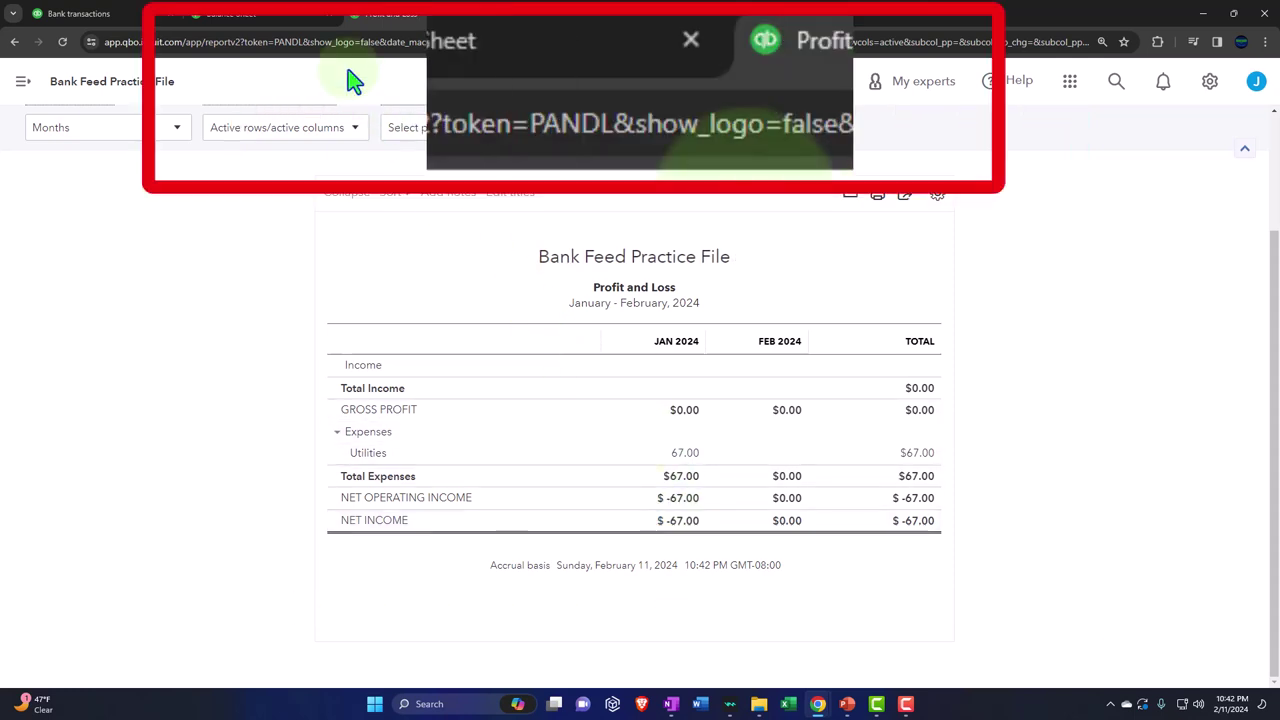
# Go back to the Balance Sheet and examine its equity section, collapsing Equity to its total and expanding it again.
pyautogui.click(231, 13)
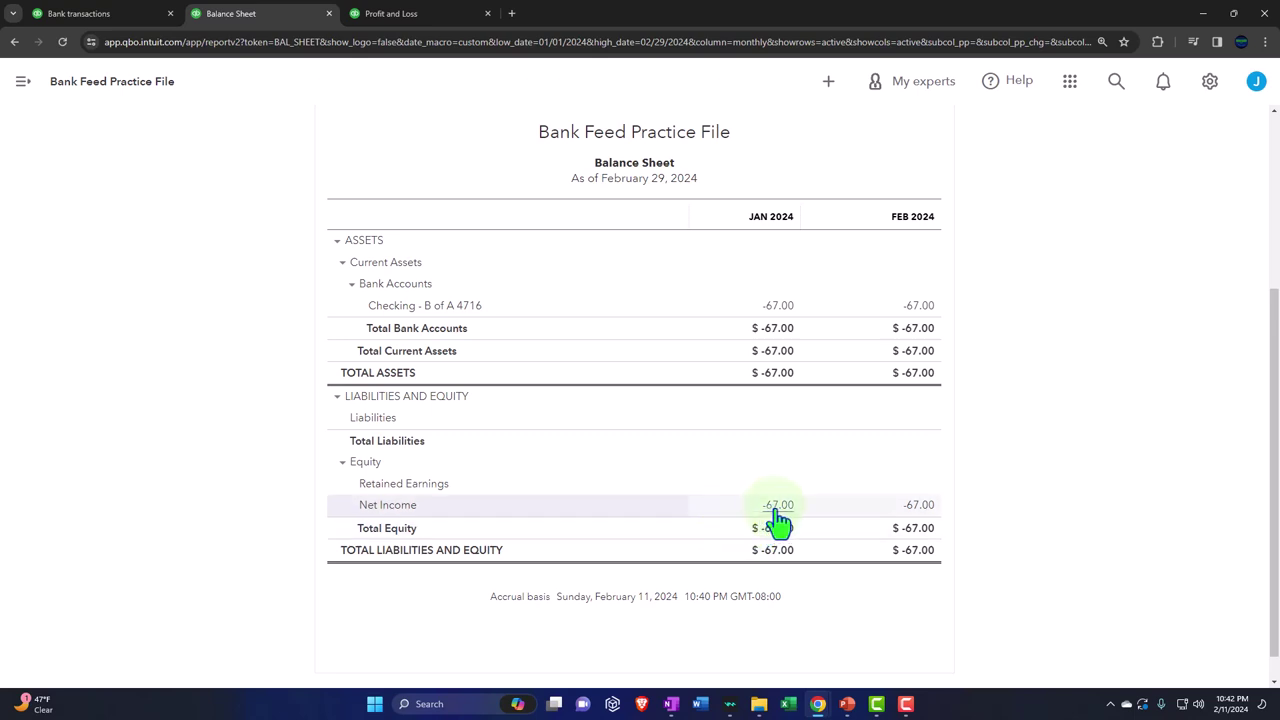
pyautogui.scroll(-2, 644, 534)
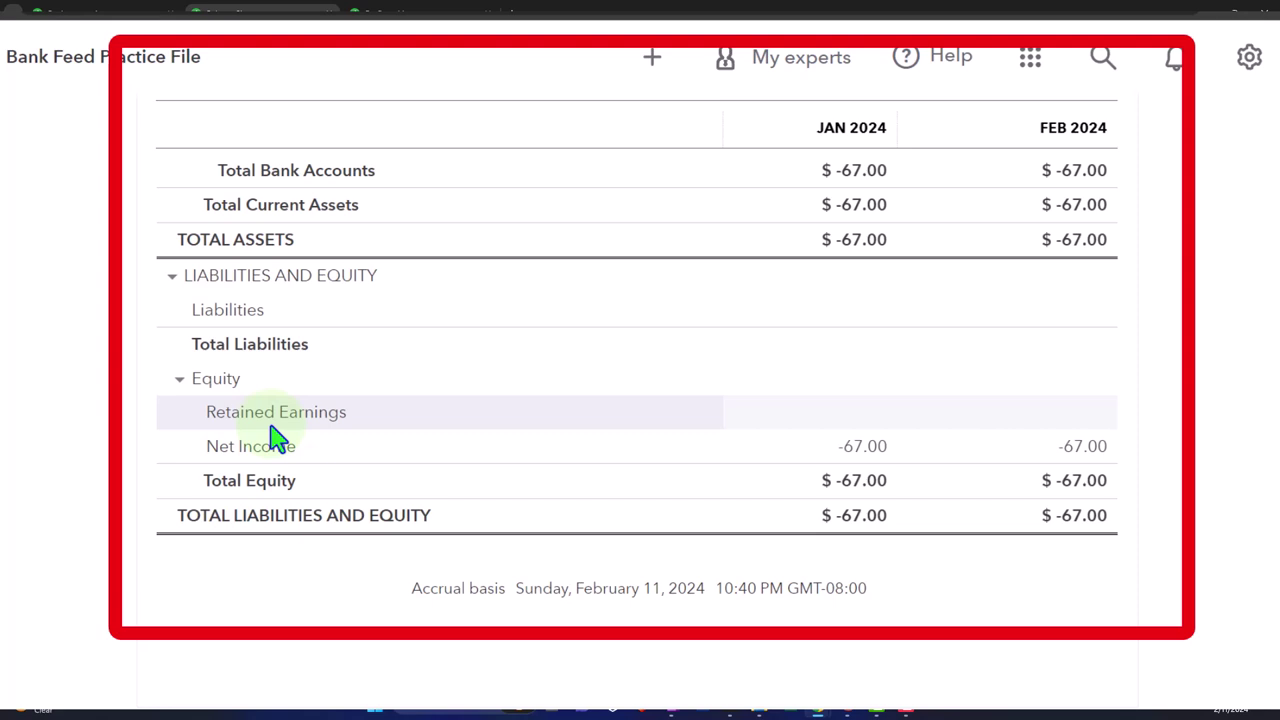
pyautogui.click(180, 382)
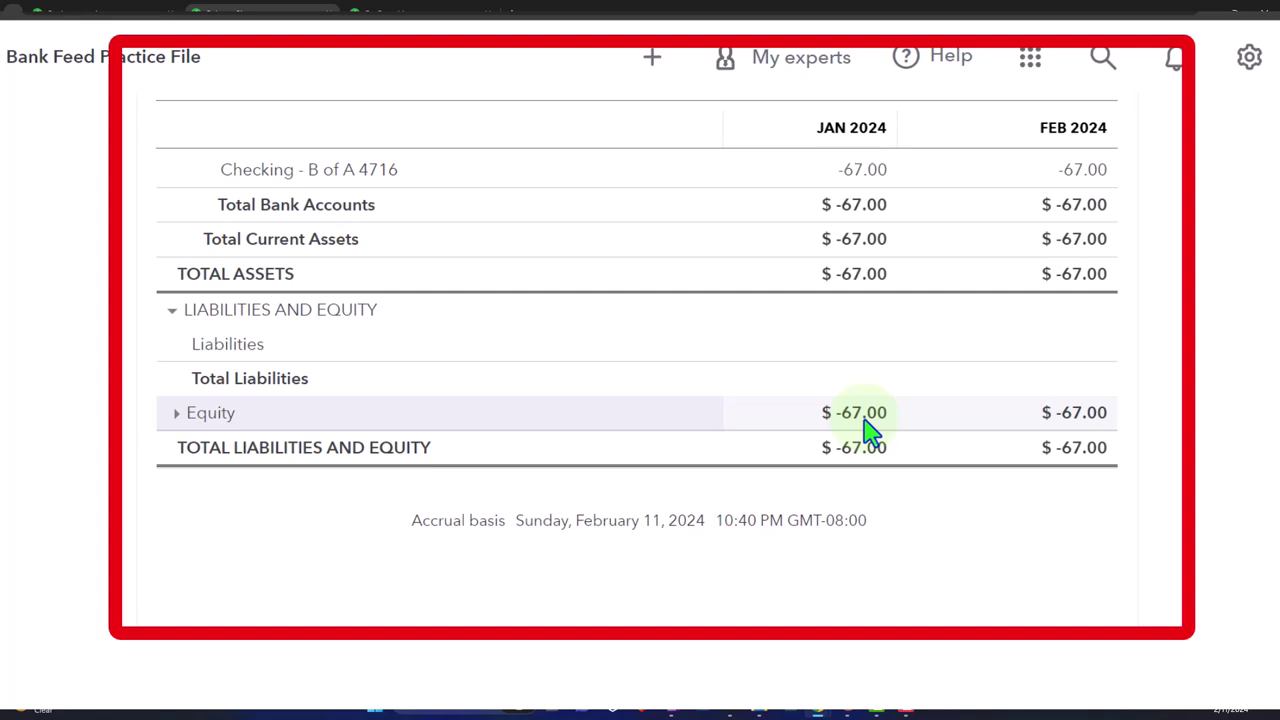
pyautogui.click(178, 414)
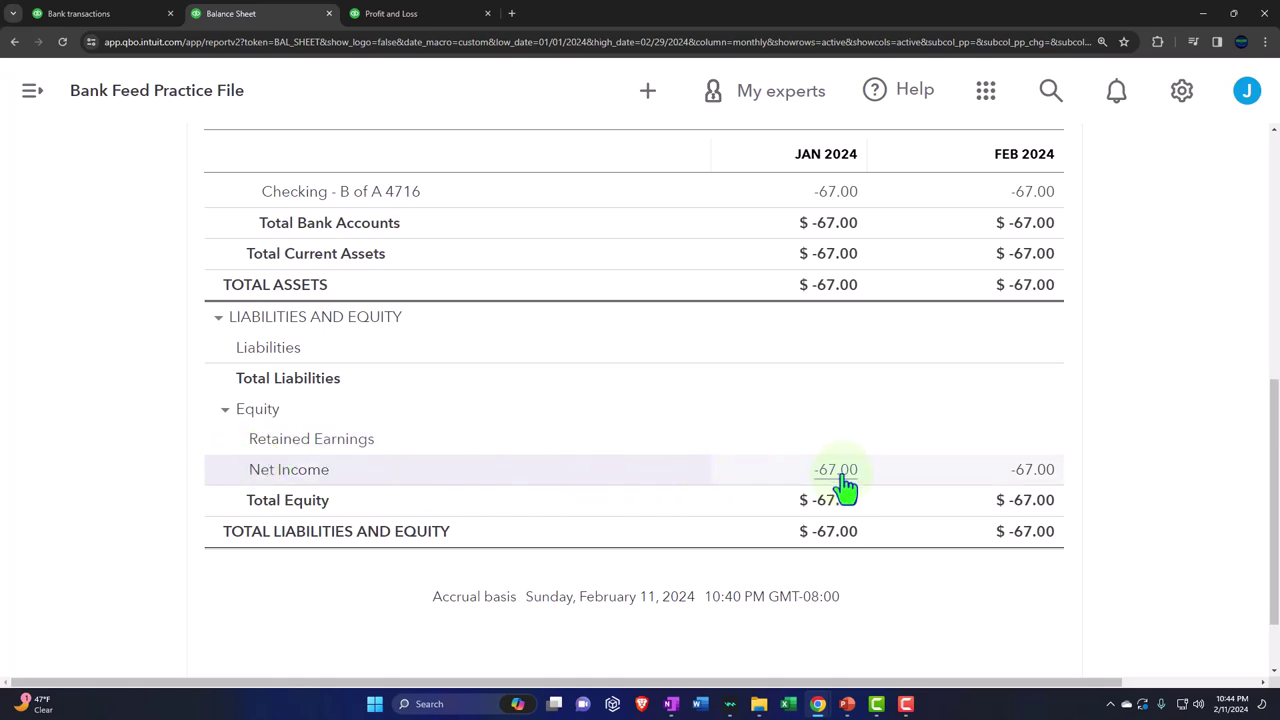
# Run the Balance Sheet for 01/01/2025 to 01/01/2025 and examine Retained Earnings and Net Income.
pyautogui.scroll(10, 838, 452)
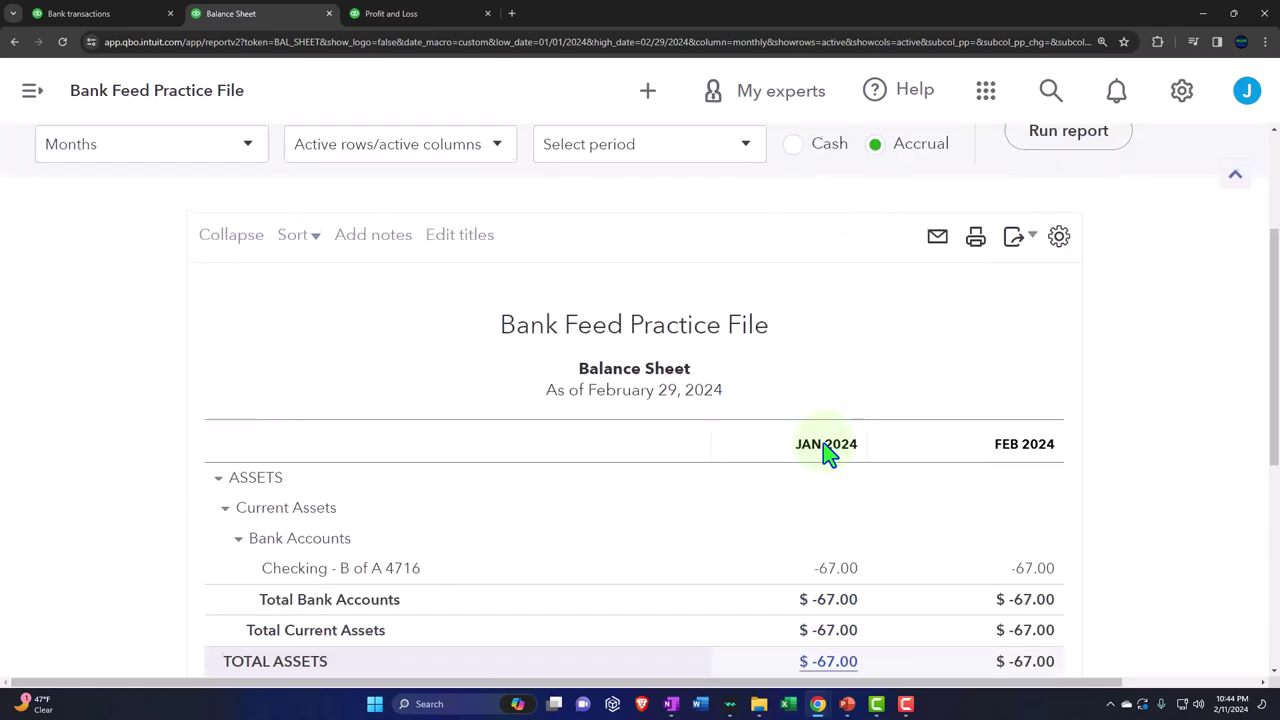
pyautogui.click(586, 354)
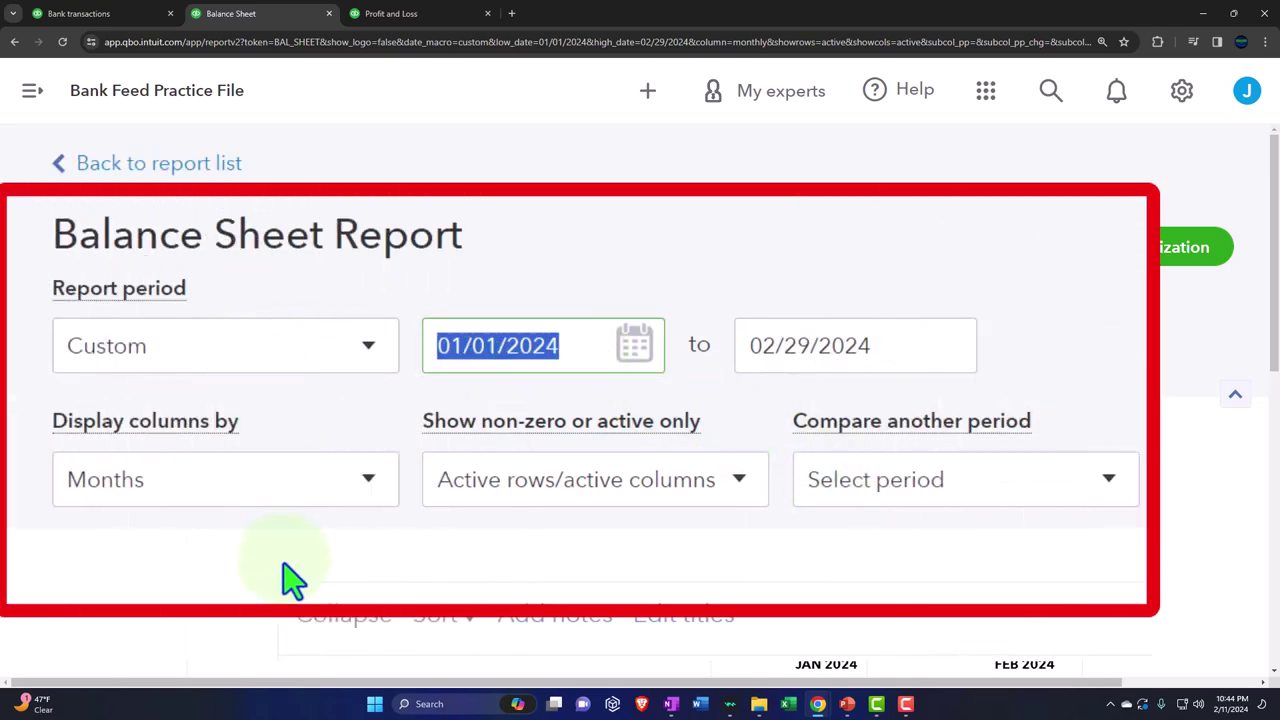
pyautogui.write('01012025')
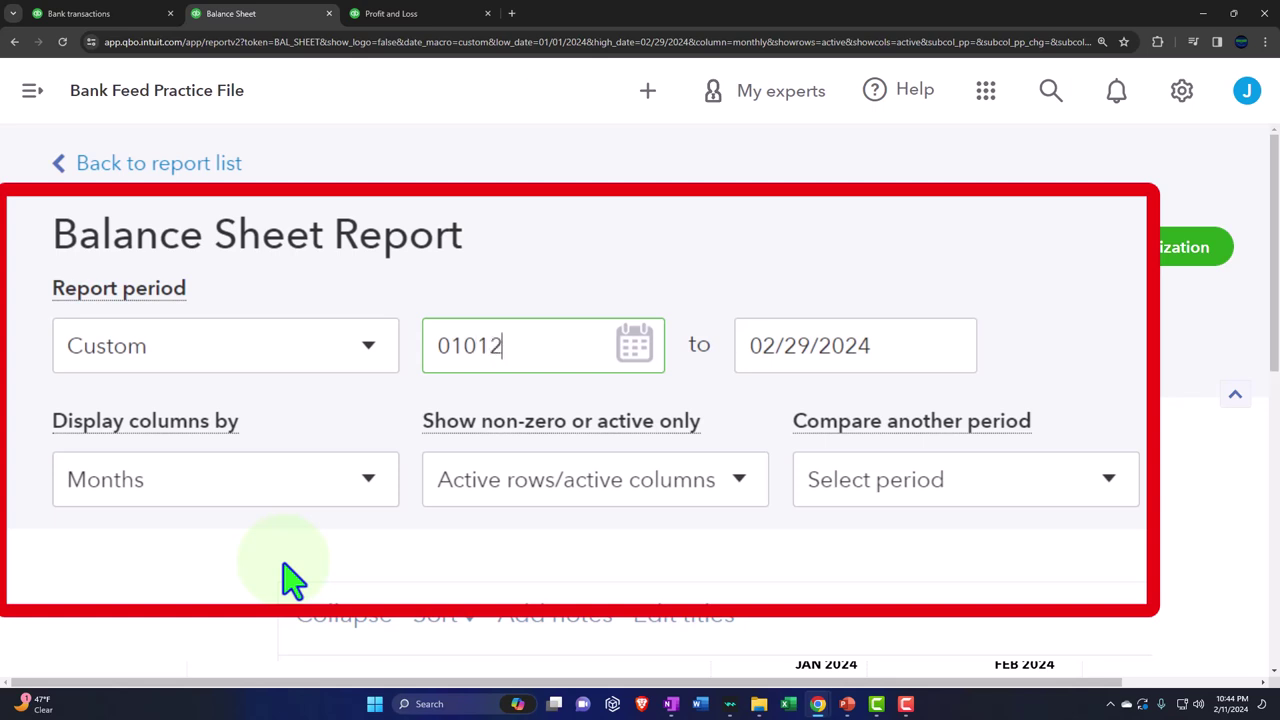
pyautogui.press('Tab')
pyautogui.write('040')
pyautogui.press('BackSpace')
pyautogui.press('BackSpace')
pyautogui.write('10125')
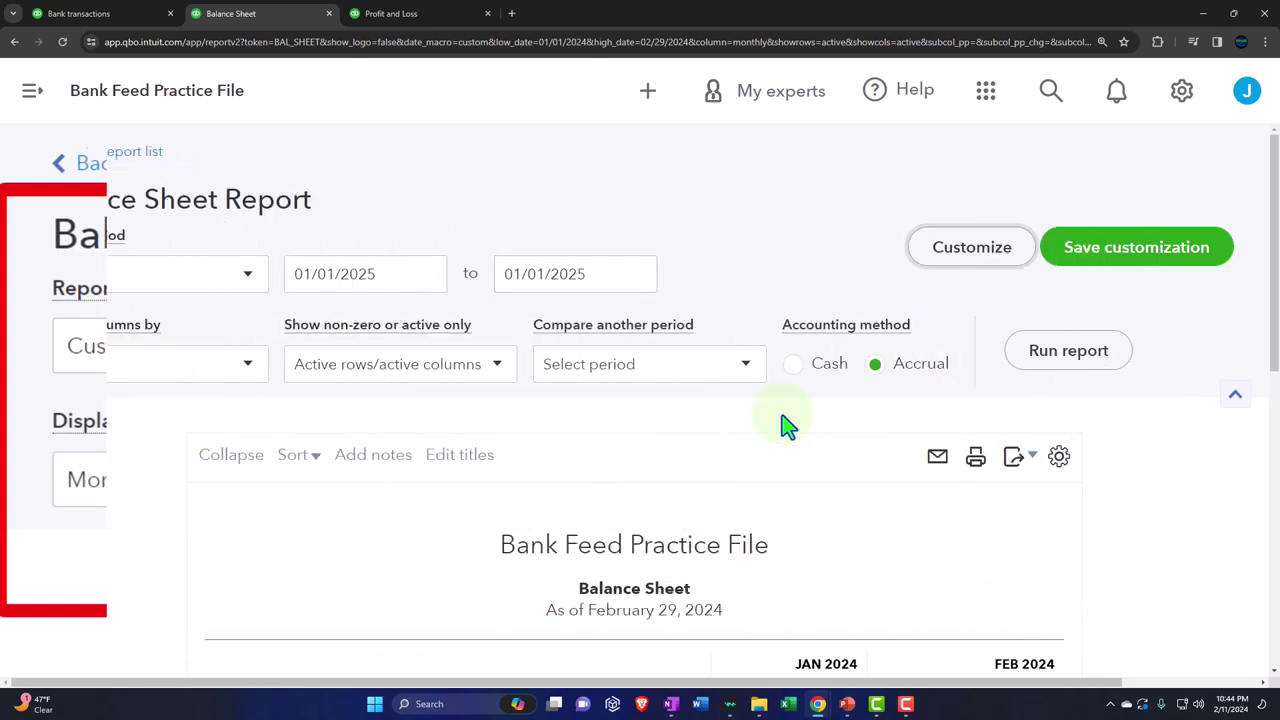
pyautogui.click(1088, 352)
pyautogui.scroll(-3, 803, 440)
pyautogui.scroll(-4, 803, 440)
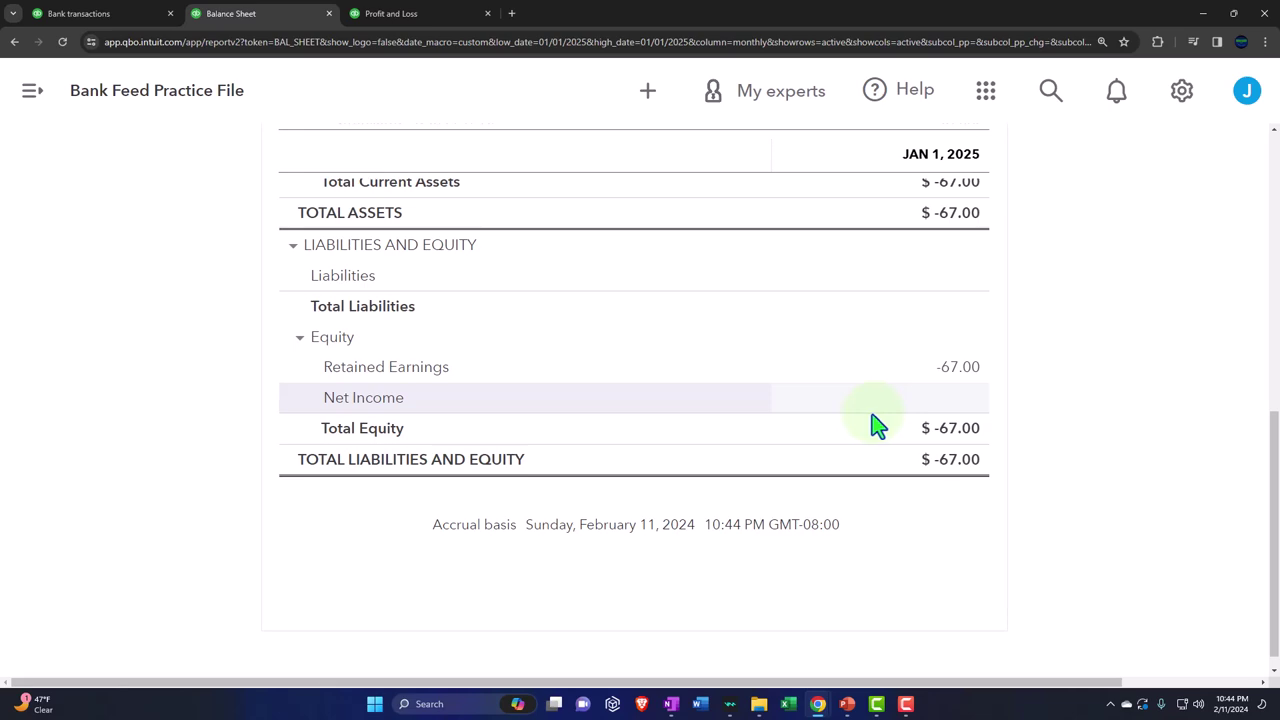
# Set the Balance Sheet period to 01/24/2024 through 02/29/2024, rerun the report, and review the monthly columns.
pyautogui.scroll(10, 640, 400)
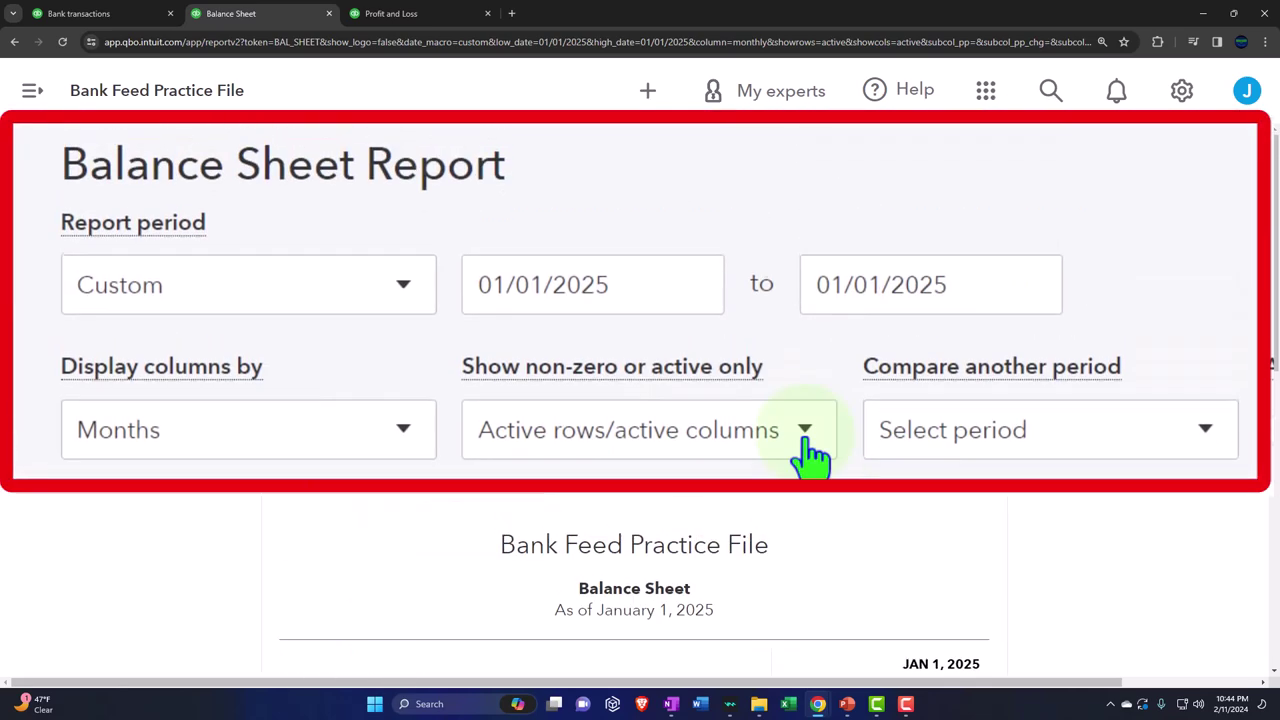
pyautogui.click(631, 289)
pyautogui.write('00')
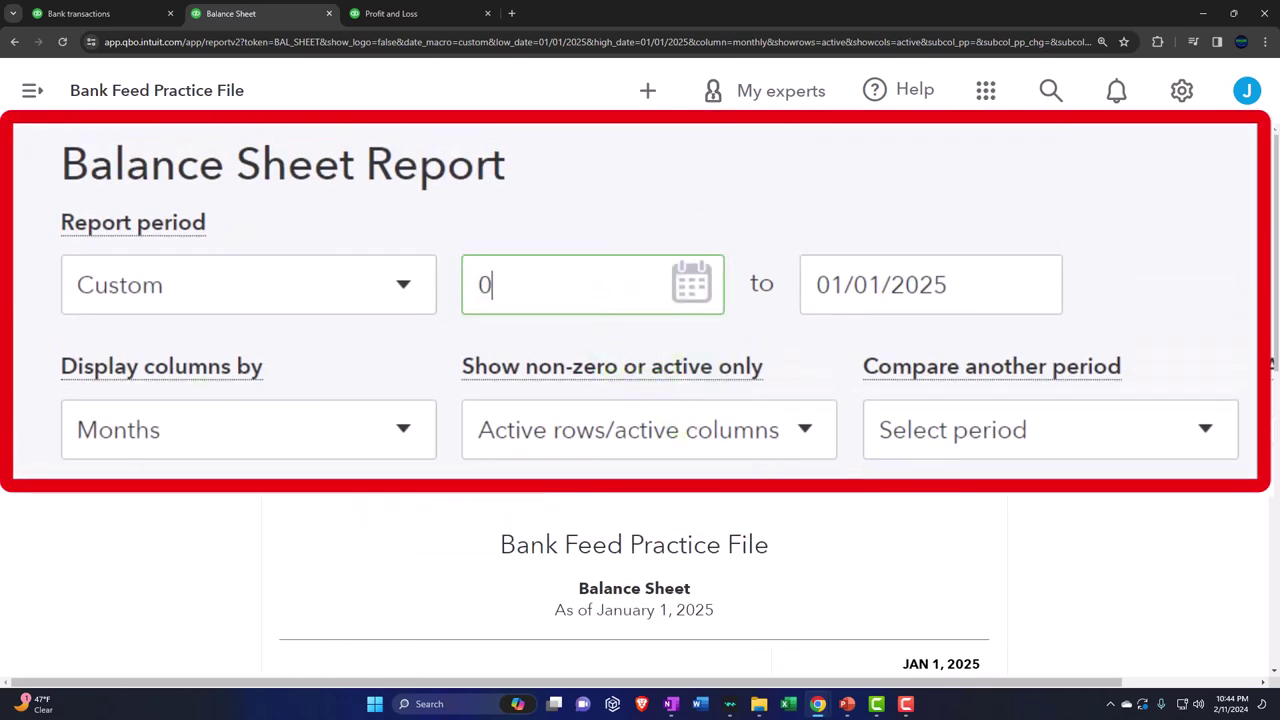
pyautogui.press('BackSpace')
pyautogui.write('124')
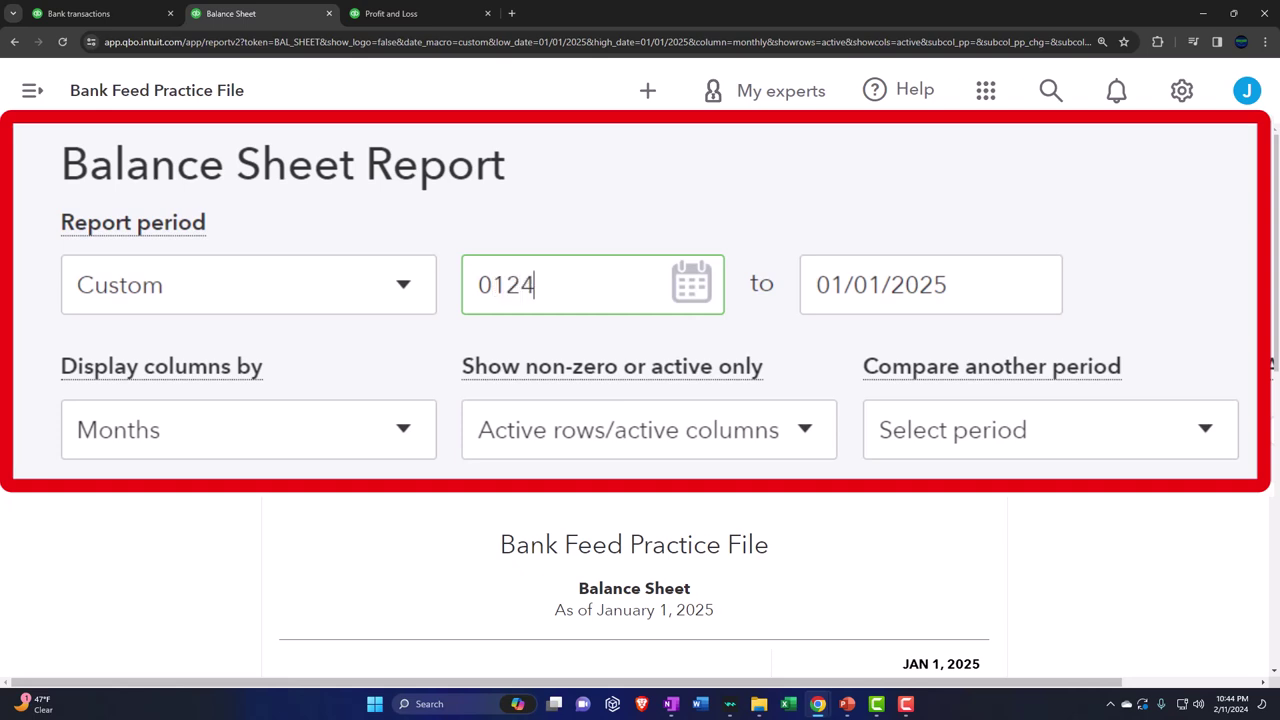
pyautogui.press('Tab')
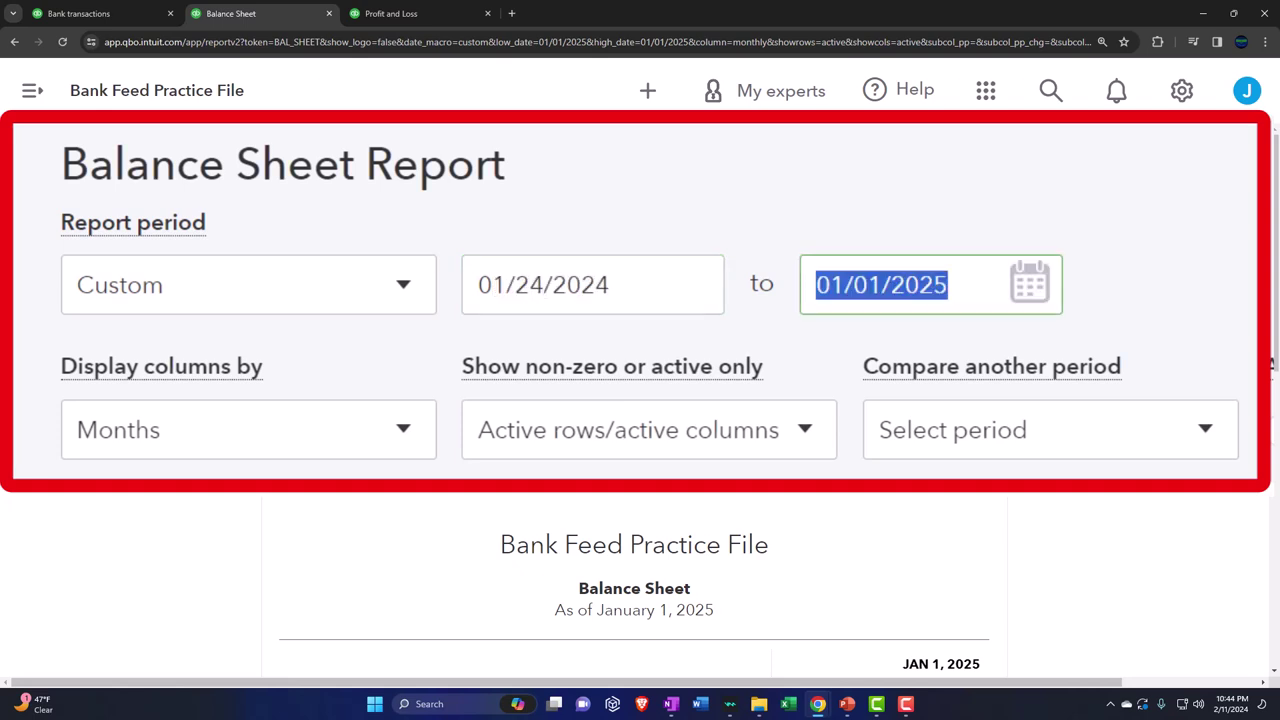
pyautogui.write('022924')
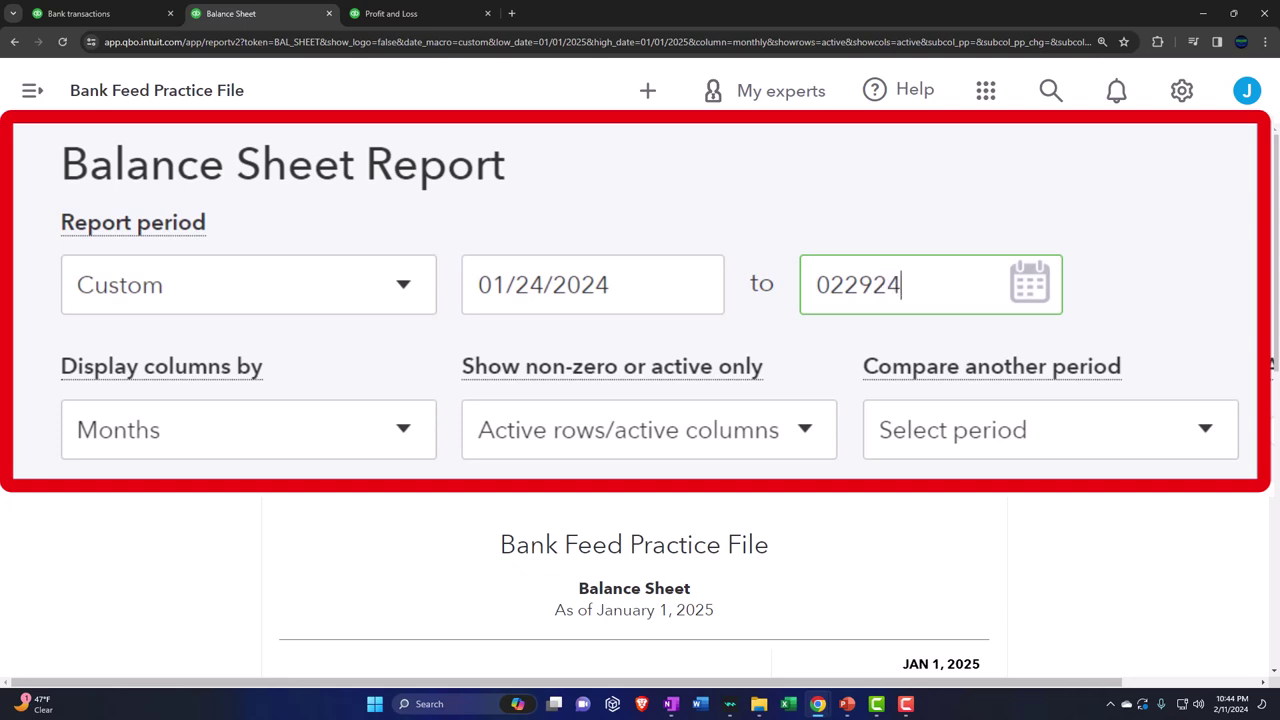
pyautogui.press('Tab')
pyautogui.scroll(-3, 876, 425)
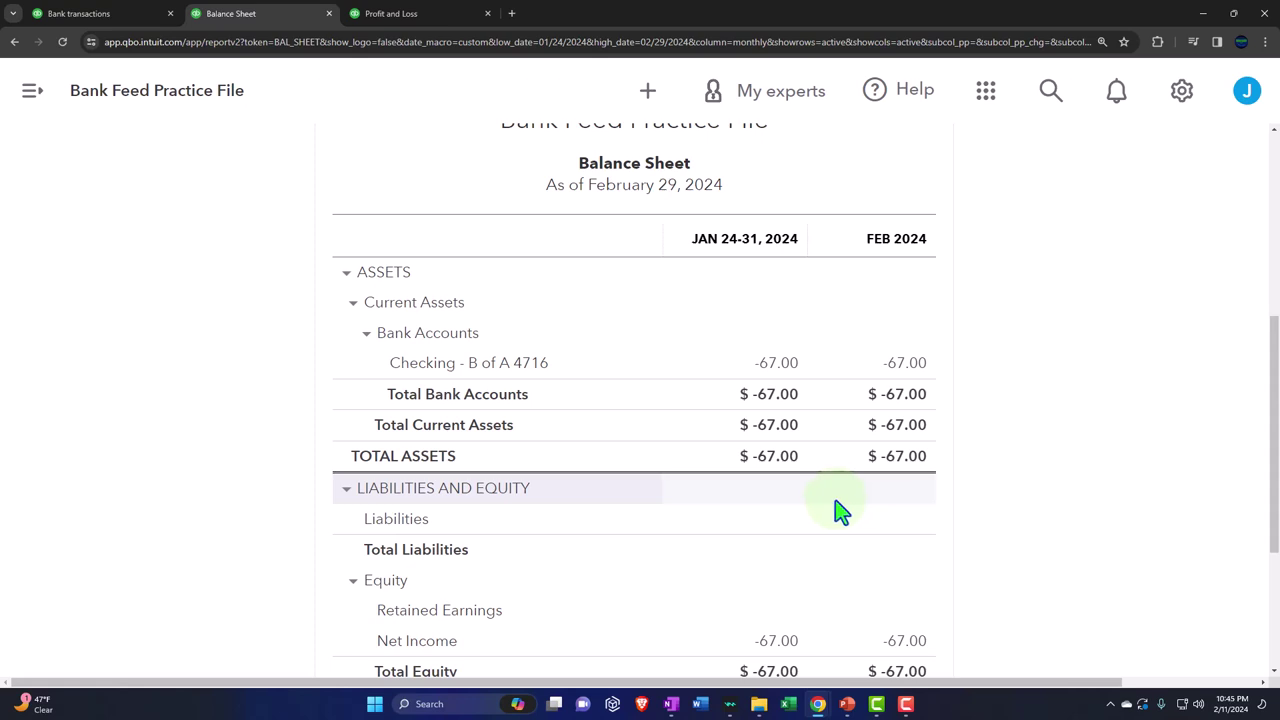
# From the Bank transactions page, show the navigation menu, open the Expenses list and dismiss the column management tip.
pyautogui.click(114, 13)
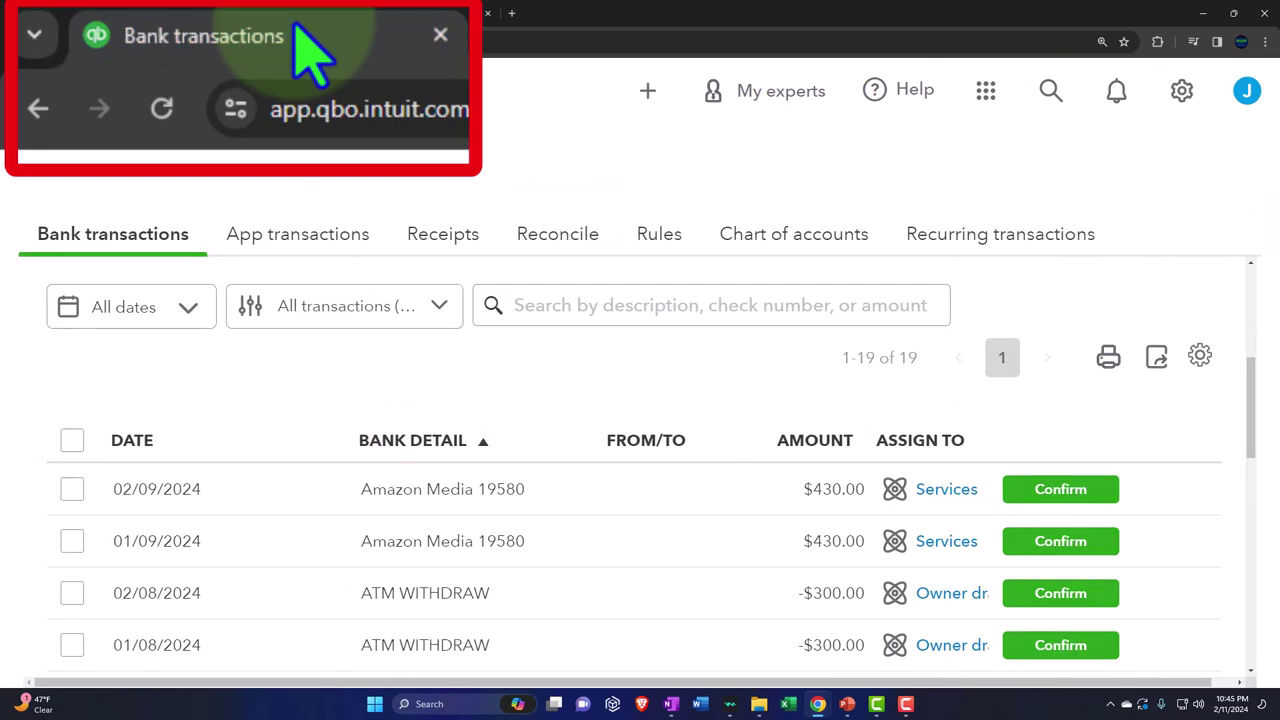
pyautogui.click(34, 91)
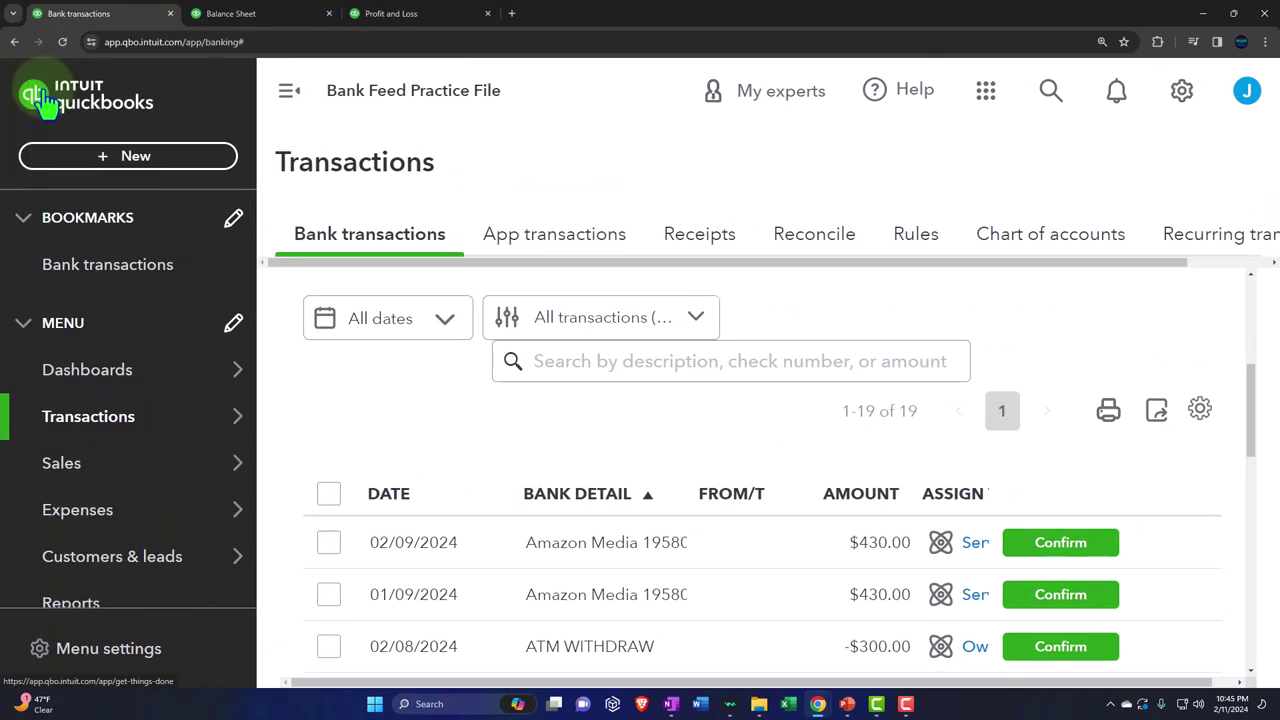
pyautogui.hotkey('ctrl', '-')
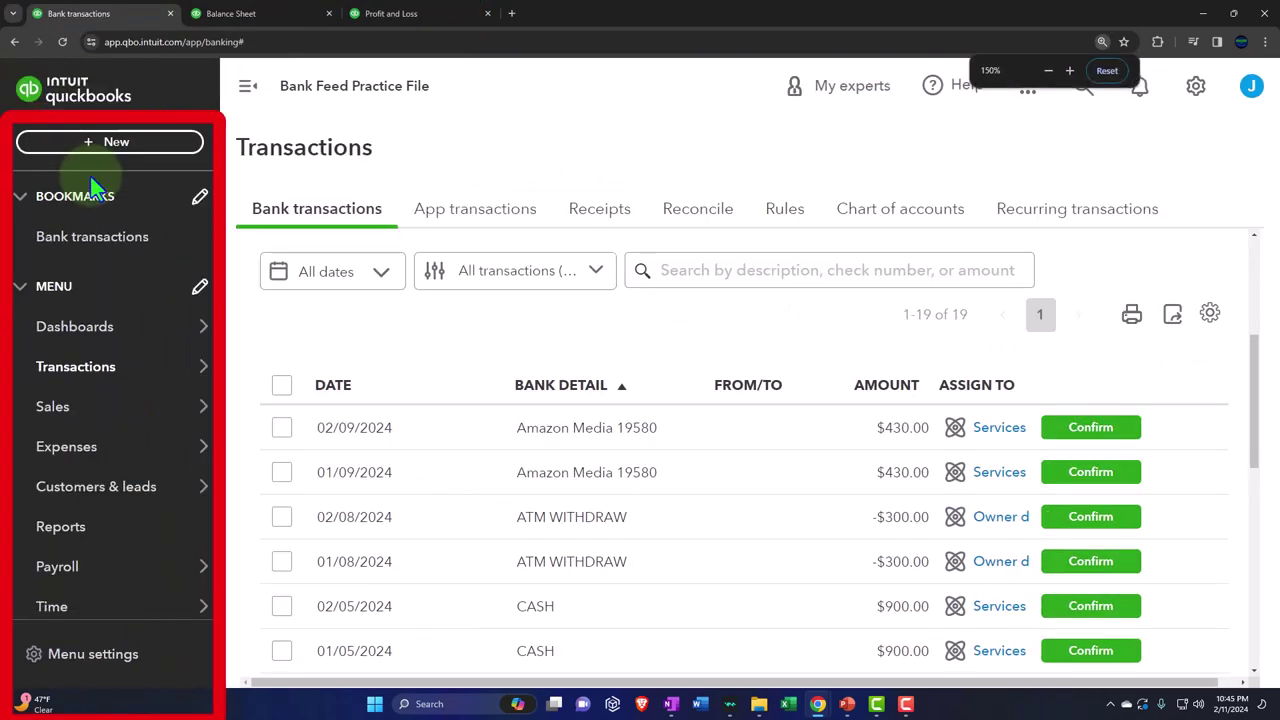
pyautogui.click(66, 455)
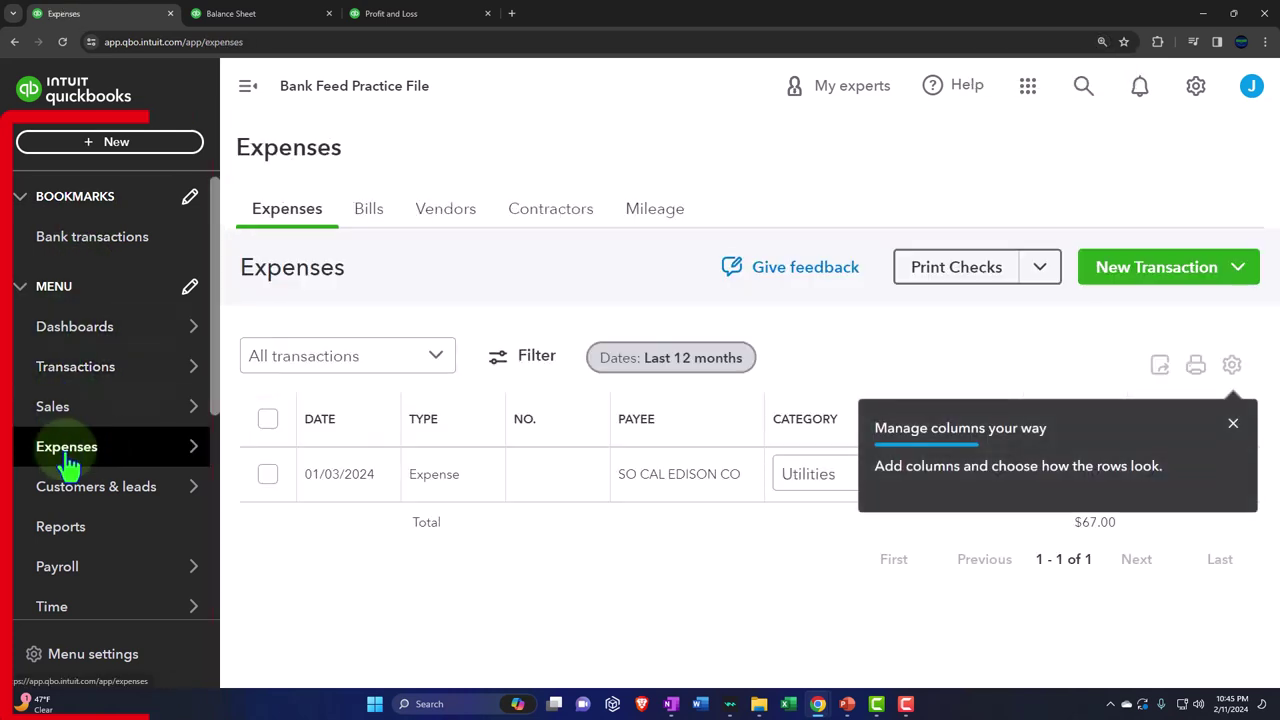
pyautogui.click(1233, 425)
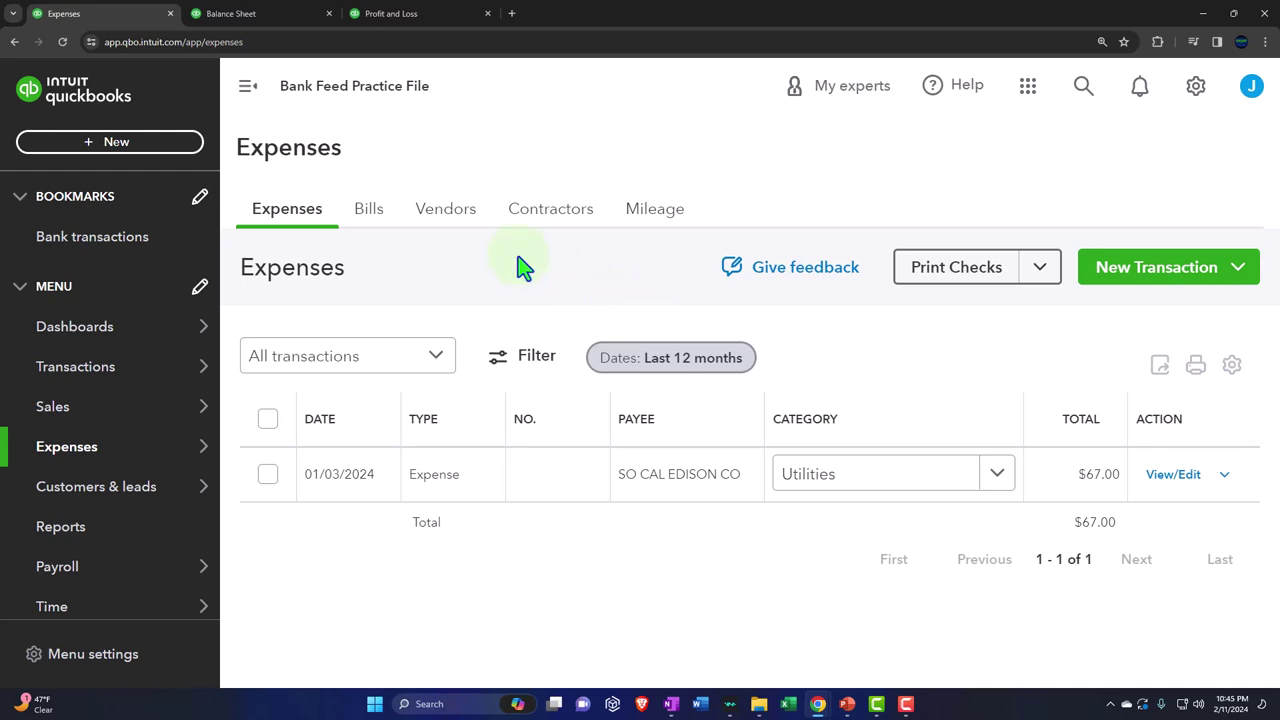
# Look through the Vendors, Expenses and Bills pages of the Expenses area with the navigation menu hidden.
pyautogui.click(445, 210)
pyautogui.click(248, 86)
pyautogui.scroll(-2, 300, 310)
pyautogui.scroll(2, 306, 331)
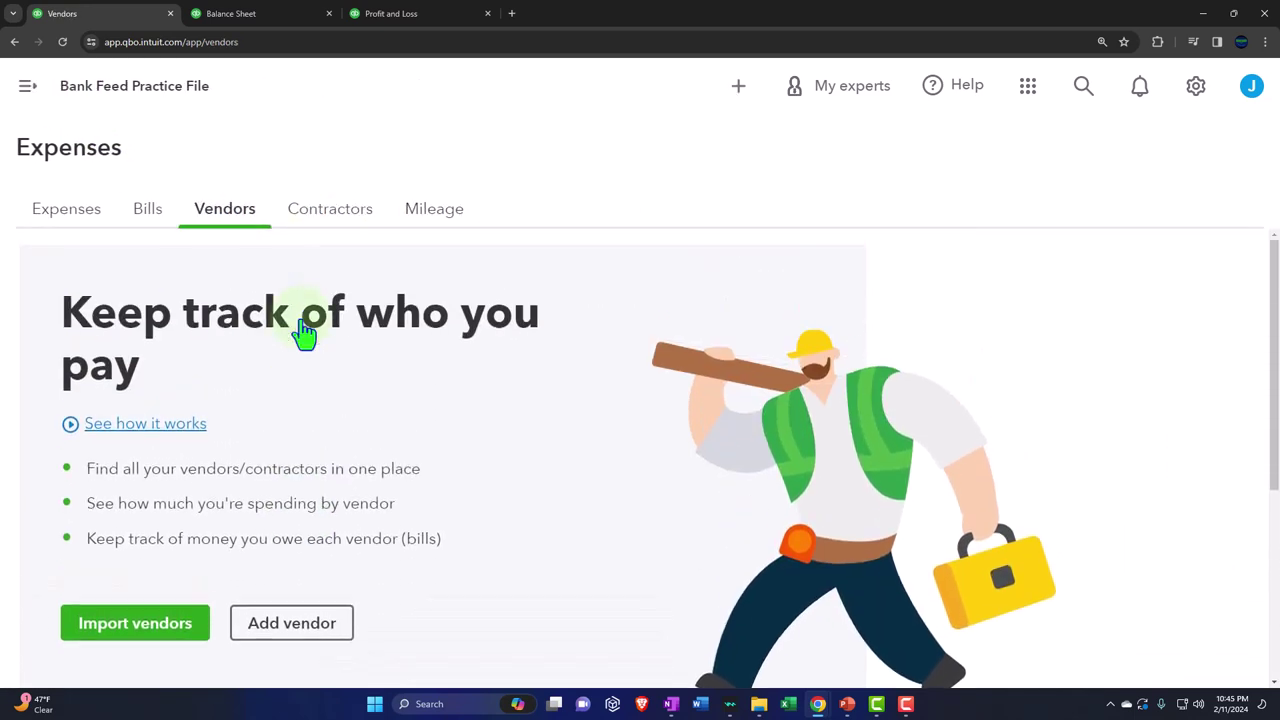
pyautogui.click(72, 214)
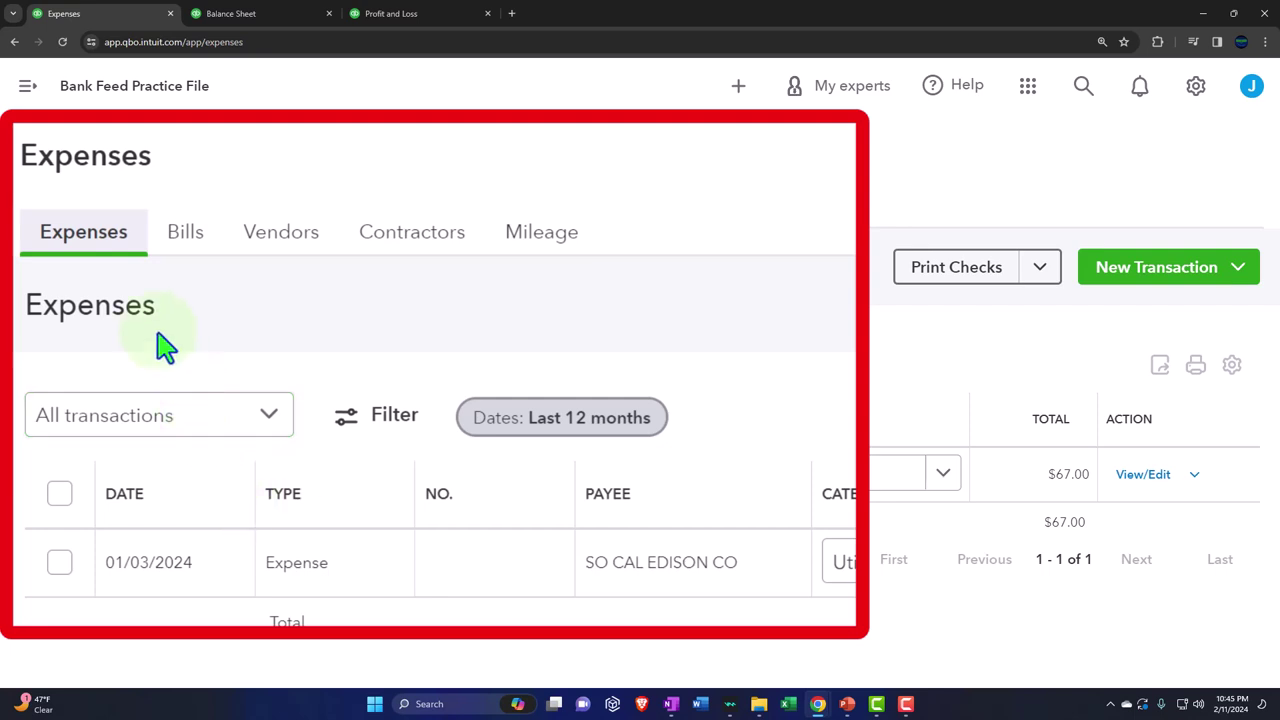
pyautogui.click(170, 242)
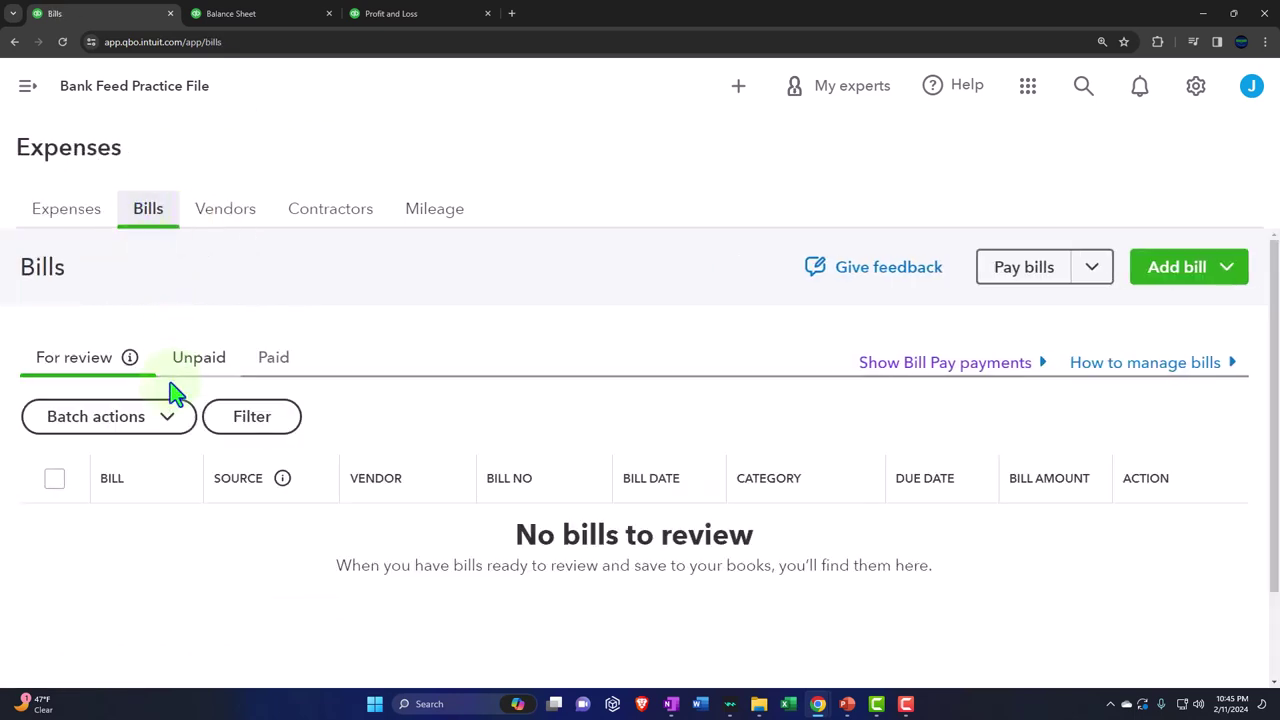
pyautogui.click(158, 422)
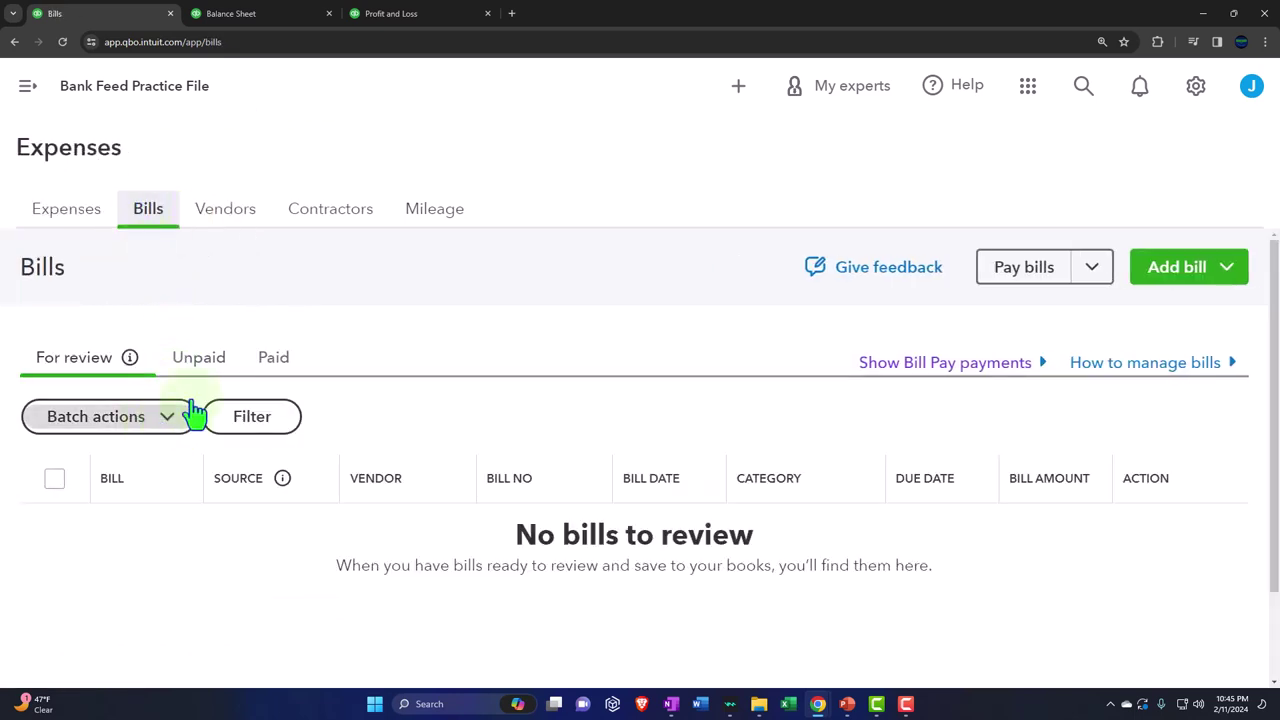
# Open SO CAL EDISON CO from the Vendors list, dismissing the QuickBooks Payments promotion, and examine the vendor's transaction list.
pyautogui.click(236, 222)
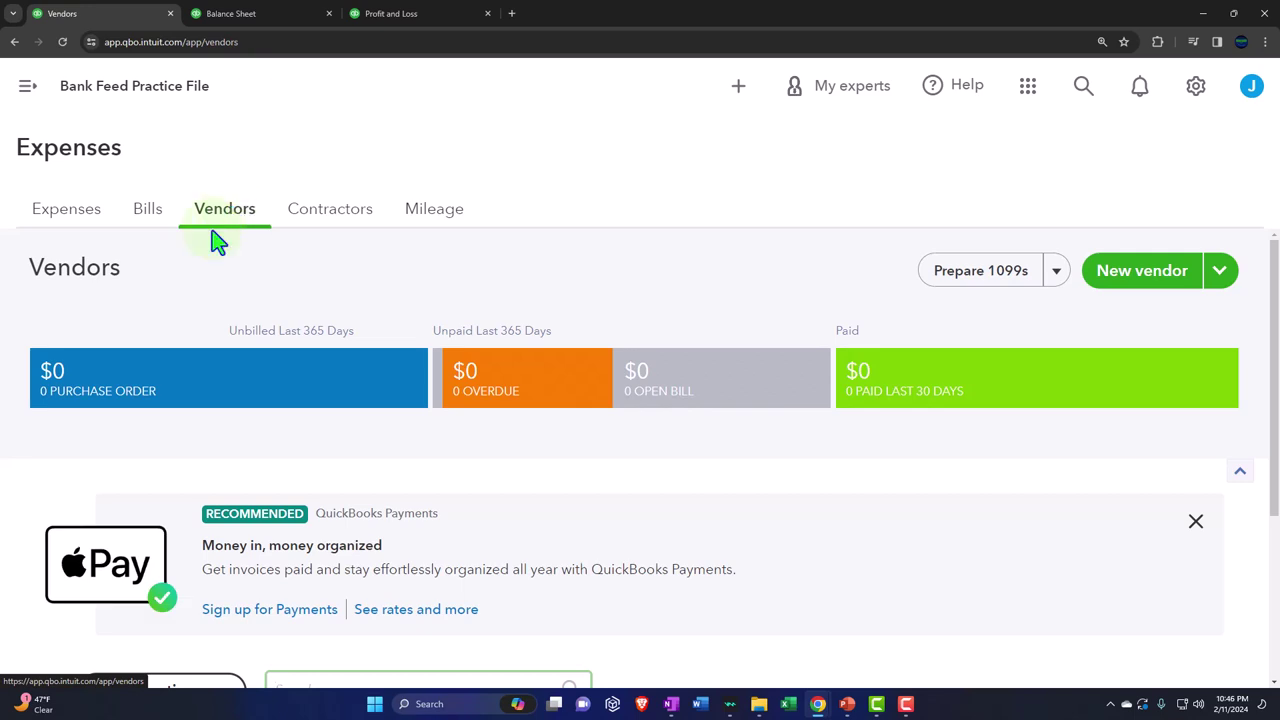
pyautogui.scroll(-2, 663, 397)
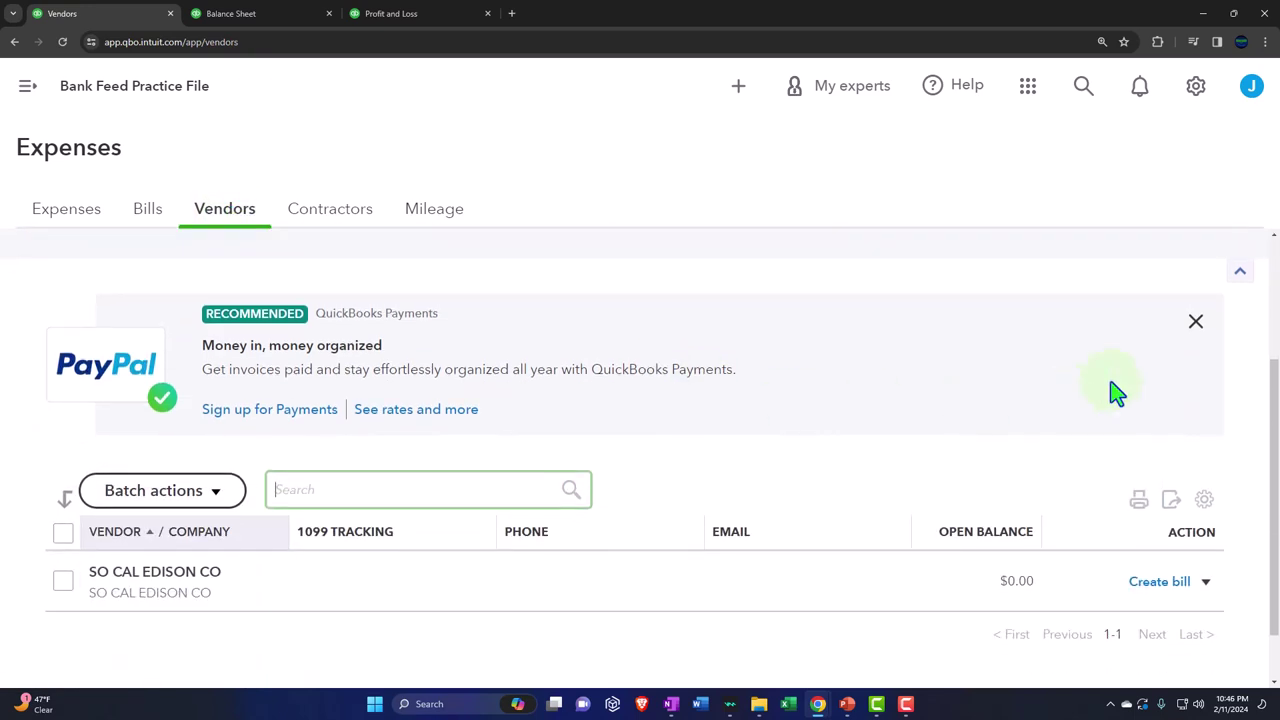
pyautogui.click(1196, 323)
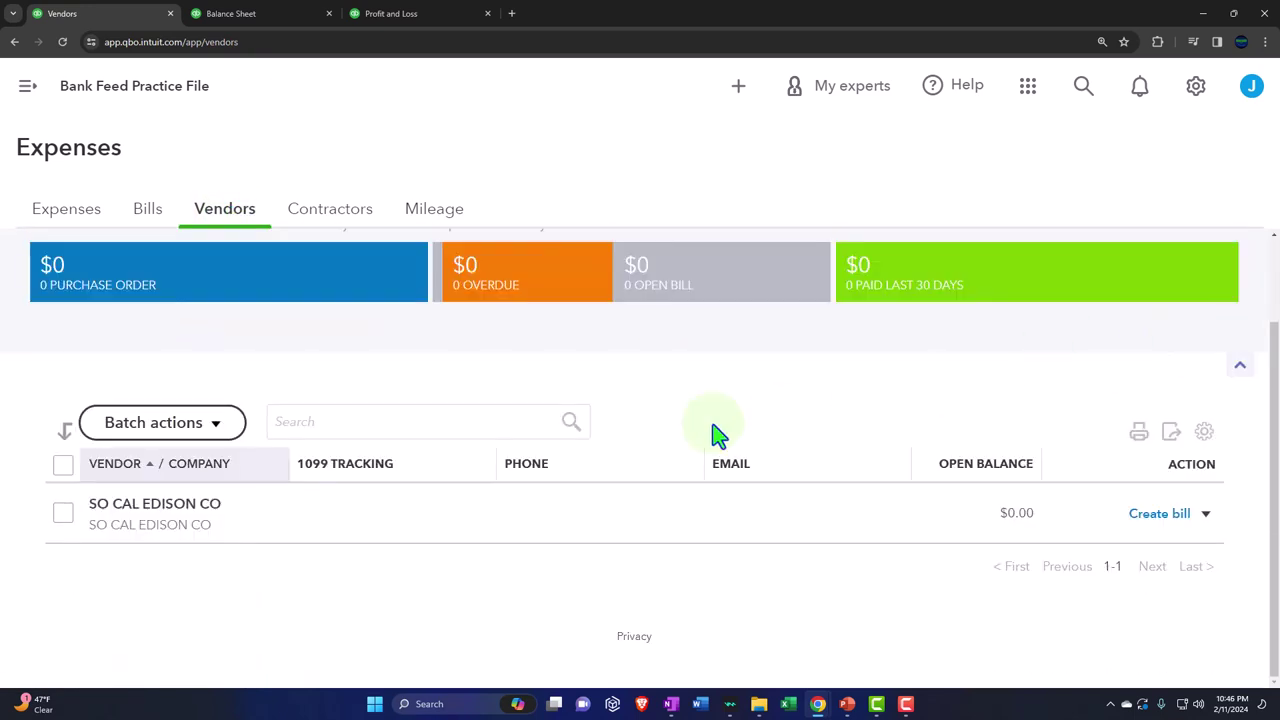
pyautogui.click(172, 520)
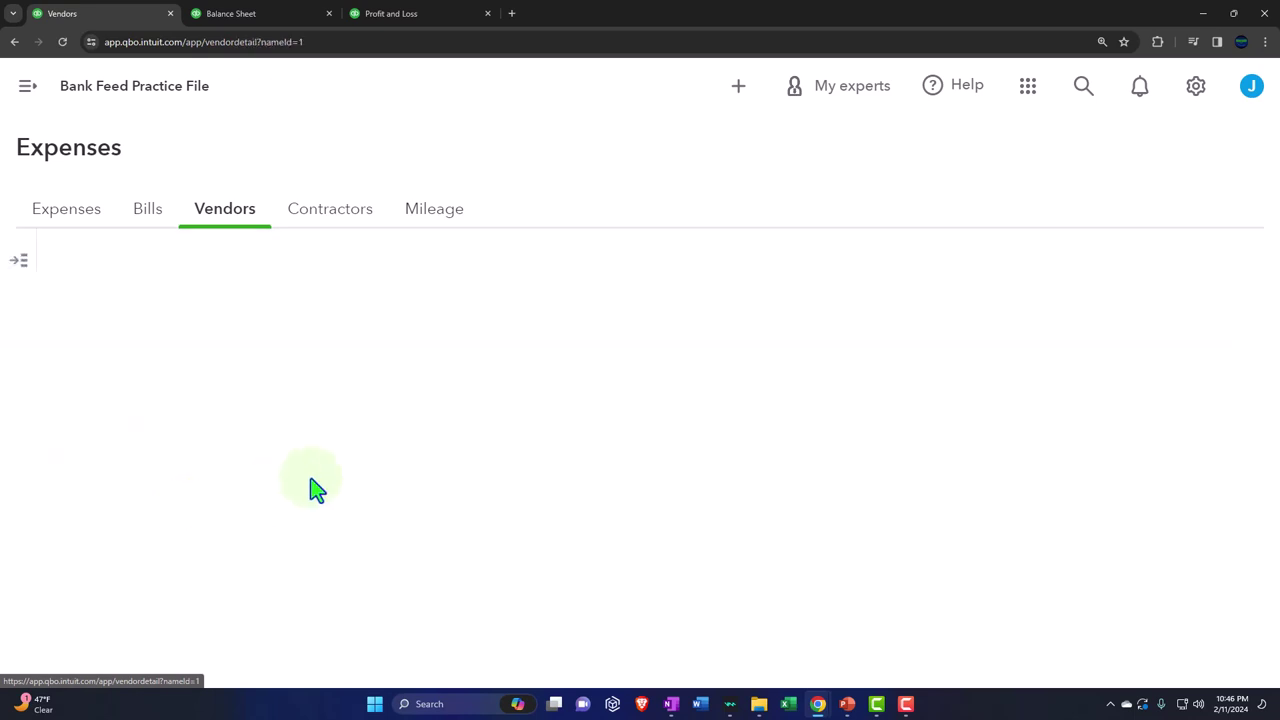
pyautogui.scroll(-1, 313, 490)
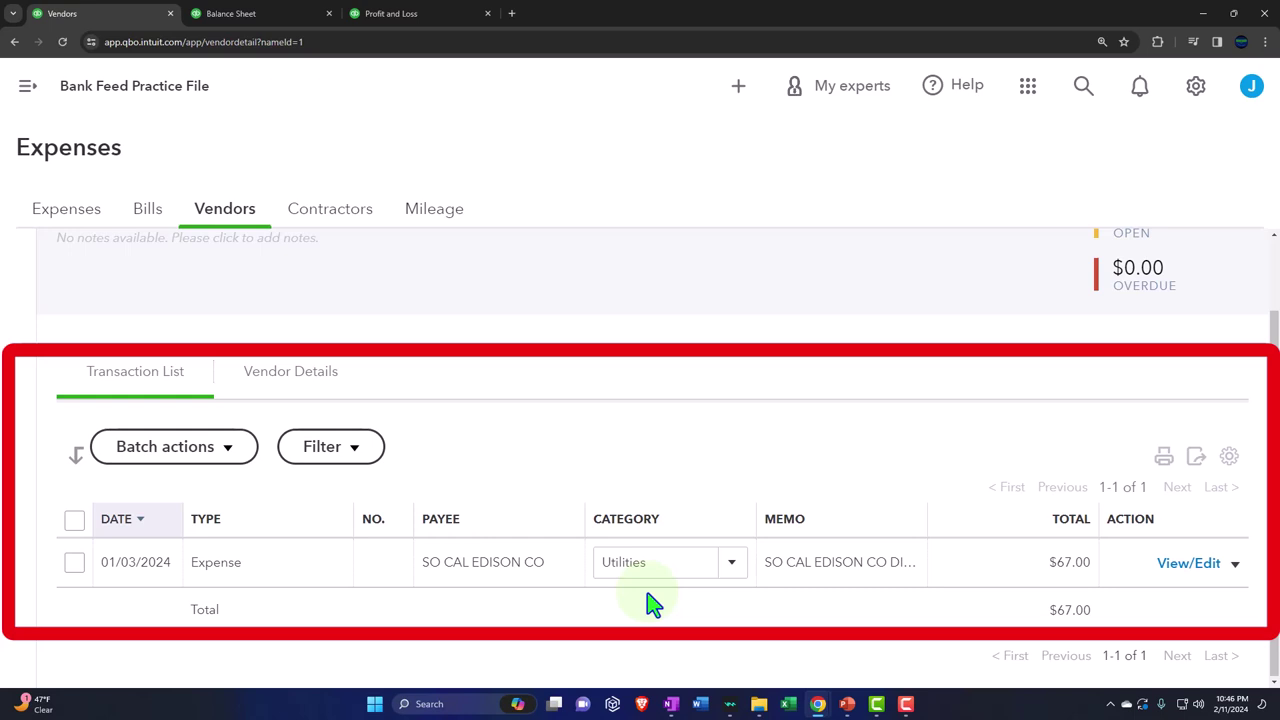
pyautogui.scroll(2, 643, 600)
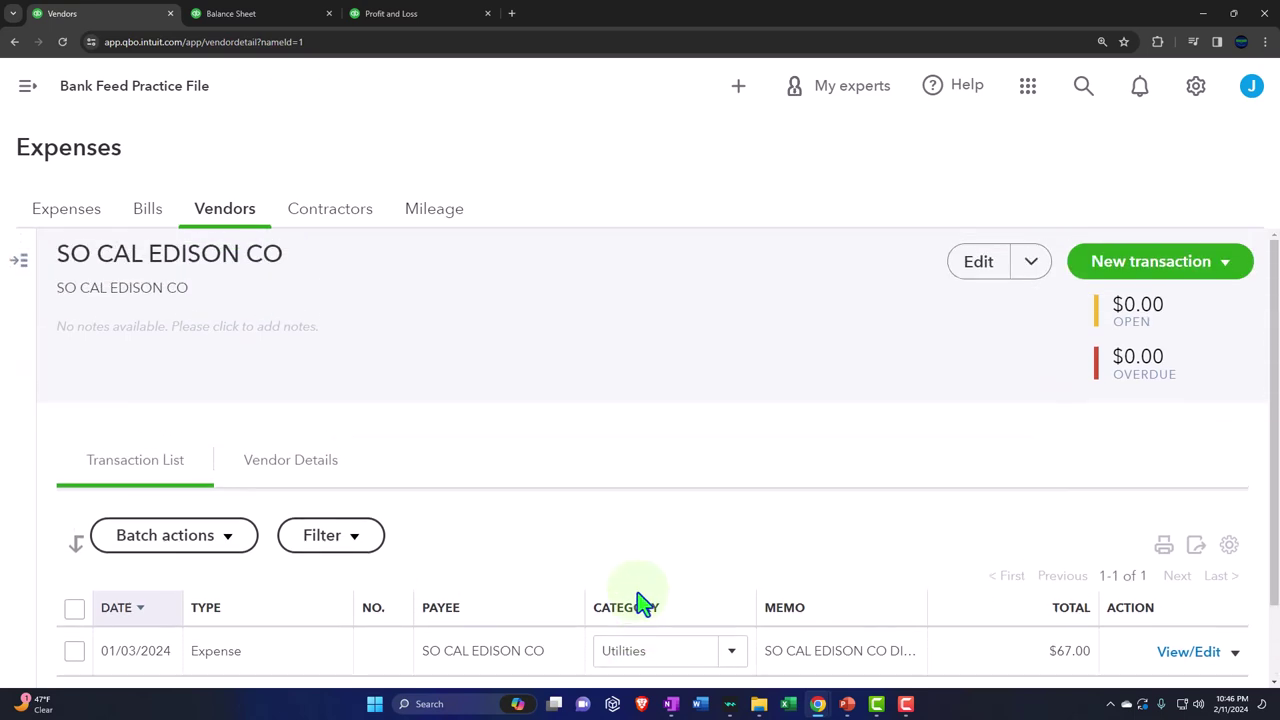
# Return to the checking account's bank transactions, hide the navigation menu, and expand the 02/03/2024 VEROZON transaction for review.
pyautogui.click(28, 88)
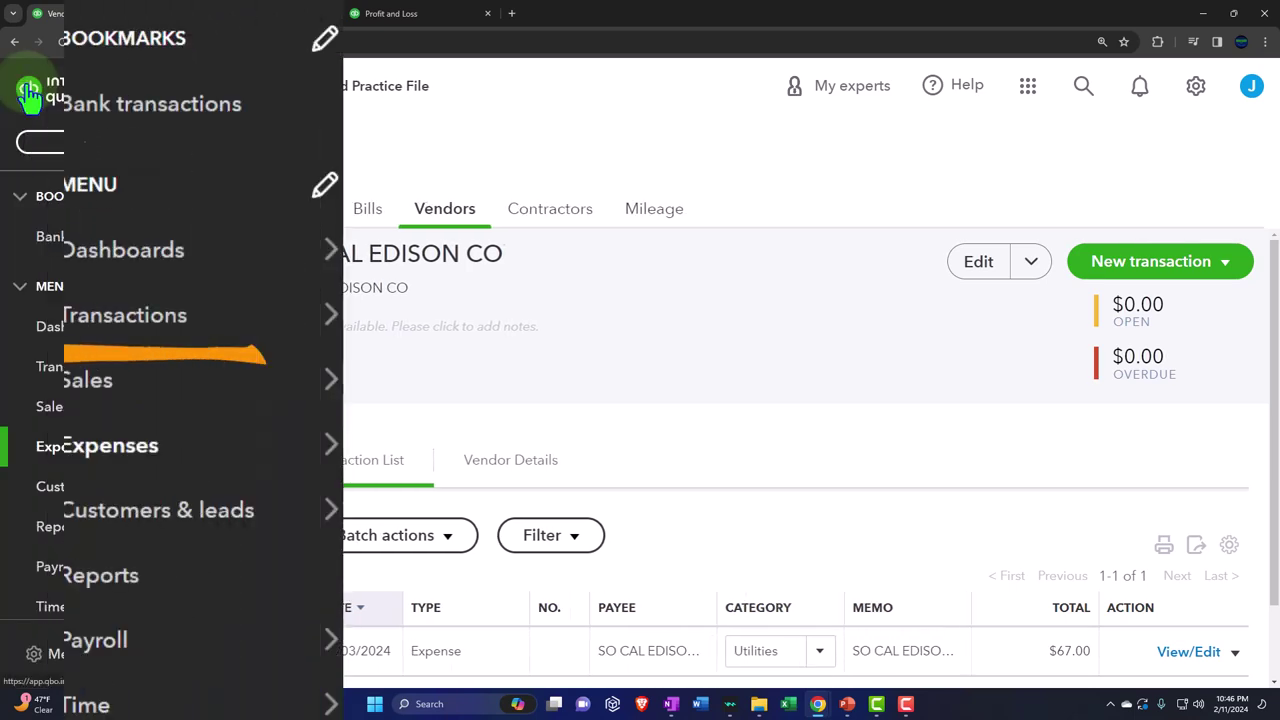
pyautogui.click(100, 329)
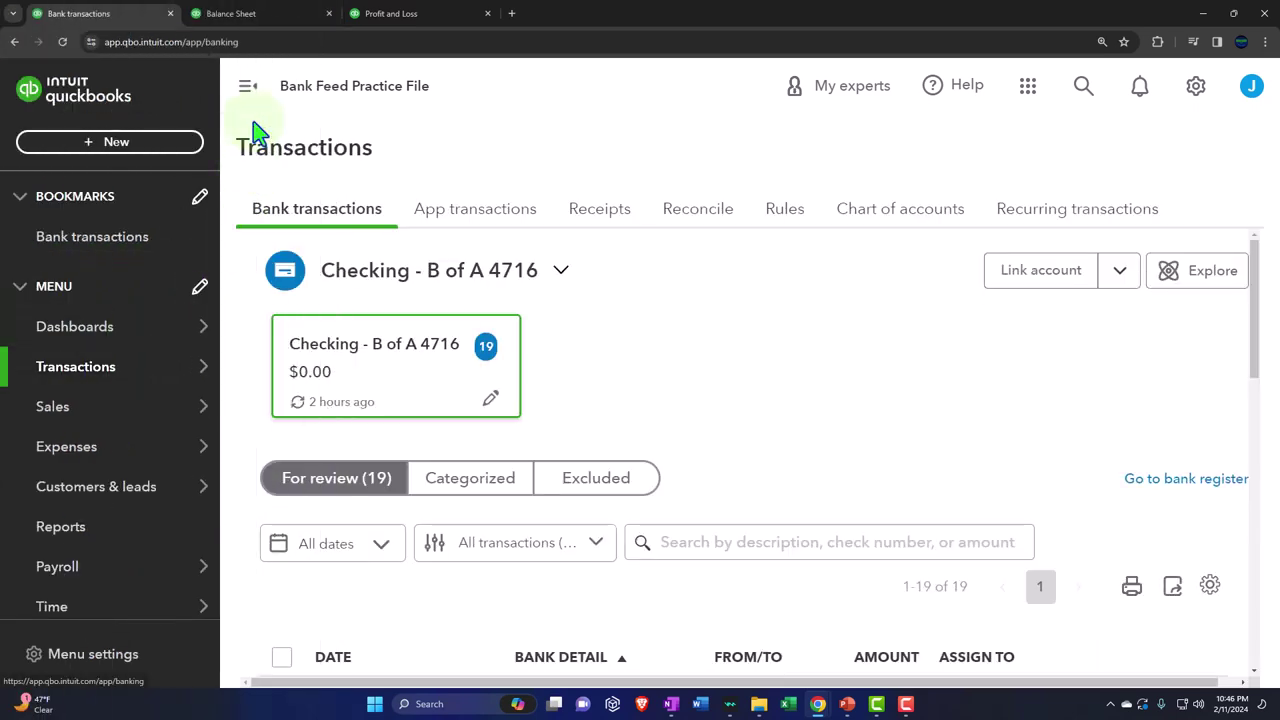
pyautogui.click(244, 90)
pyautogui.scroll(-5, 335, 355)
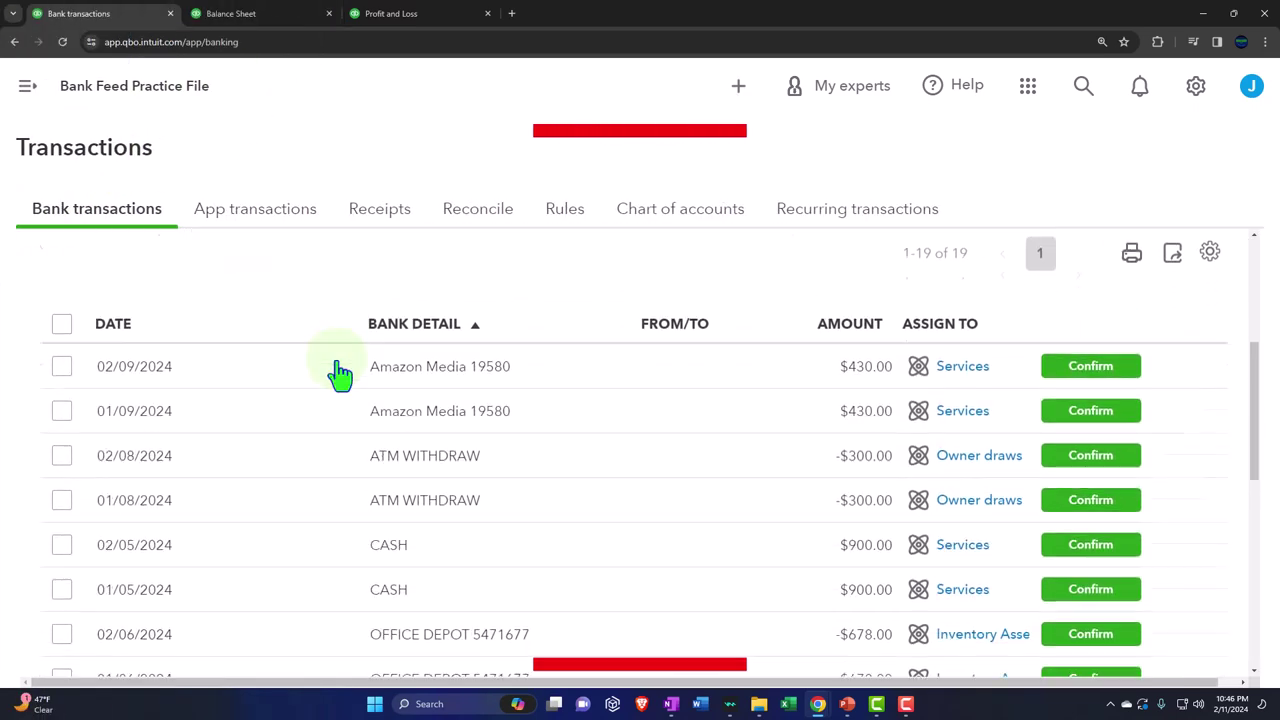
pyautogui.scroll(-3, 338, 373)
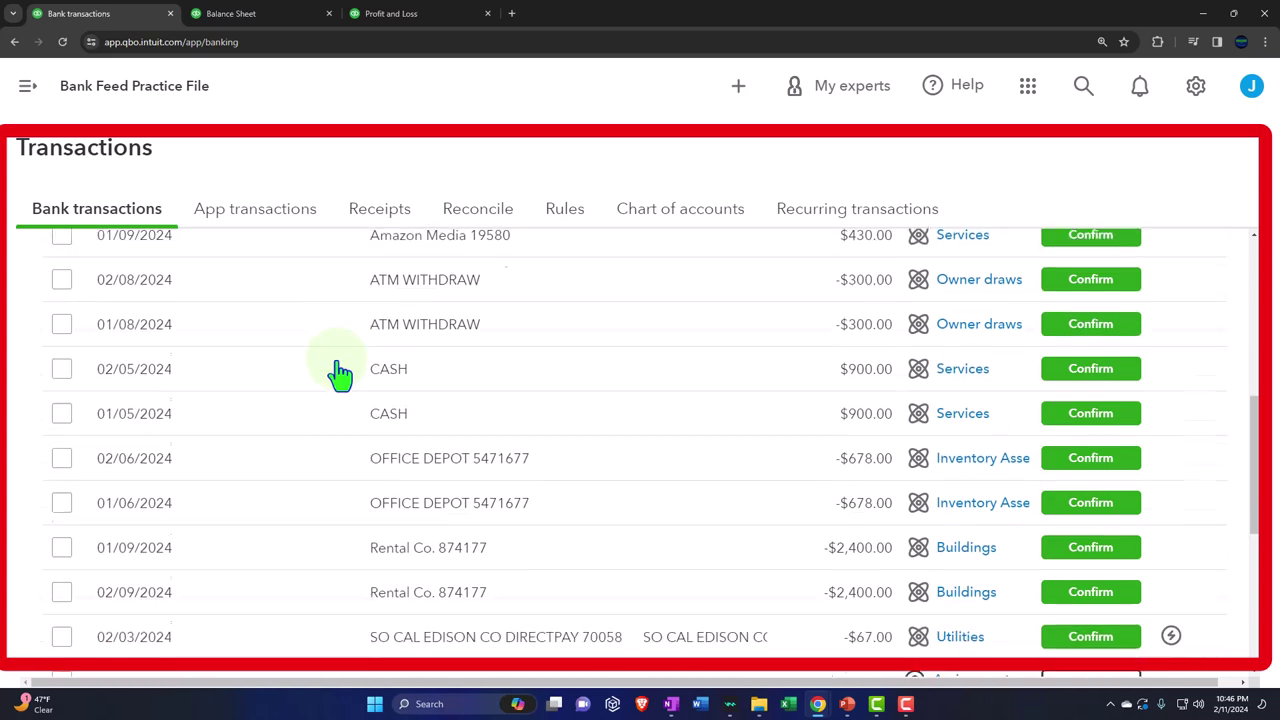
pyautogui.scroll(-3, 338, 376)
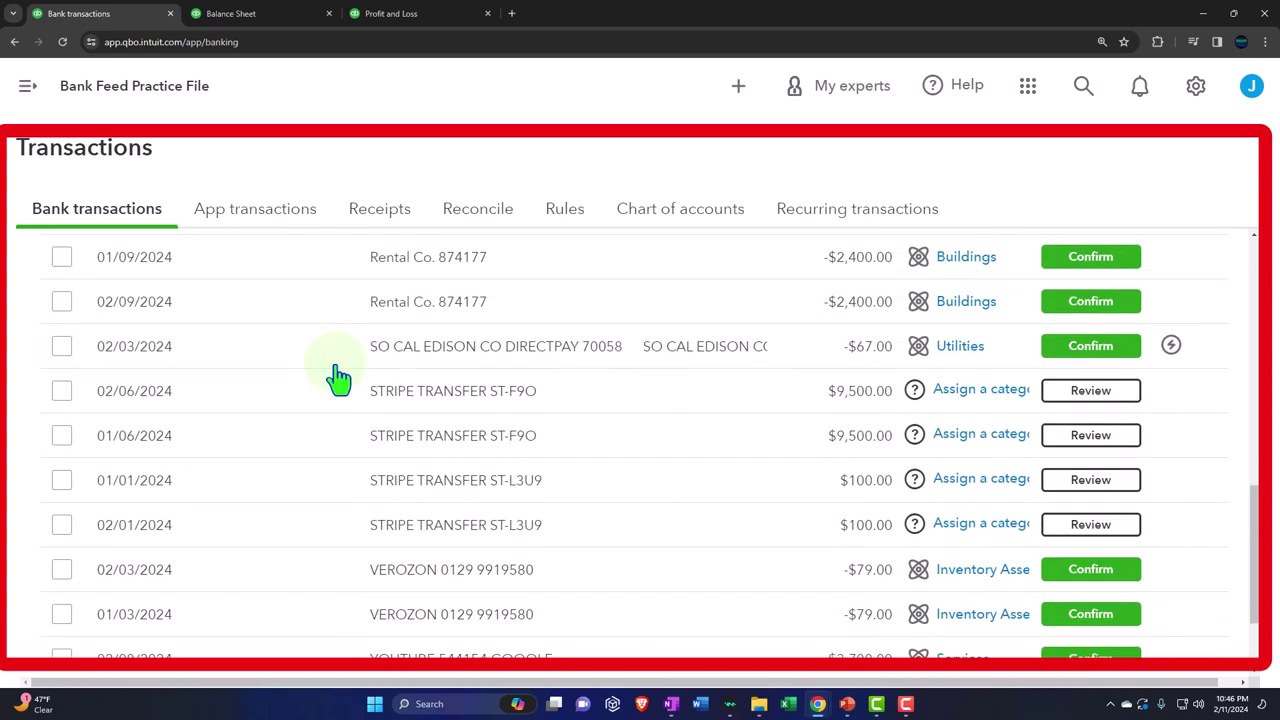
pyautogui.scroll(-2, 338, 376)
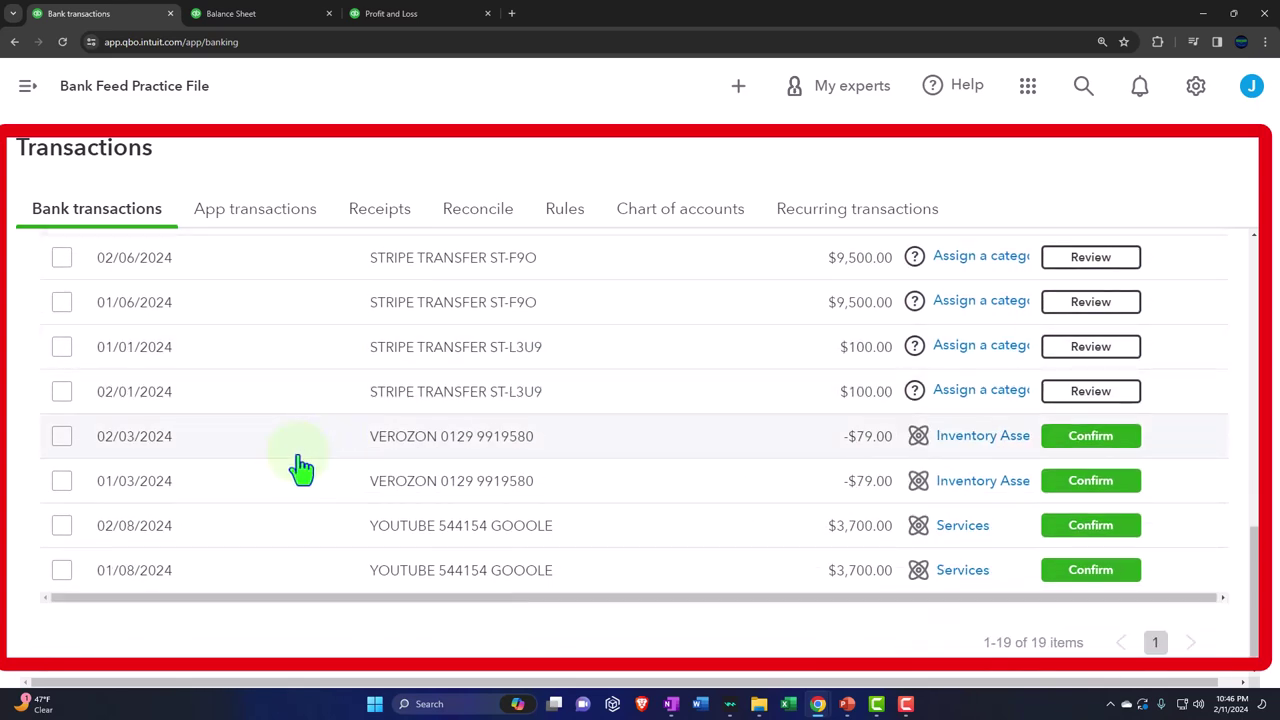
pyautogui.click(248, 452)
pyautogui.scroll(-2, 251, 451)
pyautogui.scroll(1, 197, 423)
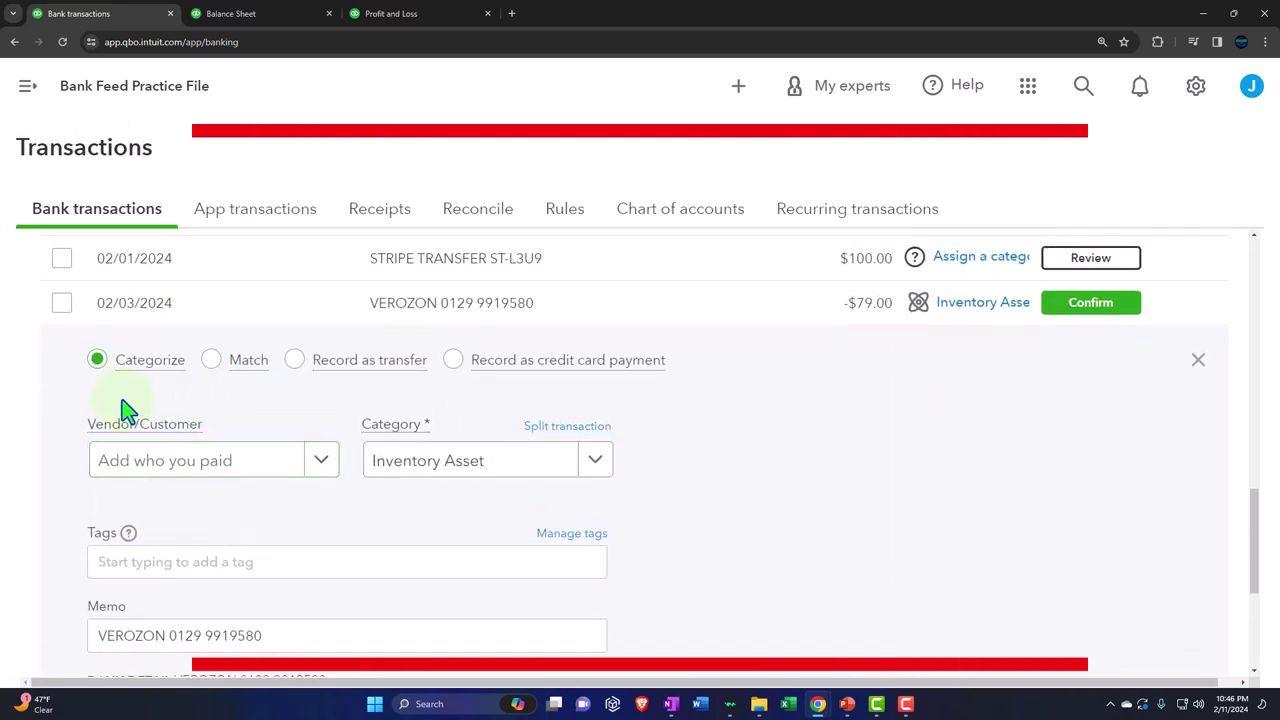
# Add VEROZON, the name taken from the memo, as a new vendor on the transaction and save it.
pyautogui.click(240, 470)
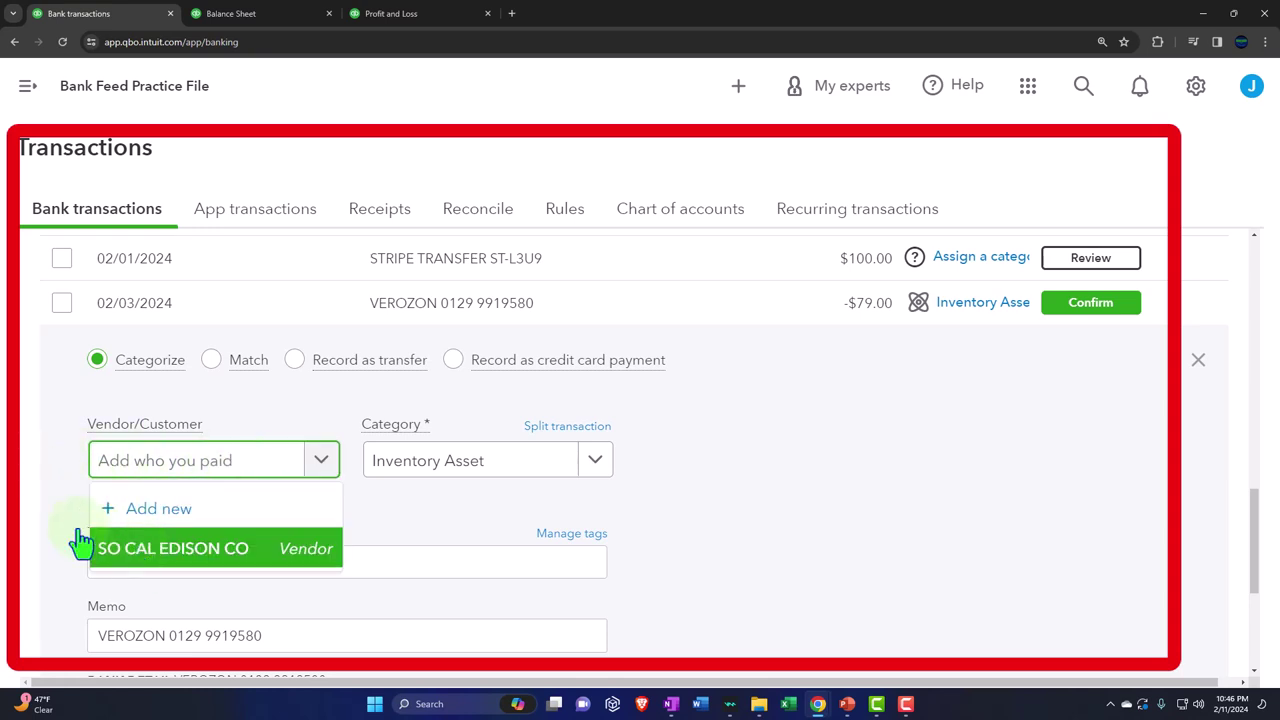
pyautogui.click(38, 493)
pyautogui.scroll(-1, 140, 550)
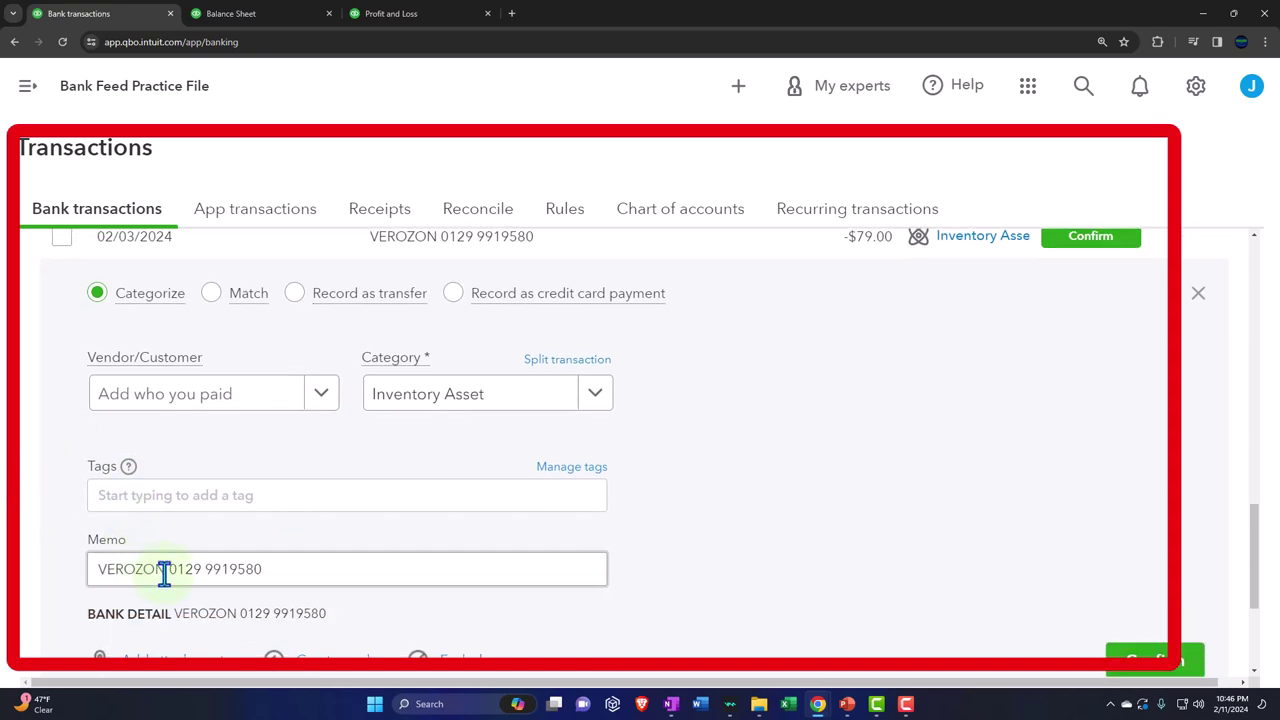
pyautogui.moveTo(164, 570); pyautogui.dragTo(86, 577)
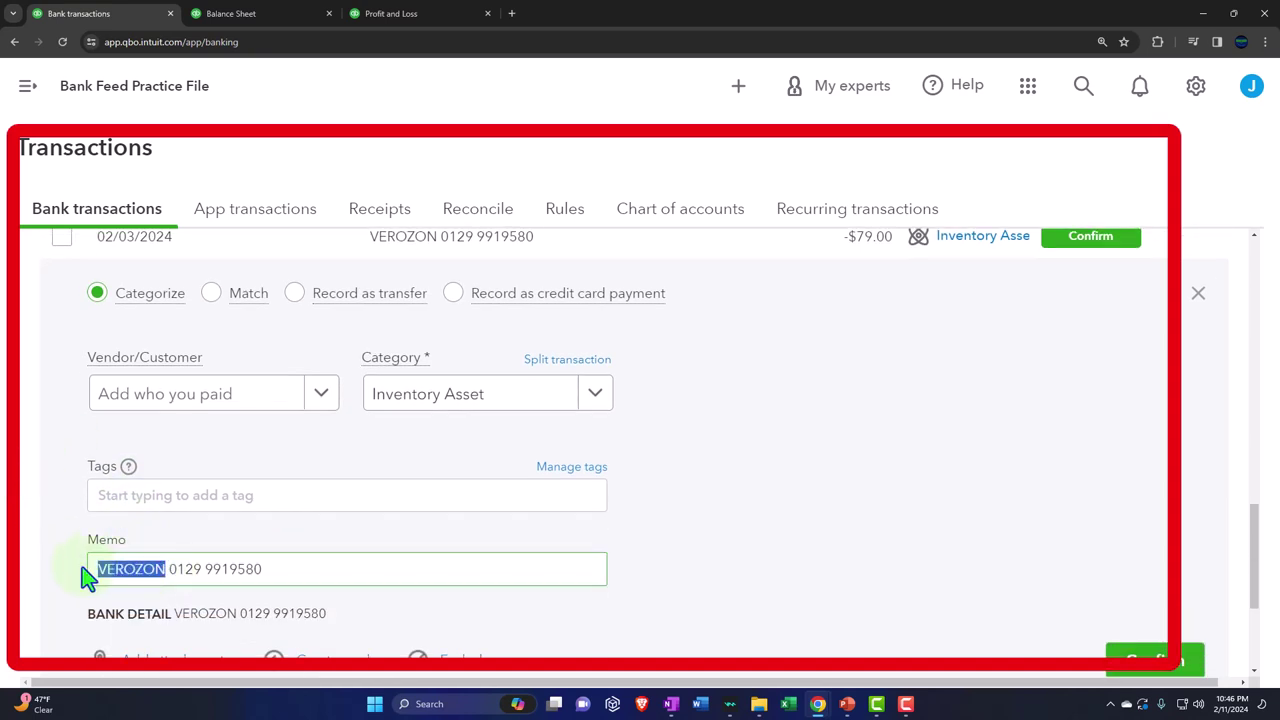
pyautogui.write('VEROZON')
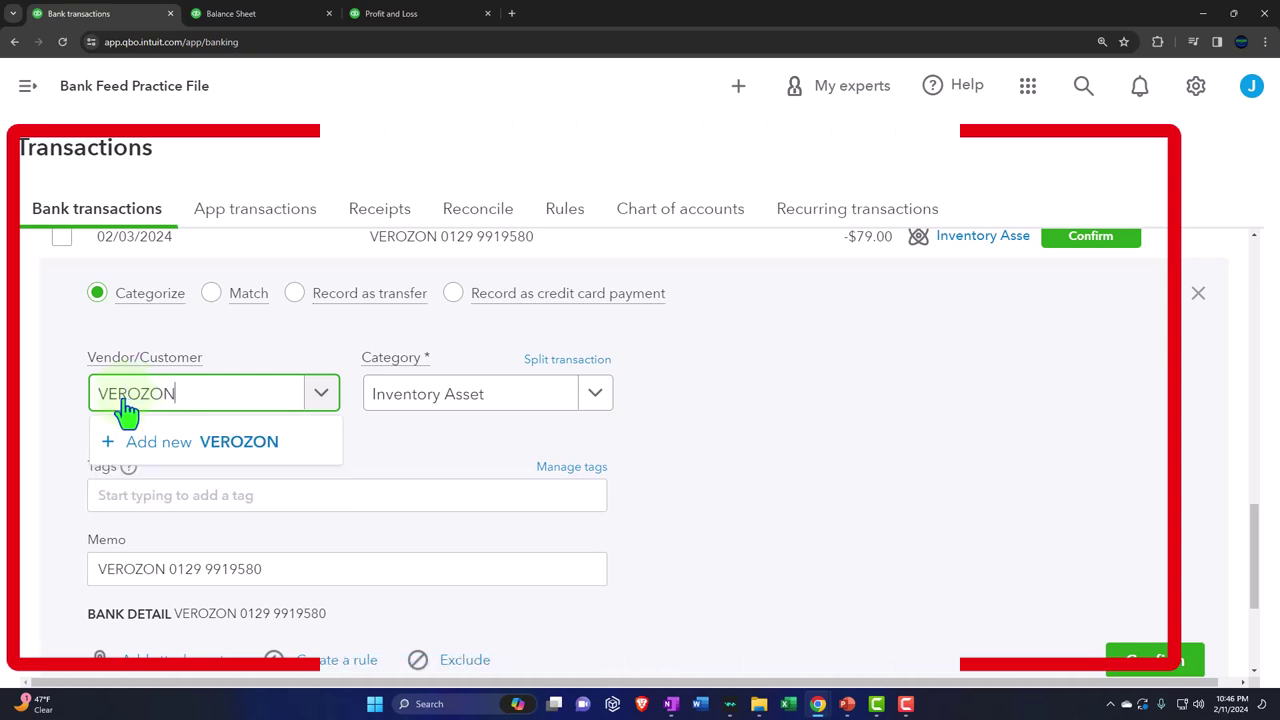
pyautogui.click(127, 420)
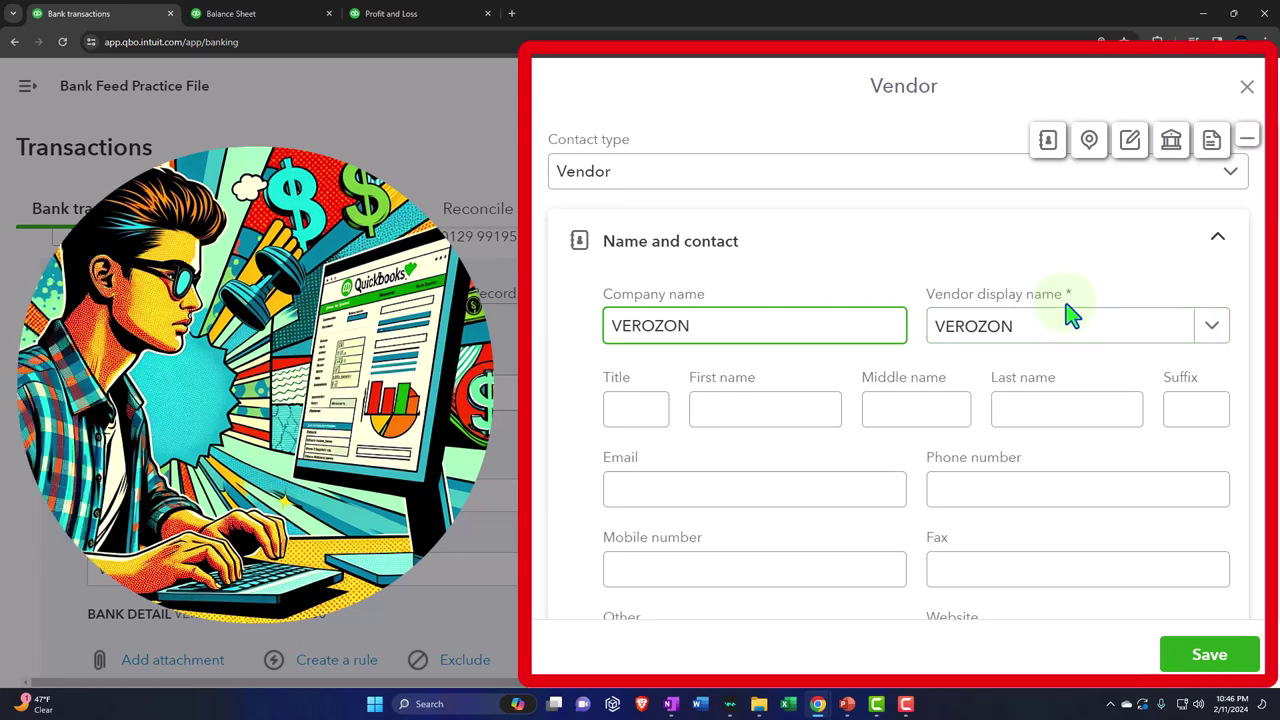
pyautogui.click(1207, 657)
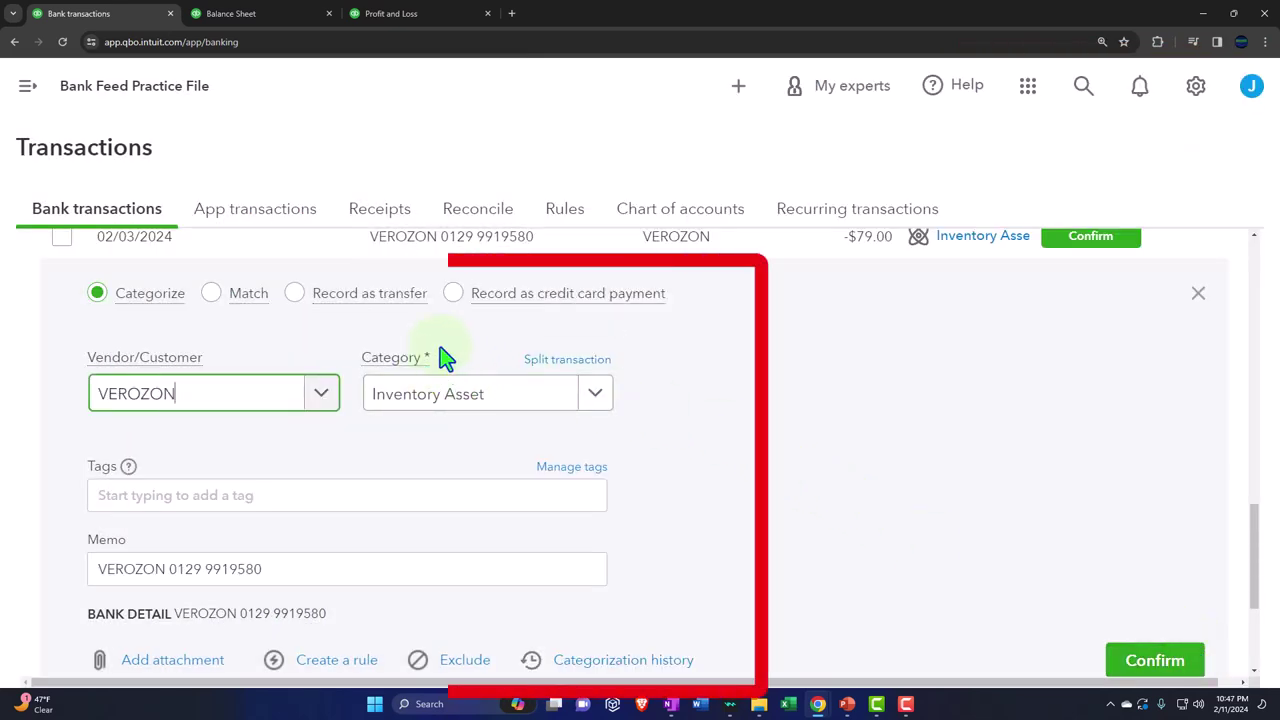
# Start a new category for the VEROZON transaction with account type Expenses and detail type Utilities.
pyautogui.moveTo(412, 357)
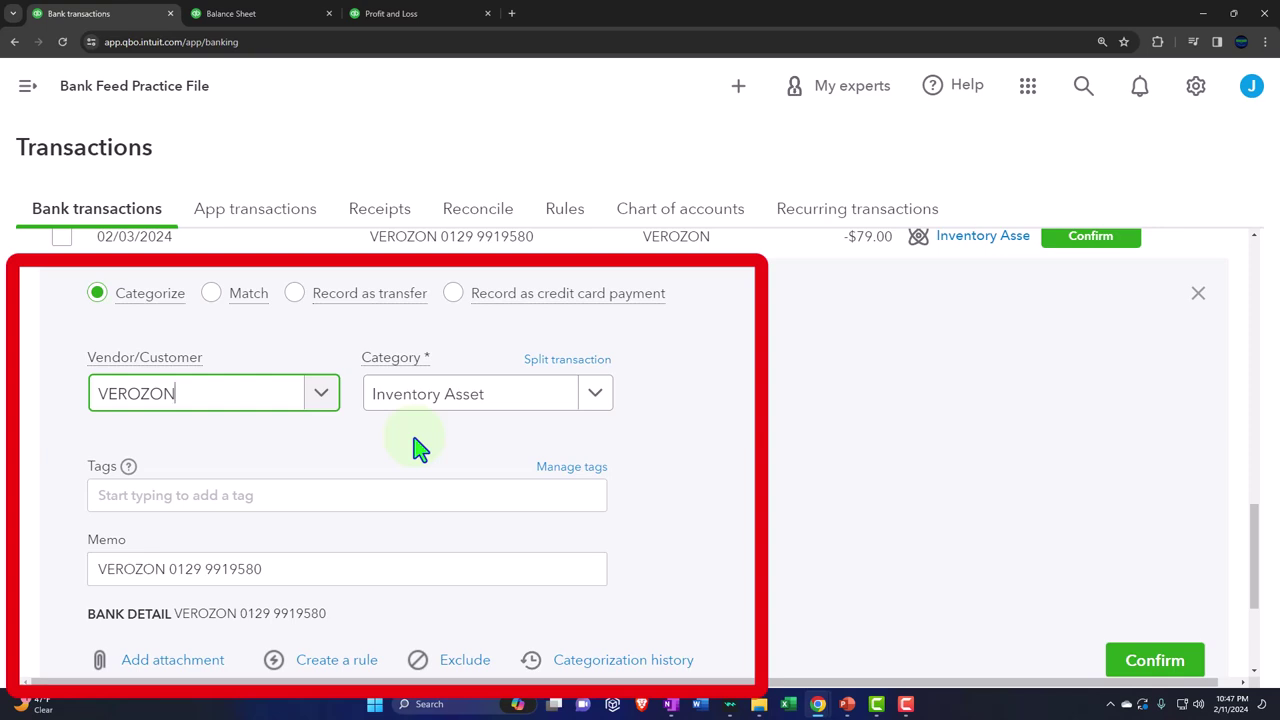
pyautogui.click(596, 400)
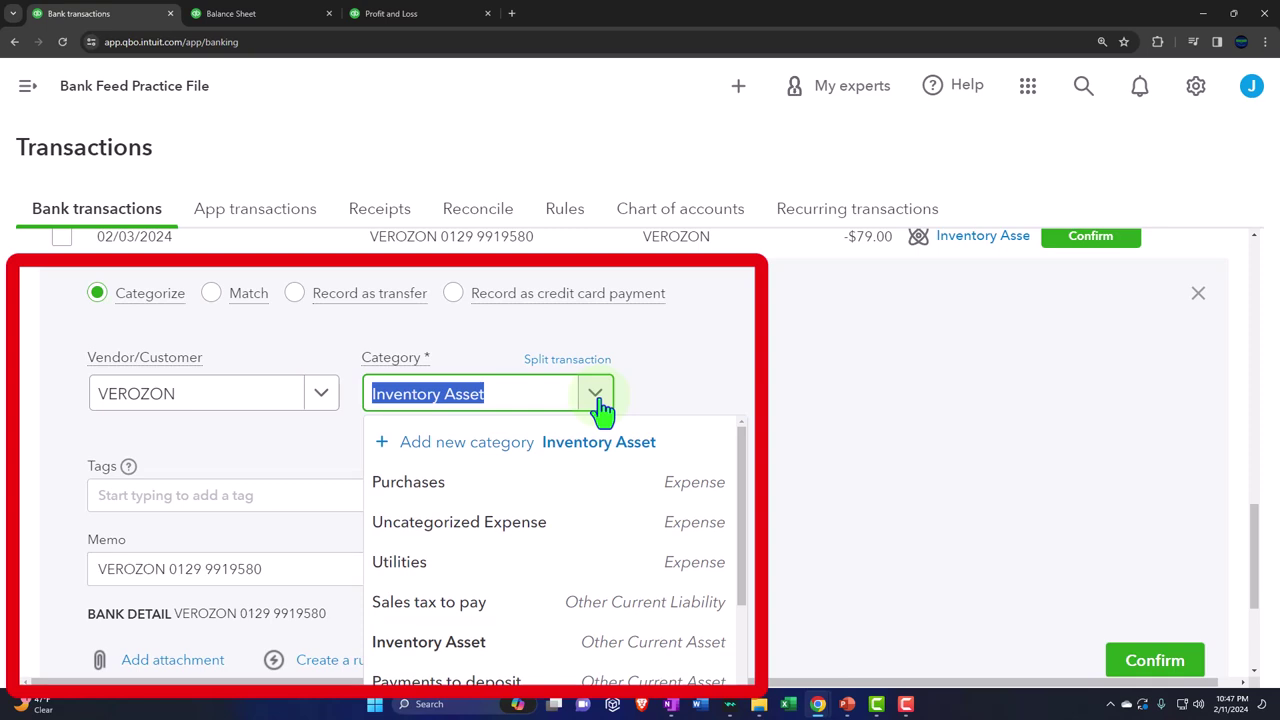
pyautogui.click(500, 455)
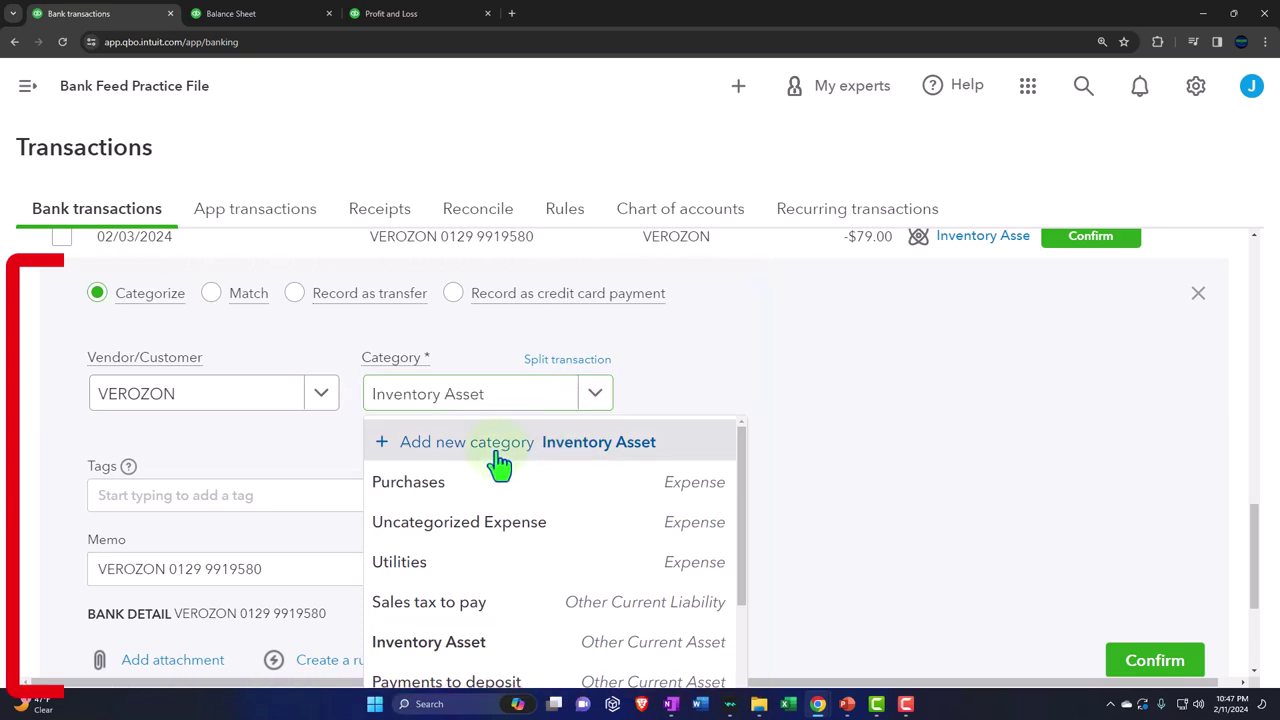
pyautogui.click(500, 455)
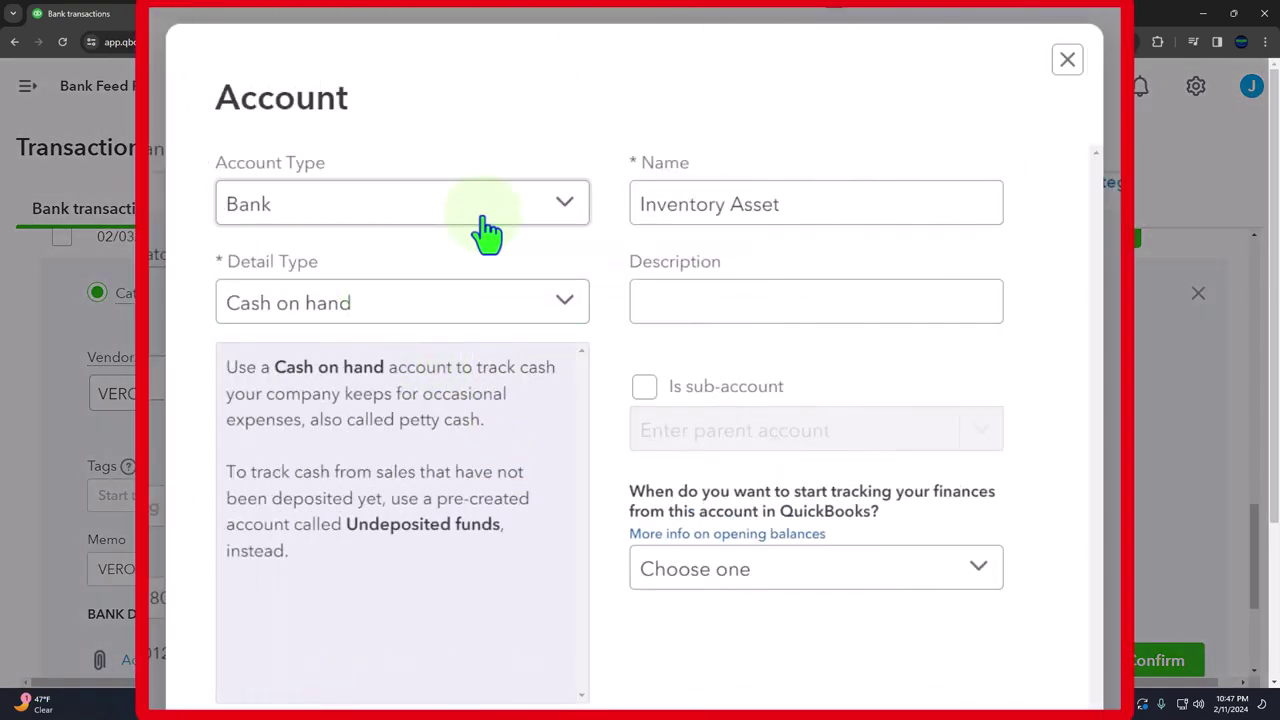
pyautogui.click(479, 220)
pyautogui.scroll(-4, 420, 429)
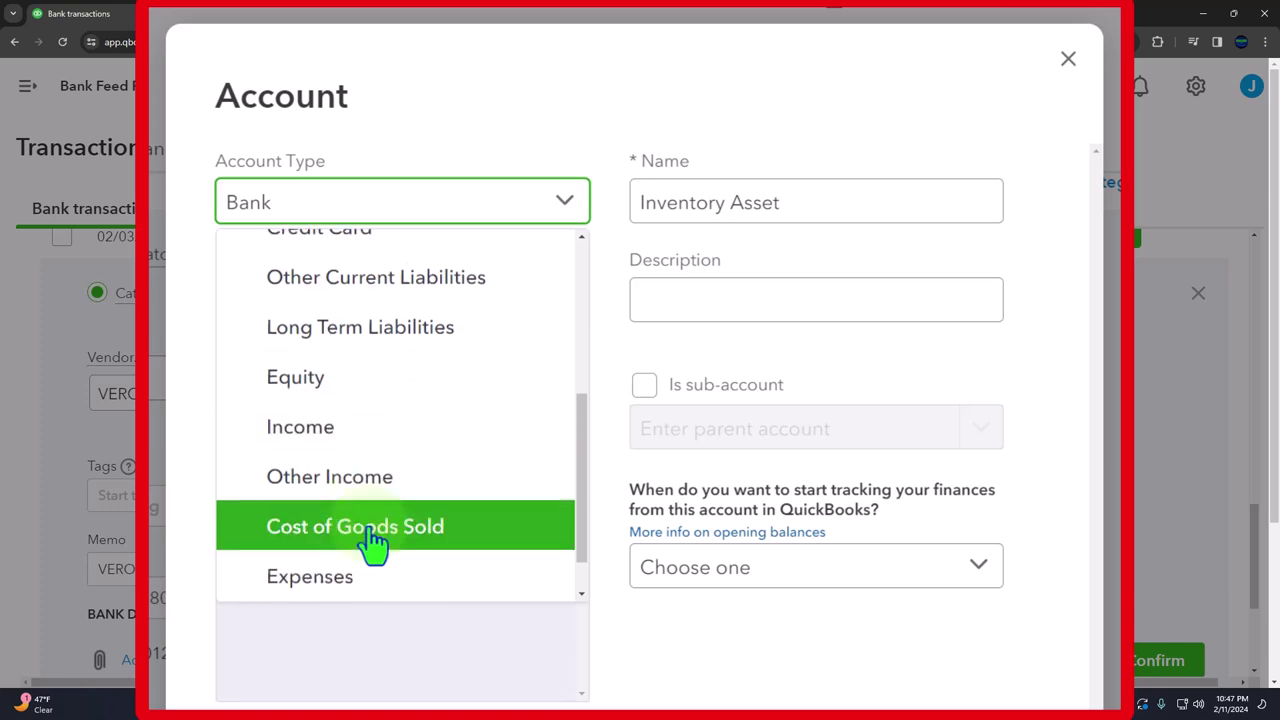
pyautogui.click(371, 578)
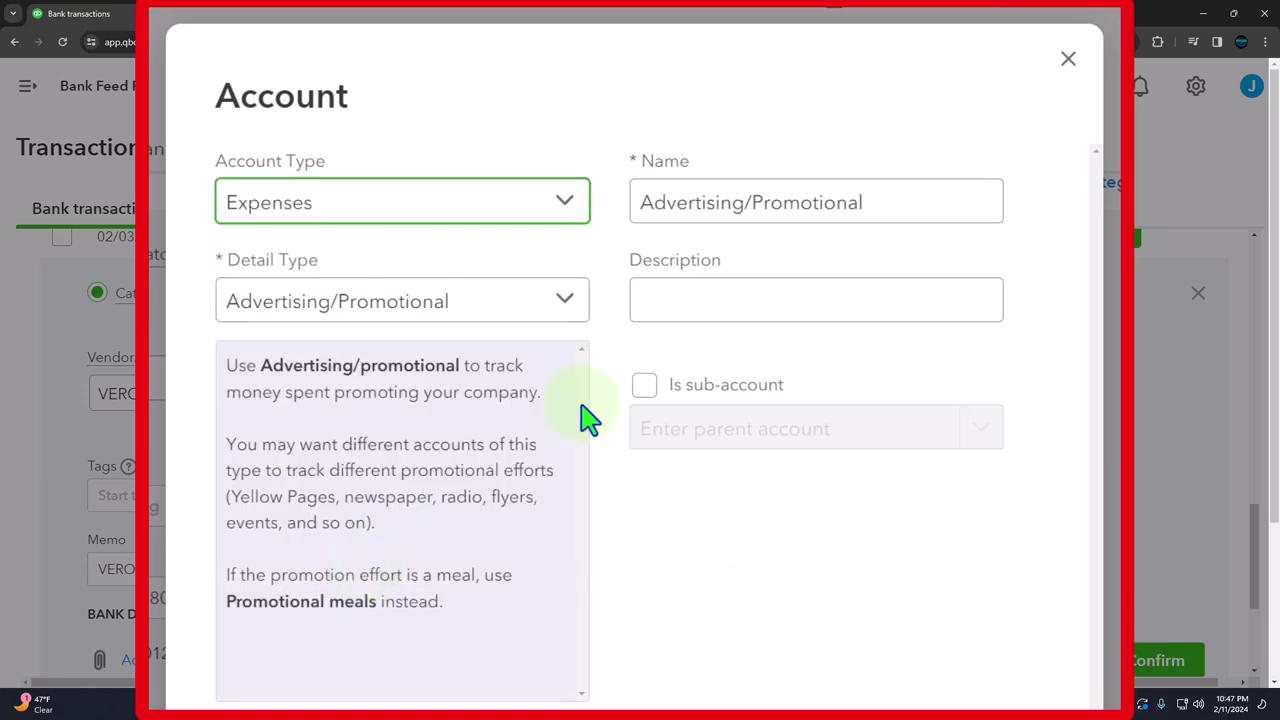
pyautogui.click(497, 325)
pyautogui.scroll(-10, 420, 549)
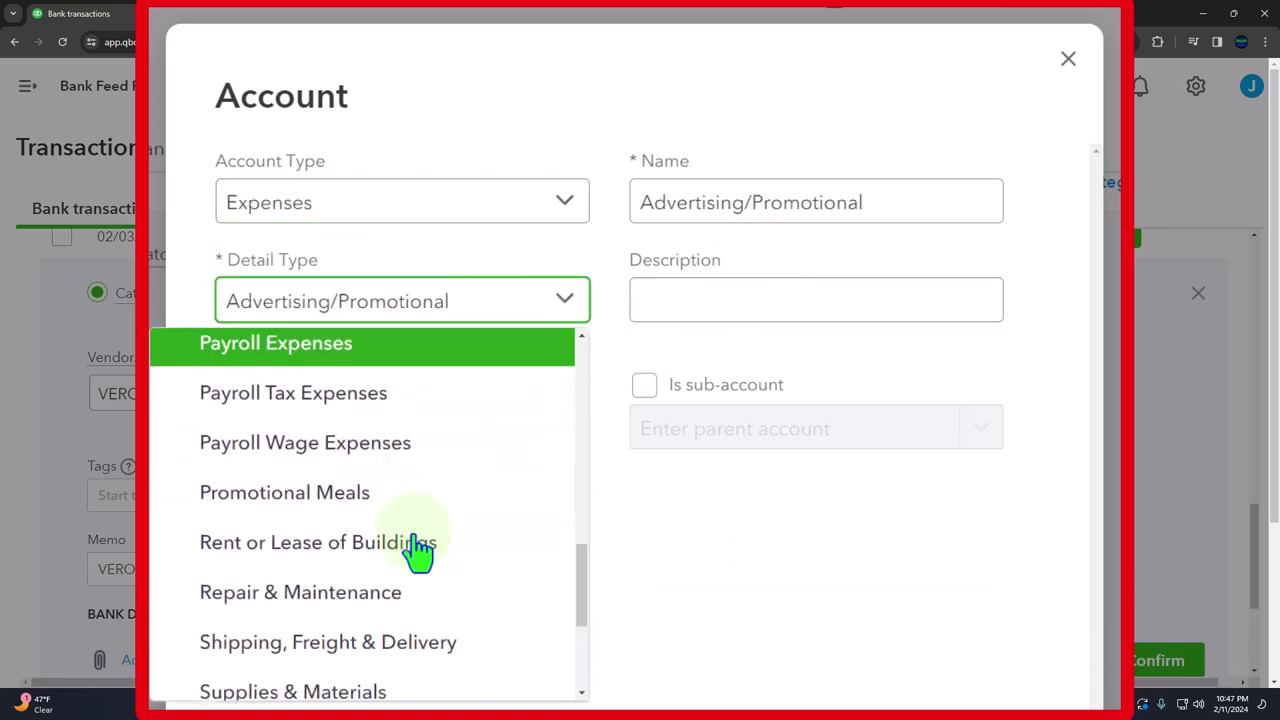
pyautogui.scroll(-3, 416, 550)
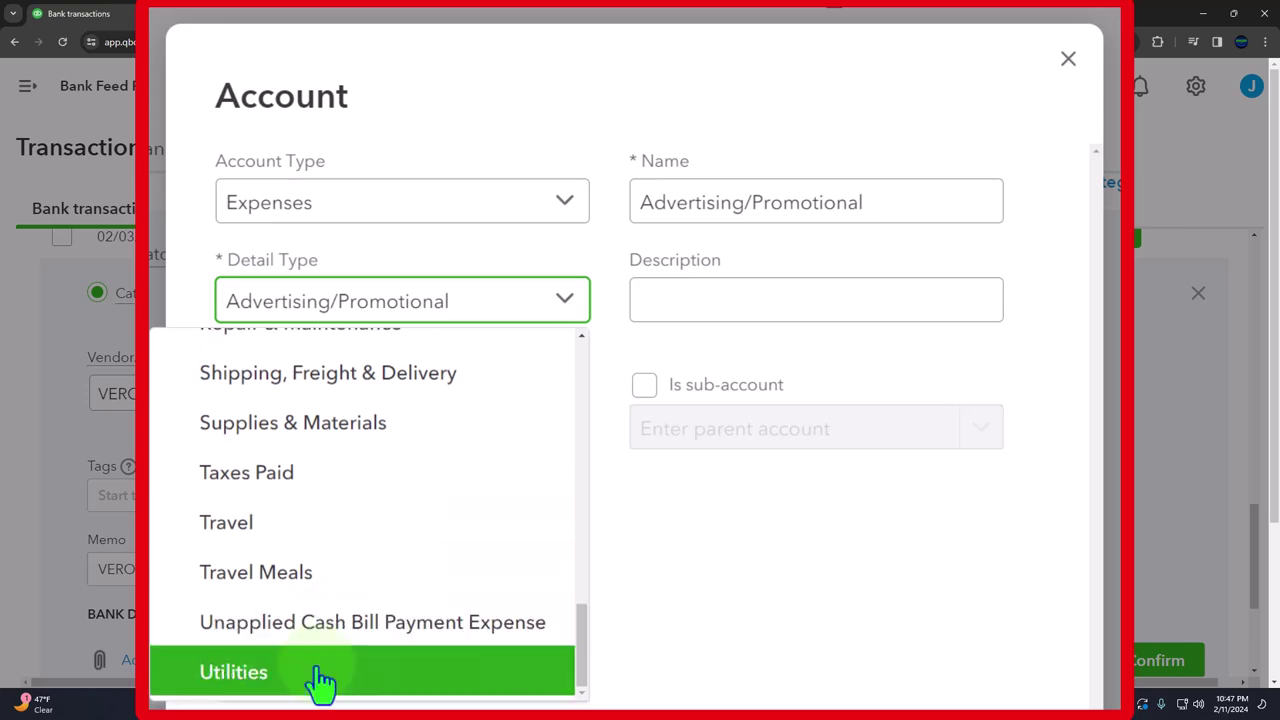
pyautogui.click(321, 680)
# Name the new expense account Telephone, leave its description empty, and save it as the transaction's category.
pyautogui.doubleClick(743, 200)
pyautogui.write('Telephoin')
pyautogui.press('BackSpace')
pyautogui.press('BackSpace')
pyautogui.write('ne')
pyautogui.click(703, 297)
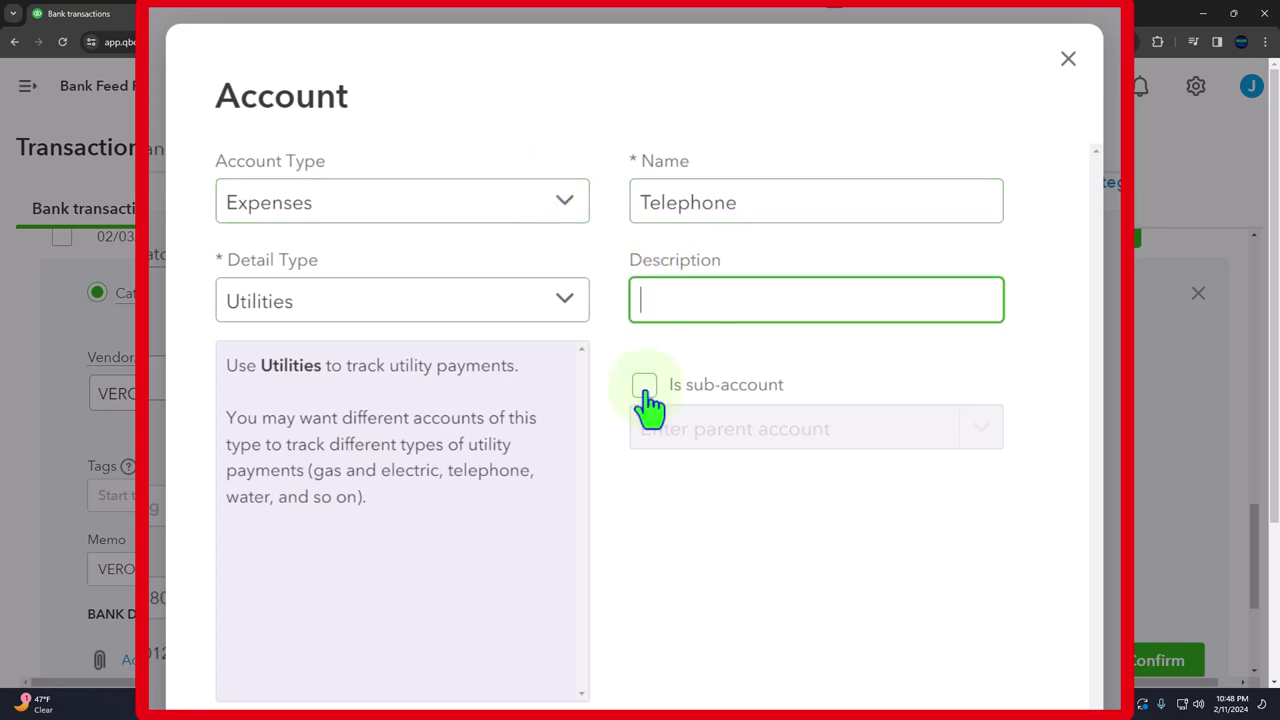
pyautogui.scroll(-3, 645, 408)
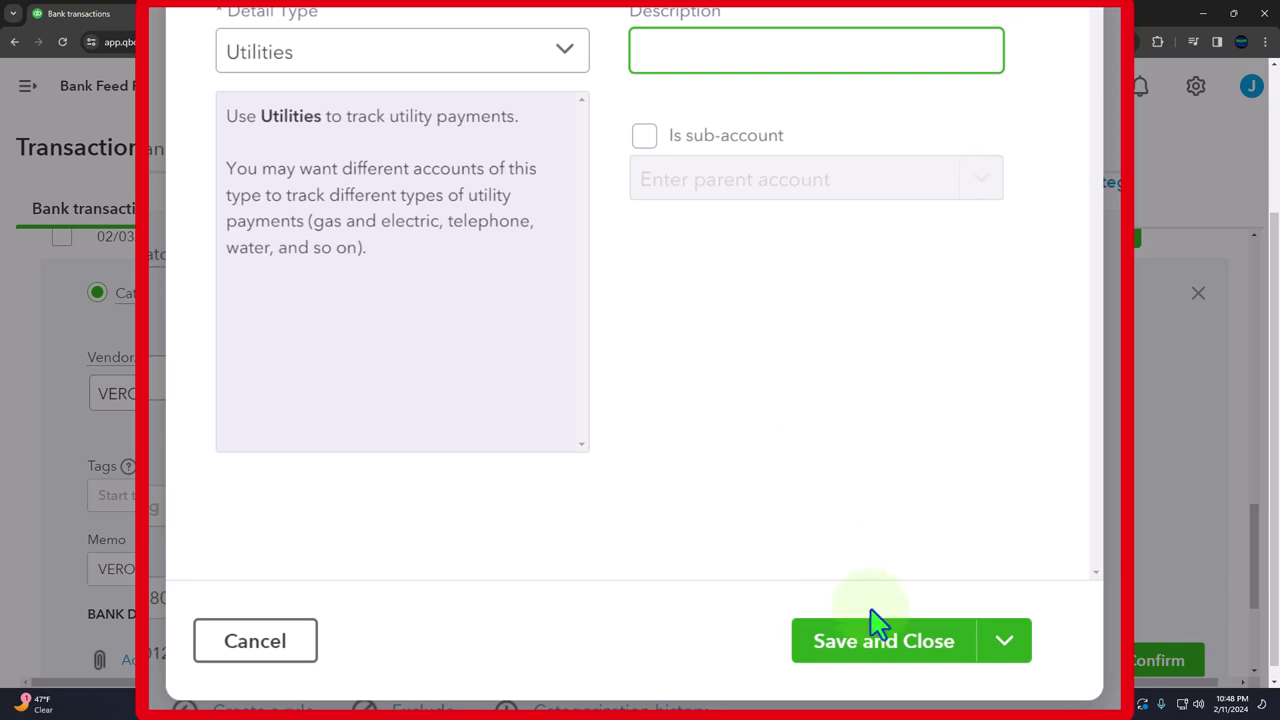
pyautogui.click(883, 650)
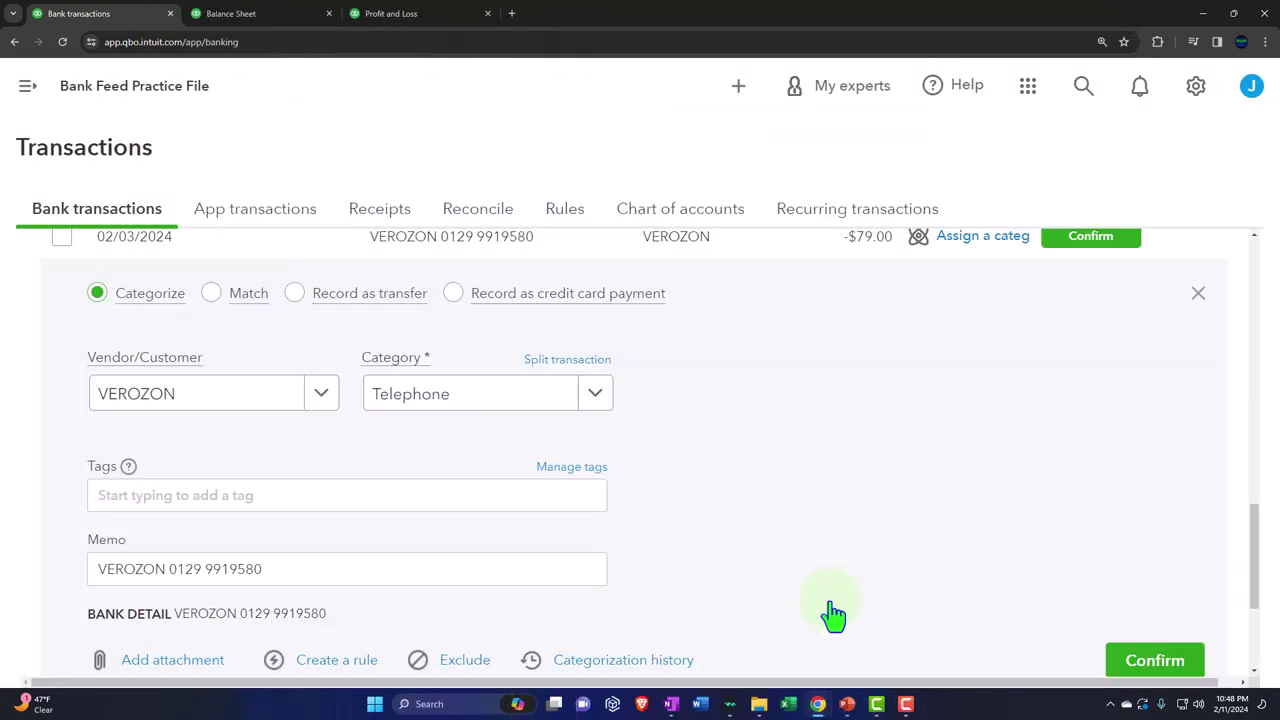
pyautogui.scroll(-1, 740, 526)
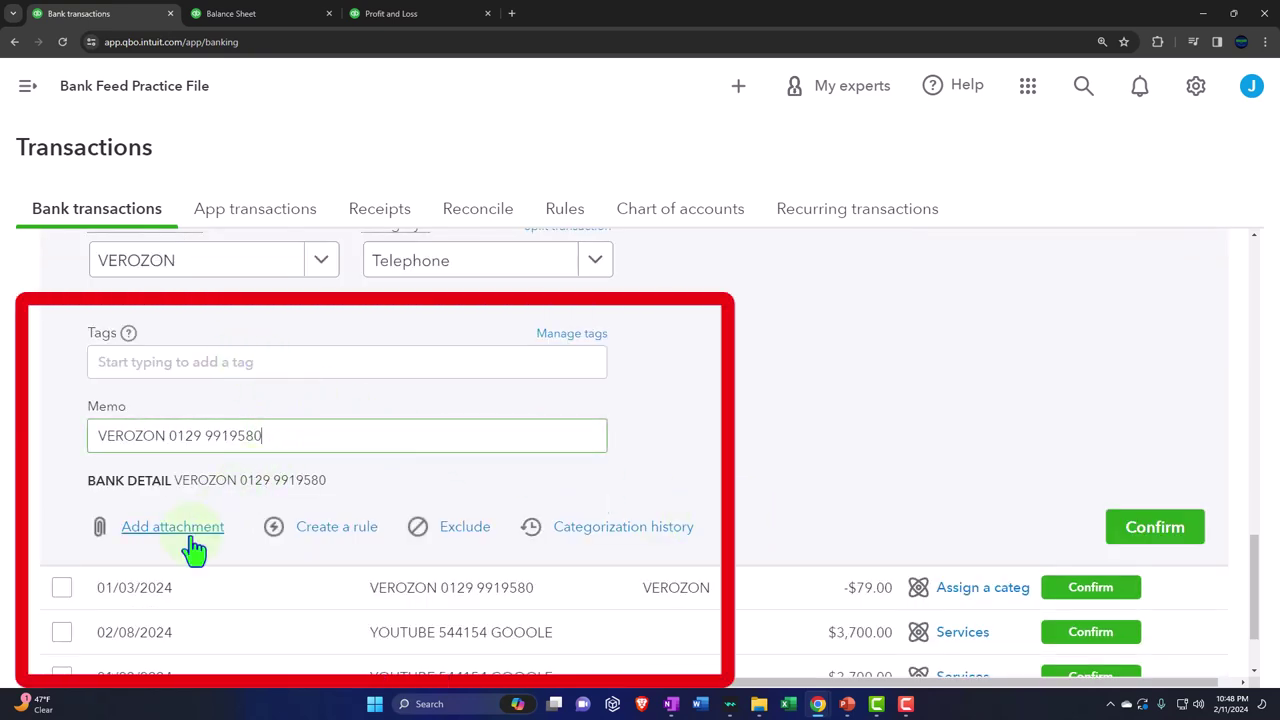
# Start a new rule from the 02/03/2024 VEROZON transaction and name it VEROZON, copied from the condition text.
pyautogui.click(339, 530)
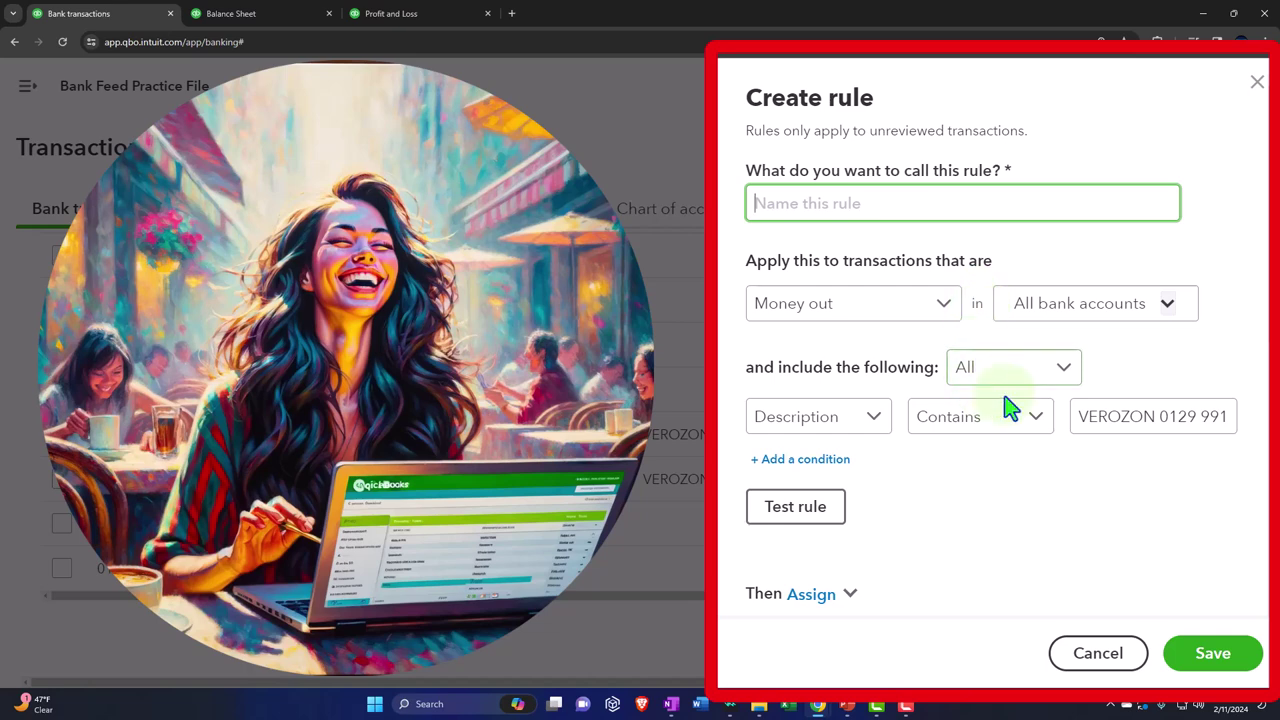
pyautogui.moveTo(1153, 418); pyautogui.dragTo(1069, 429)
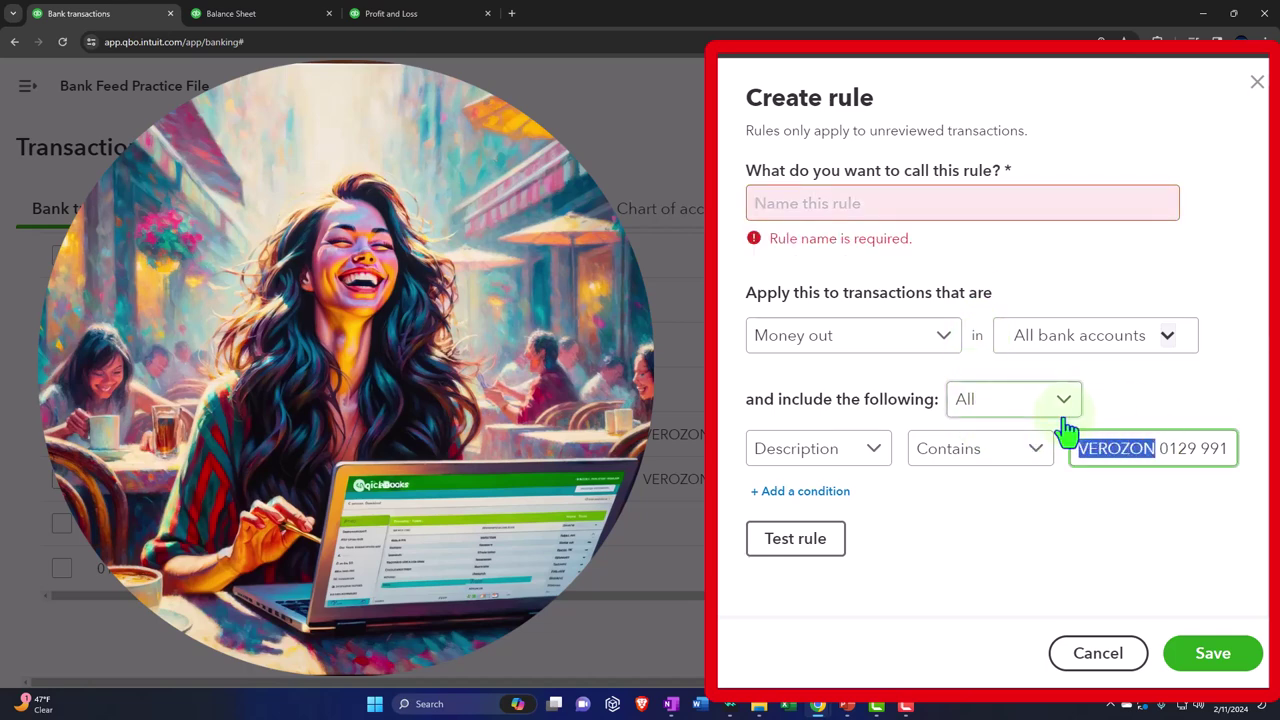
pyautogui.hotkey('ctrl', 'c')
pyautogui.click(857, 205)
pyautogui.hotkey('ctrl', 'v')
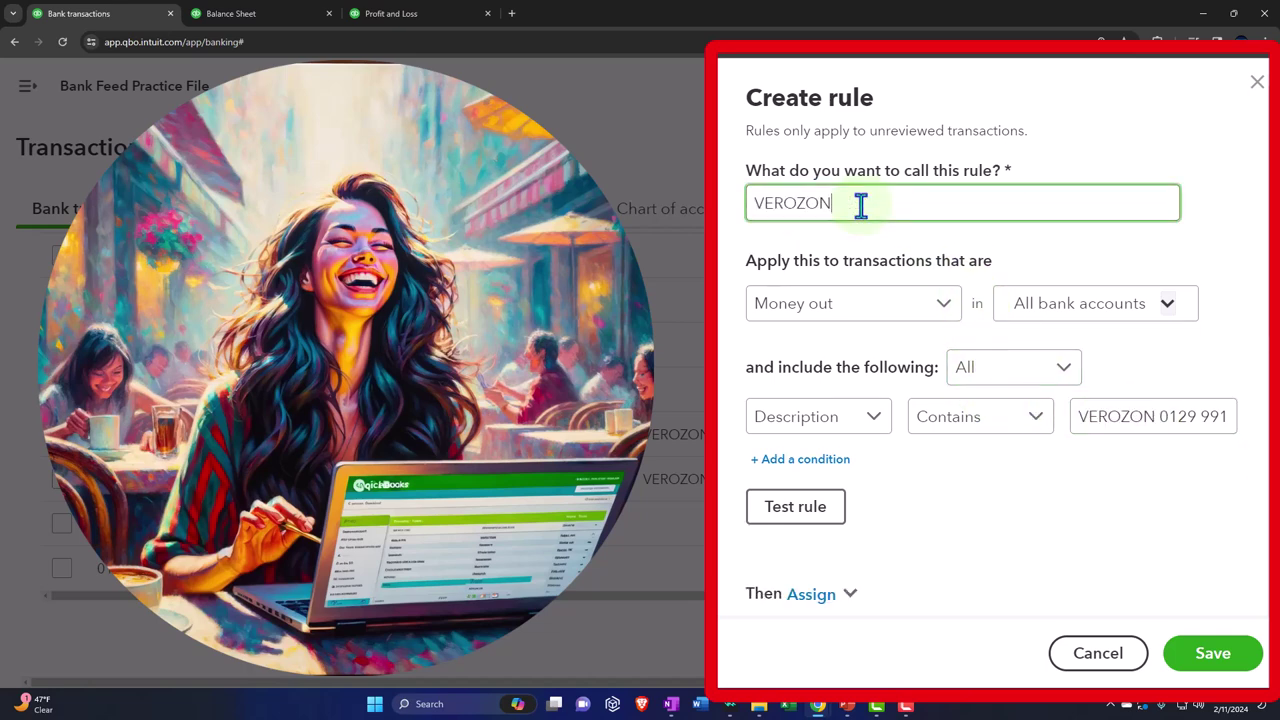
# Keep the rule applied to all bank accounts and requiring all of its conditions.
pyautogui.click(1167, 308)
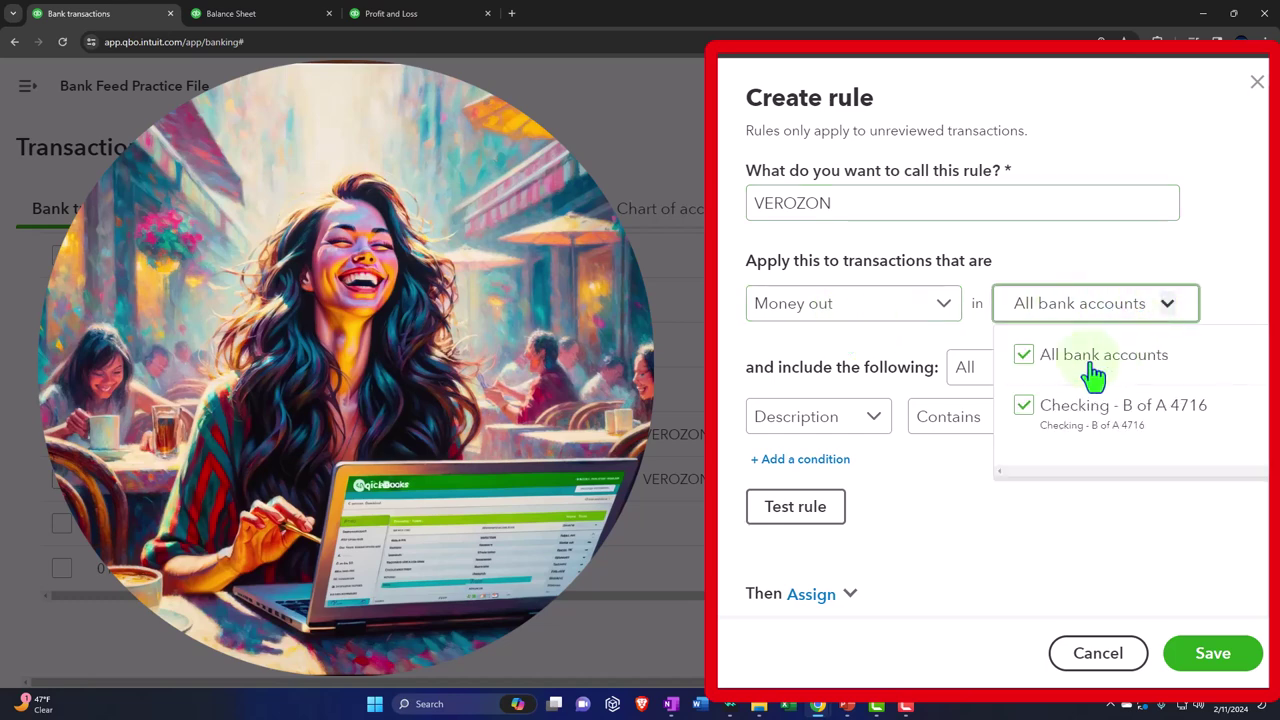
pyautogui.click(1172, 312)
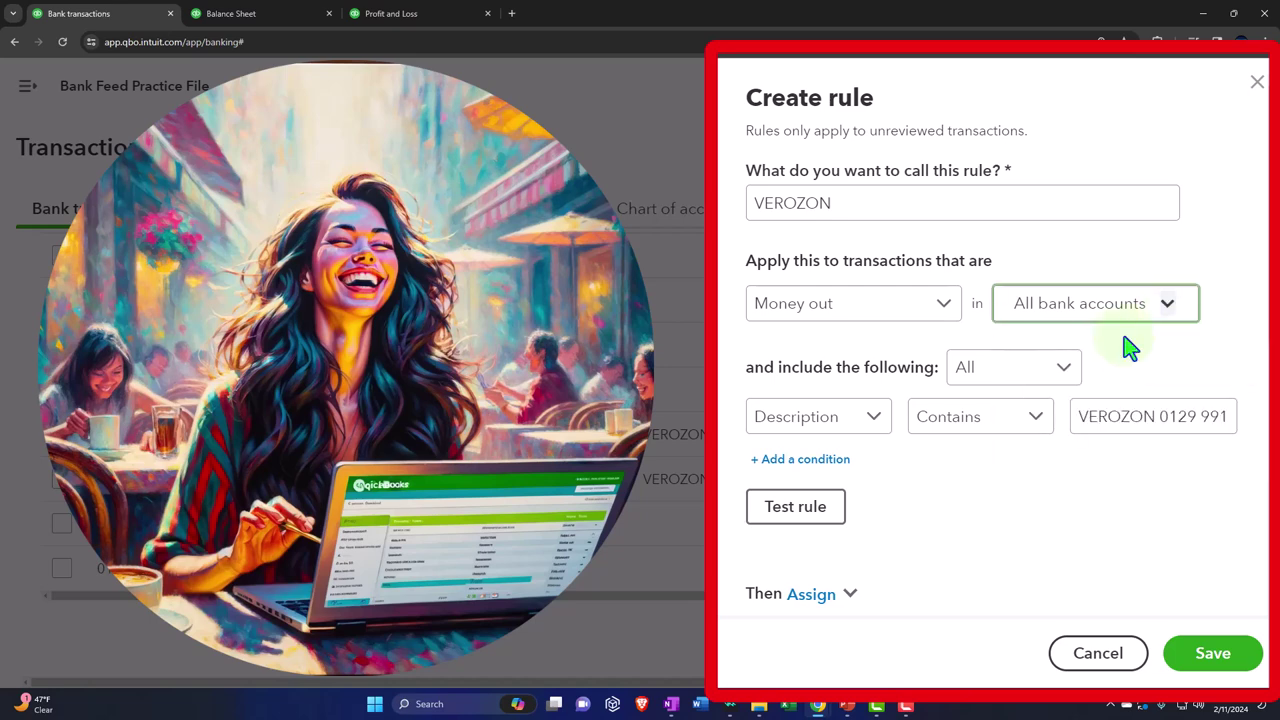
pyautogui.click(1063, 383)
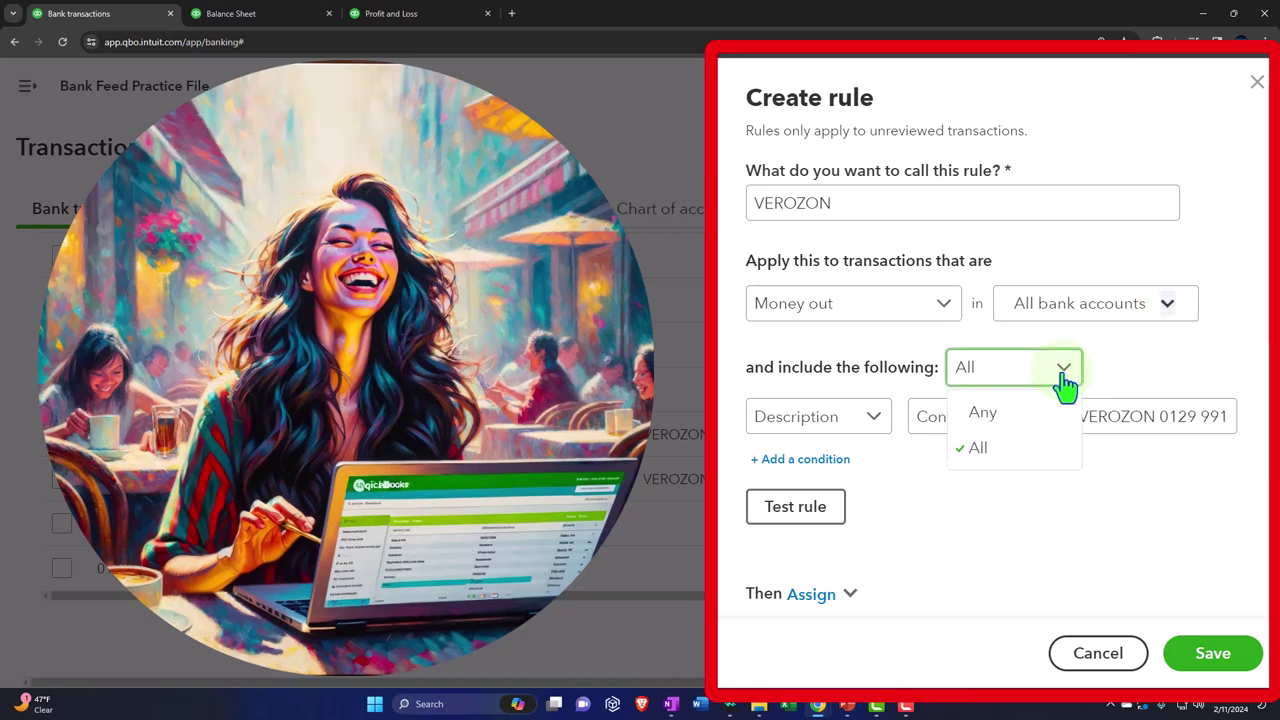
pyautogui.click(976, 446)
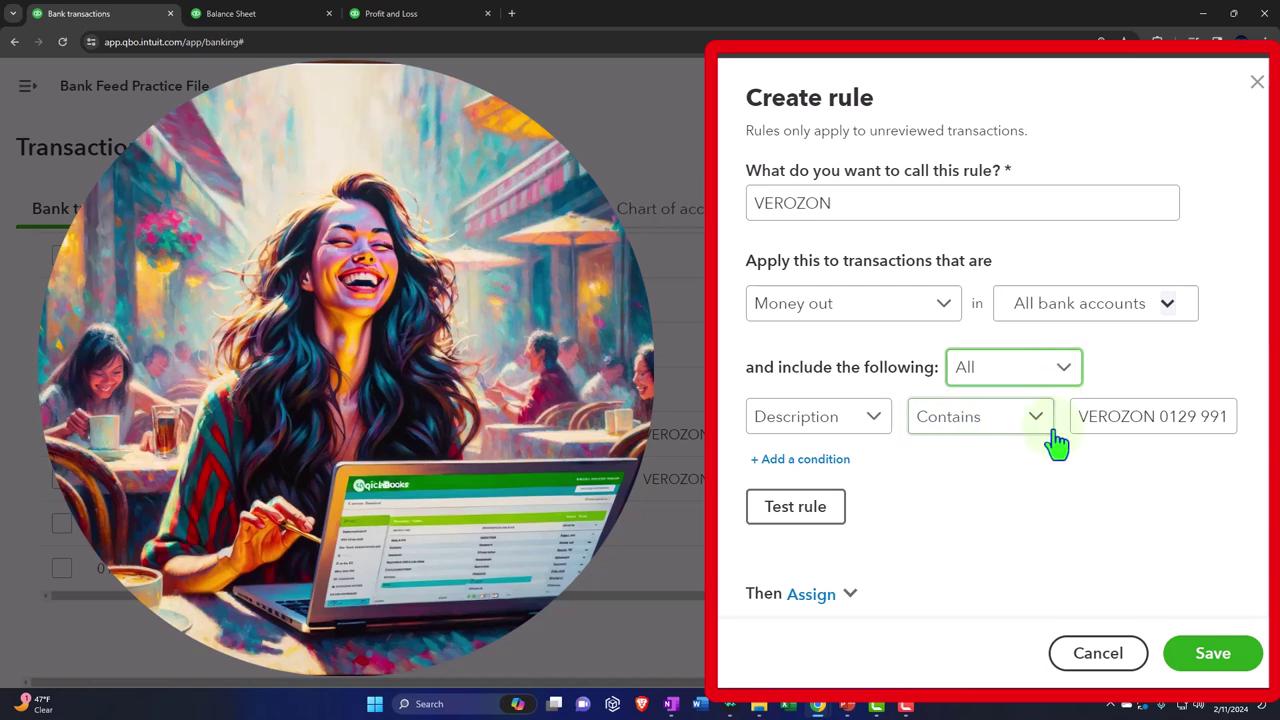
# Set the rule's condition to bank text that contains VEROZON, without the trailing numbers, and test the rule.
pyautogui.click(869, 423)
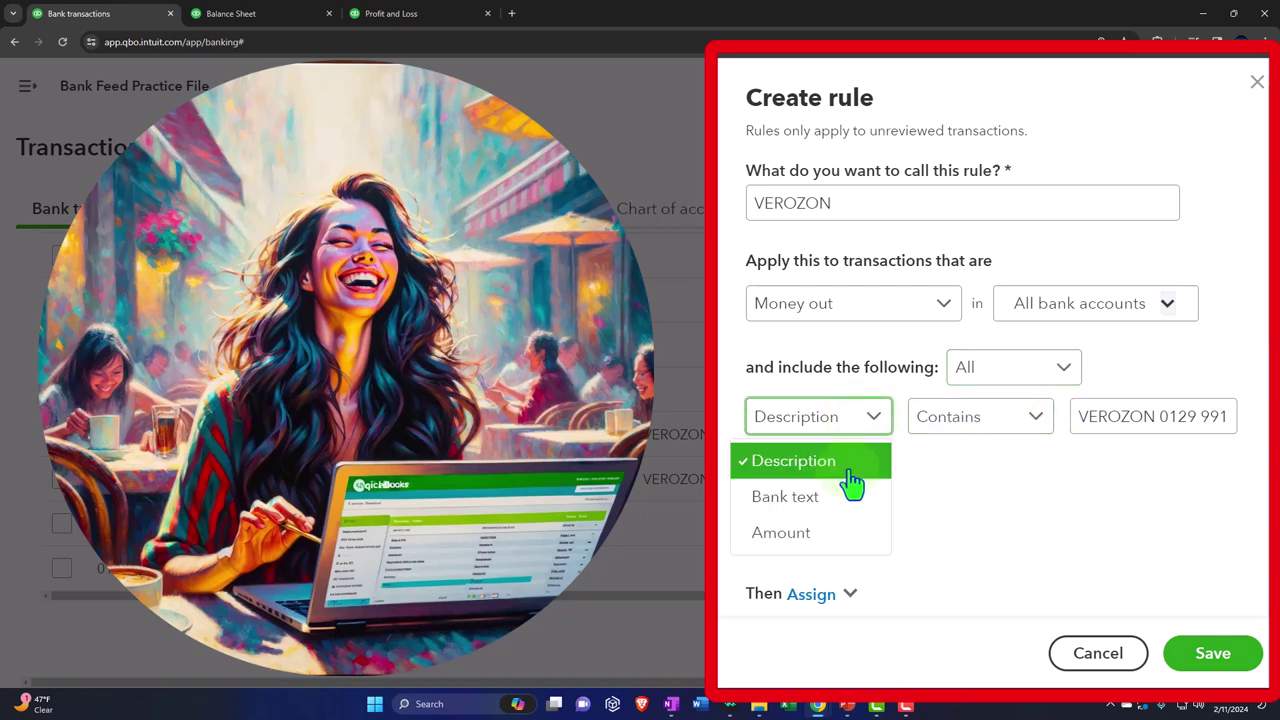
pyautogui.click(812, 511)
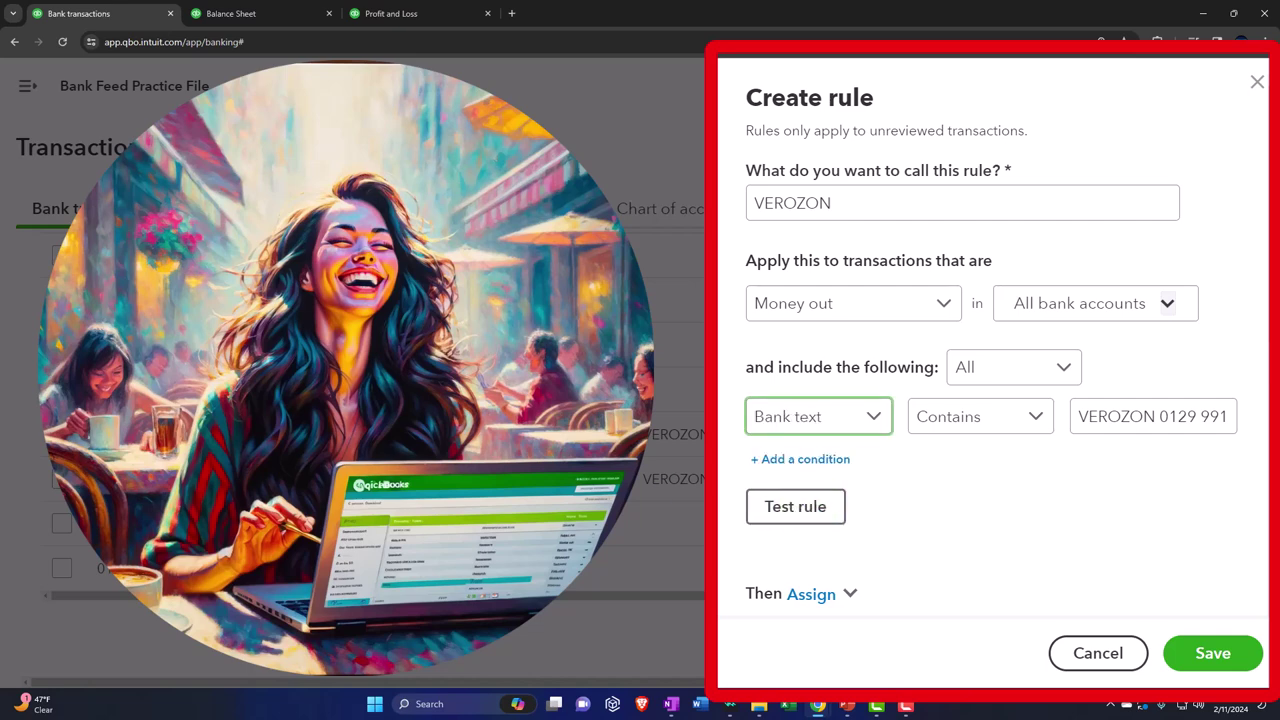
pyautogui.click(1020, 432)
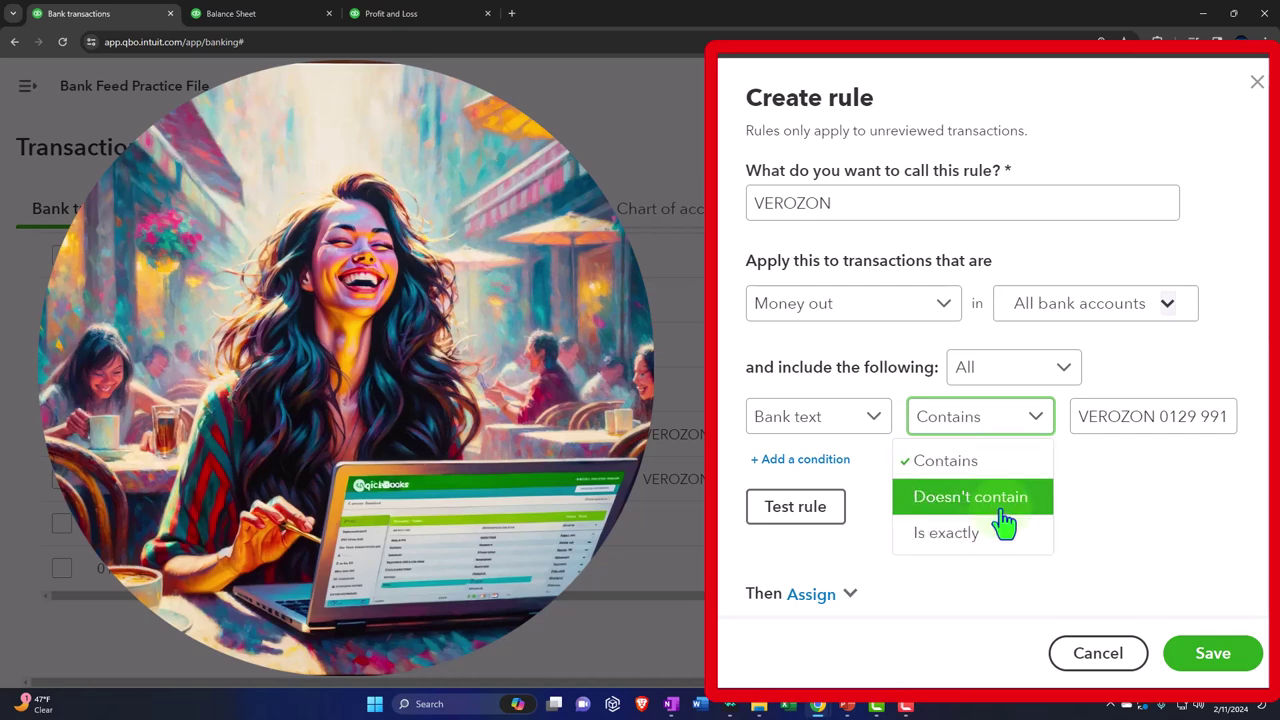
pyautogui.click(1200, 416)
pyautogui.moveTo(1159, 416); pyautogui.dragTo(1251, 403)
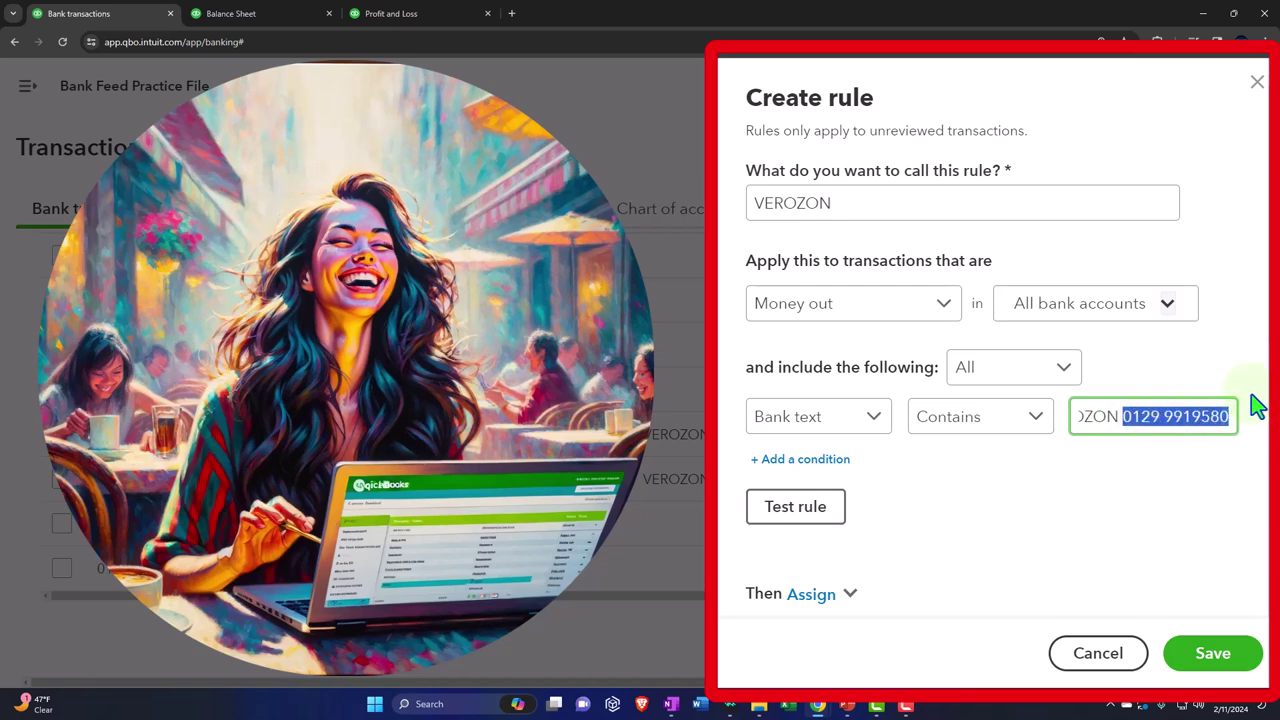
pyautogui.press('BackSpace')
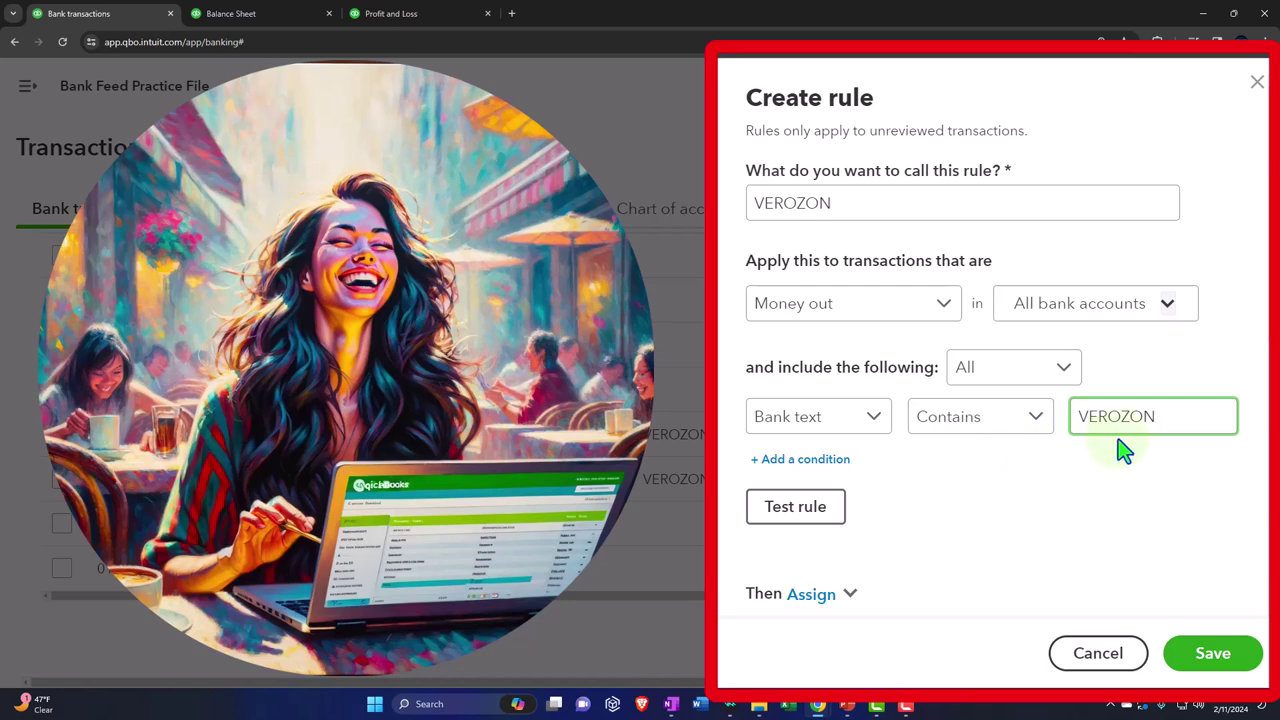
pyautogui.scroll(-1, 1122, 450)
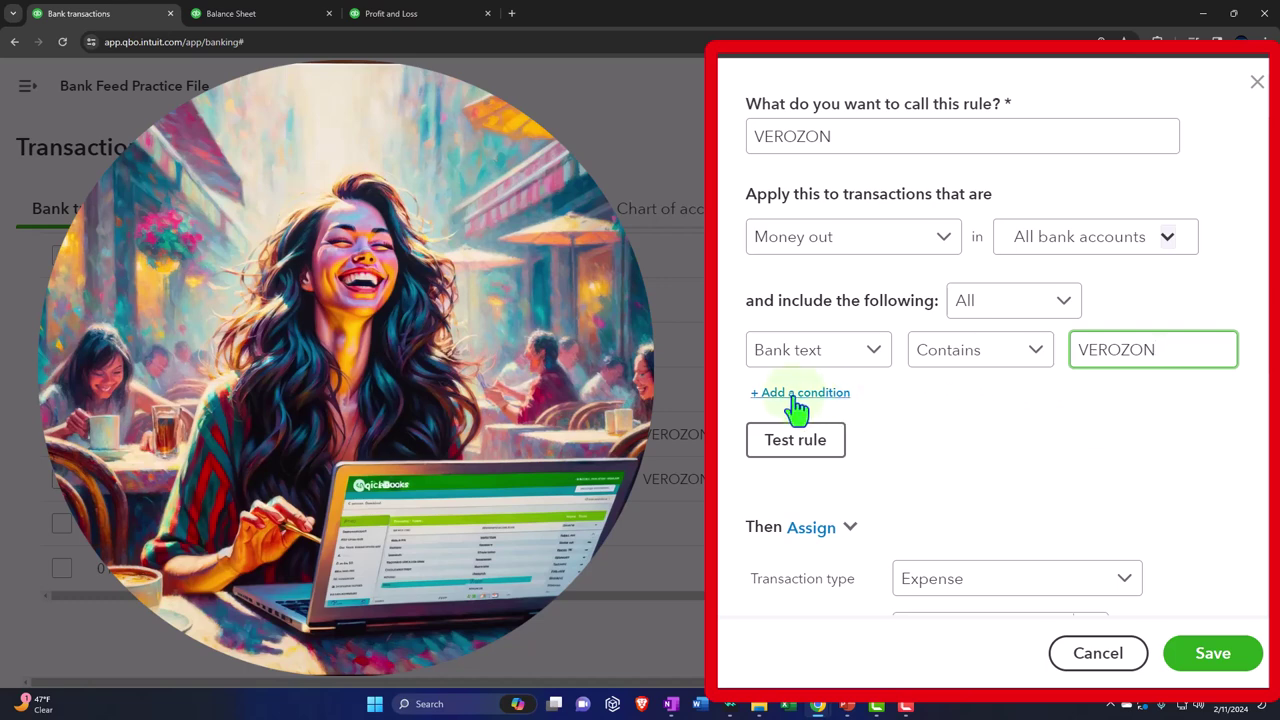
pyautogui.click(803, 456)
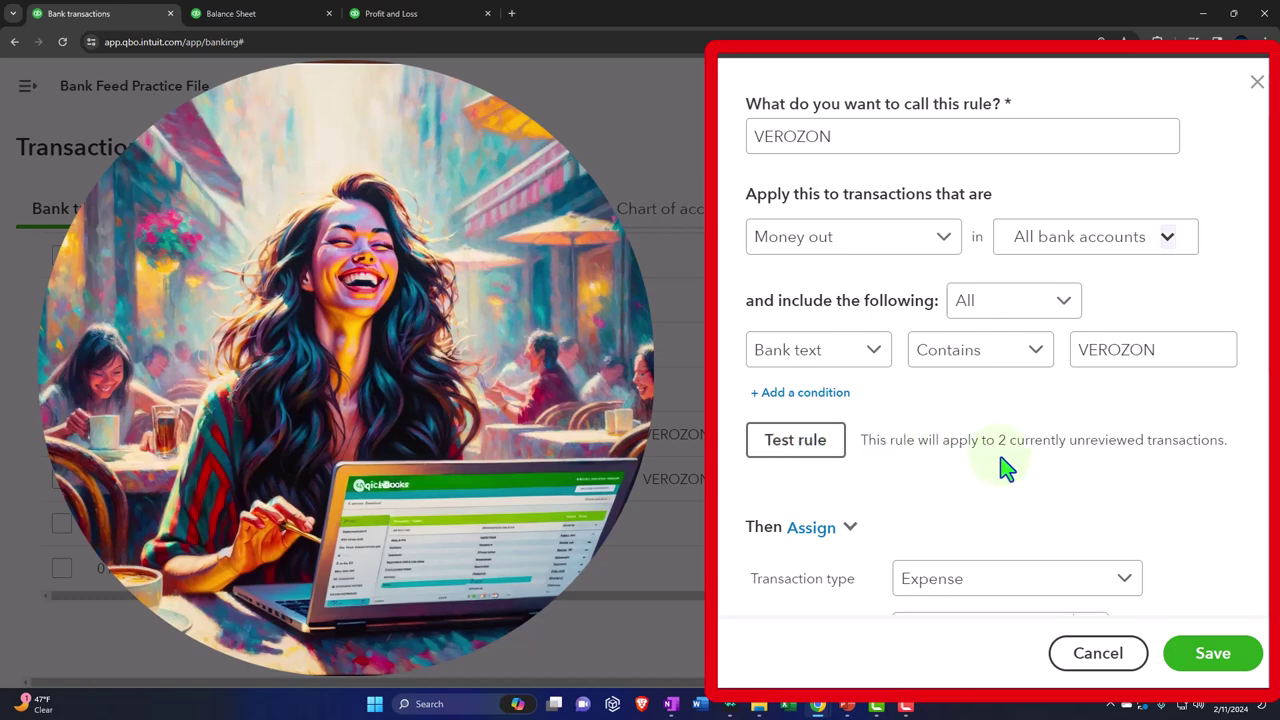
# Assign VEROZON as the rule's payee, keep the Telephone category with auto-confirm off, and save the rule.
pyautogui.scroll(-2, 1006, 466)
pyautogui.scroll(-1, 866, 438)
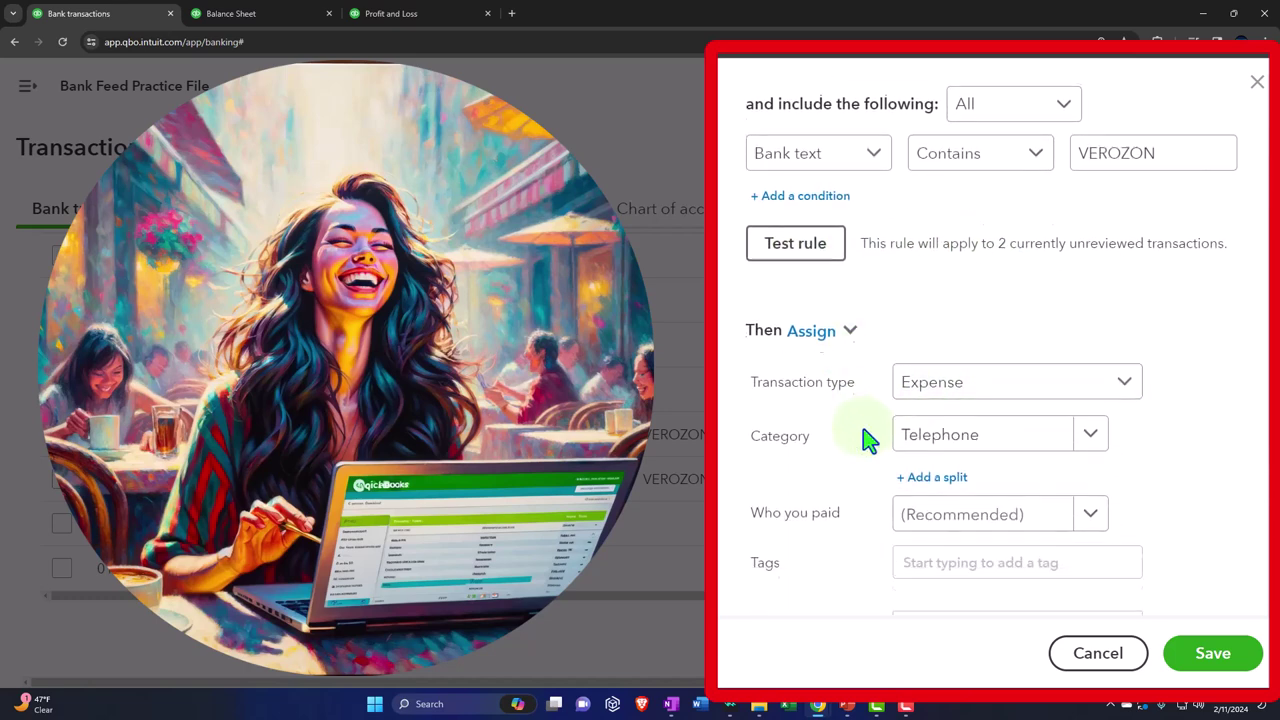
pyautogui.scroll(-1, 860, 455)
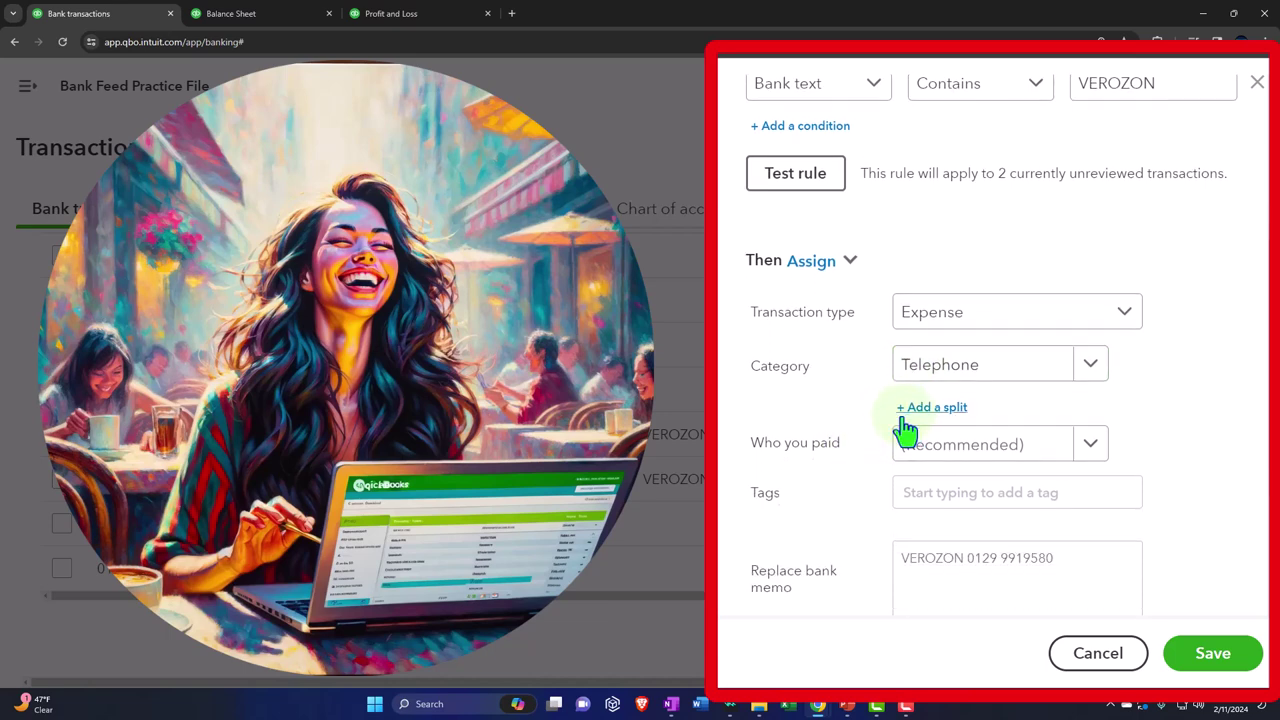
pyautogui.scroll(-1, 850, 428)
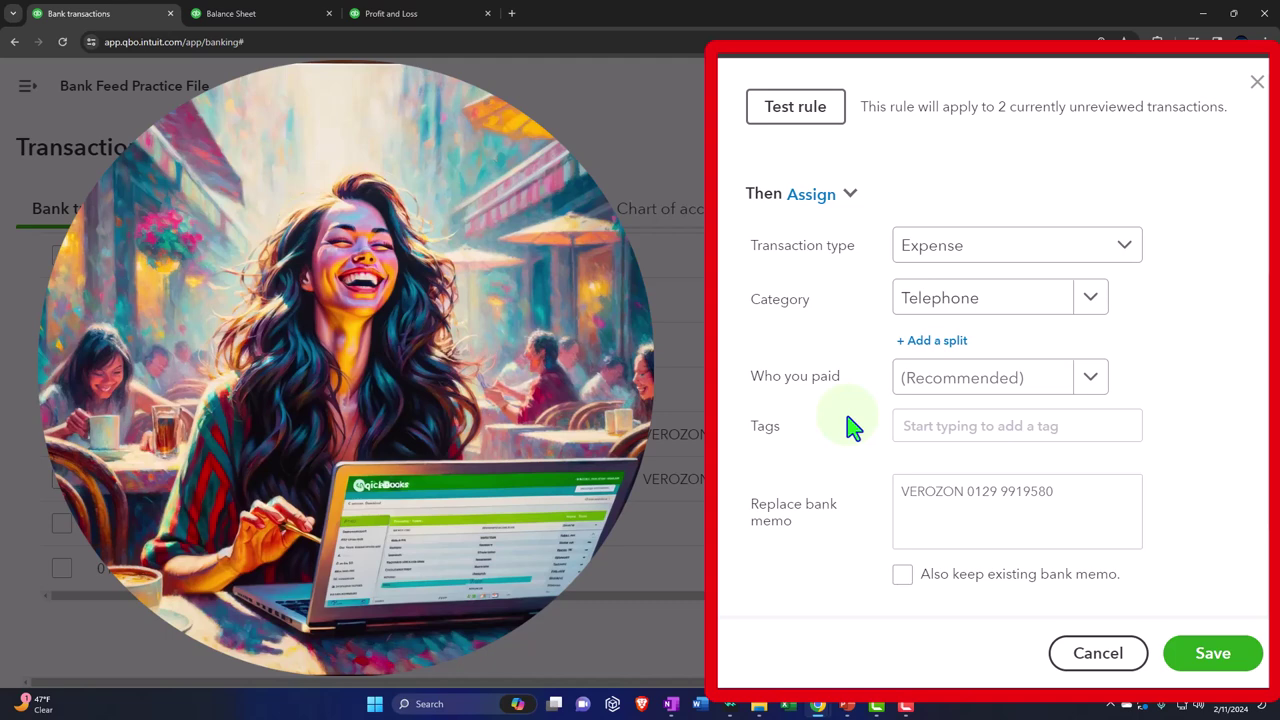
pyautogui.click(1086, 383)
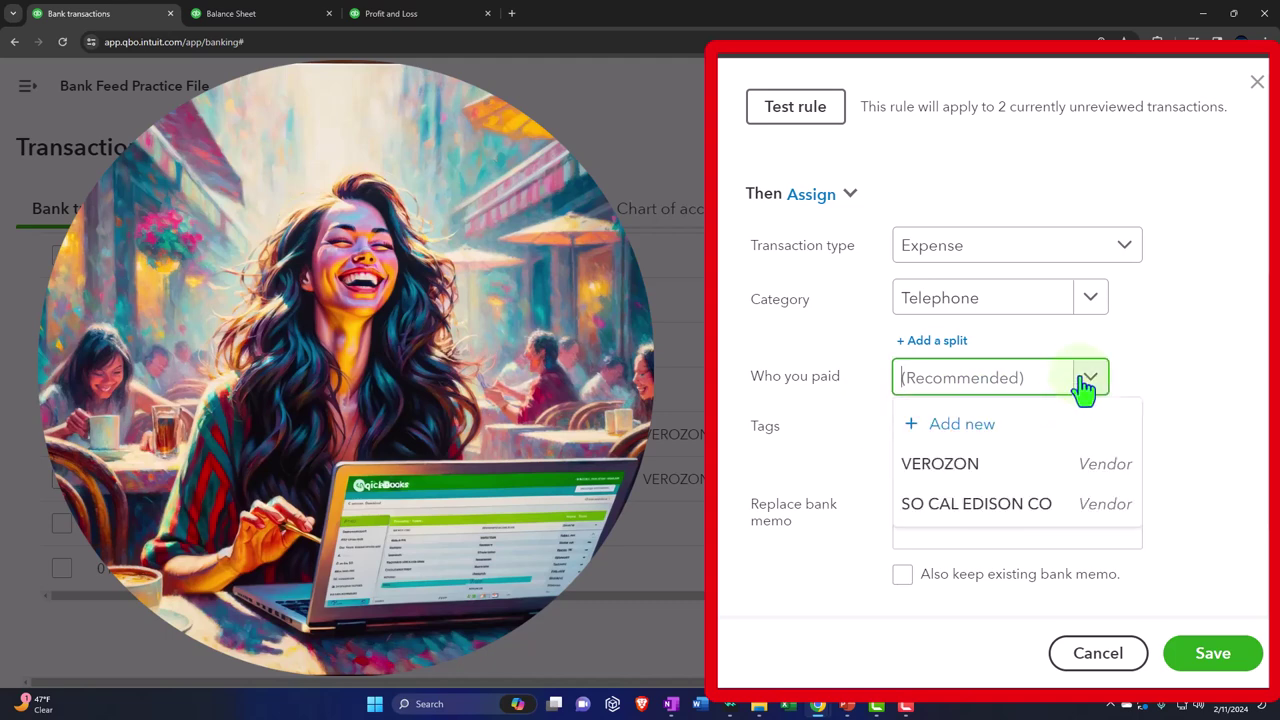
pyautogui.click(968, 468)
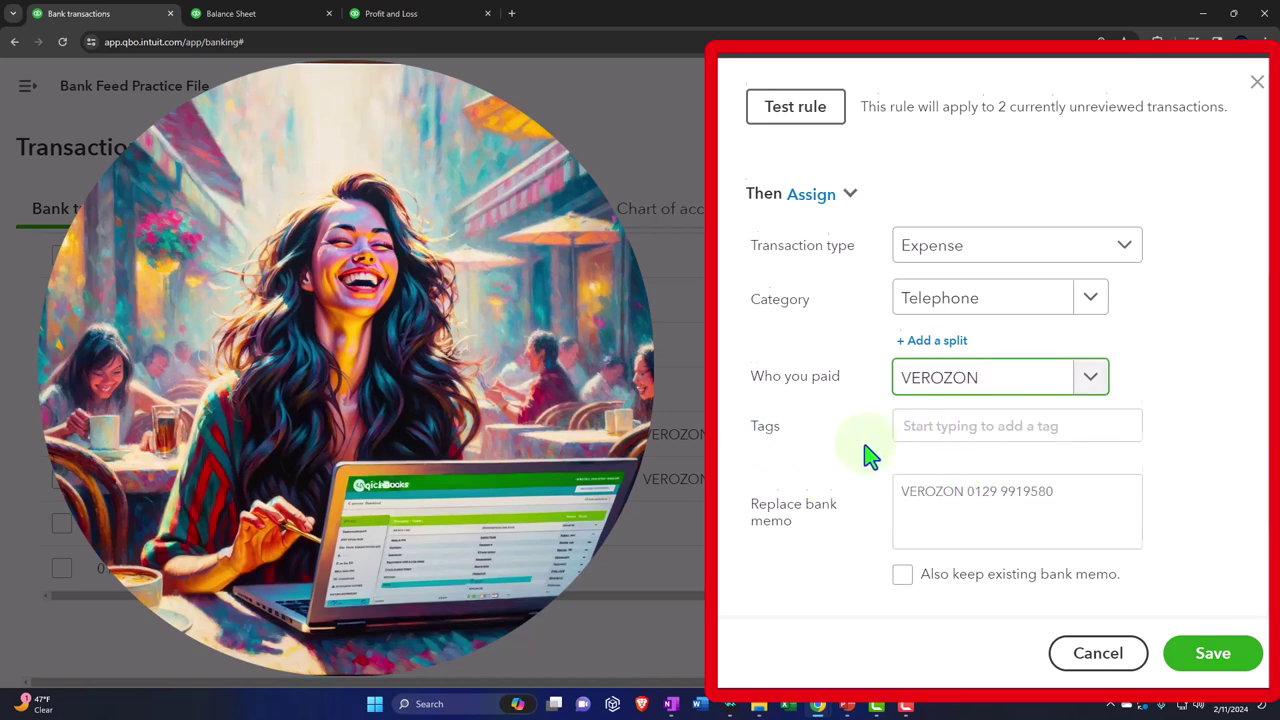
pyautogui.scroll(-2, 870, 440)
pyautogui.scroll(-1, 941, 385)
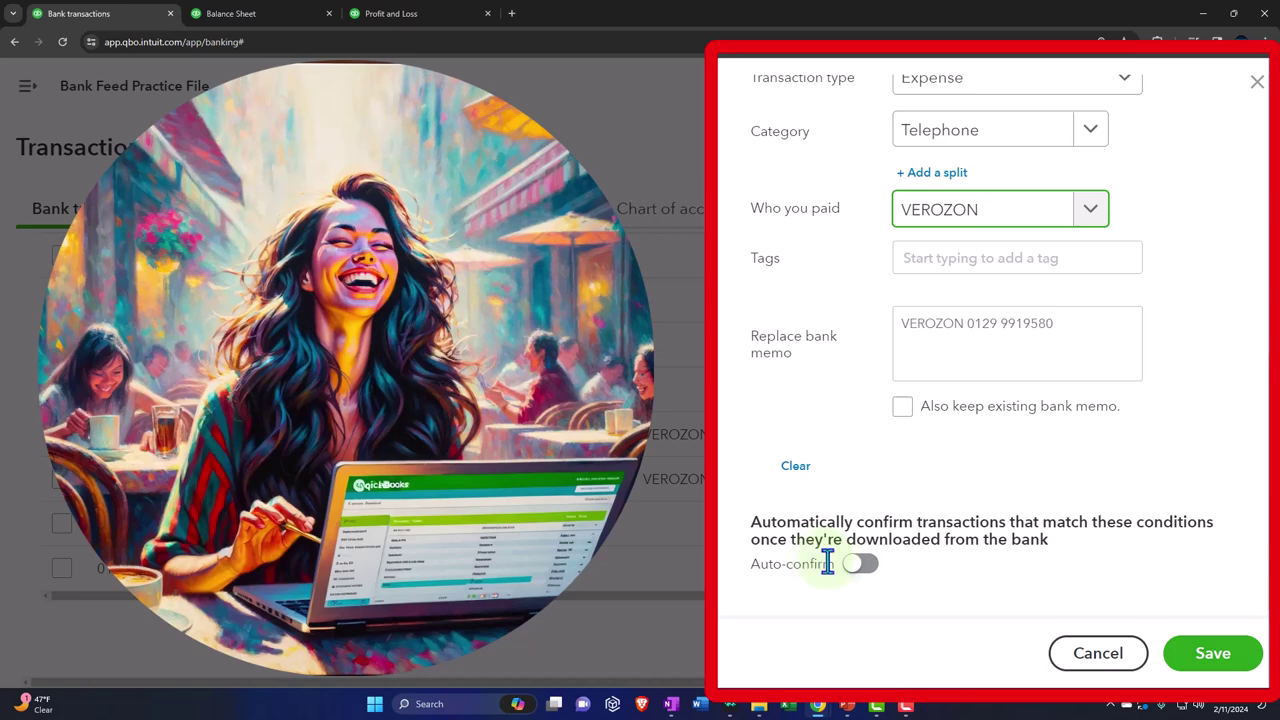
pyautogui.click(1200, 662)
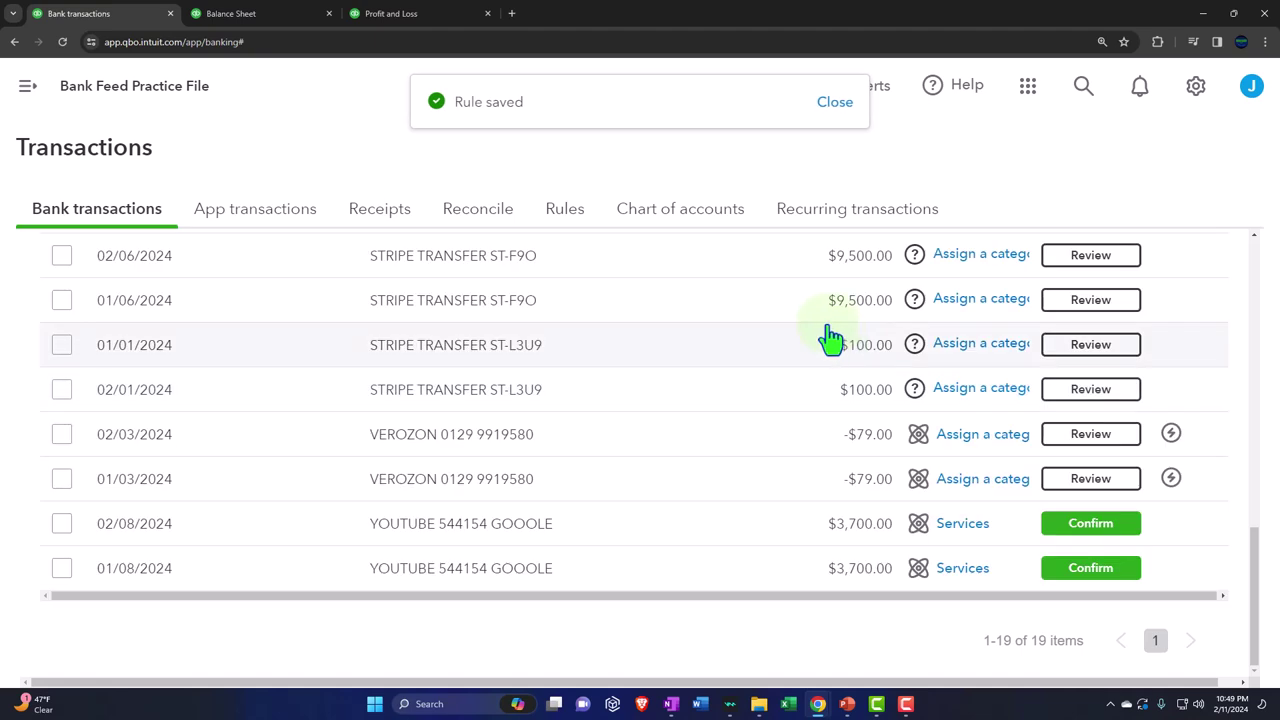
# Review the 01/03/2024 VEROZON transaction with the rule applied and confirm it.
pyautogui.moveTo(1170, 440)
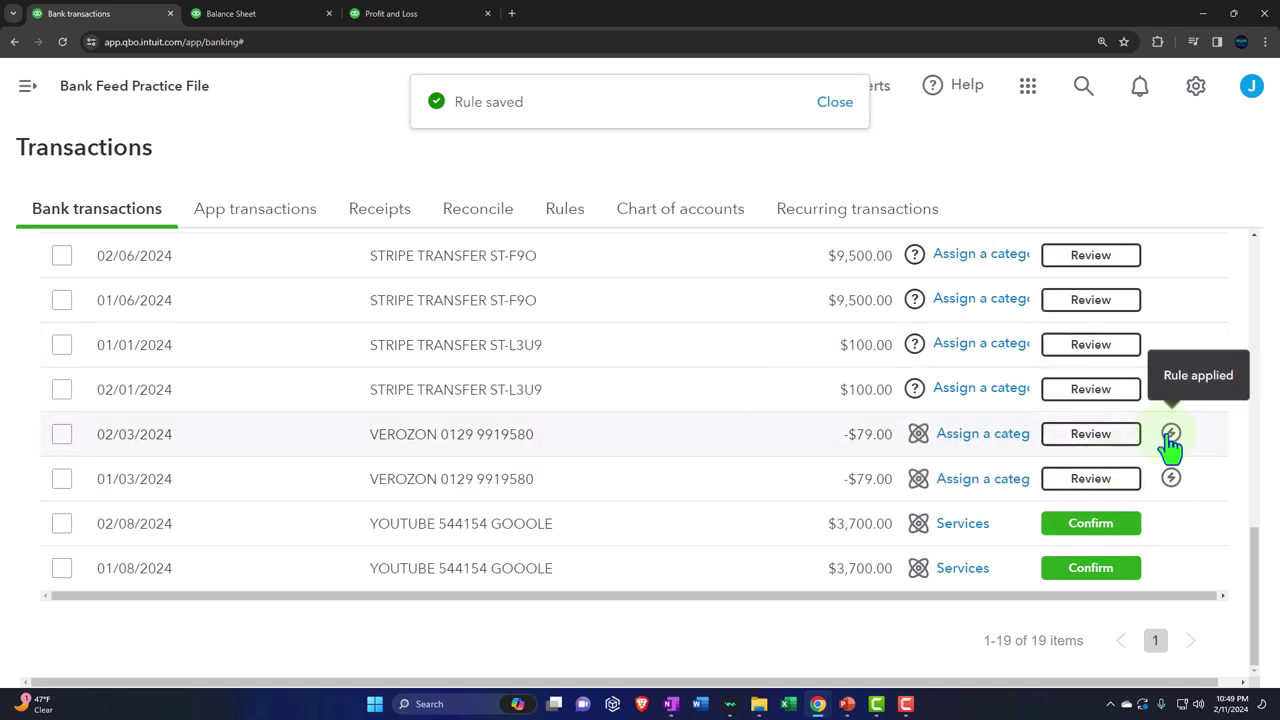
pyautogui.click(1112, 489)
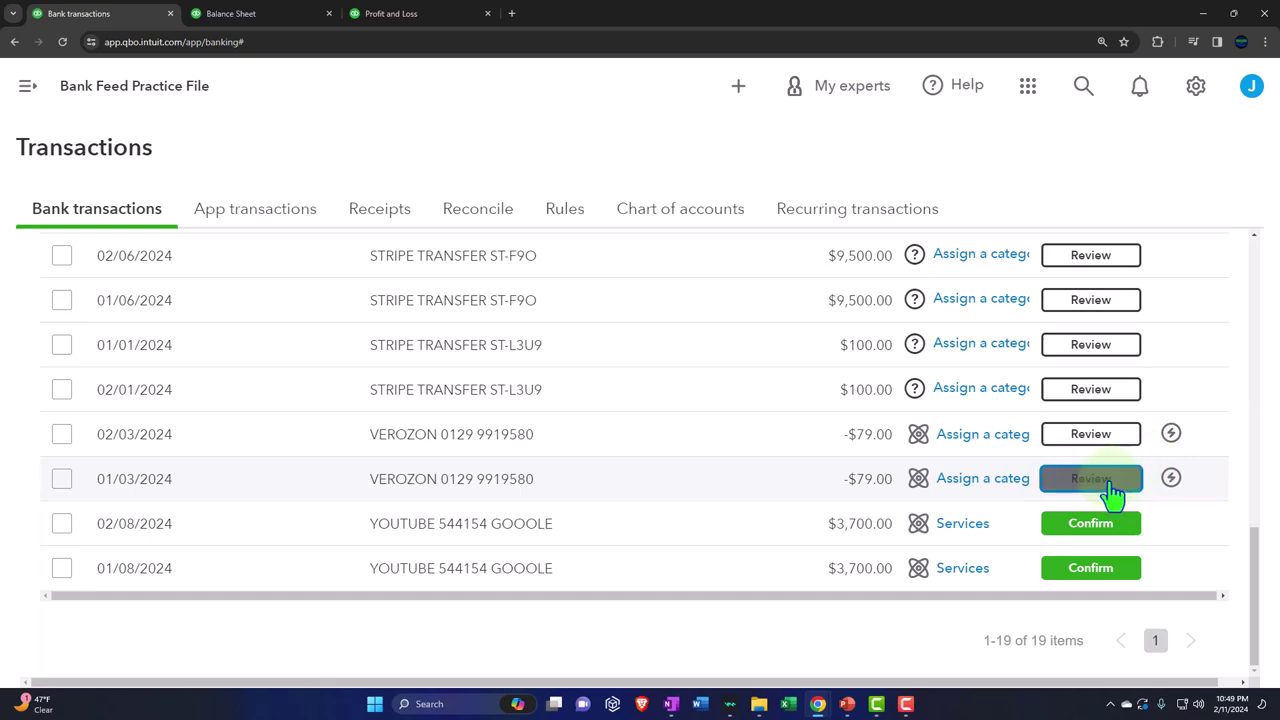
pyautogui.scroll(-4, 1112, 489)
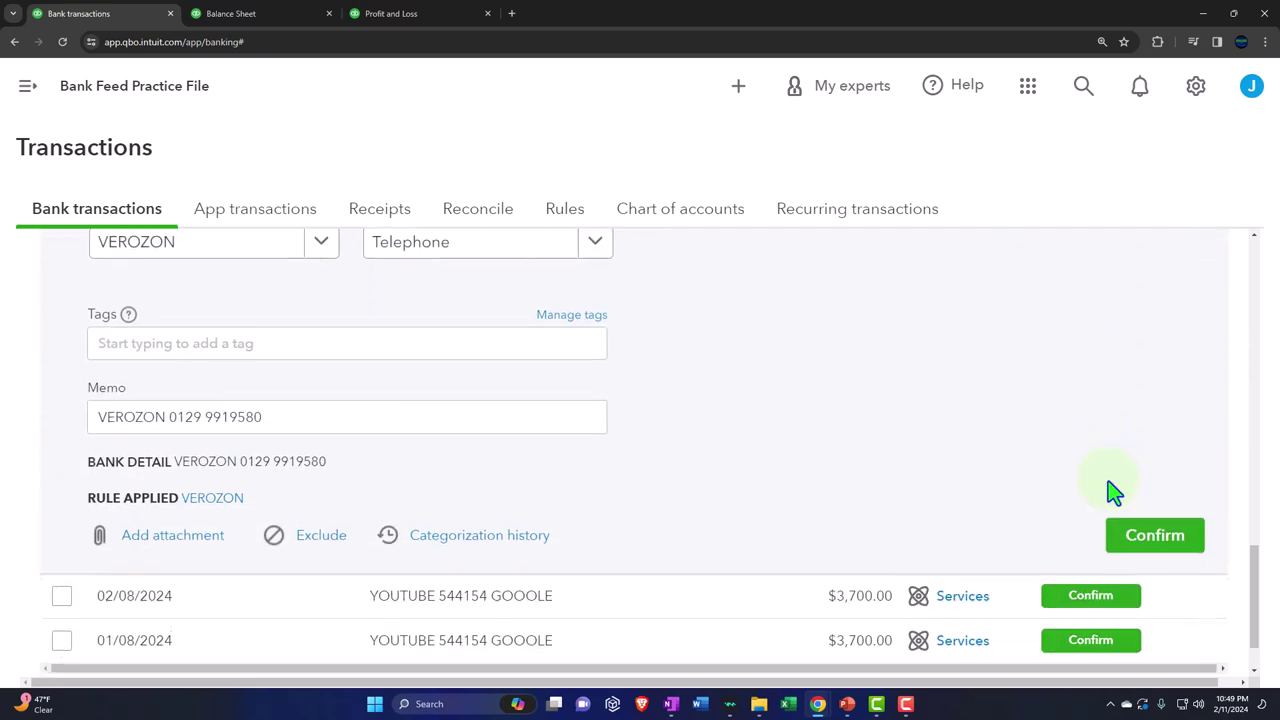
pyautogui.click(1152, 540)
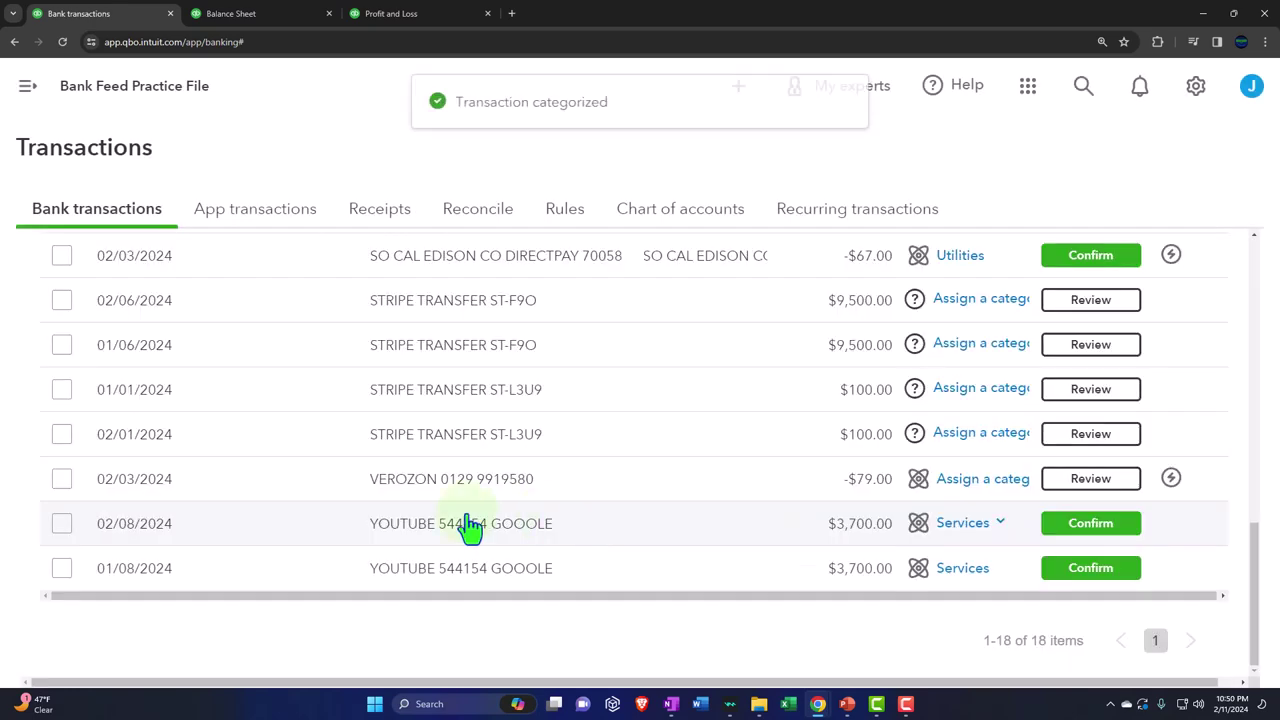
# Check the checking account's categorized transactions and the rules applied to them.
pyautogui.scroll(10, 249, 509)
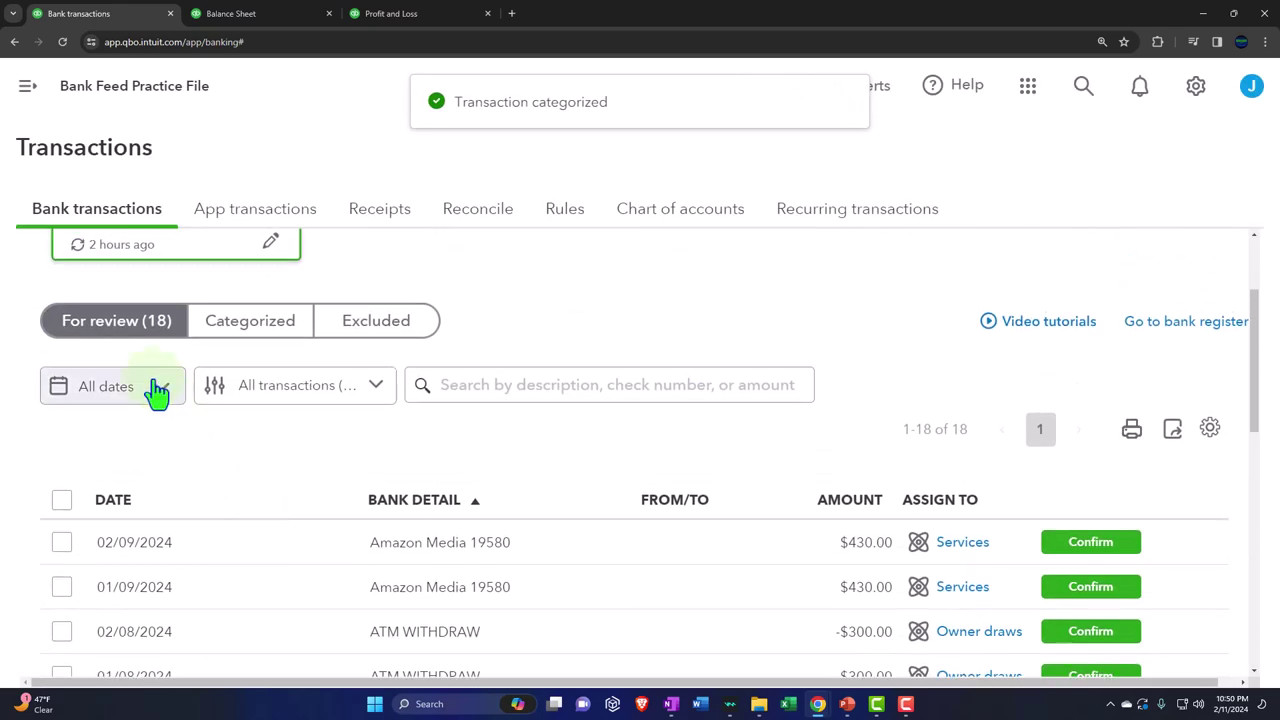
pyautogui.click(215, 338)
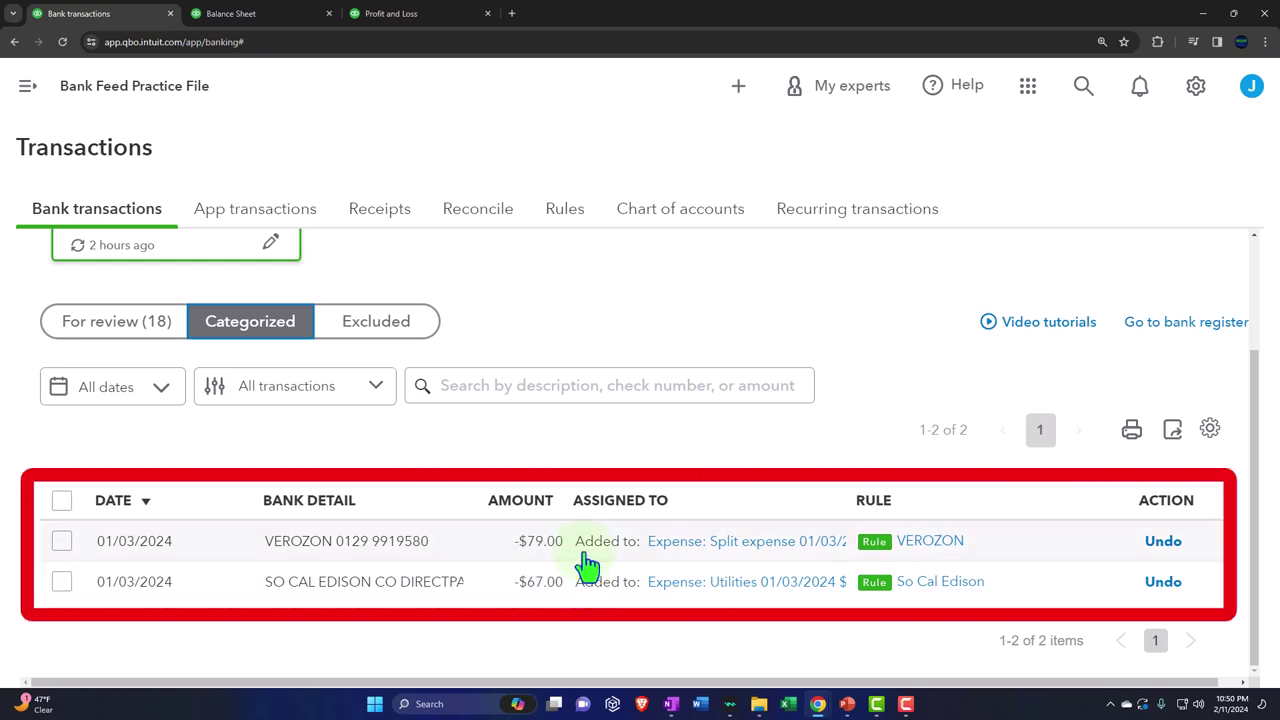
pyautogui.scroll(3, 586, 563)
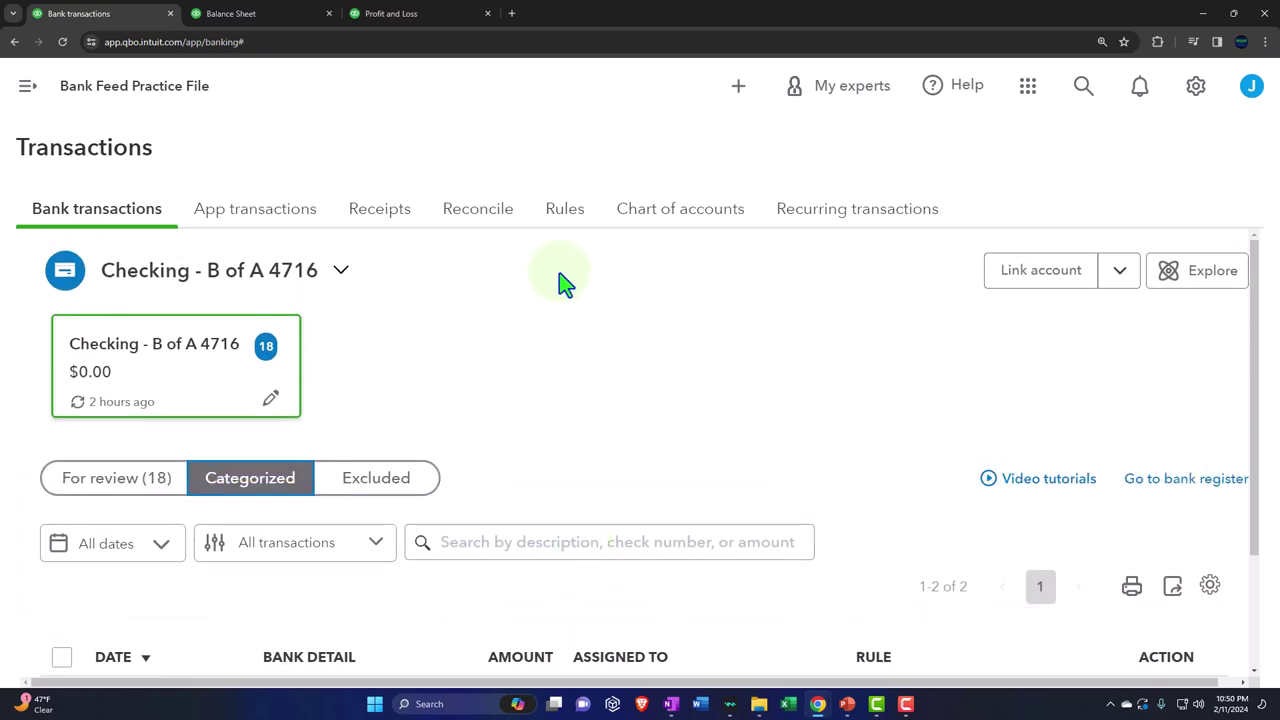
# Go to the list of bank rules, examine the So Cal Edison rule's settings, and close it without changes.
pyautogui.click(565, 212)
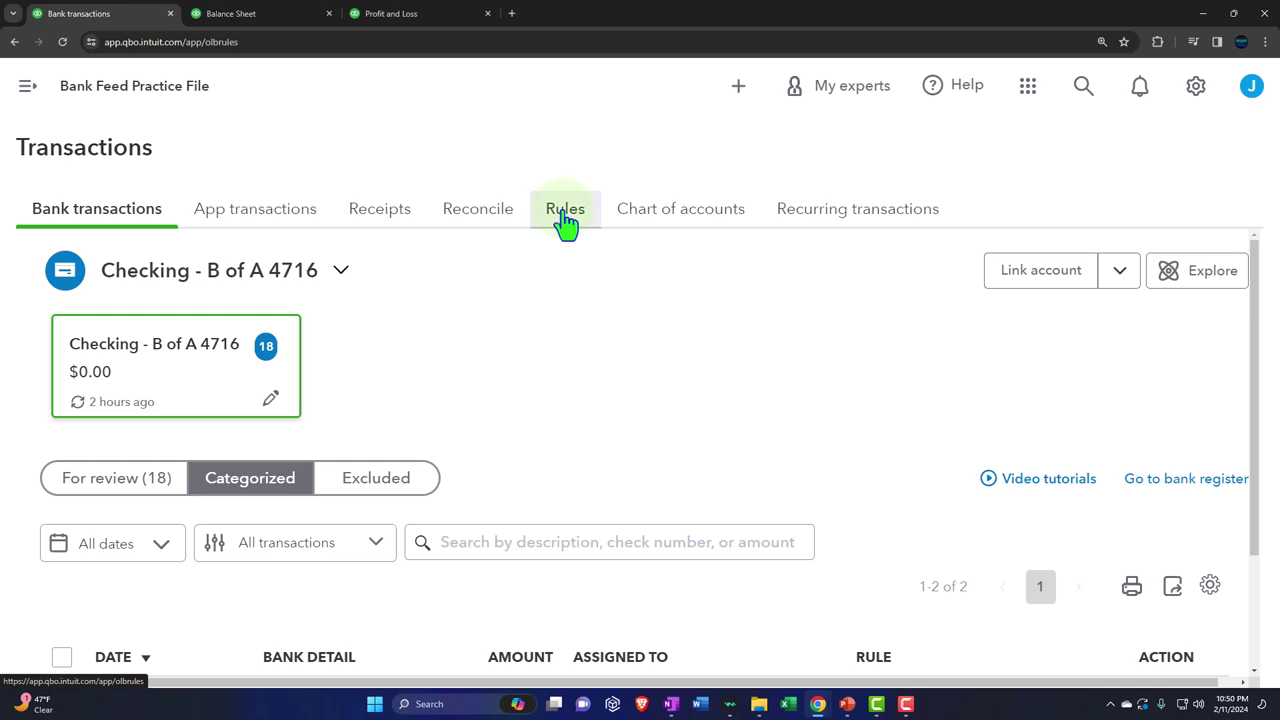
pyautogui.scroll(-1, 512, 335)
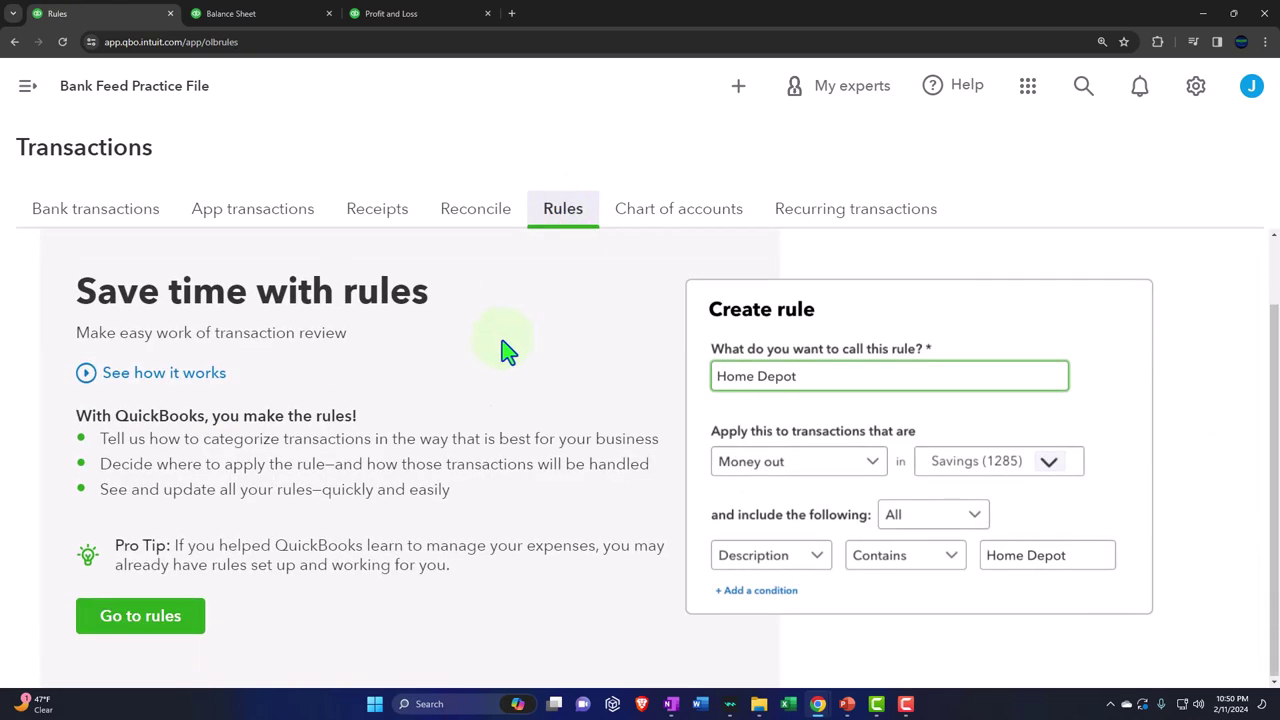
pyautogui.click(171, 628)
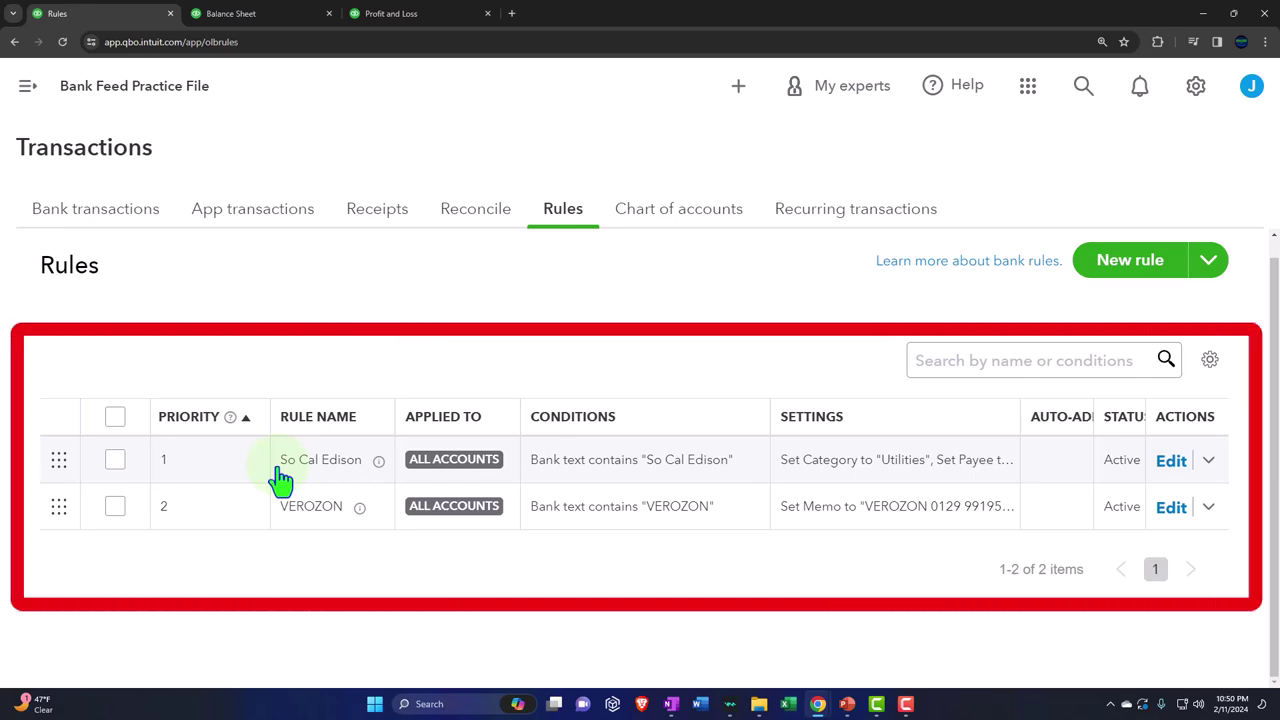
pyautogui.click(1166, 466)
pyautogui.scroll(-5, 1057, 486)
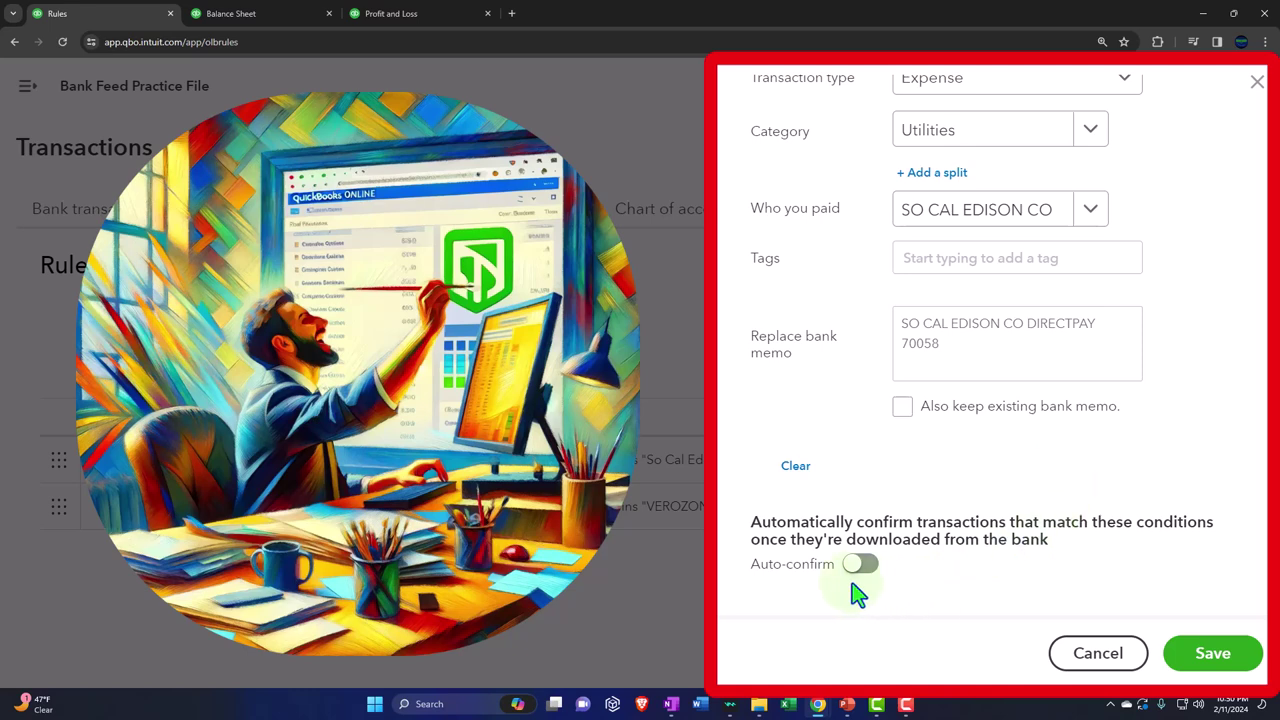
pyautogui.click(1256, 83)
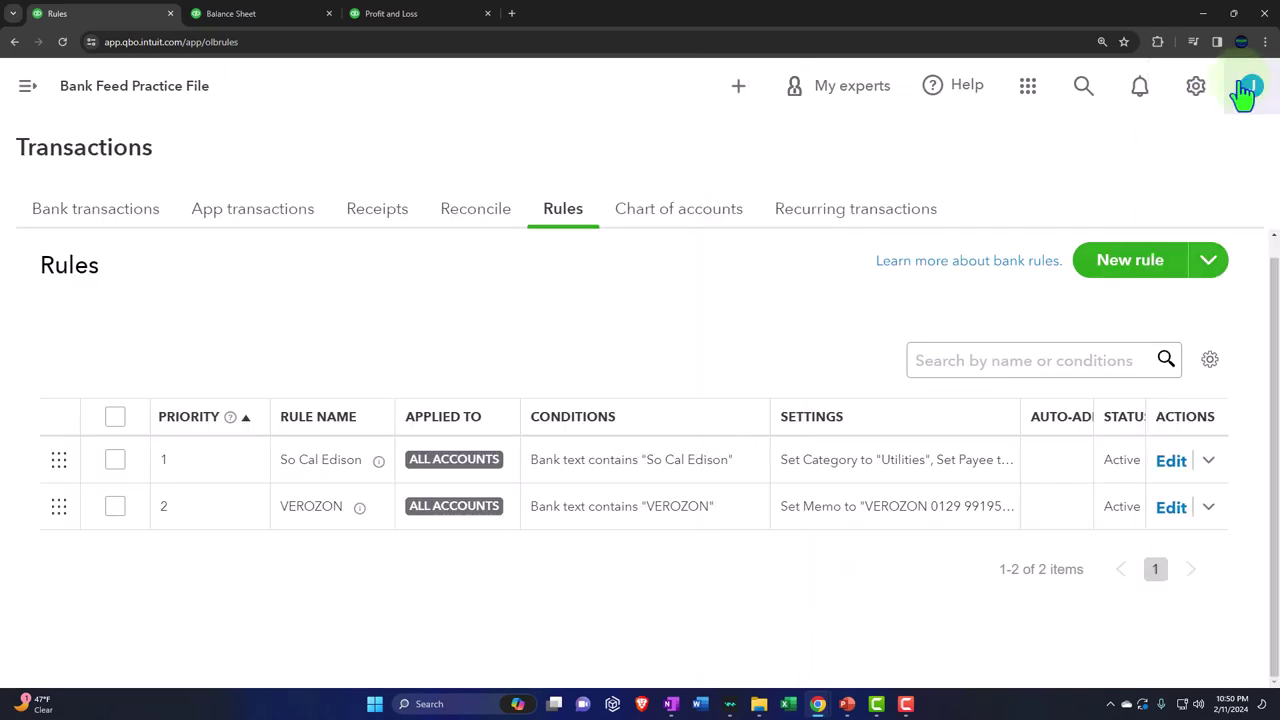
# Refresh the Balance Sheet report and open the transaction detail behind the checking account's JAN 24-31, 2024 balance.
pyautogui.click(240, 13)
pyautogui.click(894, 289)
pyautogui.scroll(-3, 886, 394)
pyautogui.hotkey('ctrl', '+')
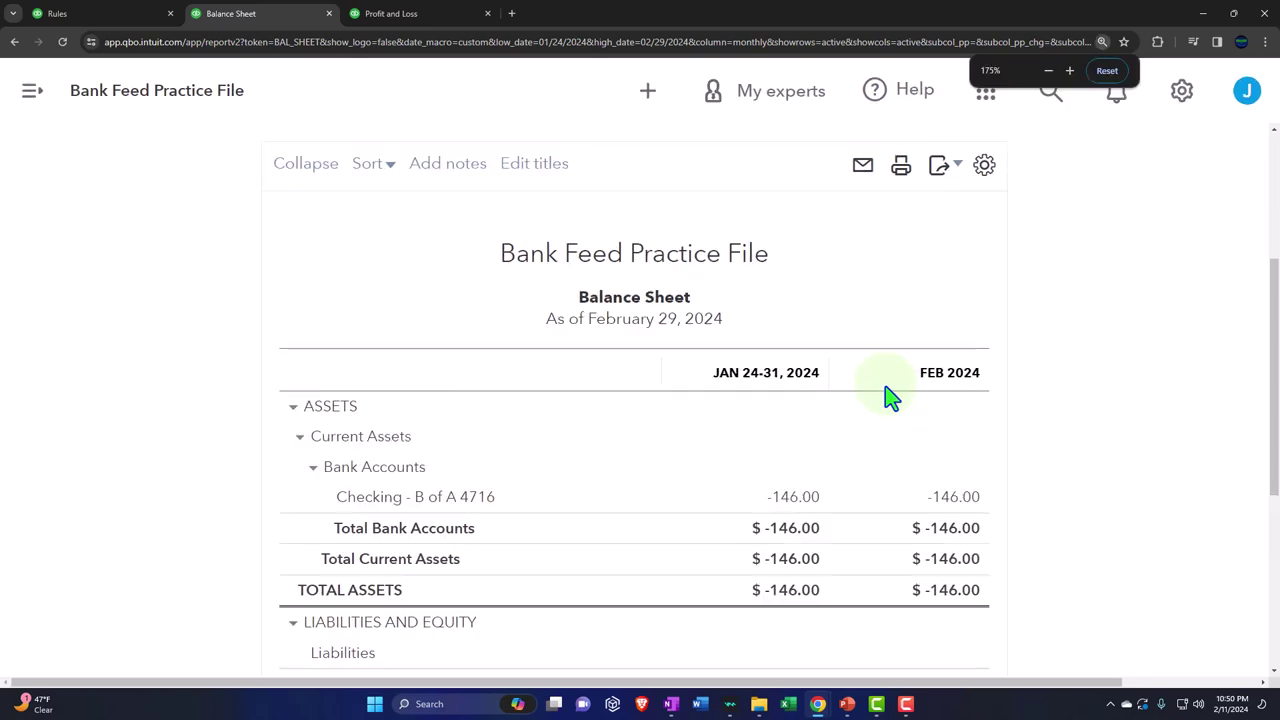
pyautogui.scroll(-1, 888, 402)
pyautogui.click(808, 432)
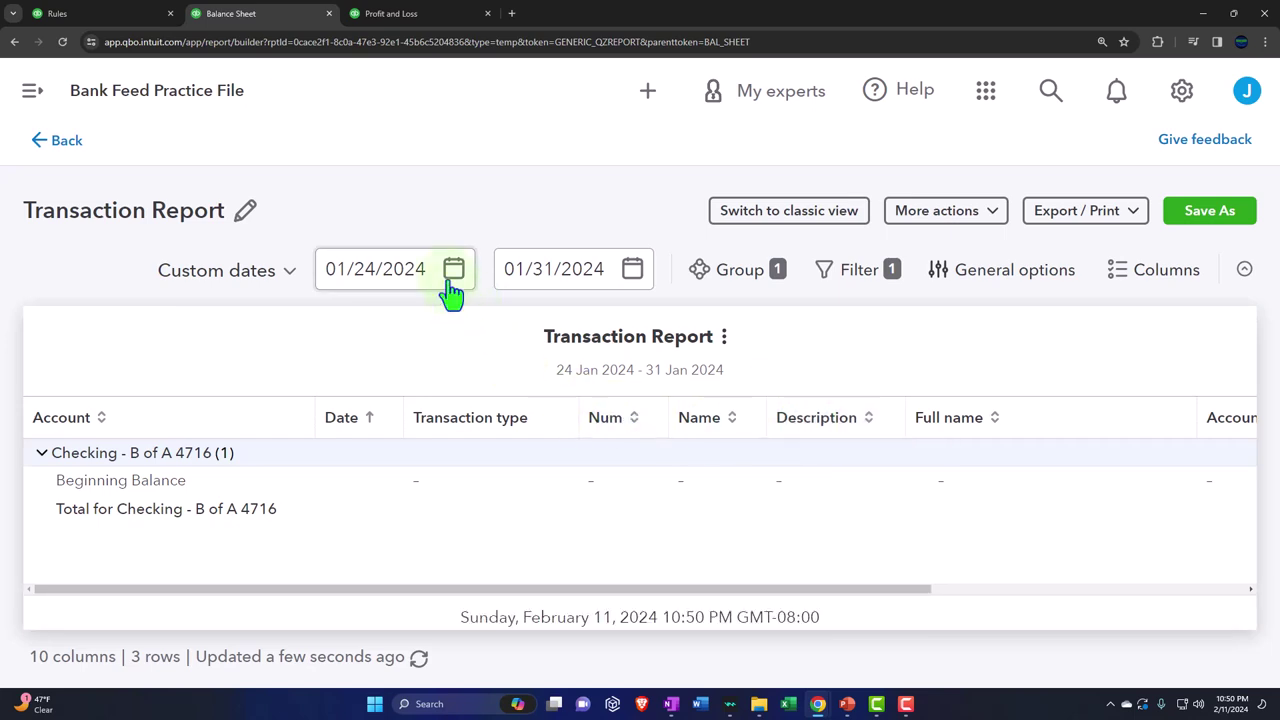
# Return to the Balance Sheet report and rerun it for the period 01/01/2024 to 02/29/2024.
pyautogui.click(78, 145)
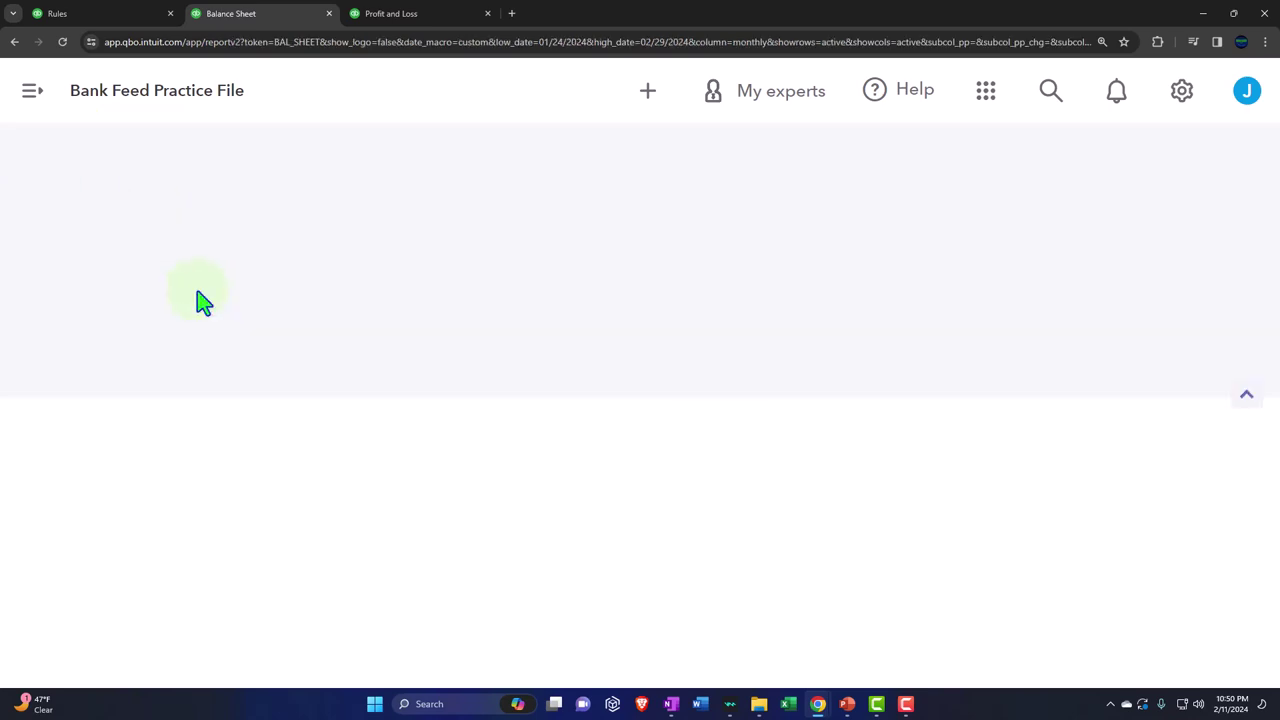
pyautogui.scroll(5, 229, 400)
pyautogui.moveTo(372, 258); pyautogui.dragTo(173, 274)
pyautogui.write('01/01/2024')
pyautogui.press('Tab')
pyautogui.write('02/29/2024')
pyautogui.press('Tab')
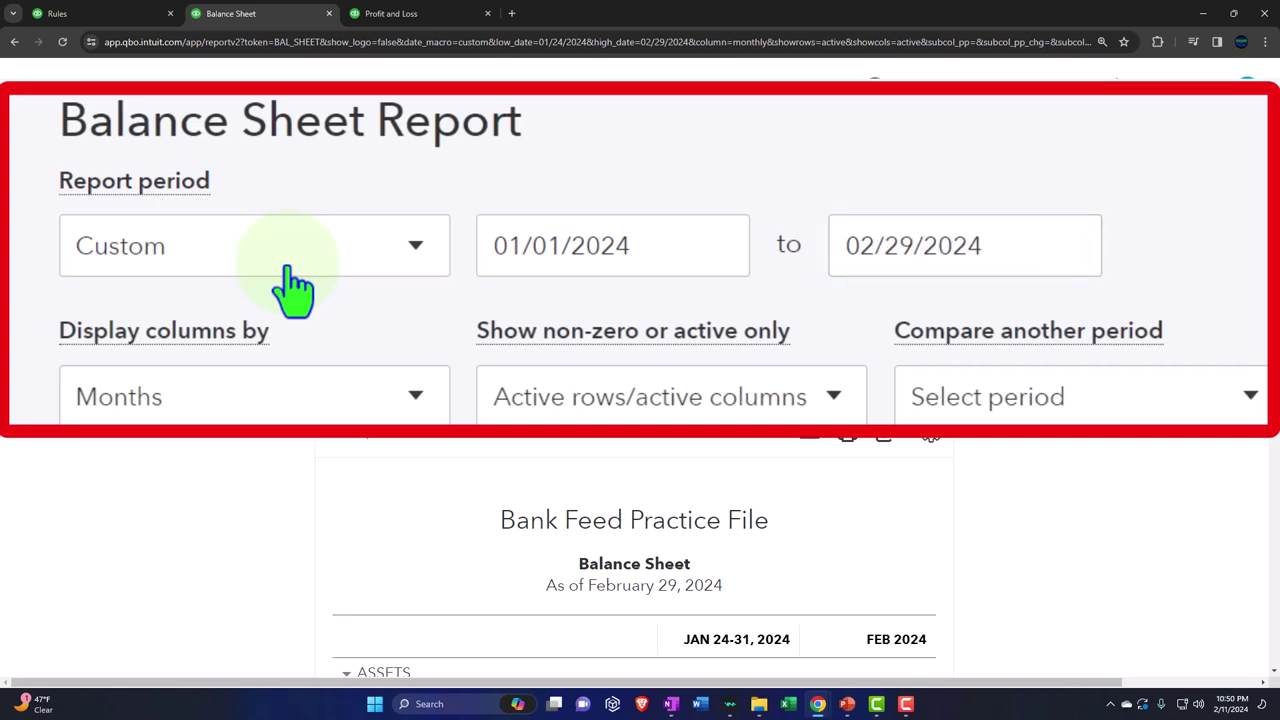
pyautogui.scroll(-5, 1028, 349)
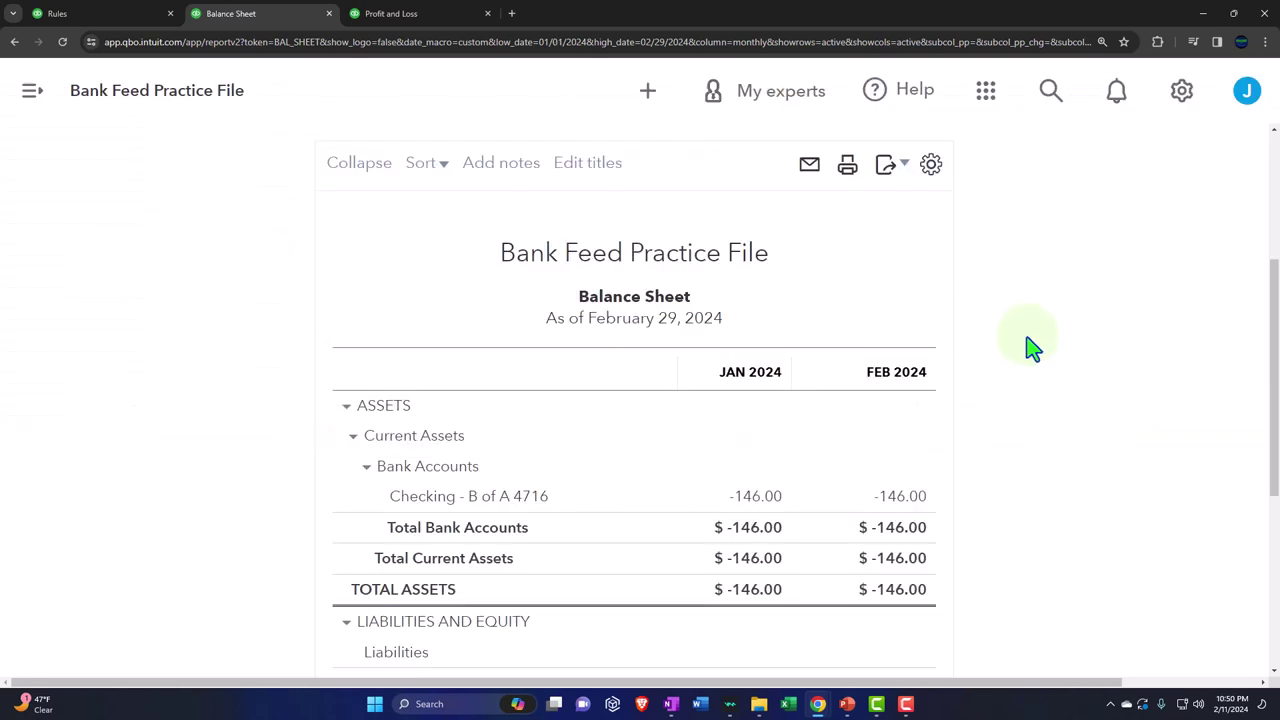
# Open the transaction detail behind the checking account's JAN 2024 balance and check the transactions' accounts and amounts.
pyautogui.click(758, 300)
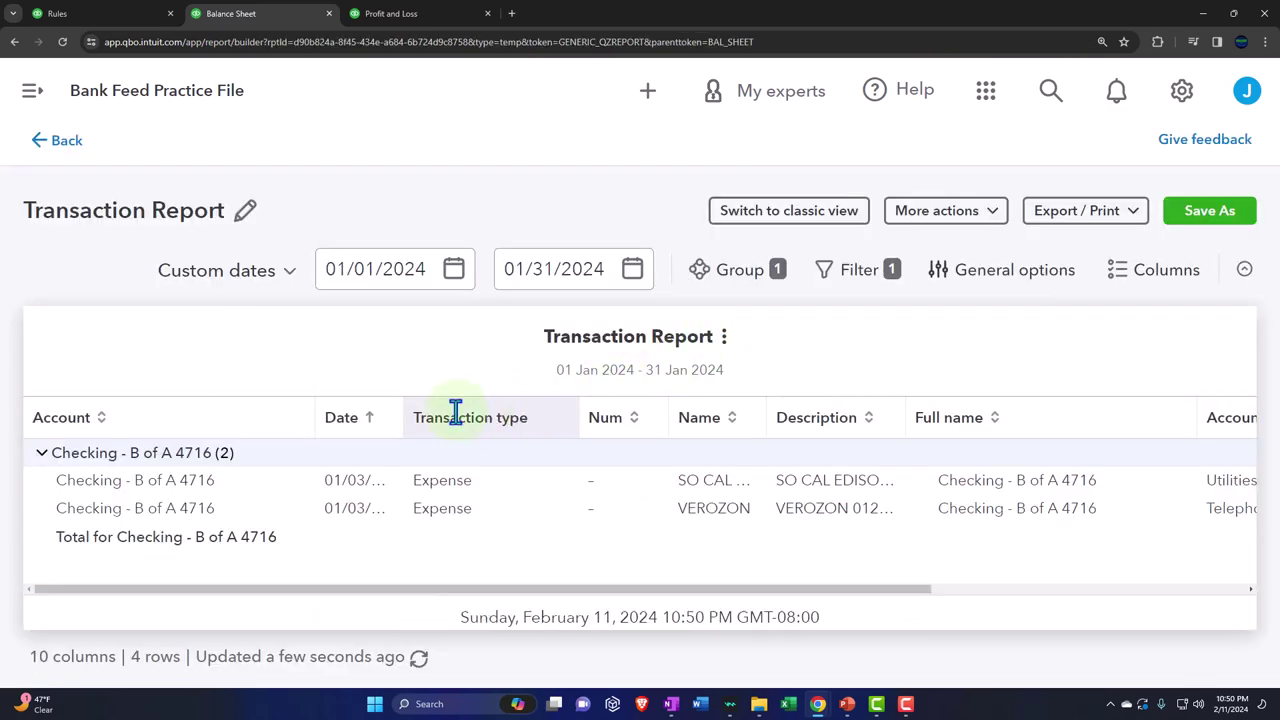
pyautogui.hotkey('ctrl', '-')
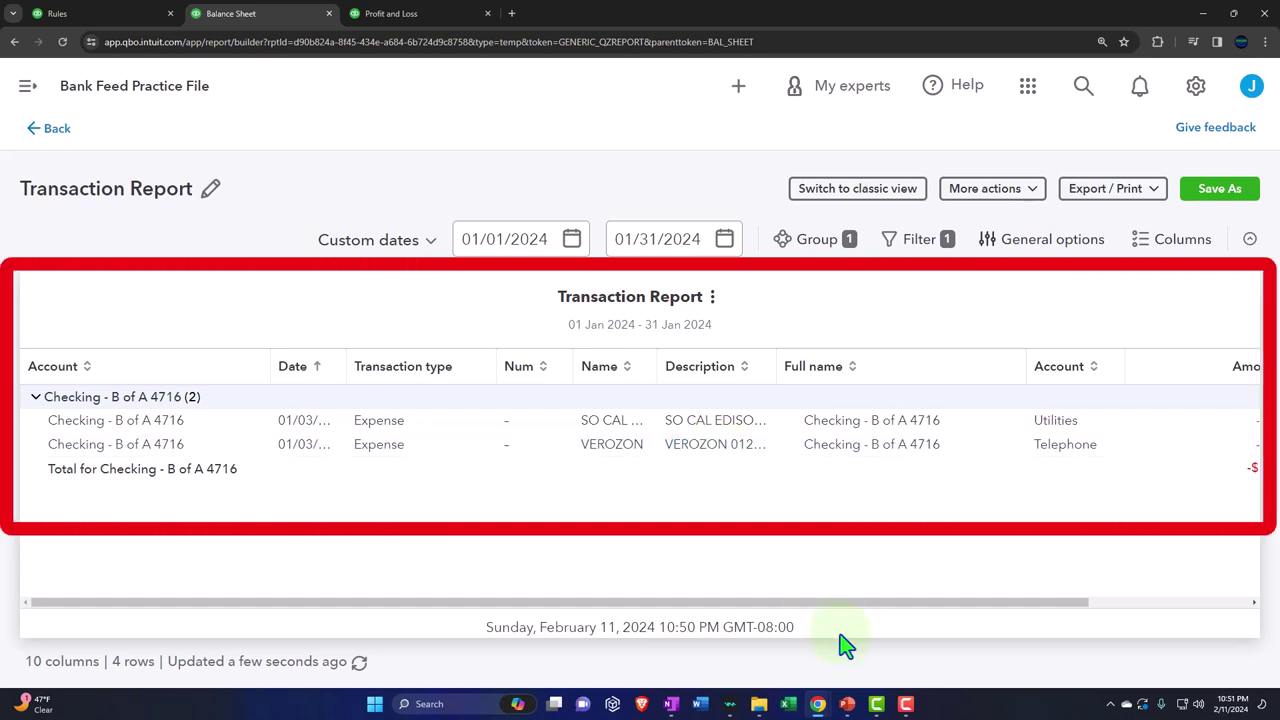
pyautogui.moveTo(866, 603); pyautogui.dragTo(1025, 508)
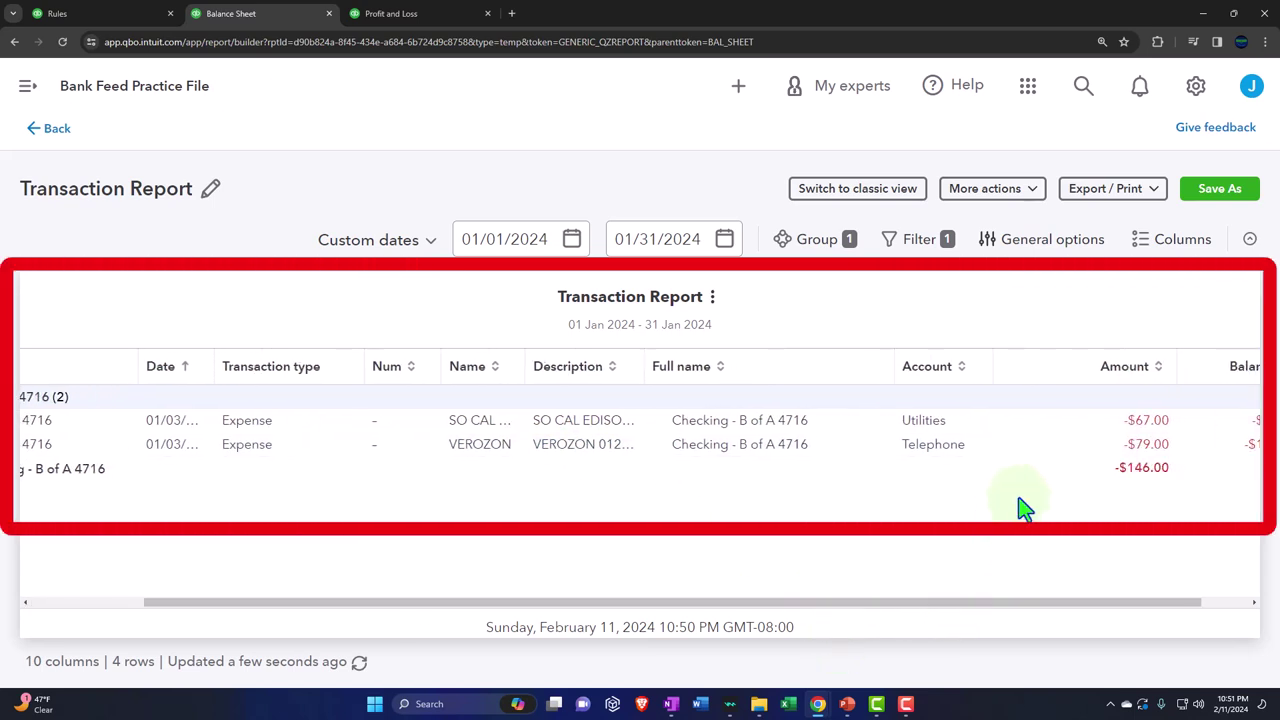
# Open the VEROZON expense from the transaction report, review its payee and category details, and close it without saving.
pyautogui.click(1135, 448)
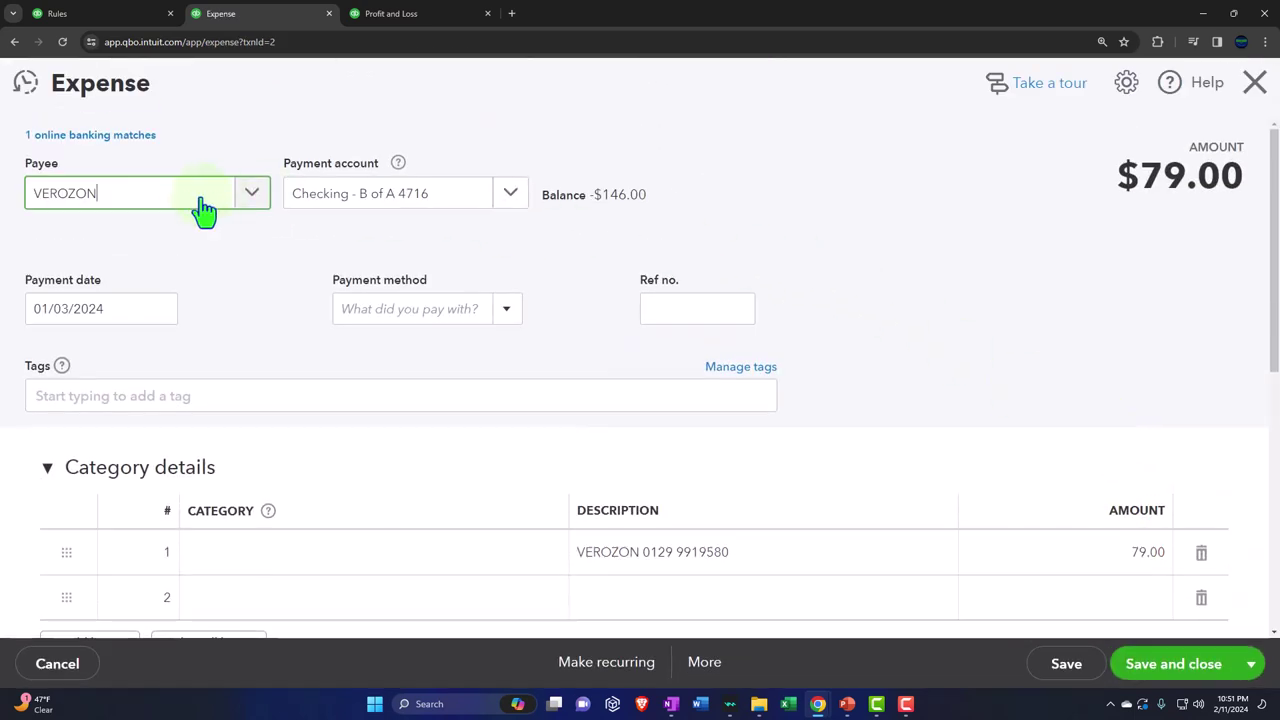
pyautogui.scroll(-1, 330, 360)
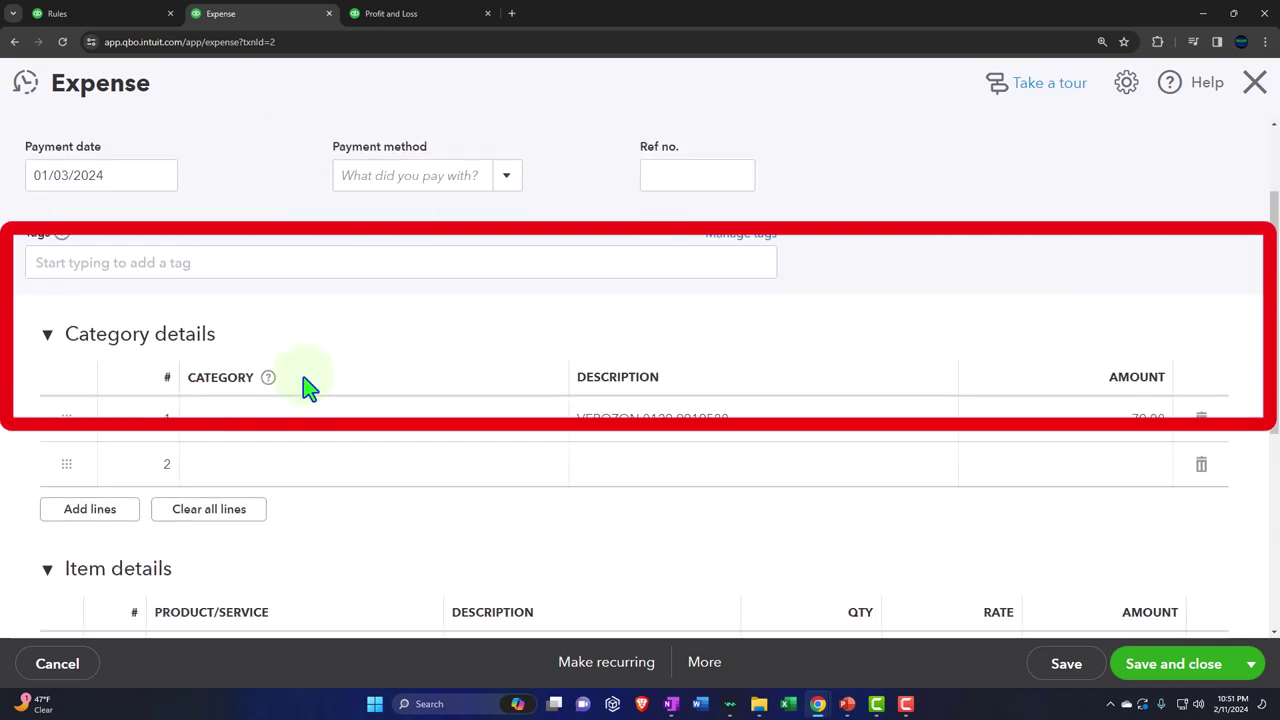
pyautogui.scroll(-1, 268, 420)
pyautogui.scroll(1, 266, 414)
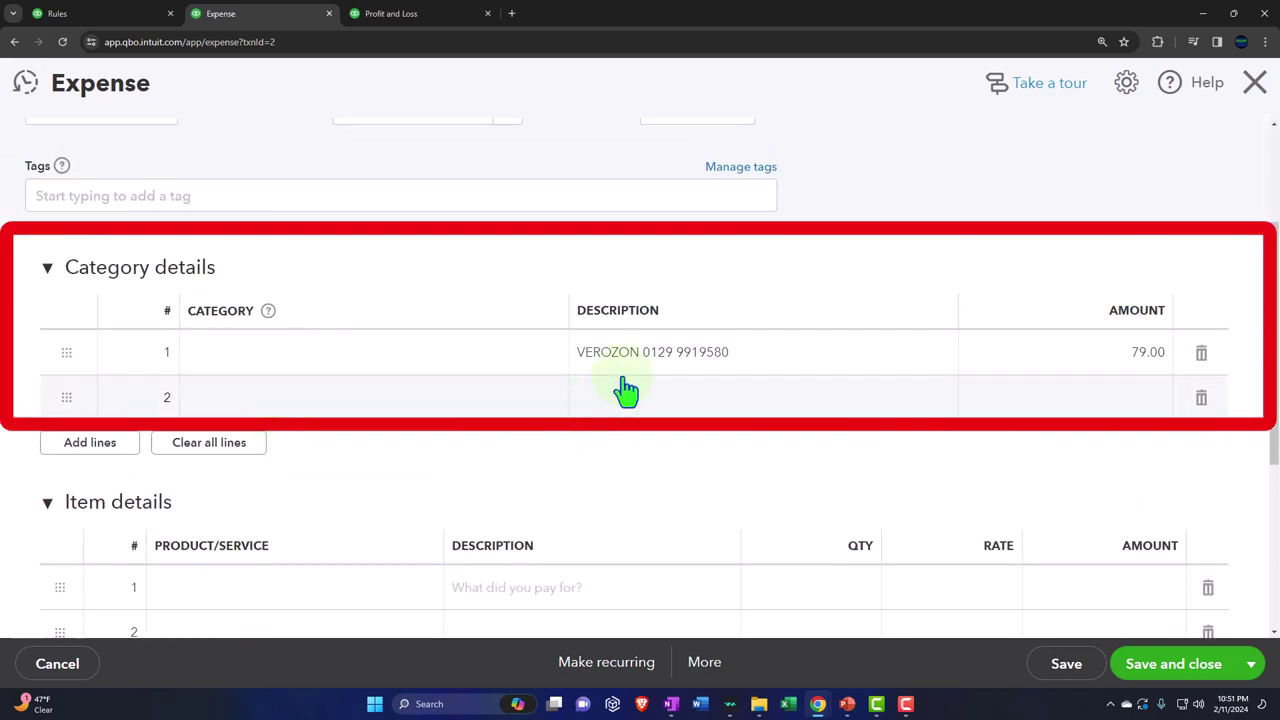
pyautogui.click(397, 366)
pyautogui.click(428, 434)
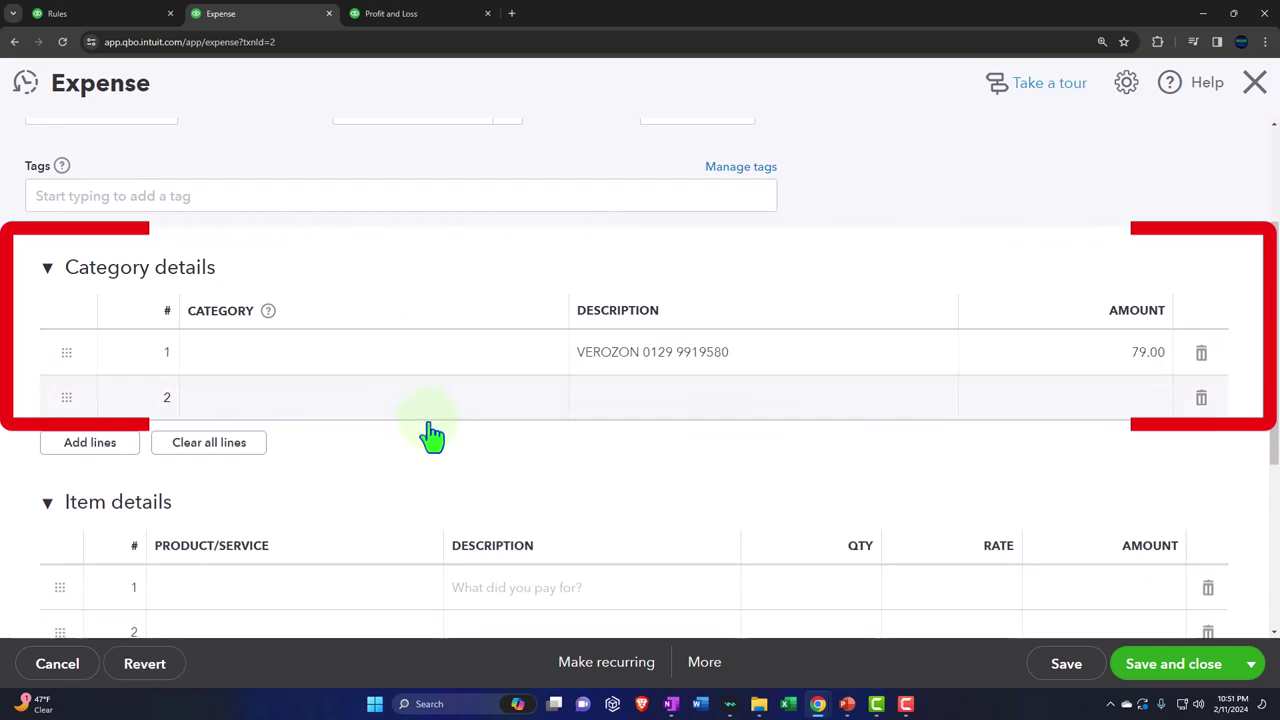
pyautogui.hotkey('ctrl', '-')
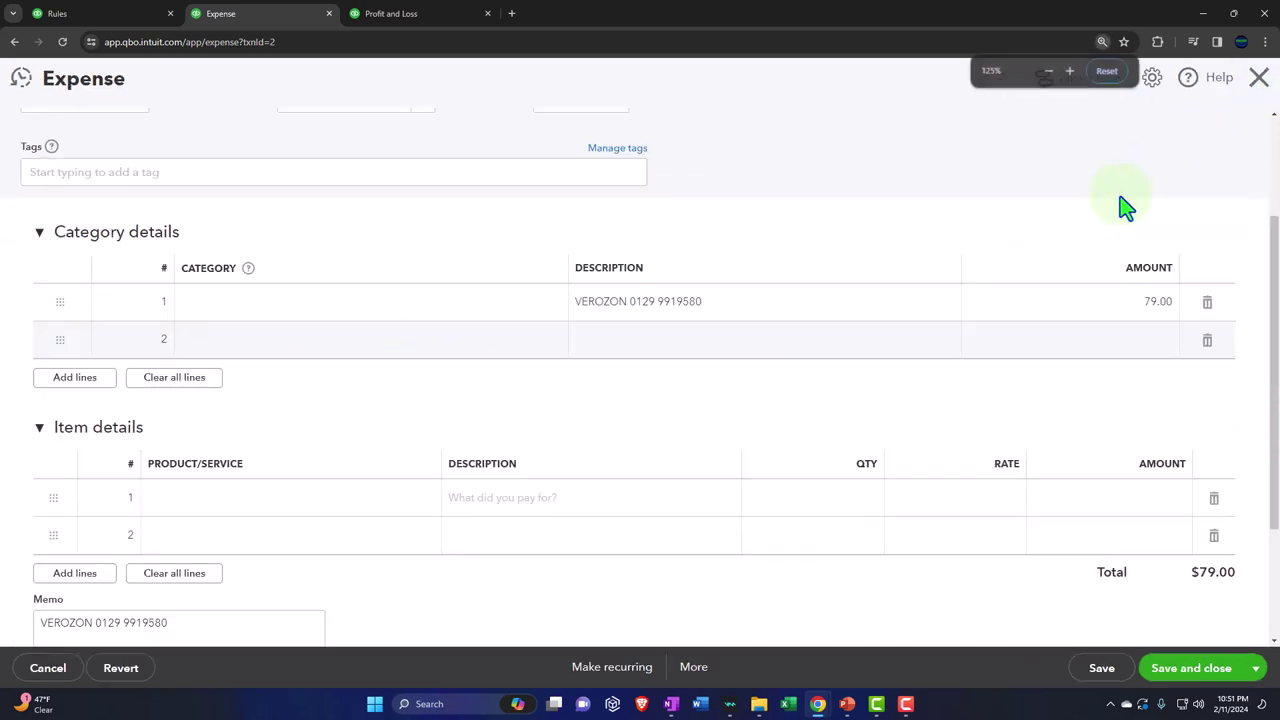
pyautogui.click(1259, 77)
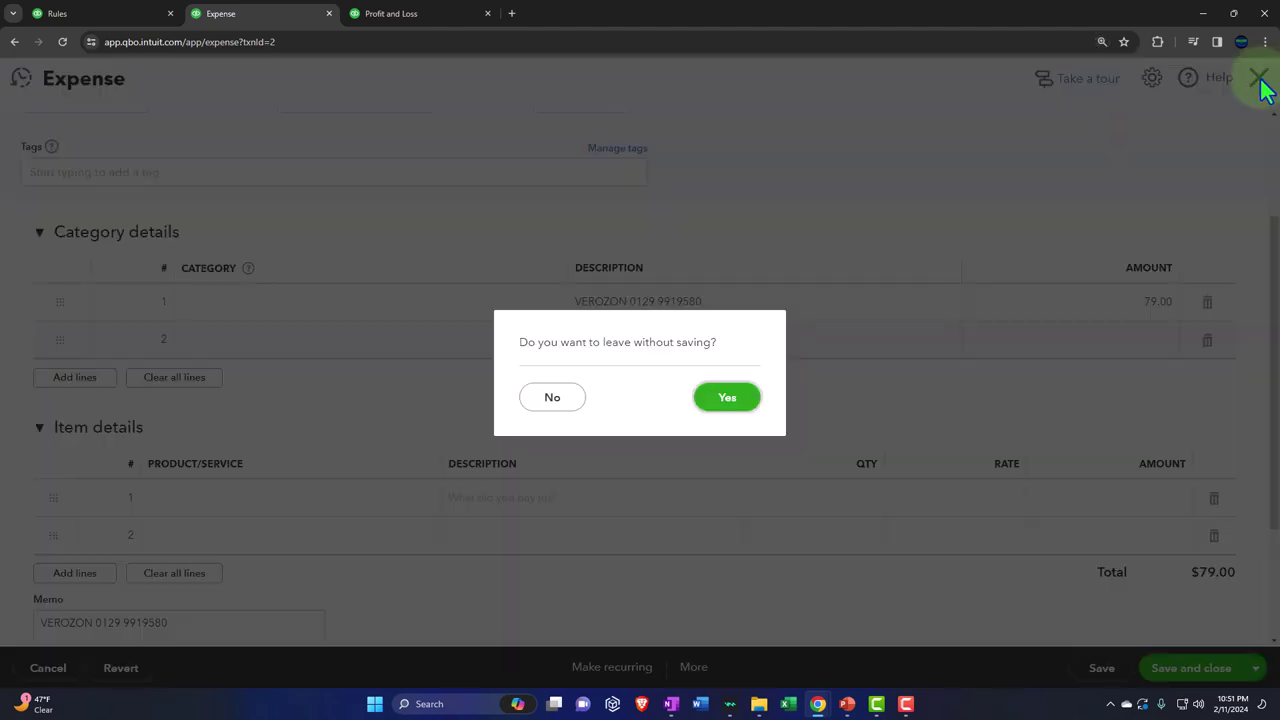
pyautogui.click(726, 412)
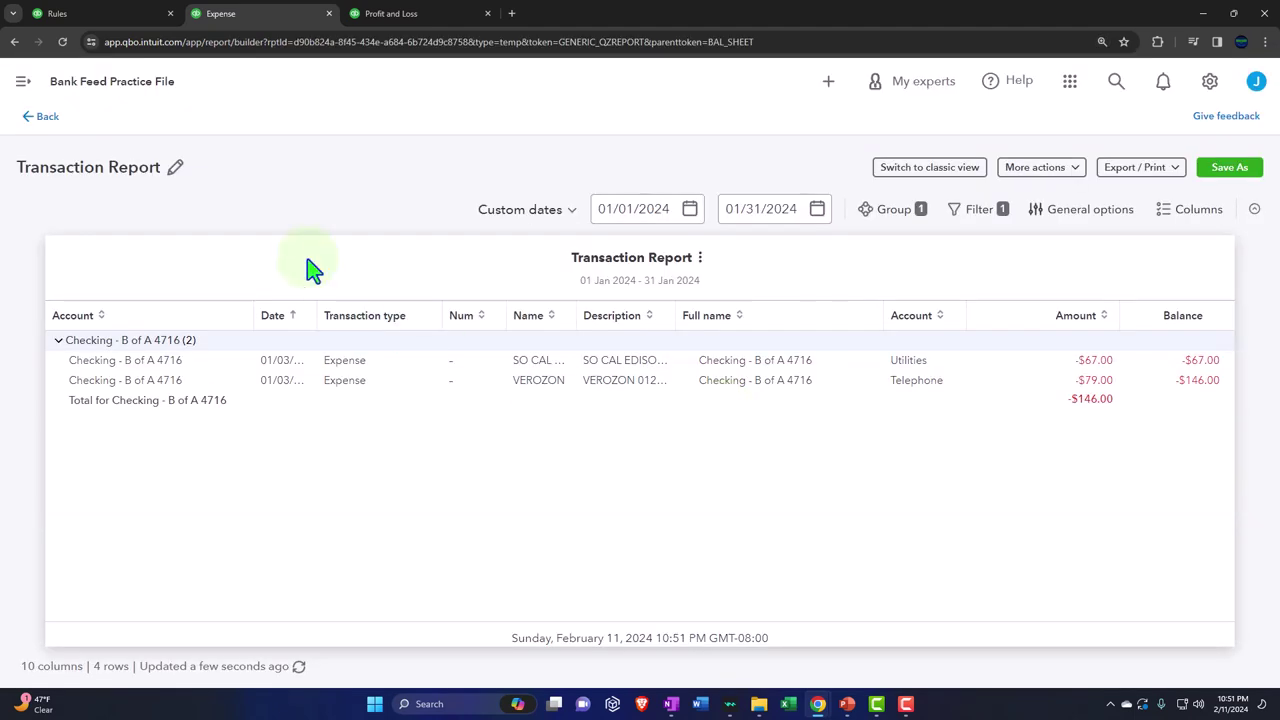
# Go back to the Balance Sheet, then switch to the Profit and Loss report and rerun it to examine the expenses.
pyautogui.click(48, 120)
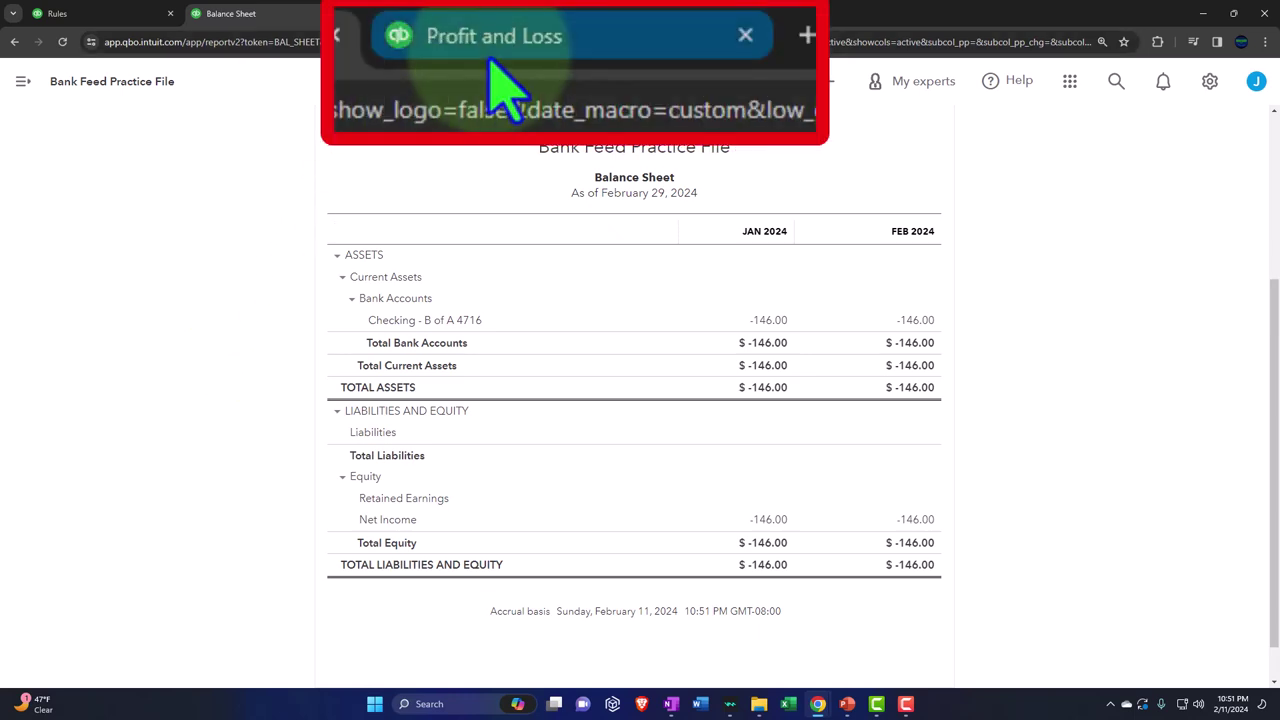
pyautogui.click(390, 13)
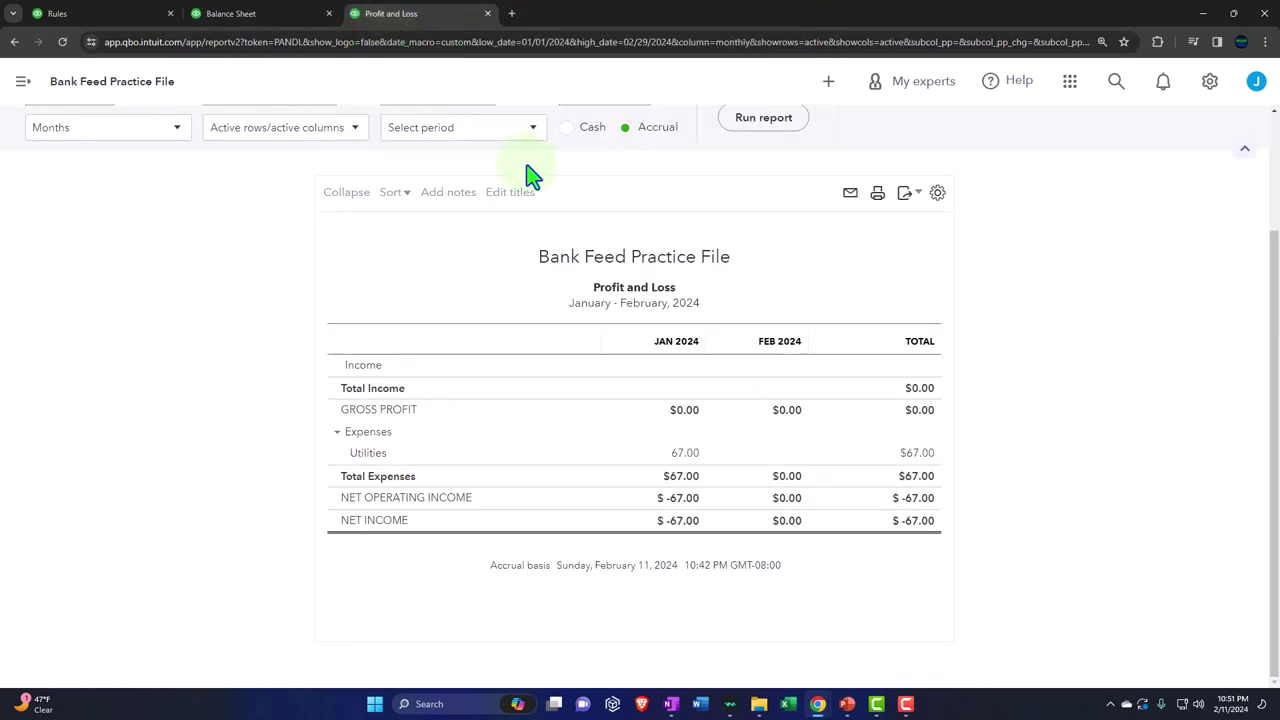
pyautogui.click(786, 127)
pyautogui.hotkey('ctrl', '+')
pyautogui.hotkey('ctrl', '+')
pyautogui.hotkey('ctrl', '+')
pyautogui.hotkey('ctrl', '+')
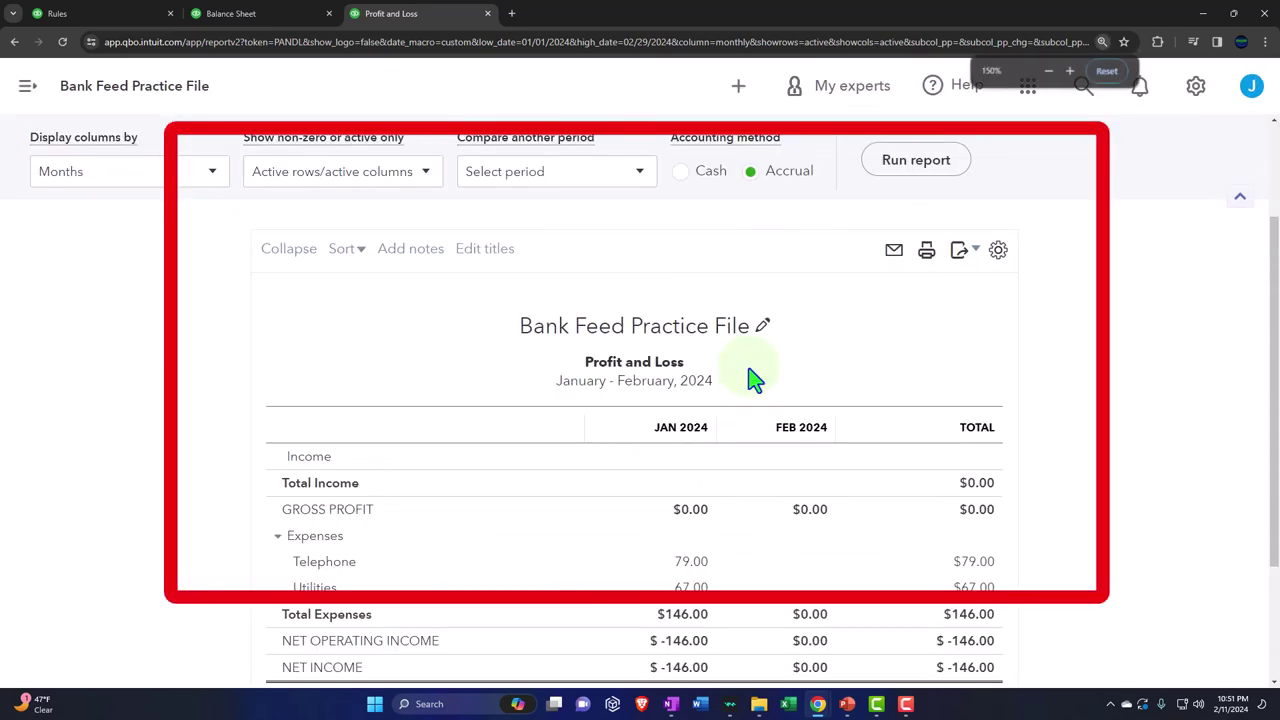
pyautogui.scroll(-2, 740, 385)
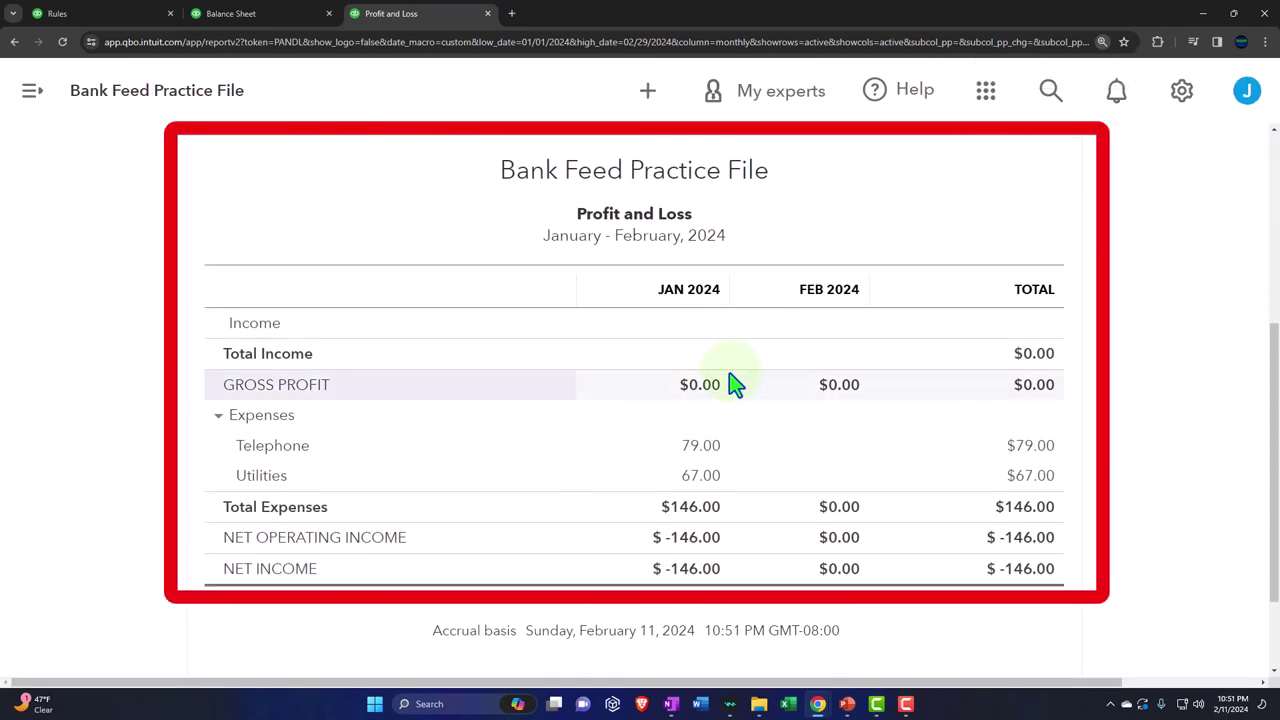
# Open the transactions behind the JAN 2024 Telephone expense, view the VEROZON expense form, and close it without changes.
pyautogui.click(702, 450)
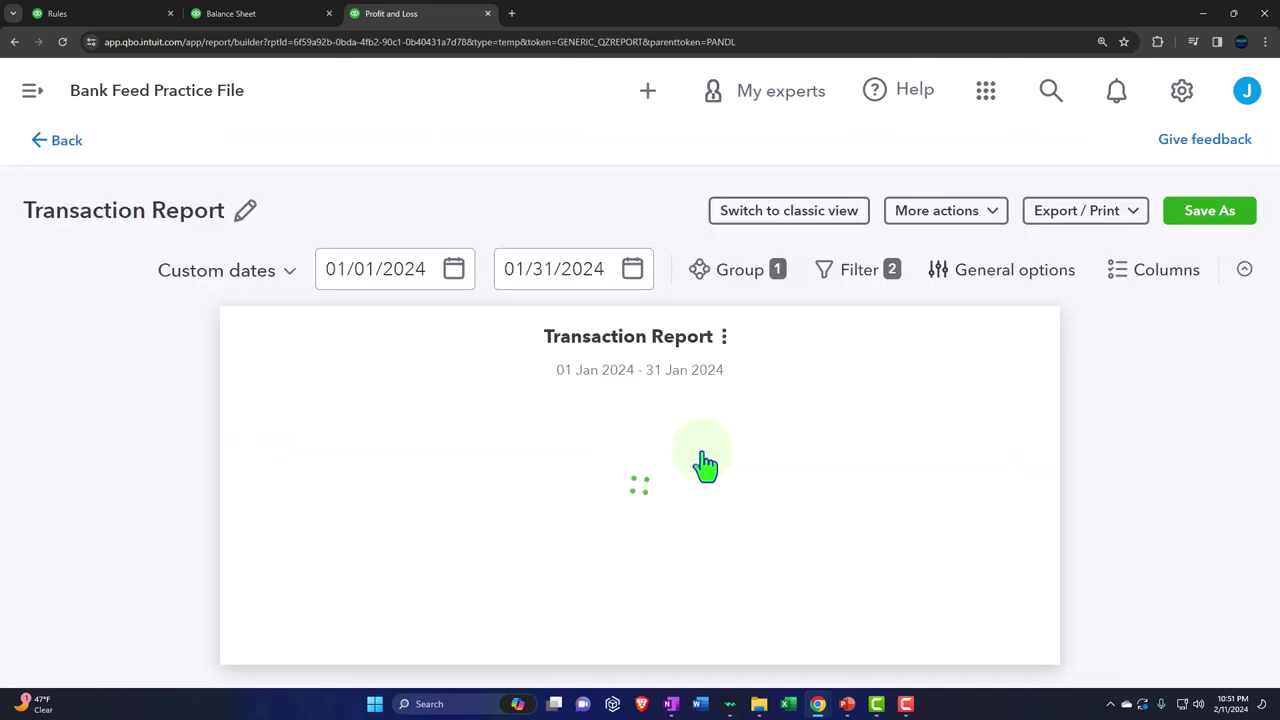
pyautogui.hotkey('ctrl', '-')
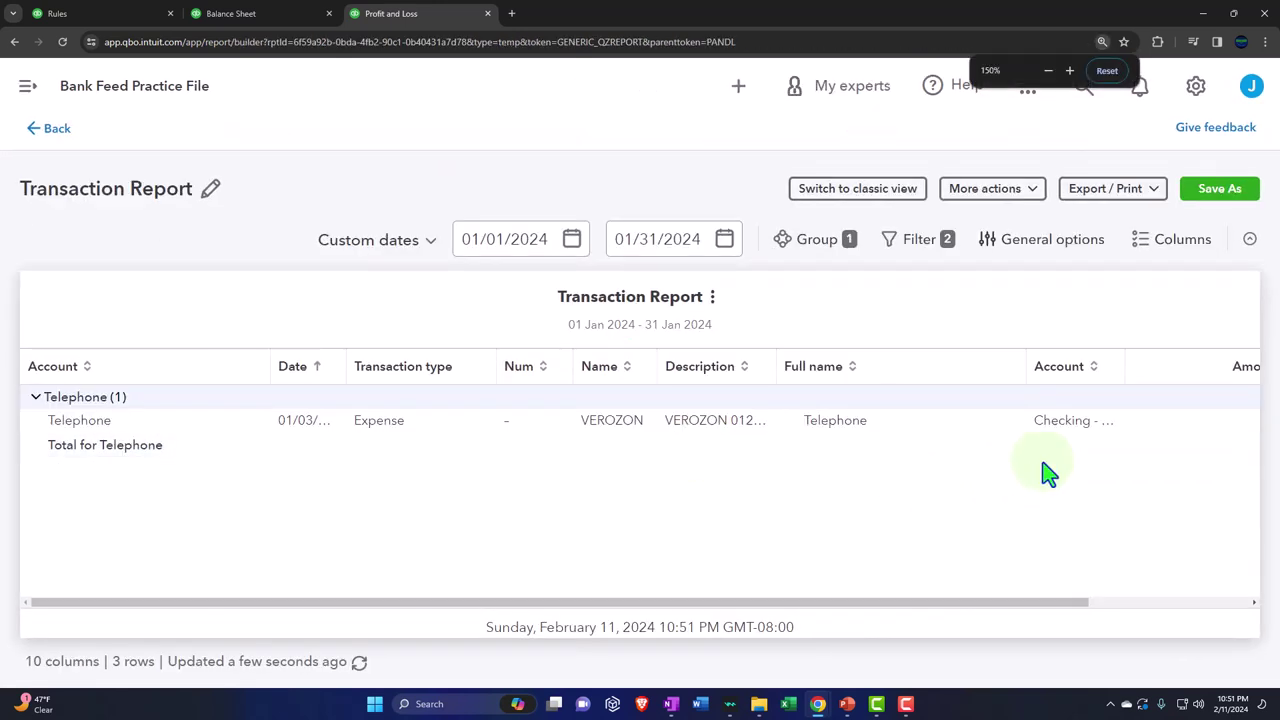
pyautogui.click(1058, 424)
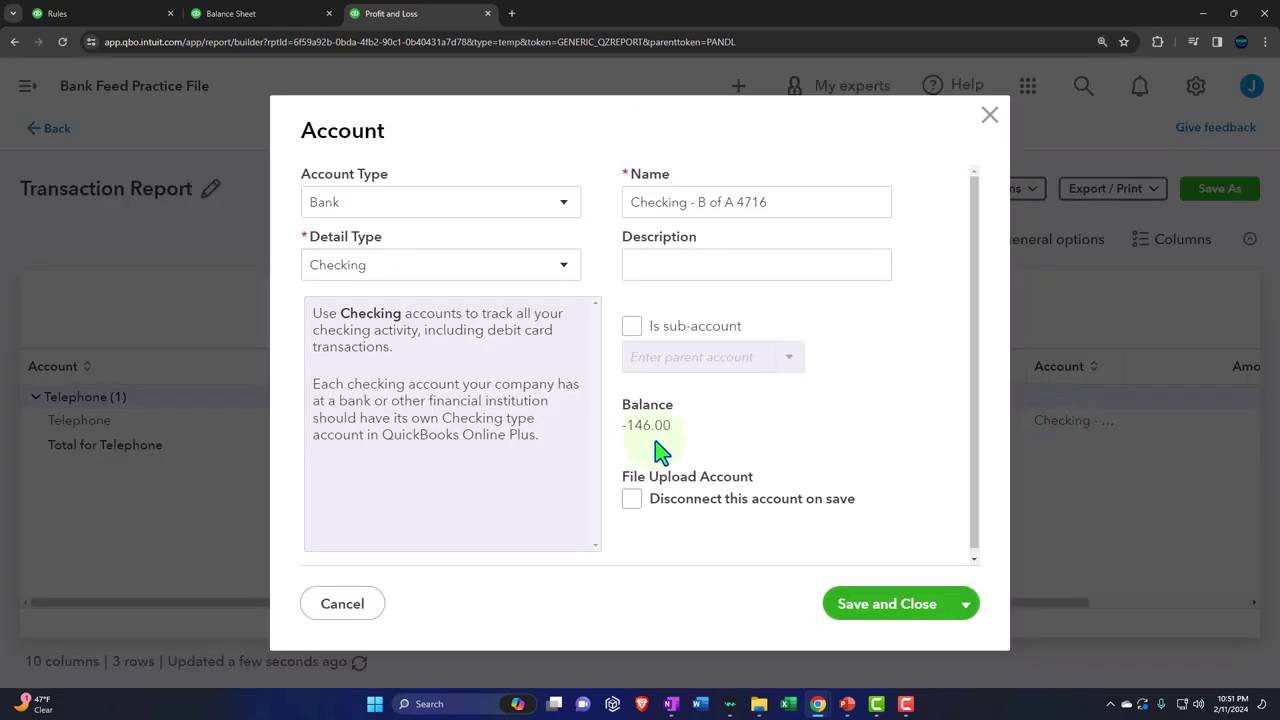
pyautogui.click(989, 116)
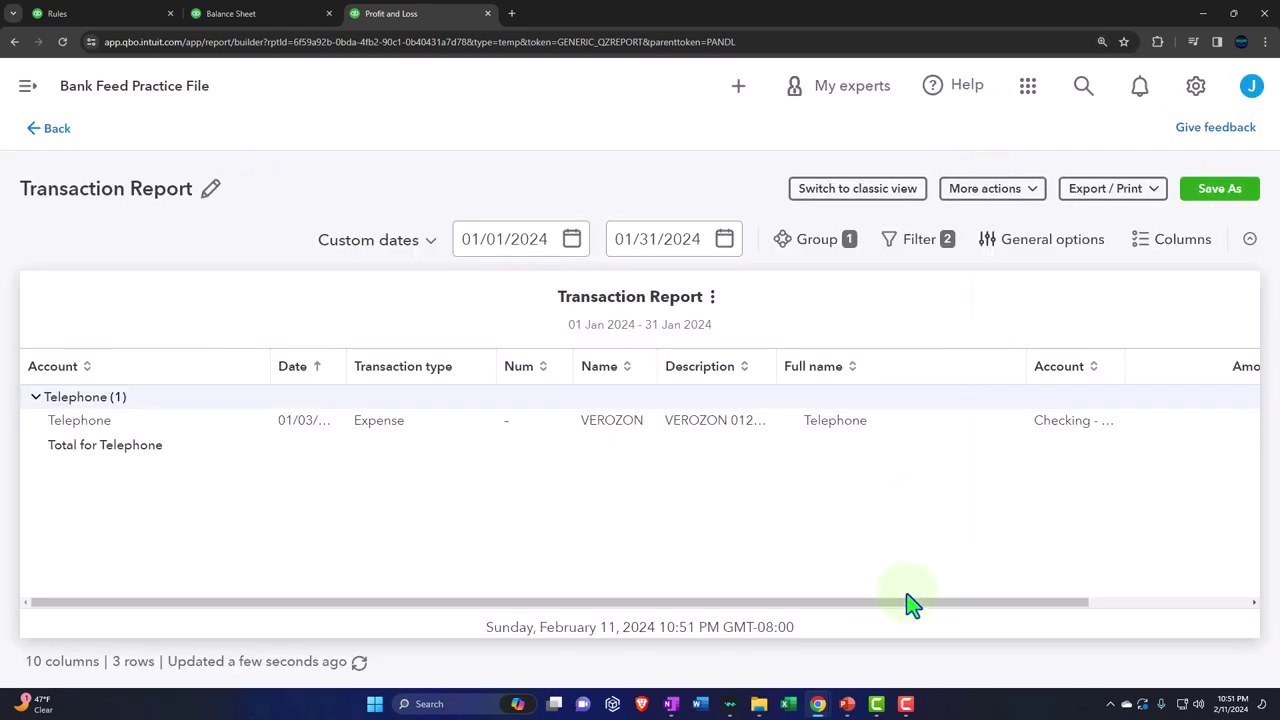
pyautogui.moveTo(908, 602); pyautogui.dragTo(1063, 514)
pyautogui.click(1092, 422)
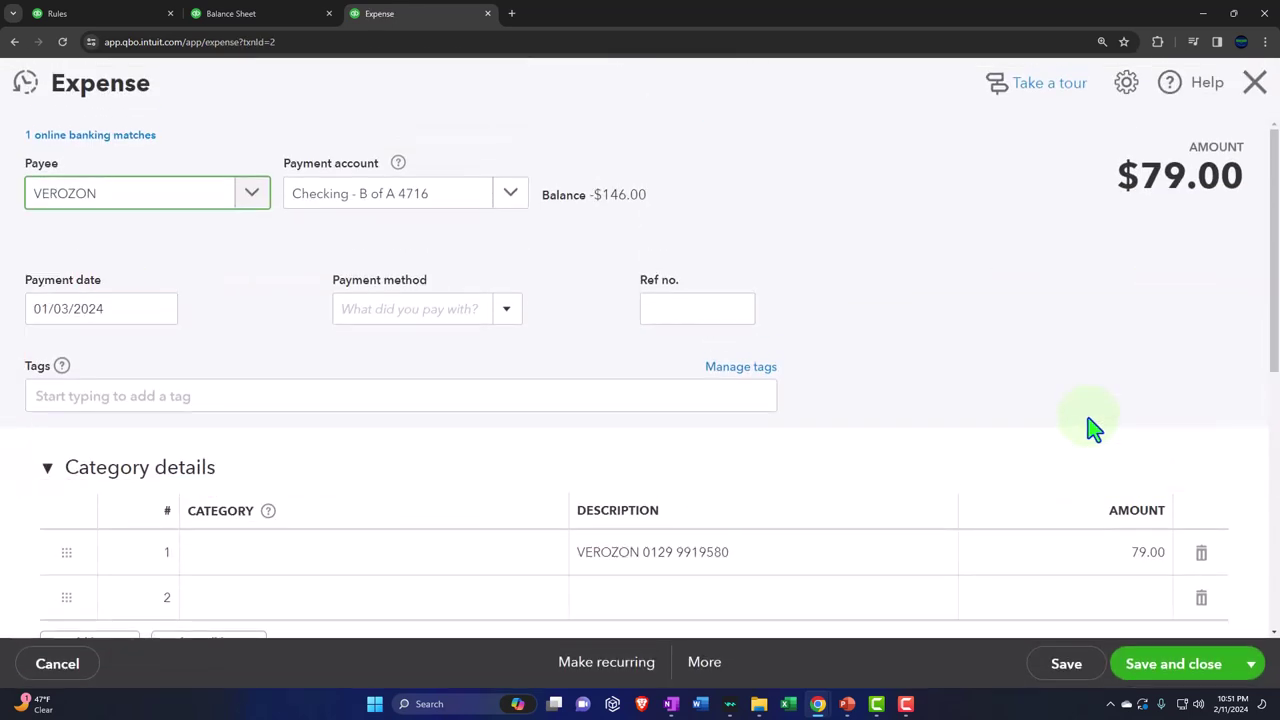
pyautogui.click(1256, 84)
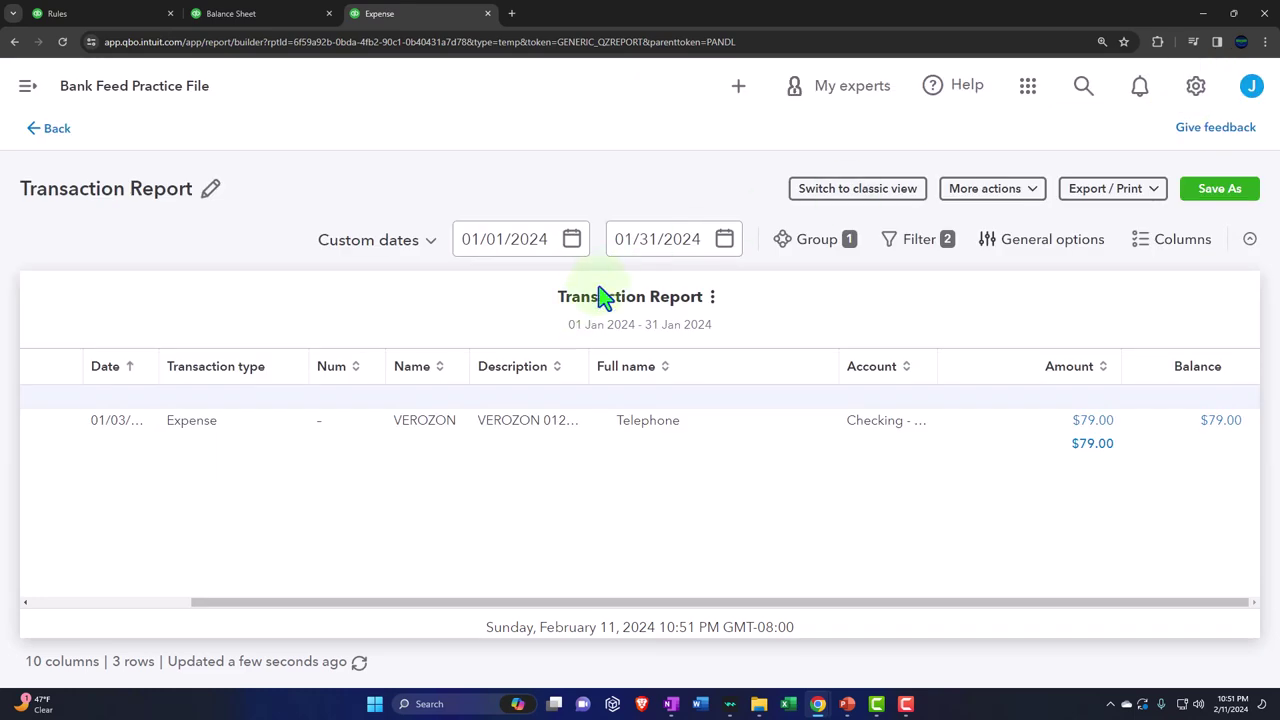
# Look over the types of new transactions that can be created, without starting one.
pyautogui.click(738, 87)
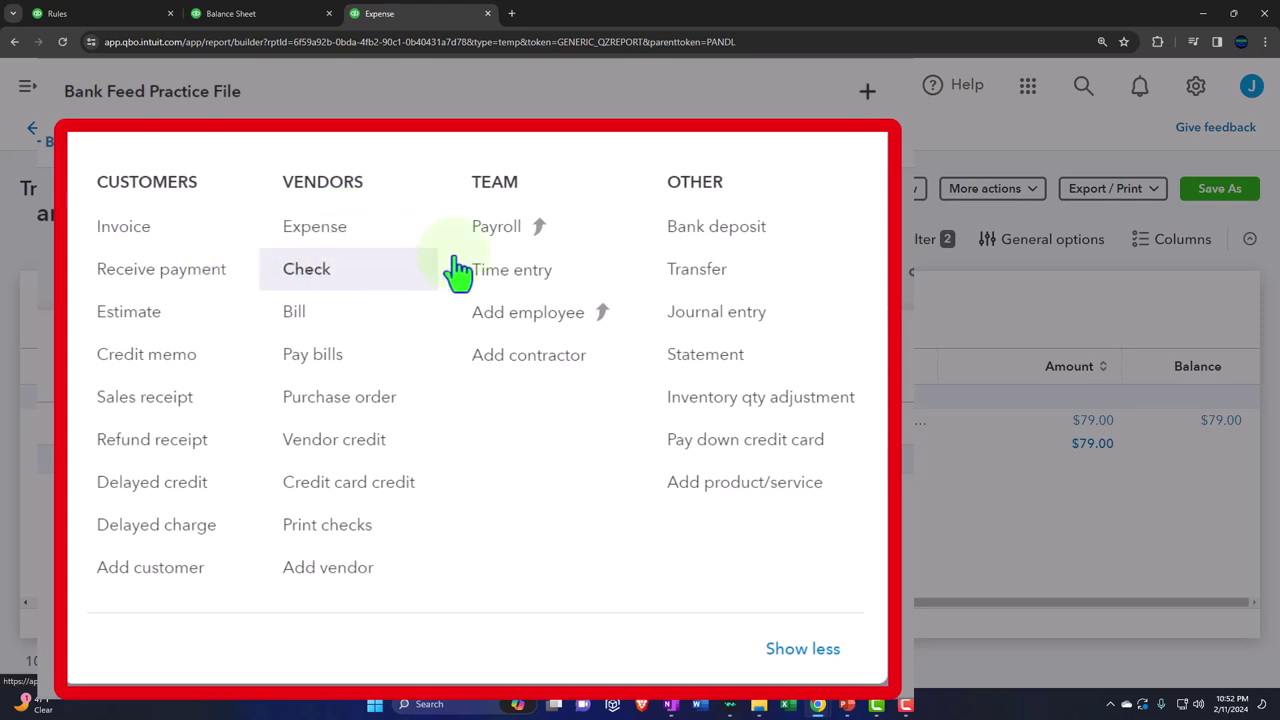
pyautogui.click(731, 92)
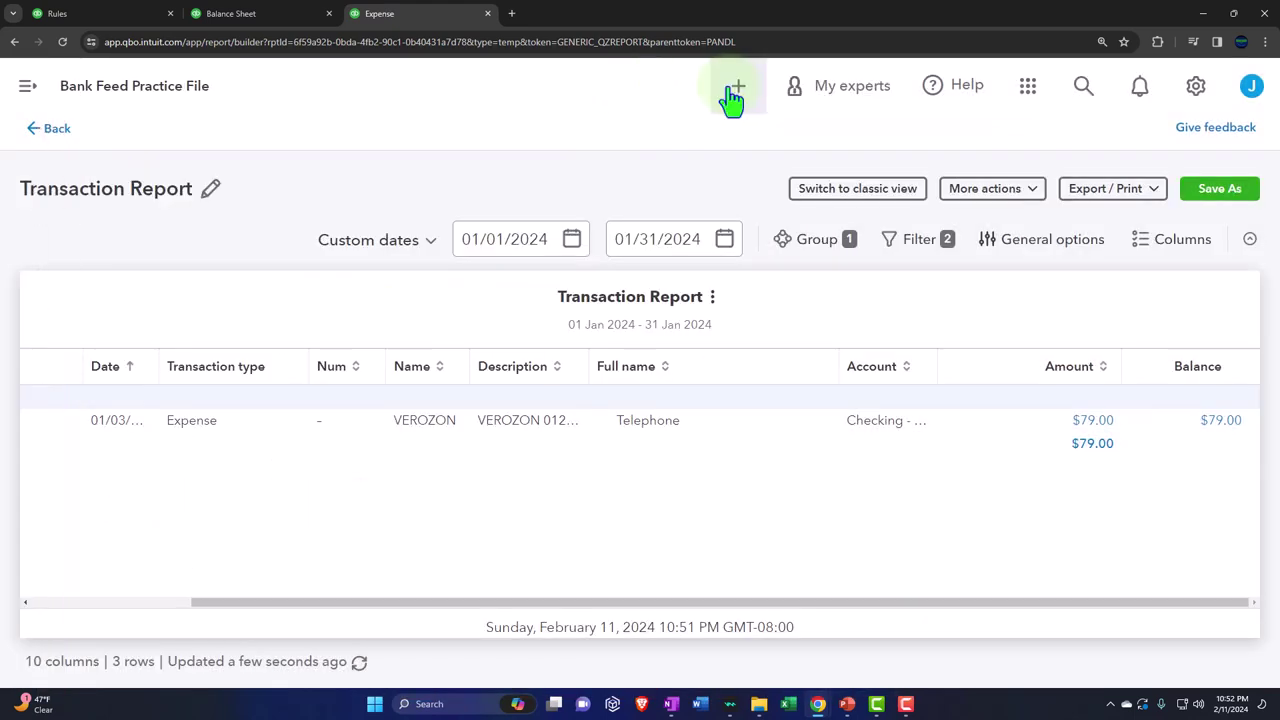
pyautogui.click(720, 90)
pyautogui.click(505, 77)
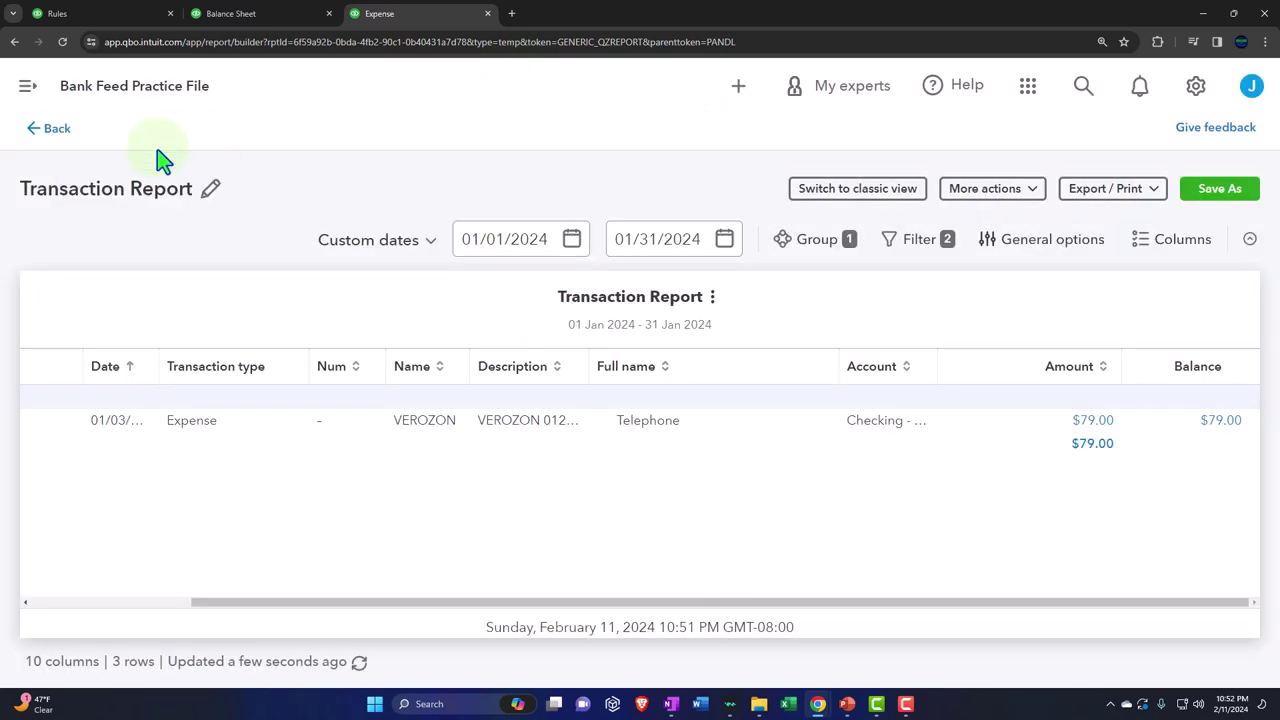
# Return to the Profit and Loss report and compare its net income with the equity section of the Balance Sheet.
pyautogui.click(47, 135)
pyautogui.hotkey('ctrl', '+')
pyautogui.hotkey('ctrl', '+')
pyautogui.hotkey('ctrl', '+')
pyautogui.hotkey('ctrl', '+')
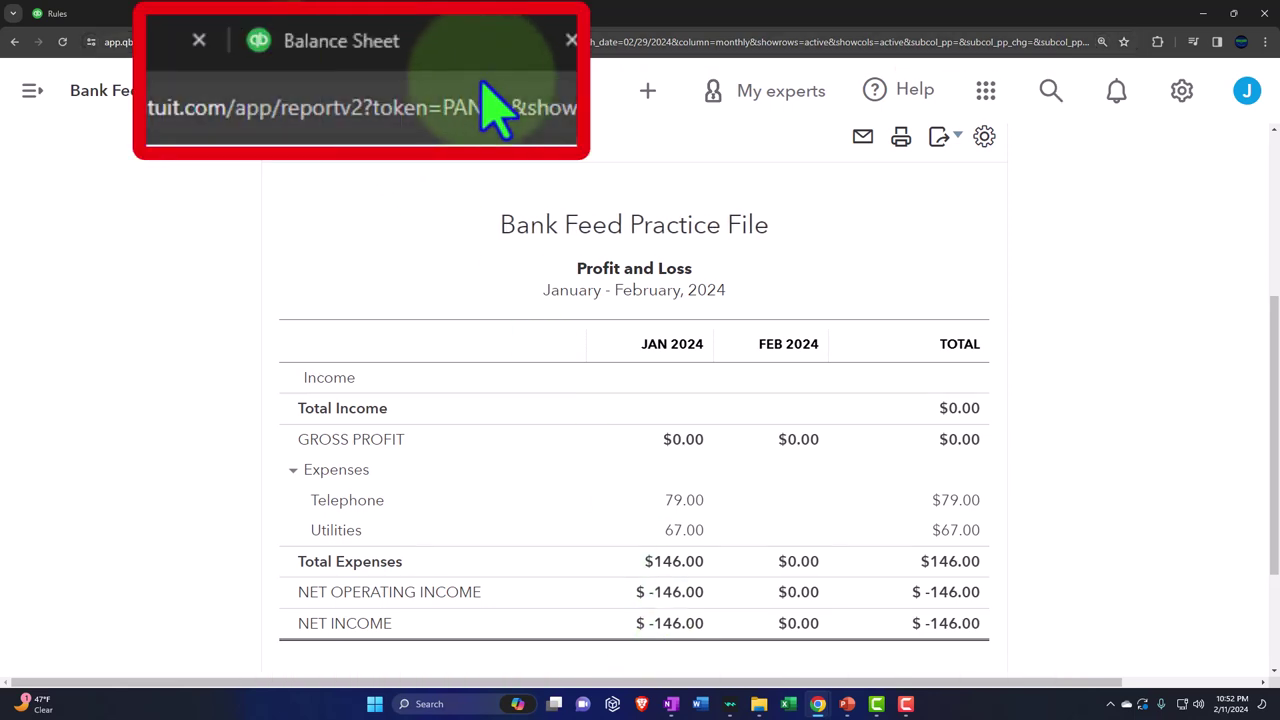
pyautogui.click(231, 13)
pyautogui.scroll(-2, 345, 425)
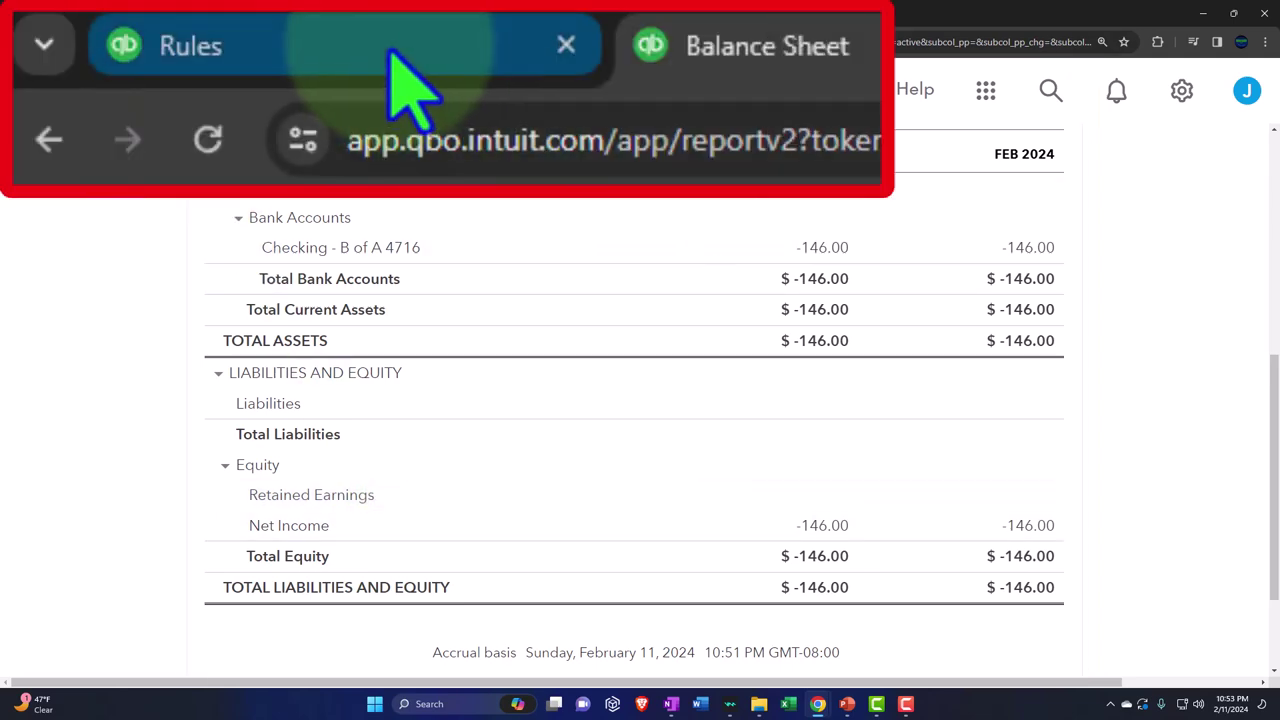
# Leave the bank rules page and bring up the vendor list under Expenses.
pyautogui.click(119, 13)
pyautogui.click(30, 98)
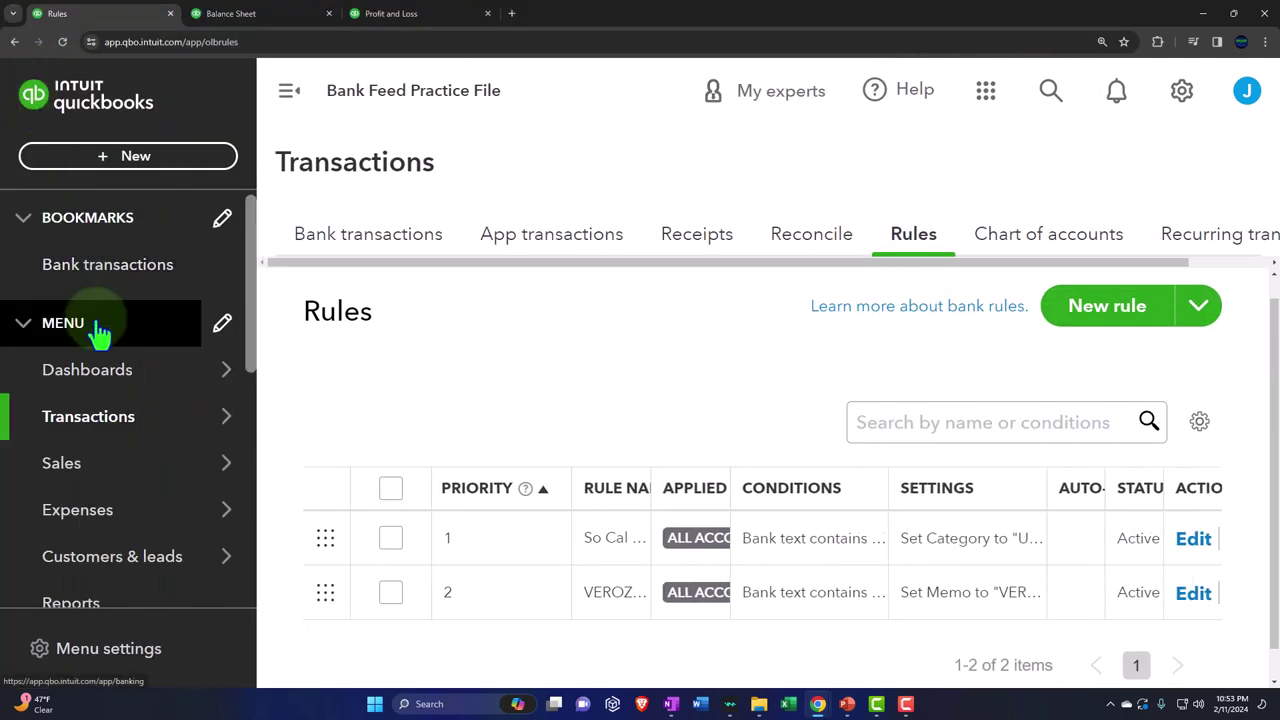
pyautogui.moveTo(109, 426)
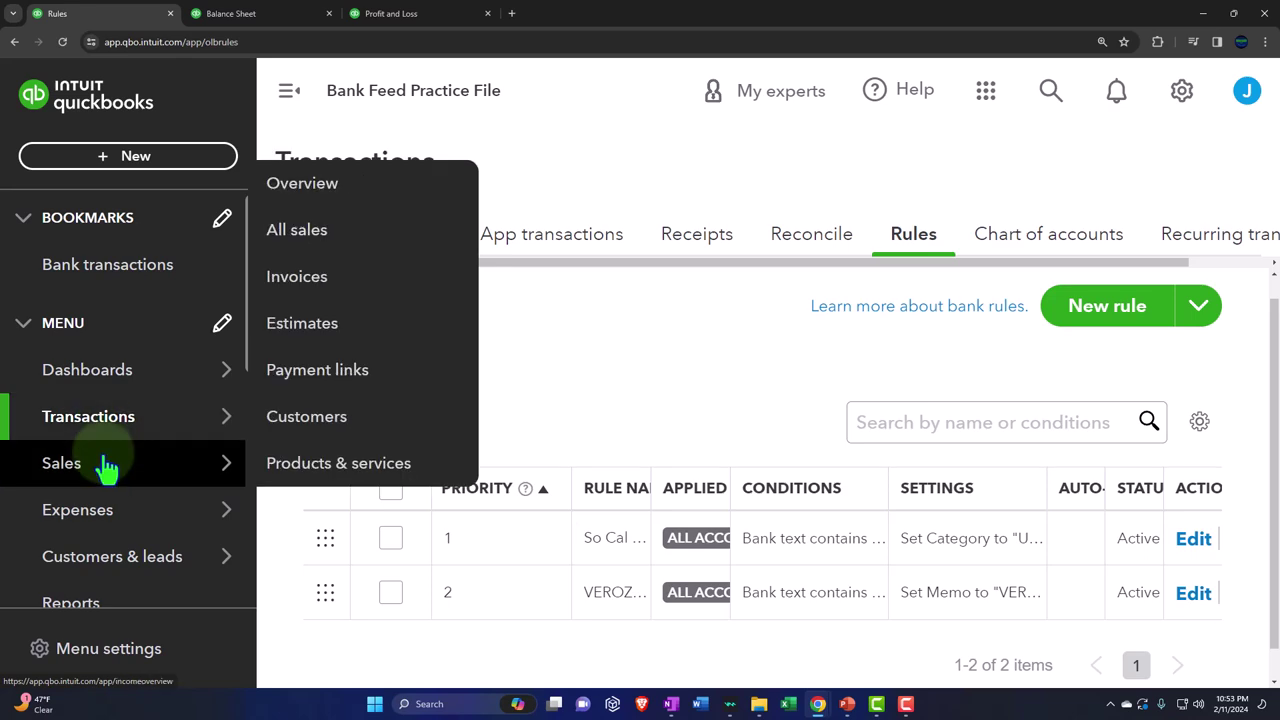
pyautogui.click(96, 516)
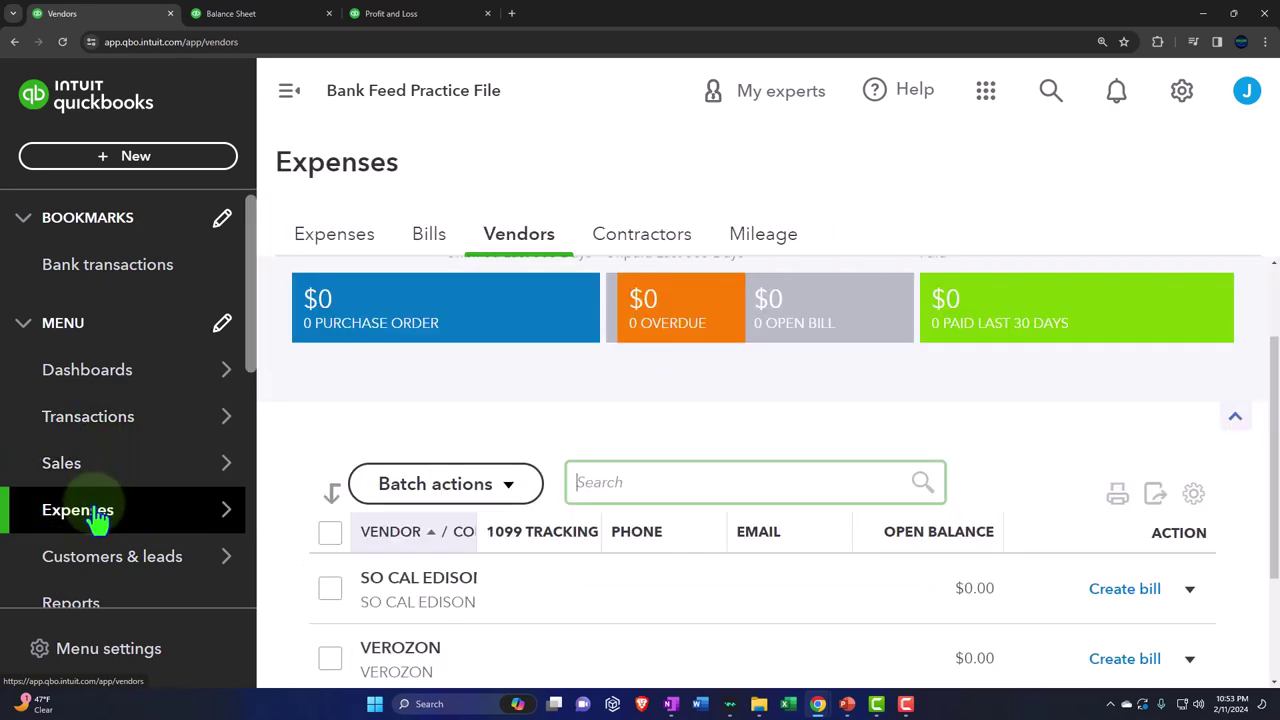
pyautogui.click(289, 91)
pyautogui.hotkey('ctrl', '-')
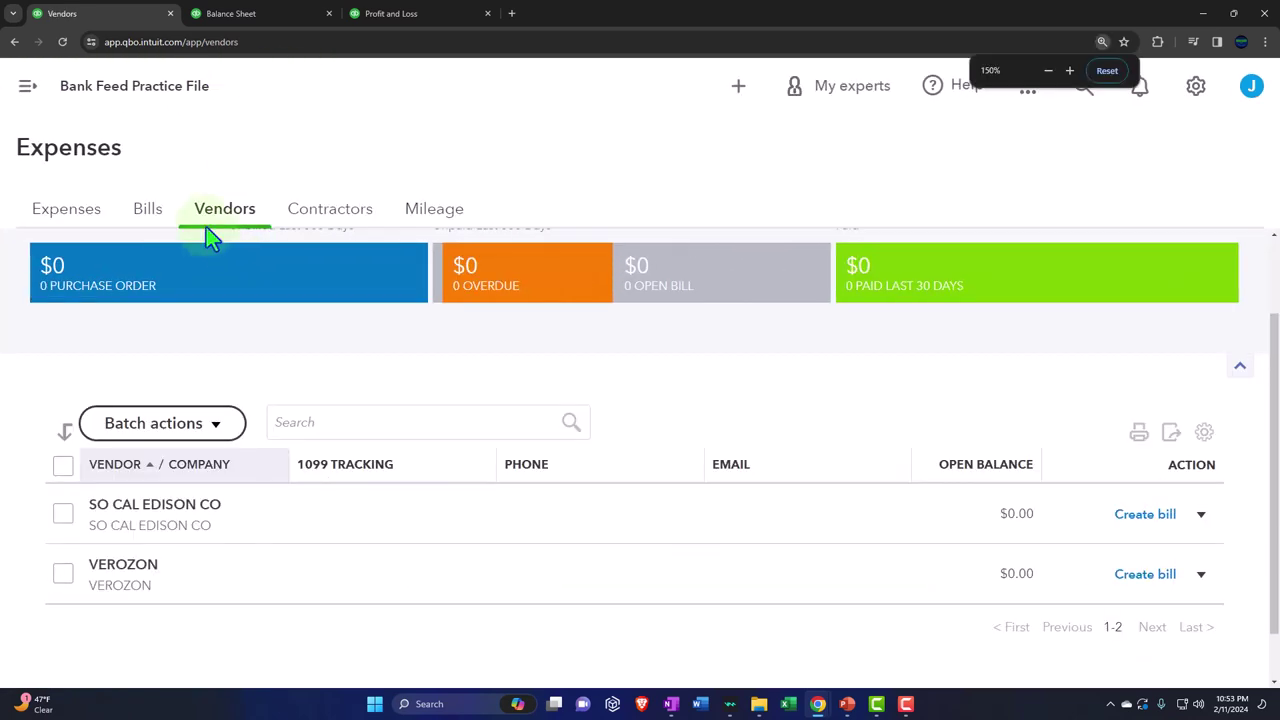
# Examine the recorded expenses with their payees and categories, then return to the vendor list to check the vendors.
pyautogui.click(80, 226)
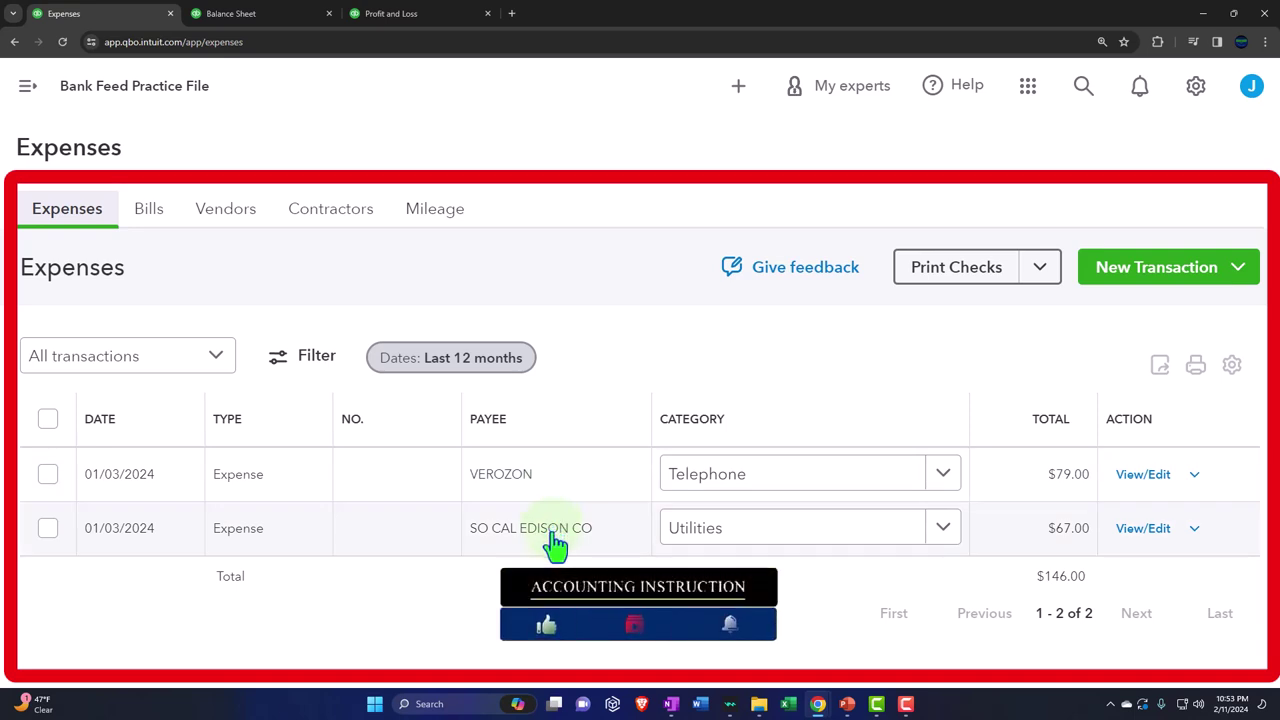
pyautogui.click(156, 220)
pyautogui.click(239, 224)
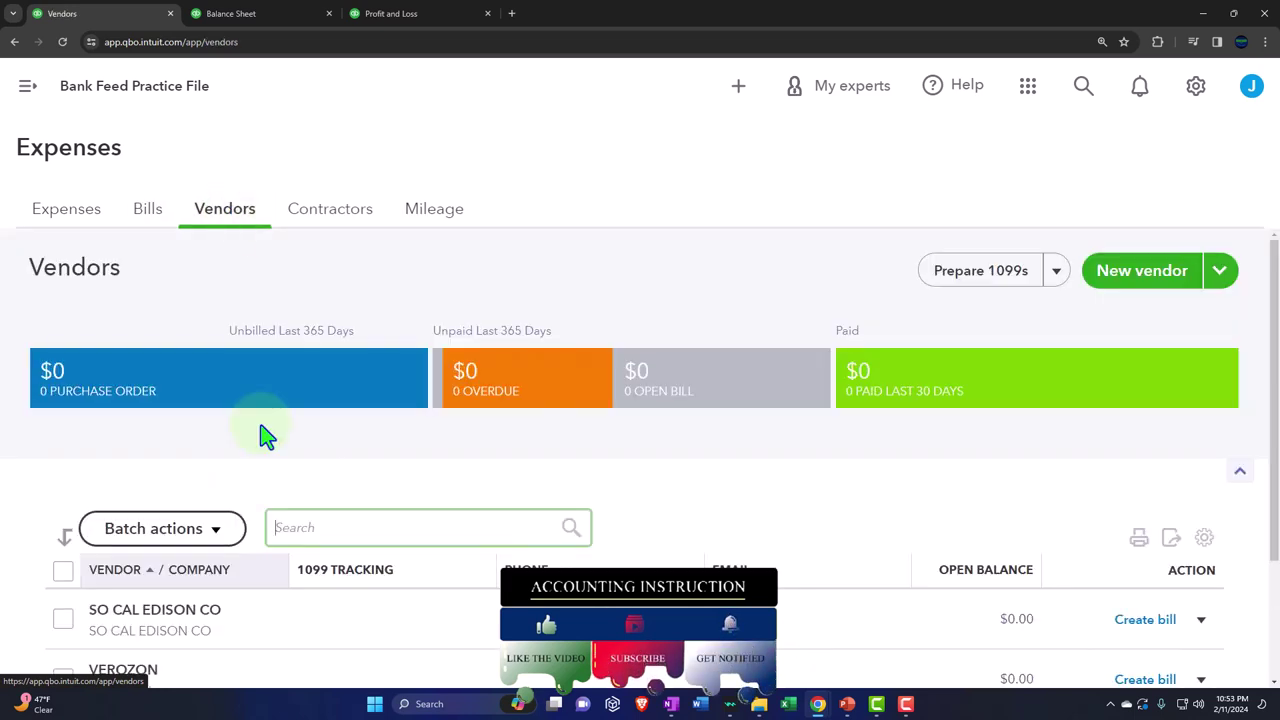
pyautogui.scroll(-3, 260, 434)
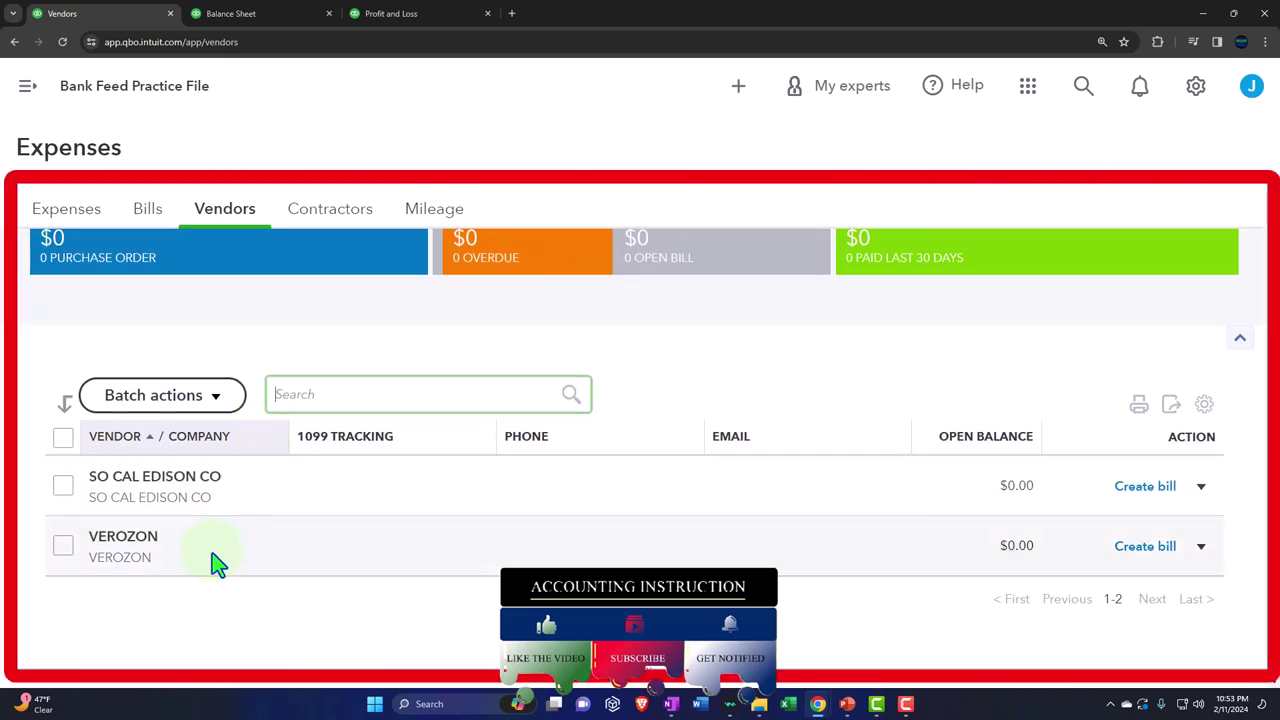
# Open the VEROZON vendor record and view its transaction list.
pyautogui.click(130, 540)
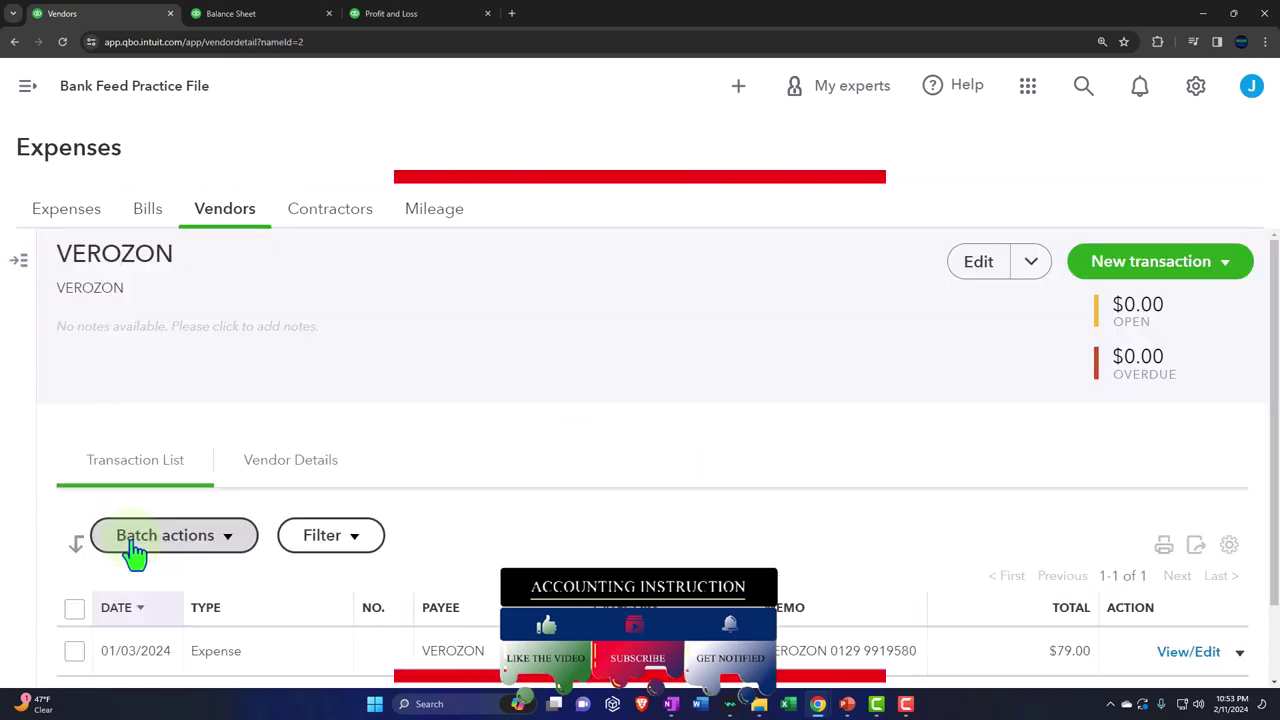
pyautogui.hotkey('ctrl', '-')
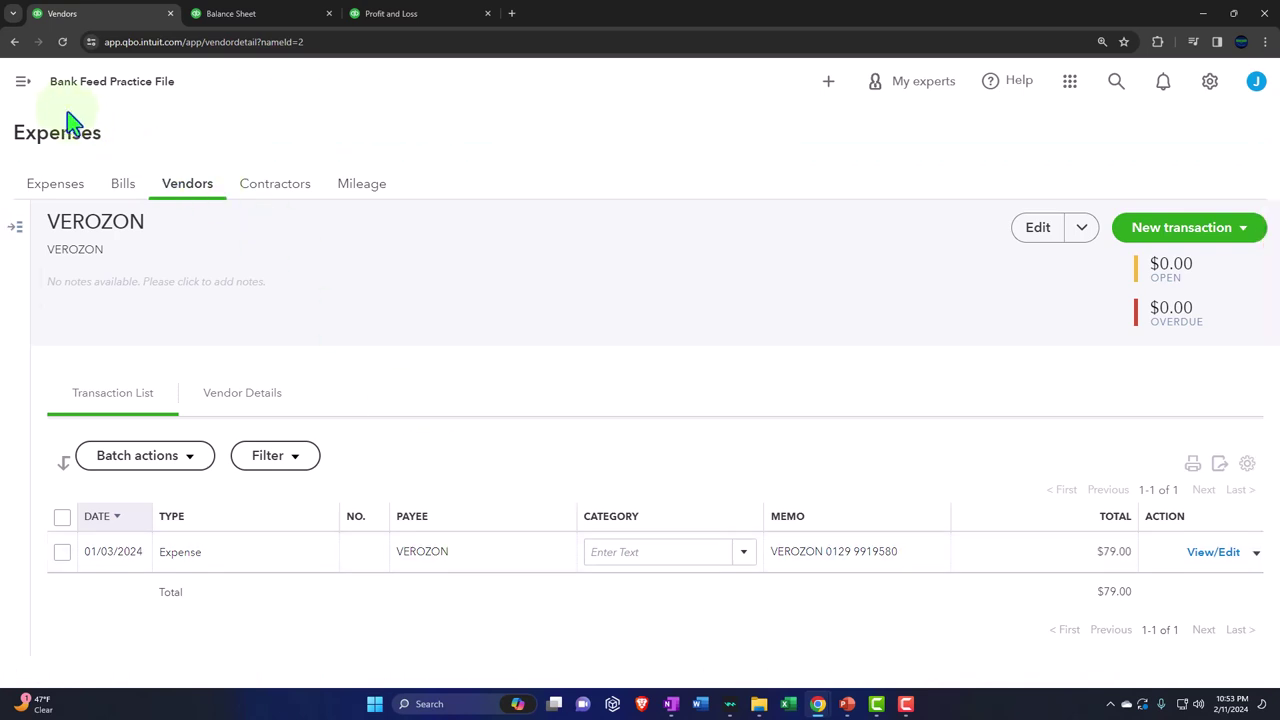
# Leave the vendor record and look through the checking account's bank transactions awaiting review.
pyautogui.click(22, 81)
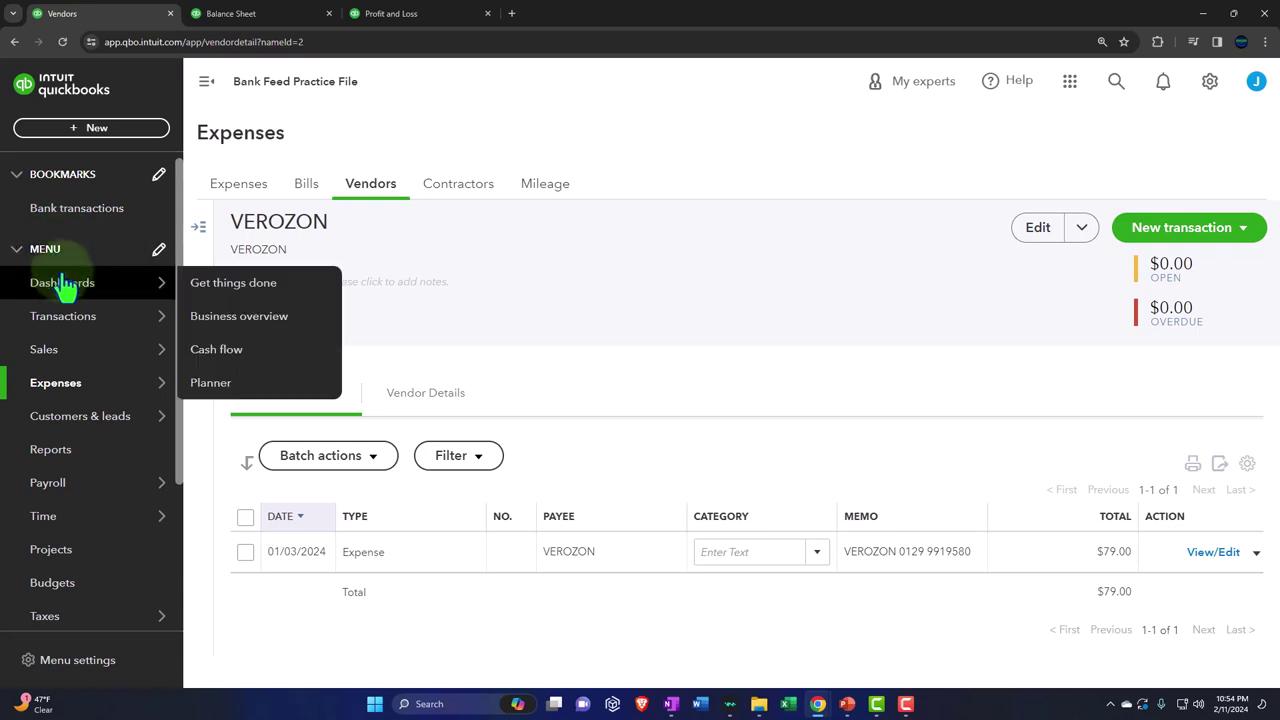
pyautogui.click(66, 328)
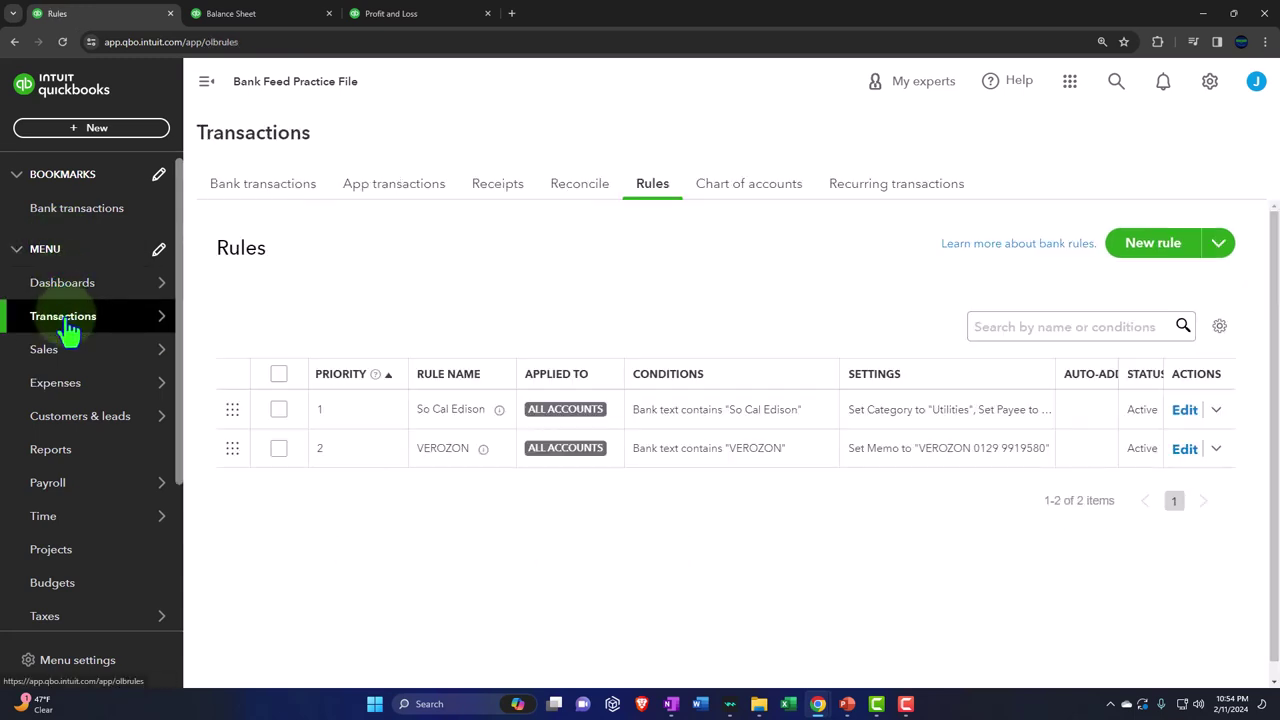
pyautogui.click(205, 83)
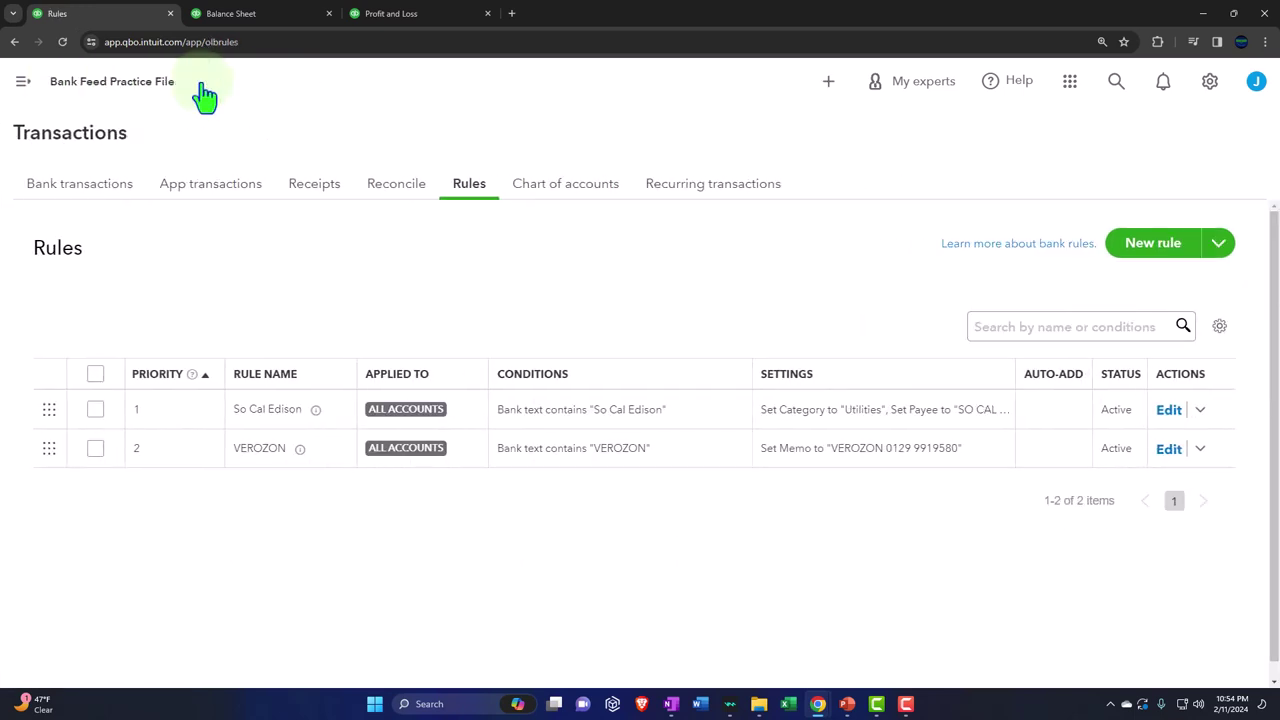
pyautogui.click(80, 183)
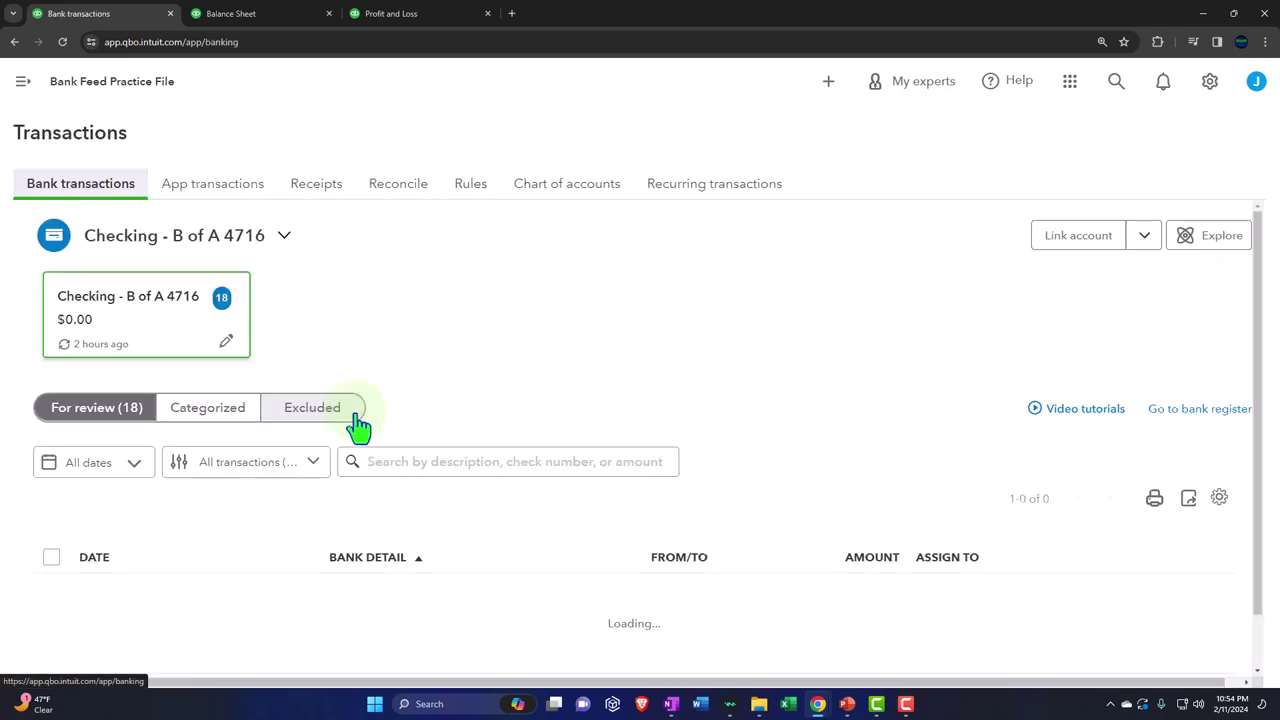
pyautogui.scroll(-3, 358, 427)
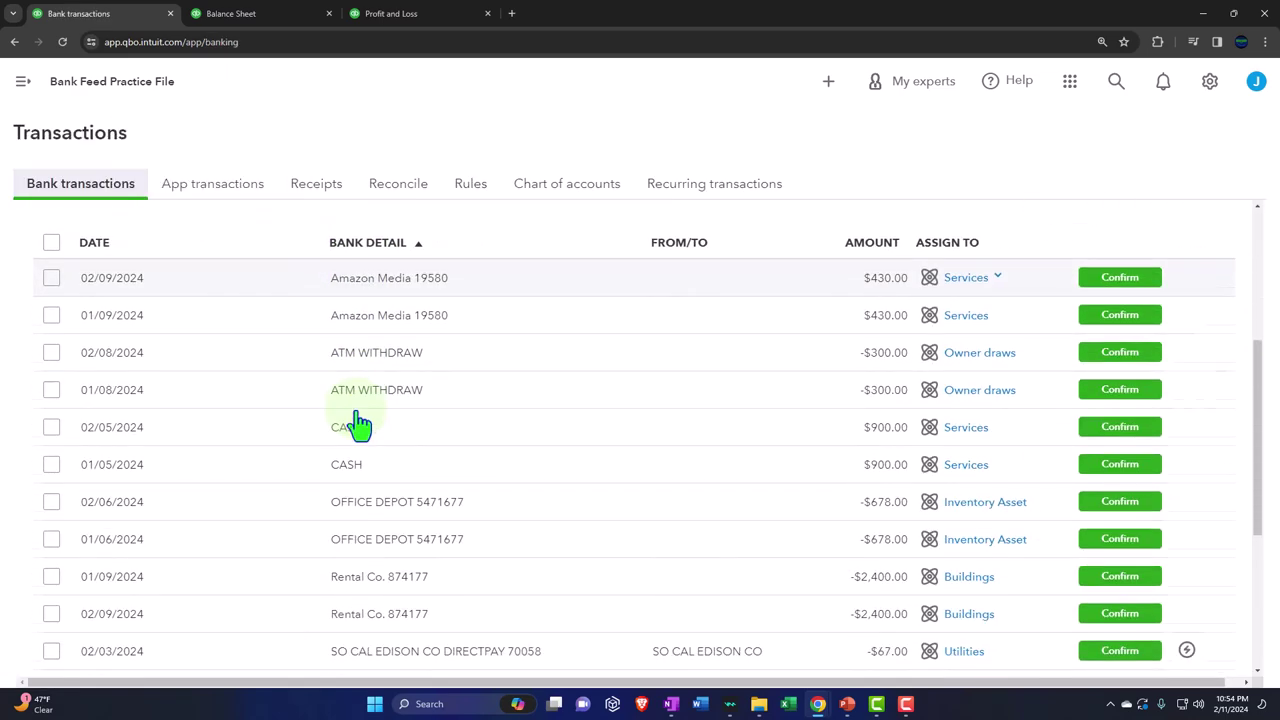
pyautogui.scroll(-2, 358, 427)
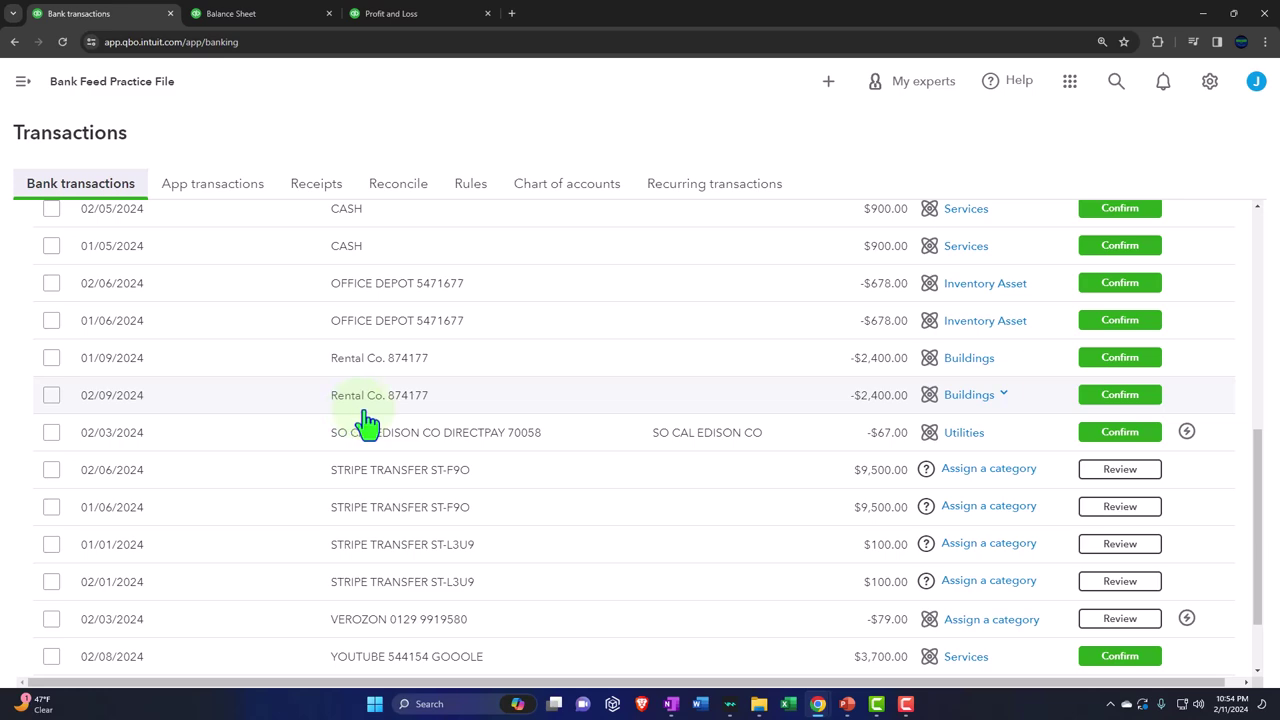
pyautogui.scroll(-1, 365, 425)
pyautogui.scroll(6, 365, 425)
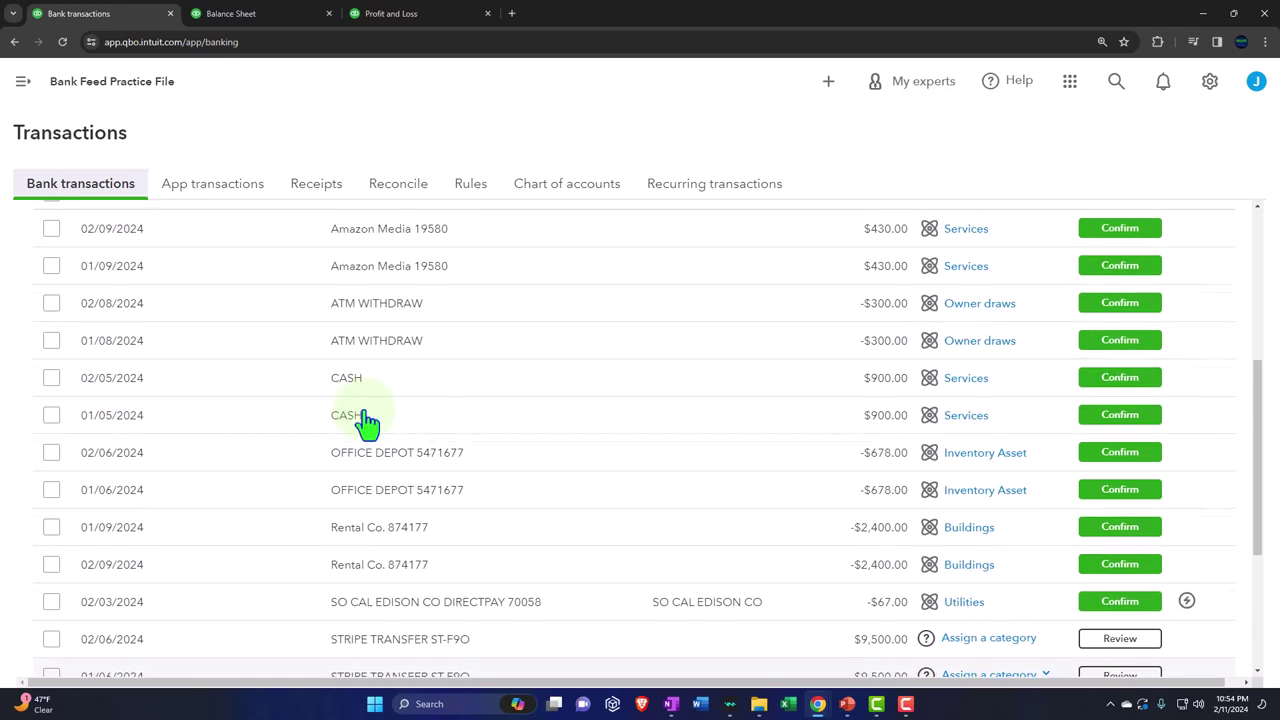
pyautogui.scroll(1, 365, 425)
# Bring up the chart of accounts and examine its accounts, types and balances from the bank account down to the expense accounts.
pyautogui.click(540, 192)
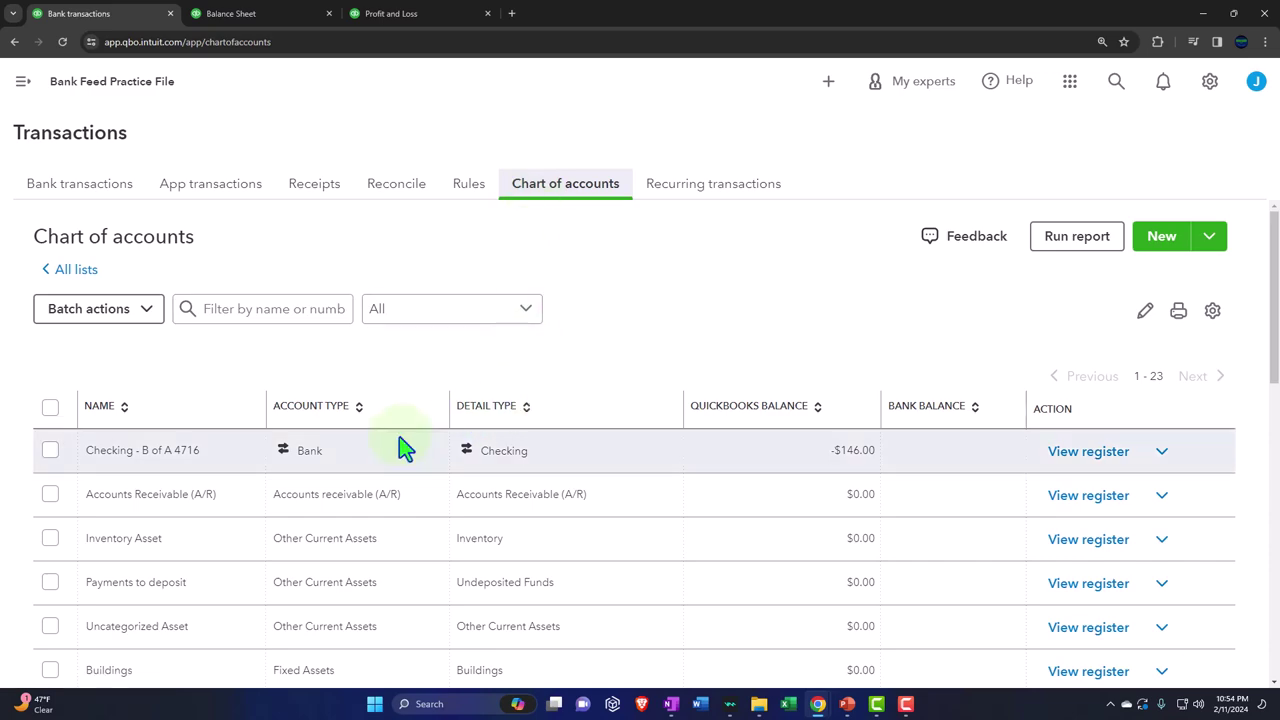
pyautogui.scroll(-2, 403, 448)
pyautogui.scroll(2, 406, 446)
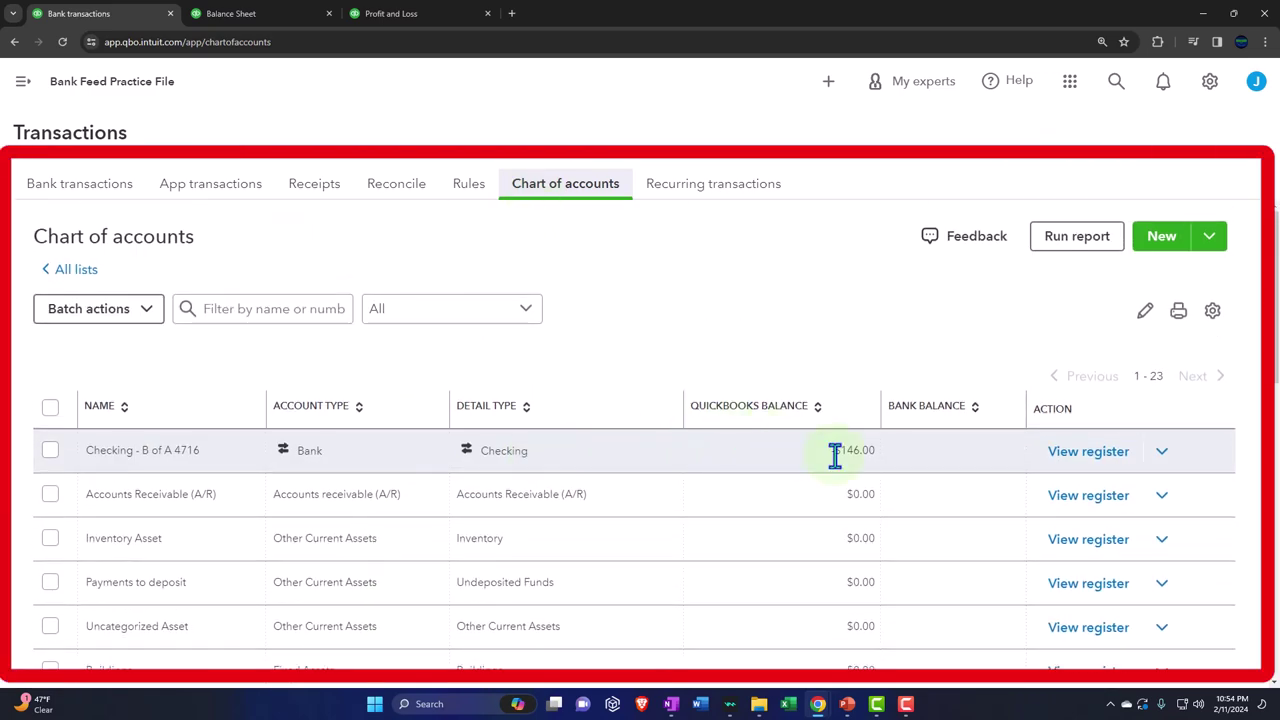
pyautogui.scroll(-10, 487, 485)
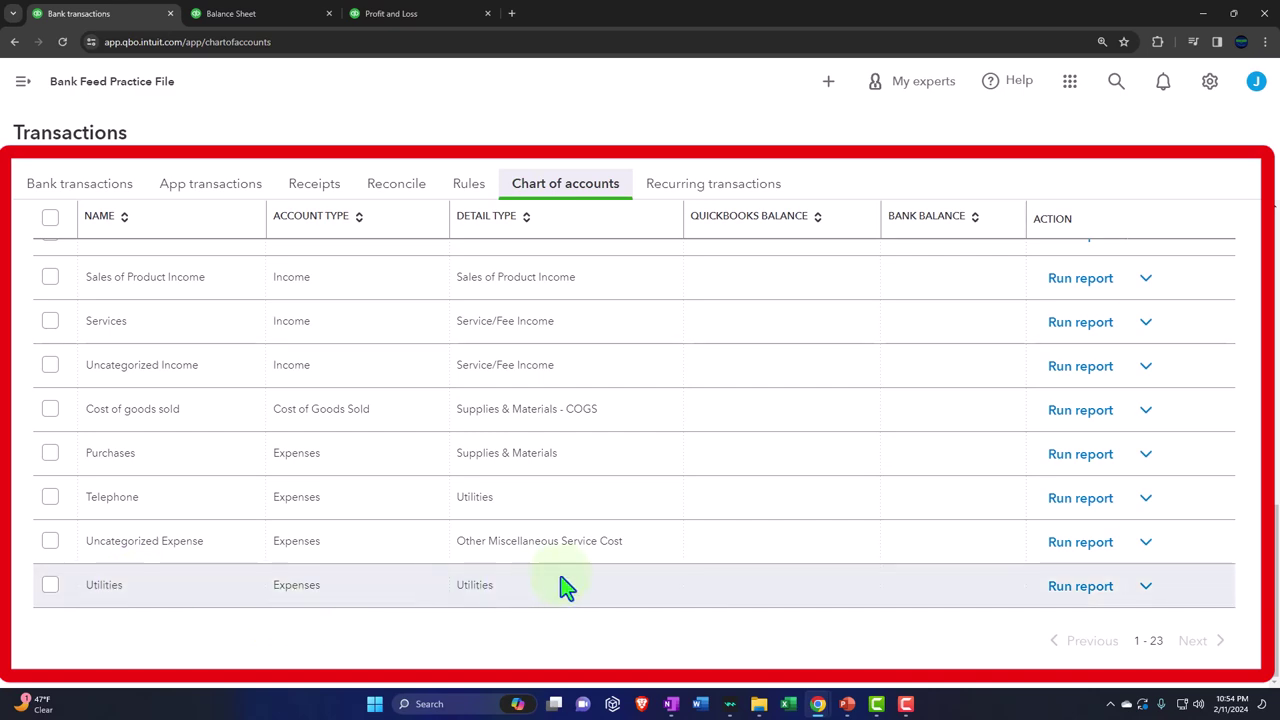
pyautogui.scroll(12, 660, 563)
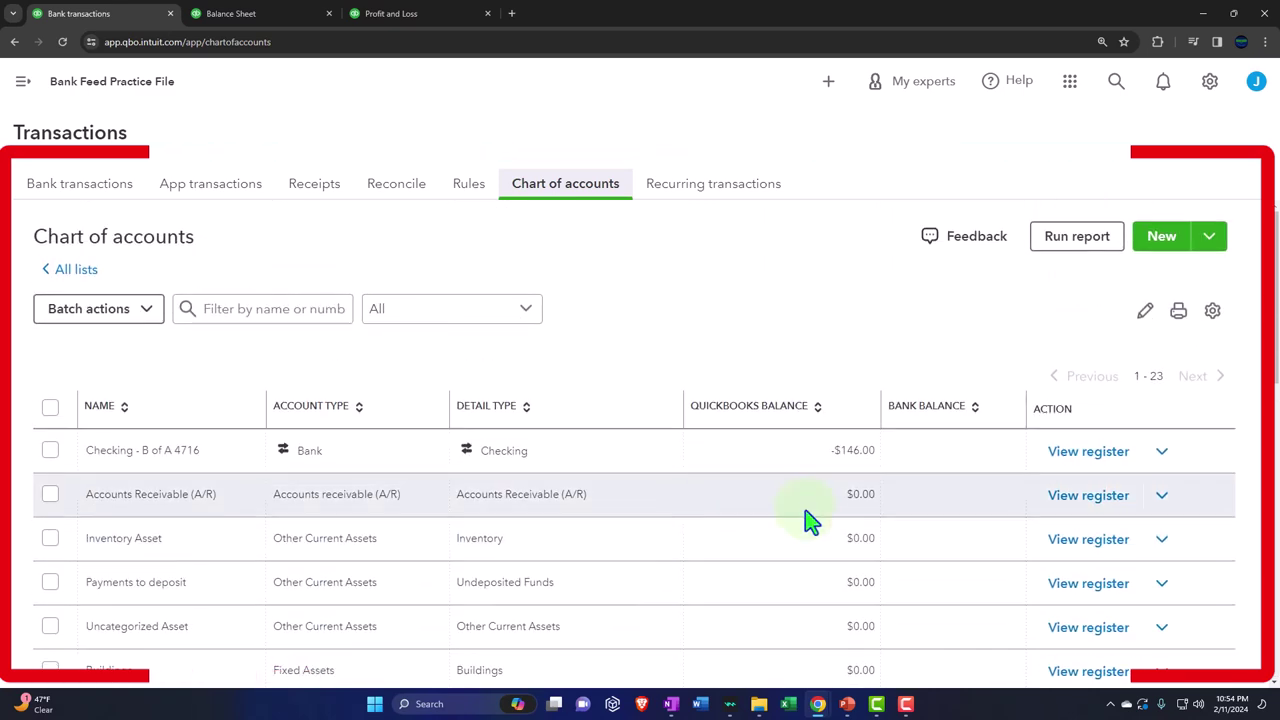
# Start a new account in the chart of accounts with account type Expenses and detail type Utilities.
pyautogui.click(1161, 238)
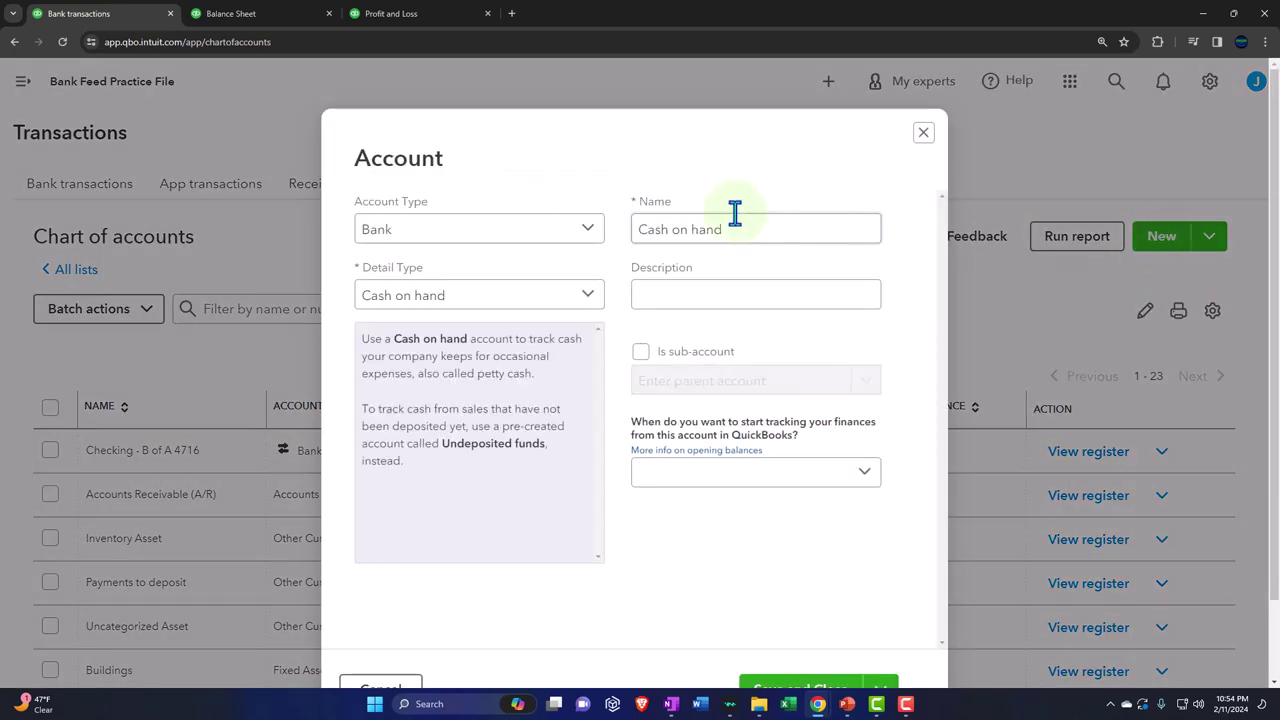
pyautogui.click(594, 230)
pyautogui.scroll(-3, 510, 405)
pyautogui.scroll(-1, 510, 405)
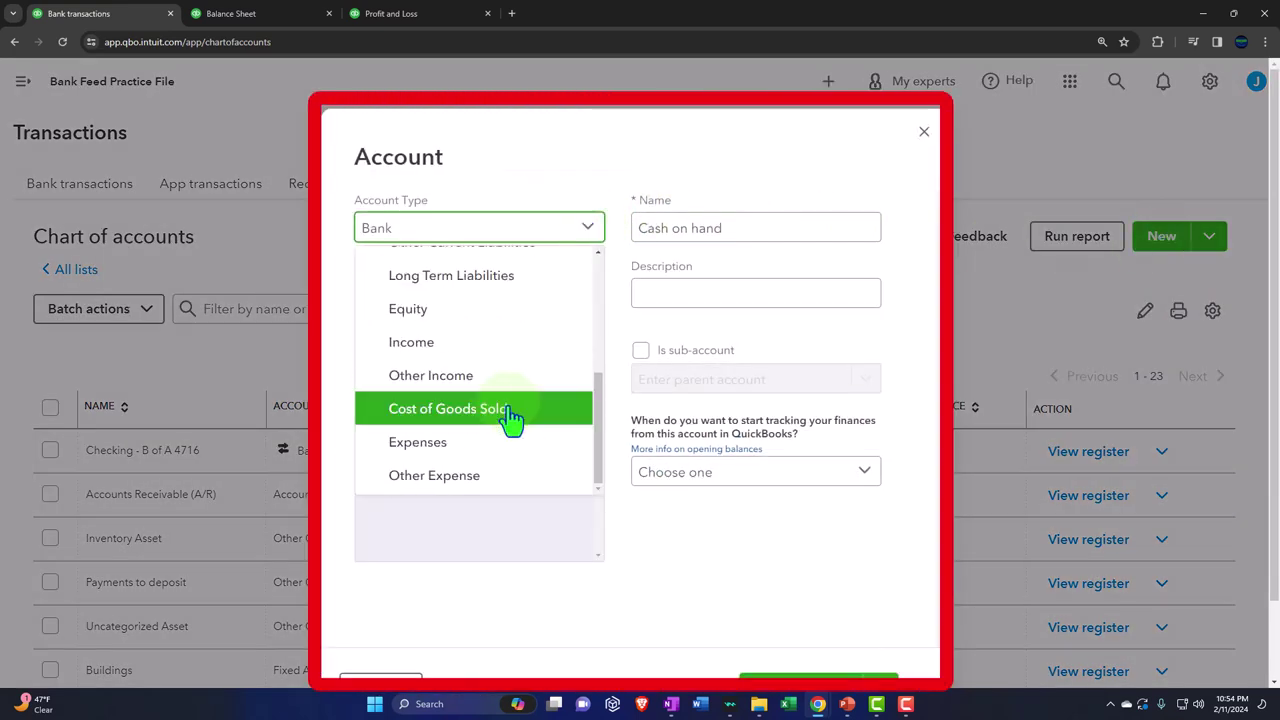
pyautogui.click(486, 443)
pyautogui.click(590, 300)
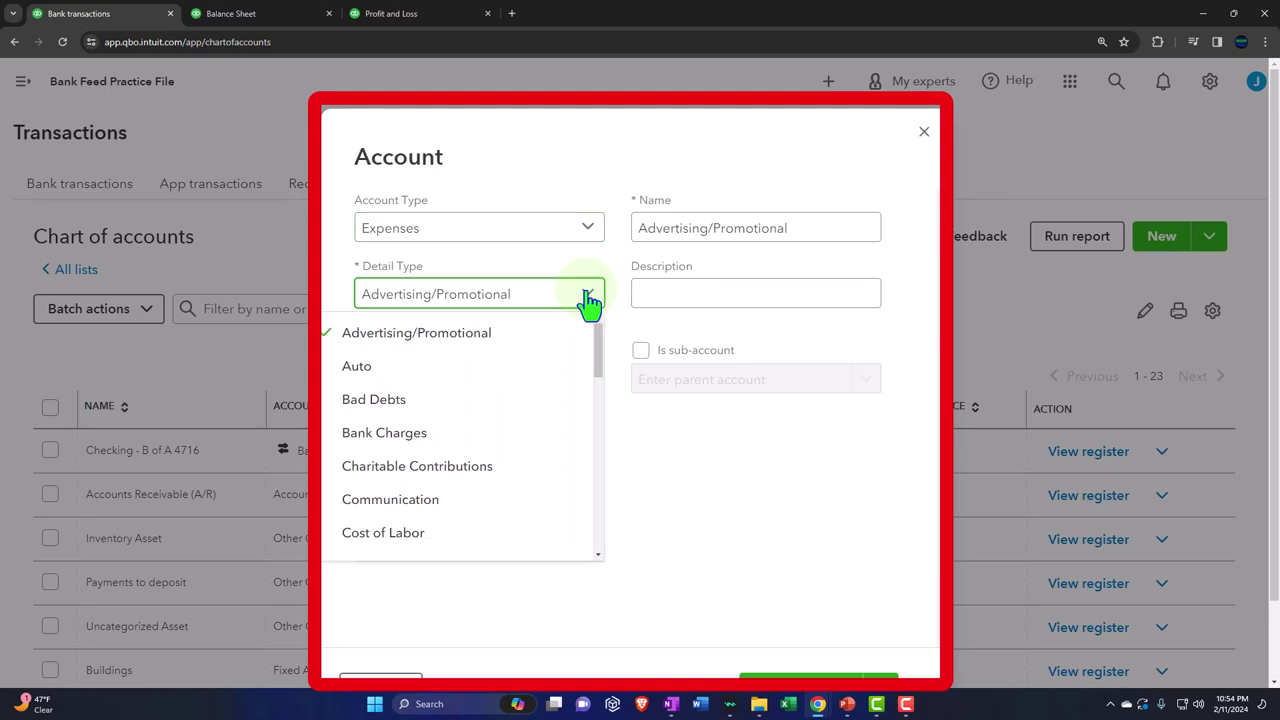
pyautogui.scroll(-6, 523, 386)
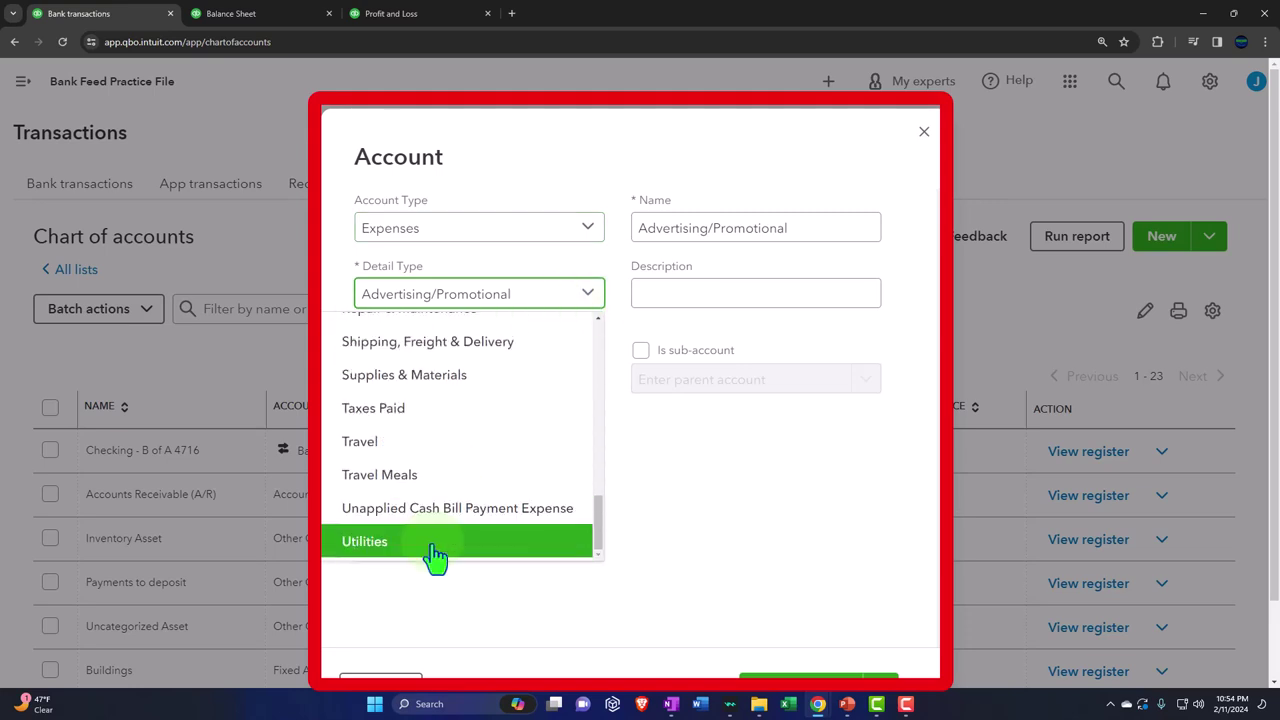
pyautogui.click(432, 550)
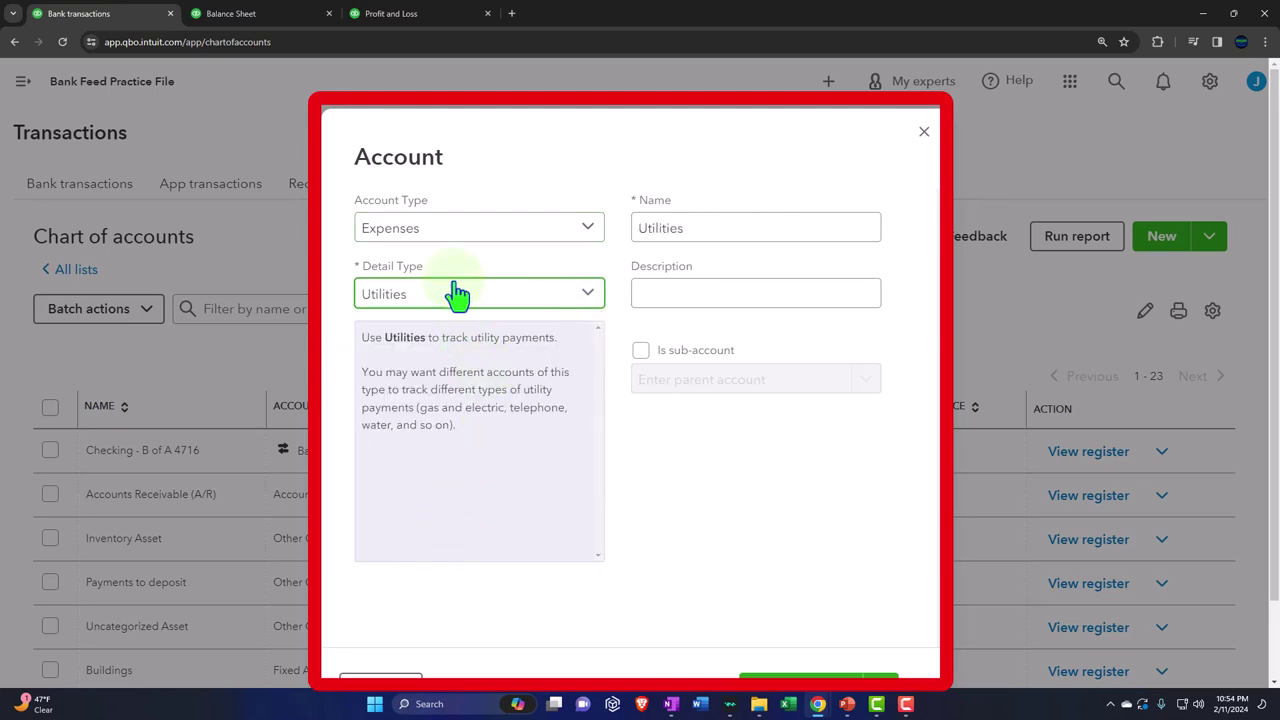
# Name the new account Utilities 2, make it a sub-account of Utilities, and close the form without saving.
pyautogui.doubleClick(651, 228)
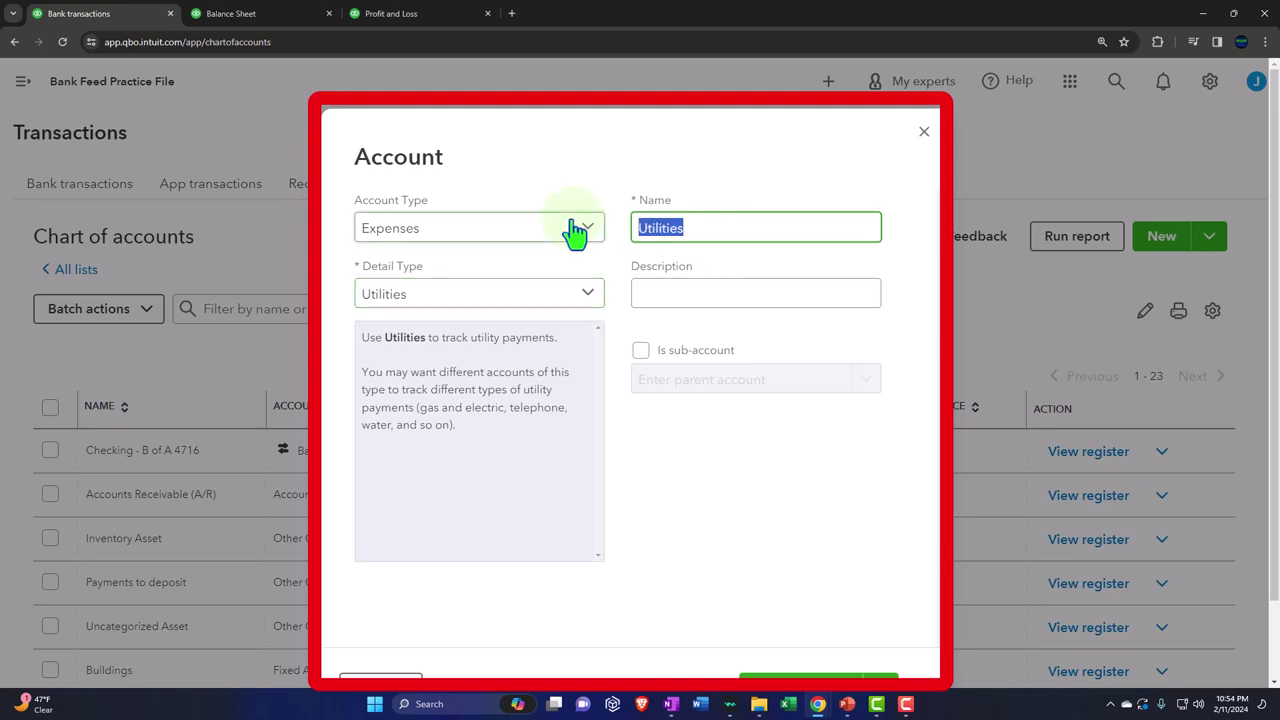
pyautogui.click(760, 232)
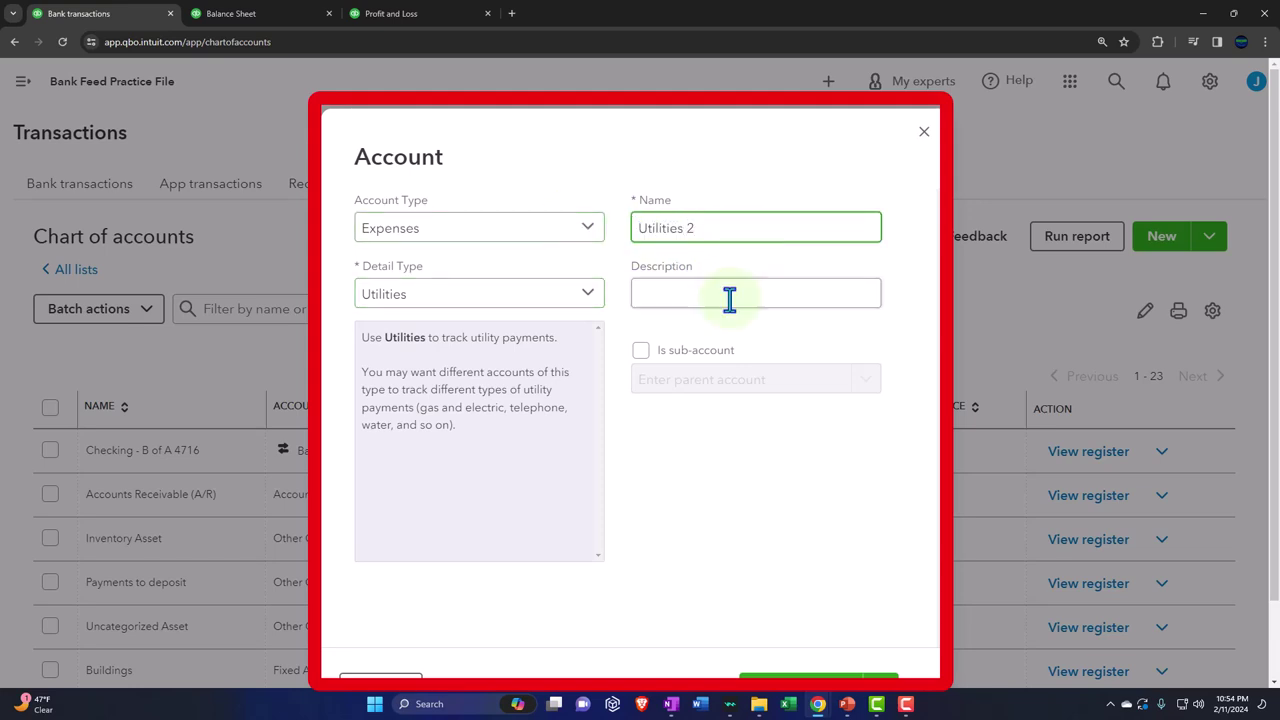
pyautogui.click(641, 350)
pyautogui.click(742, 390)
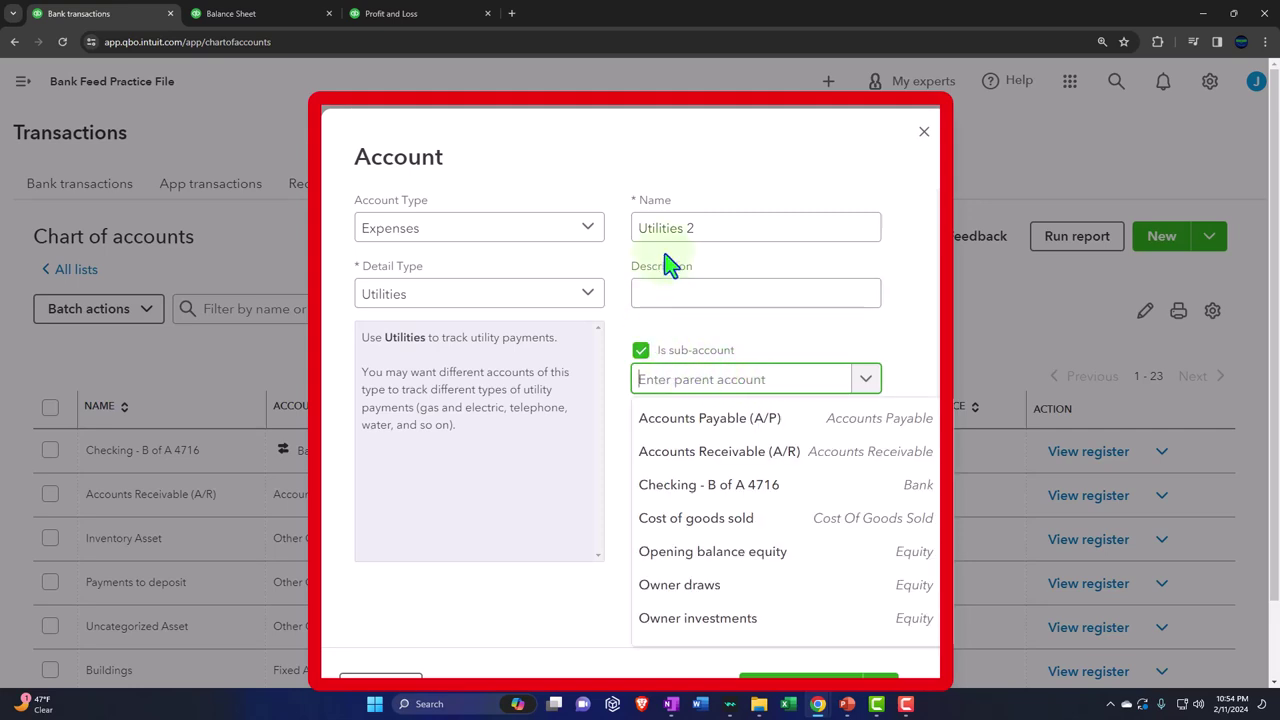
pyautogui.scroll(-3, 735, 520)
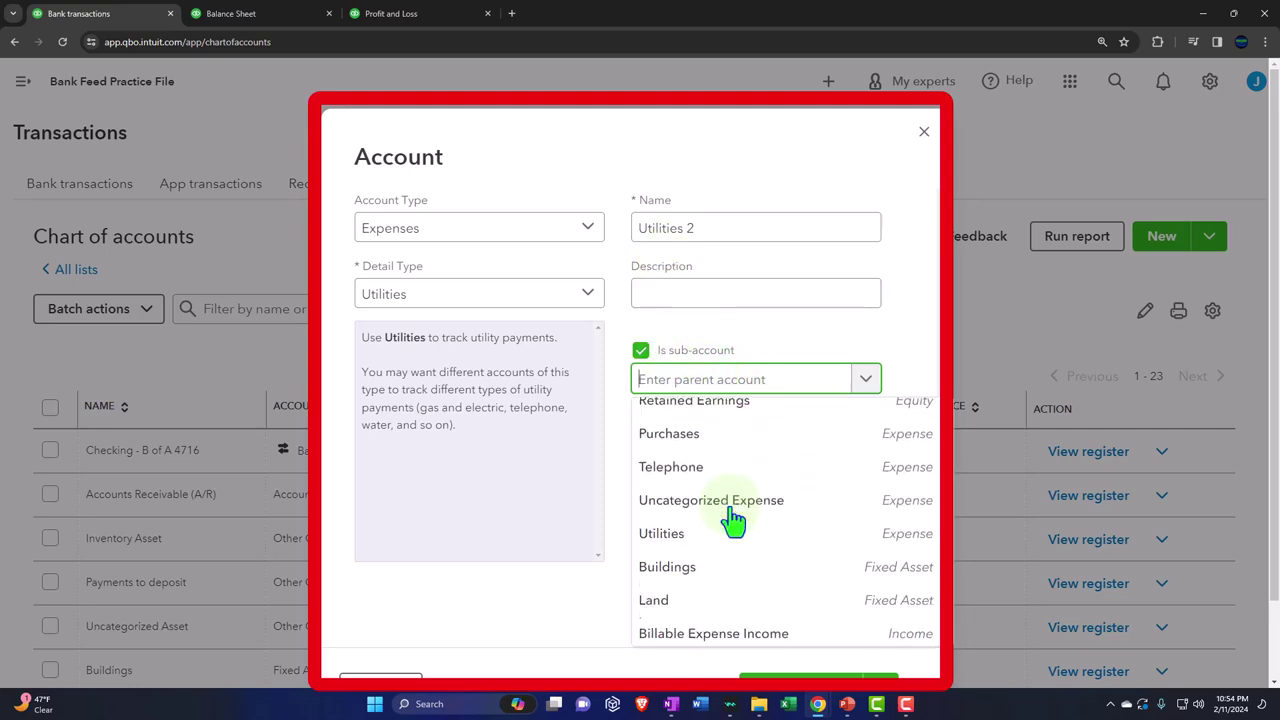
pyautogui.click(680, 527)
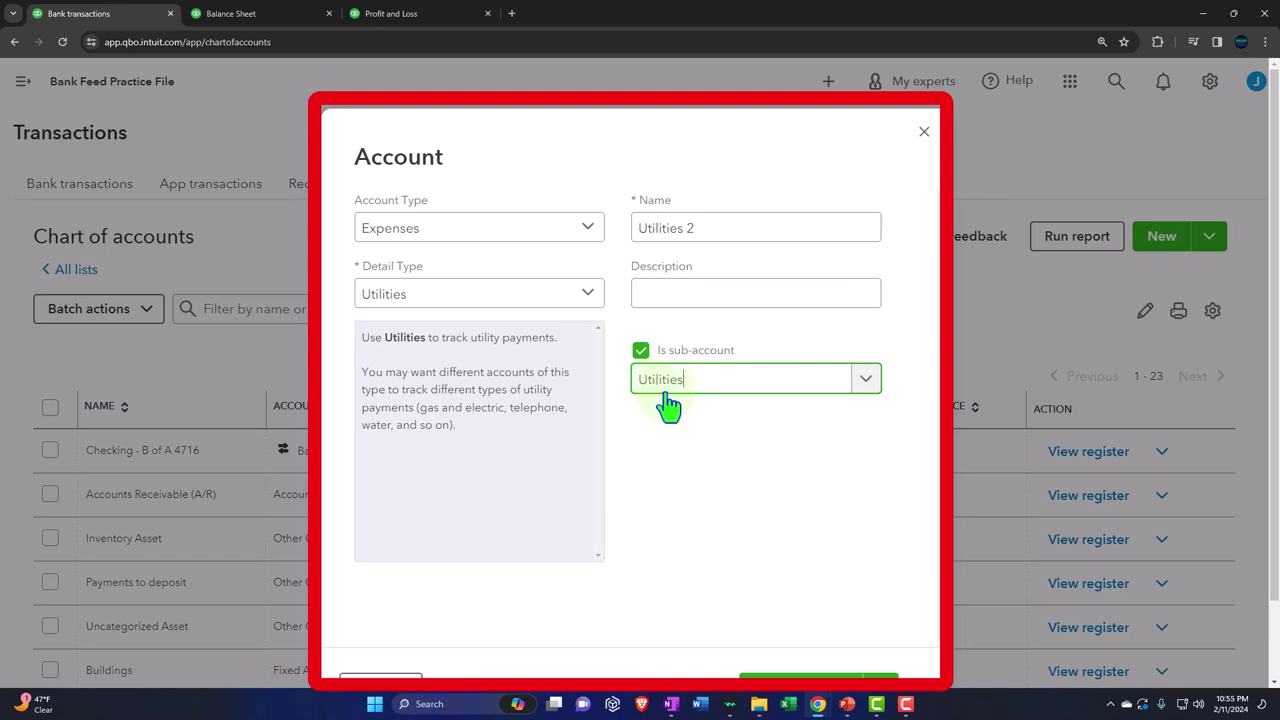
pyautogui.click(921, 133)
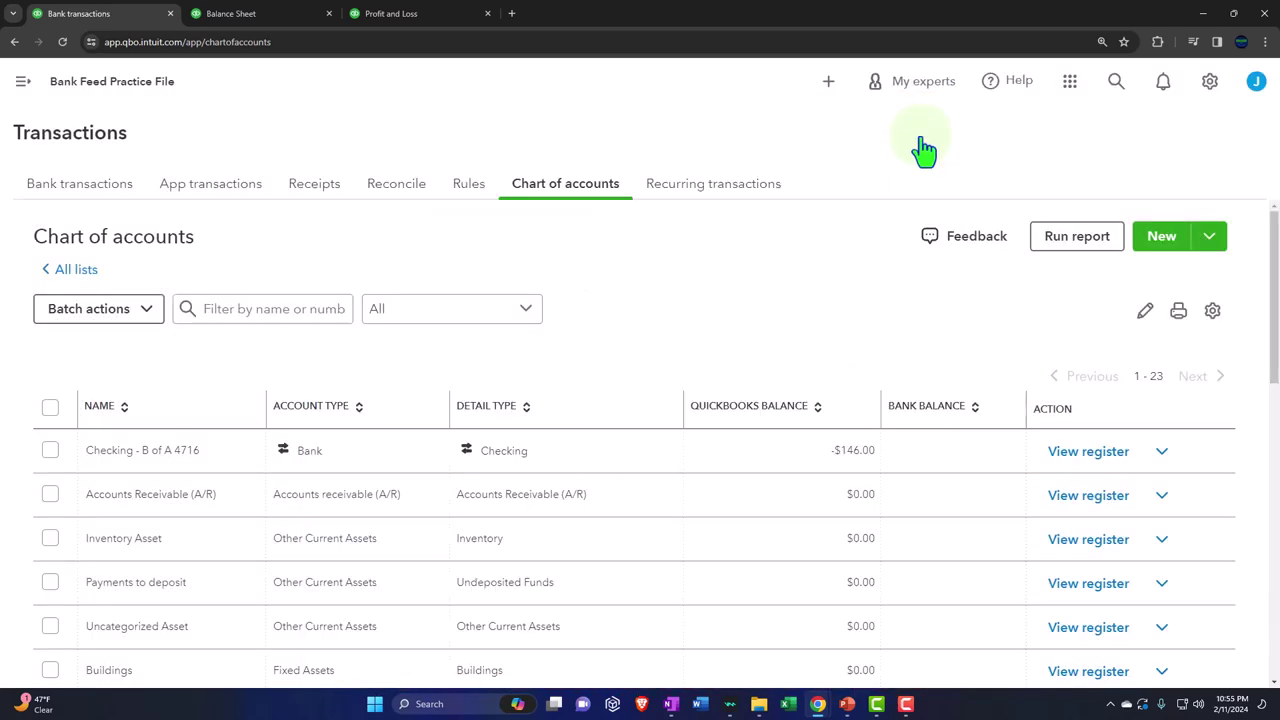
# Check the expense accounts in the chart of accounts and return to the checking account's bank transactions for review.
pyautogui.scroll(-5, 380, 457)
pyautogui.scroll(-4, 380, 457)
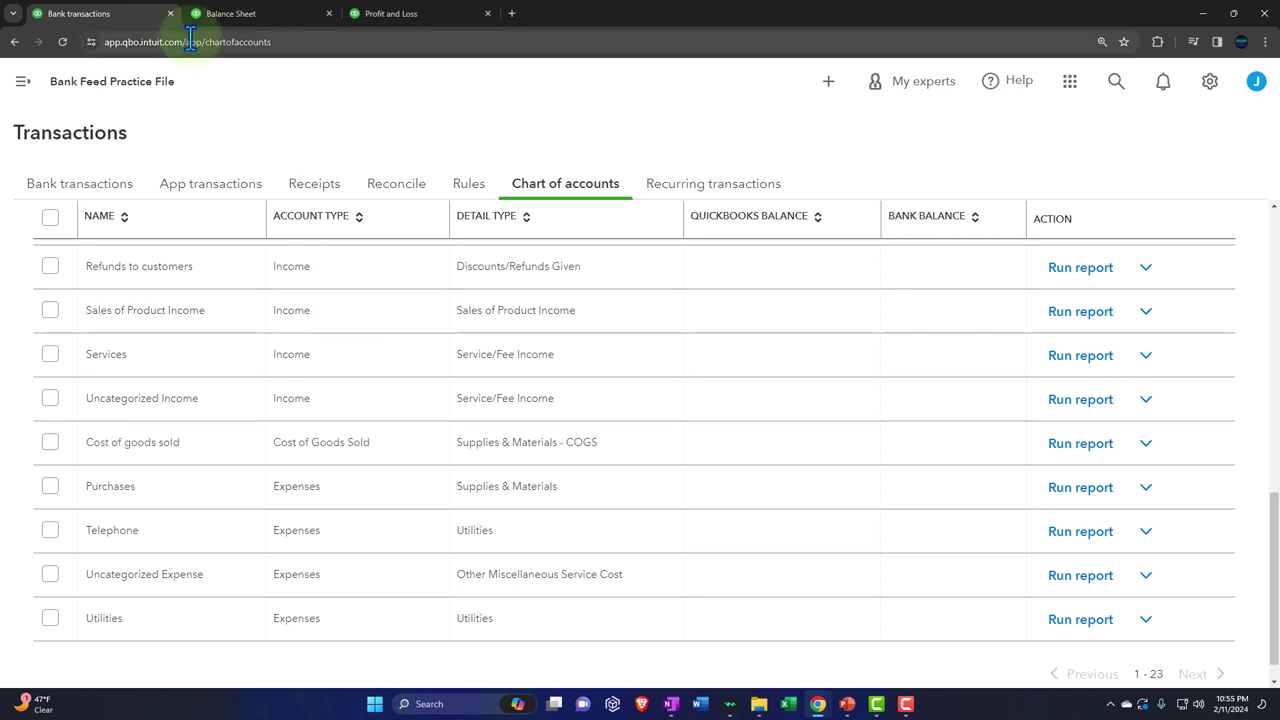
pyautogui.click(22, 81)
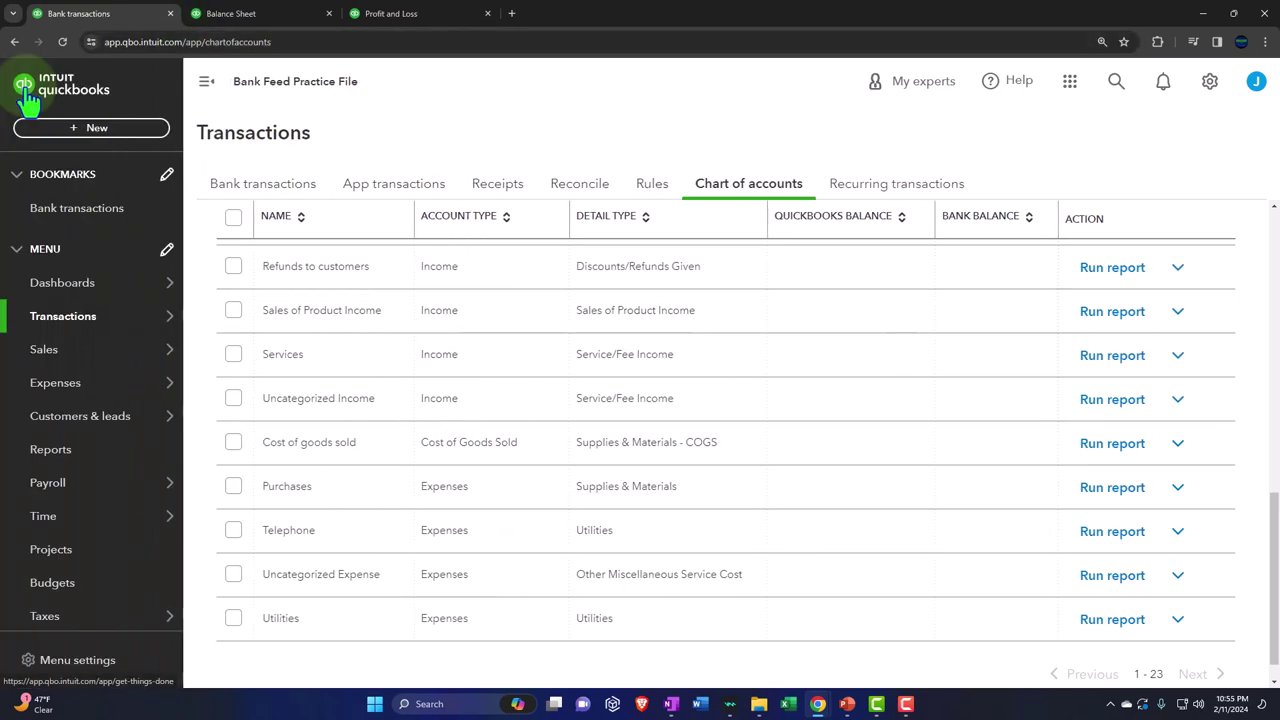
pyautogui.click(296, 190)
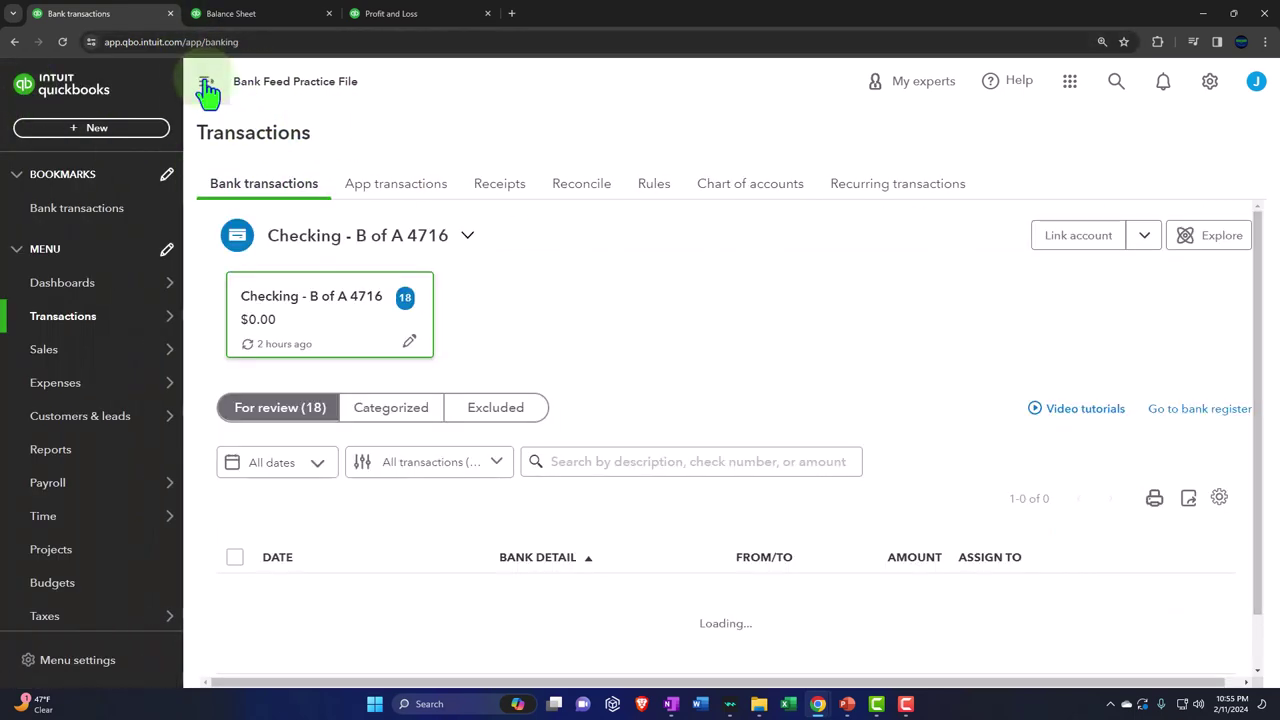
pyautogui.click(206, 81)
pyautogui.scroll(-2, 465, 343)
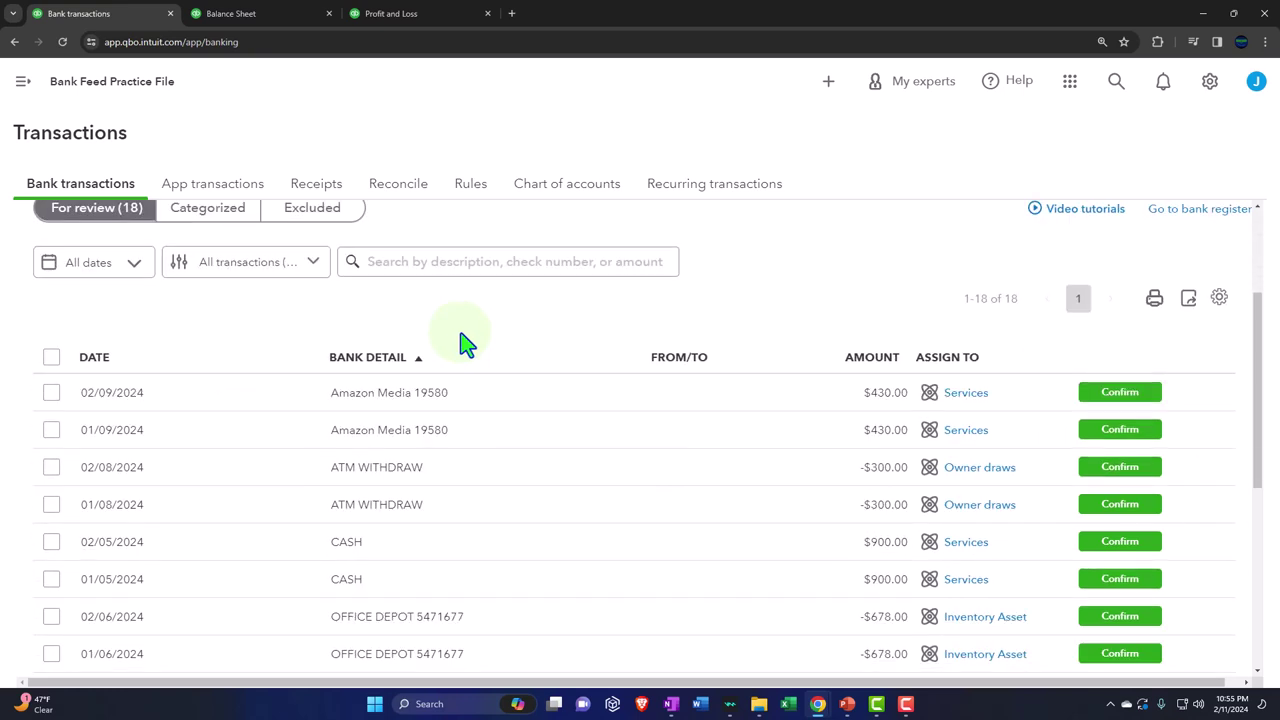